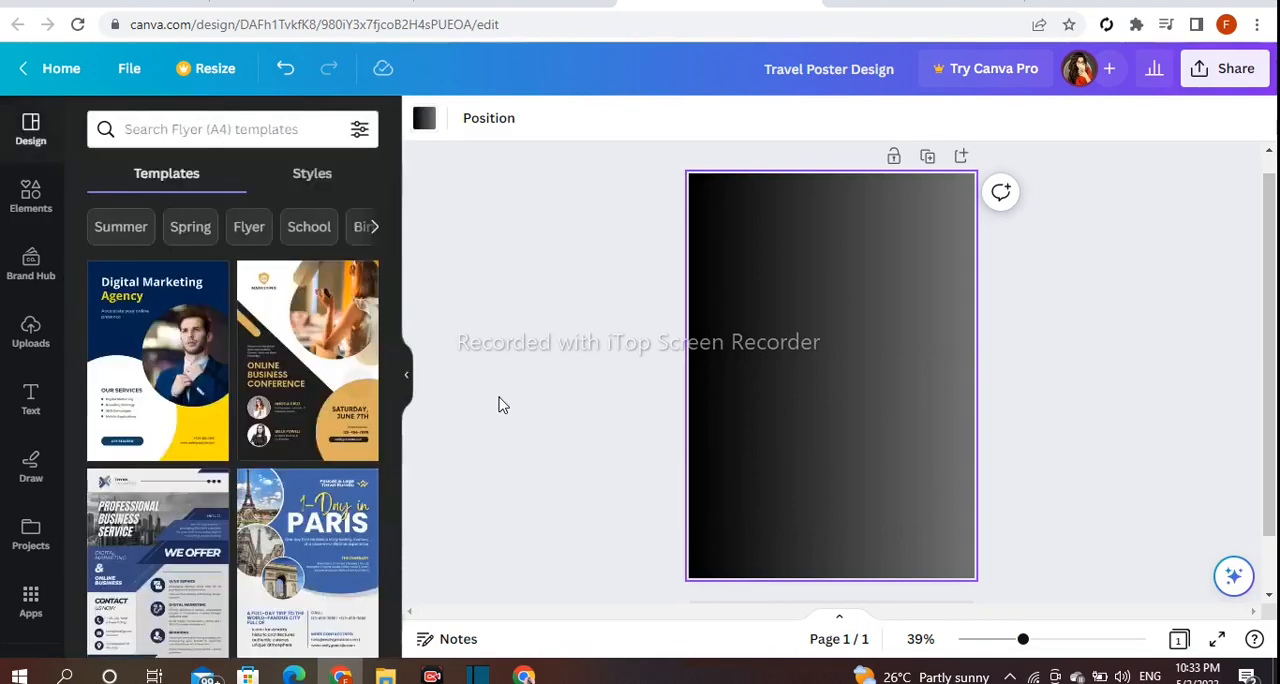
Add a circular frame, enlarge it beyond the page width and centre it over the upper part of the page.
{"action": "left_click", "coordinate": [29, 212]}
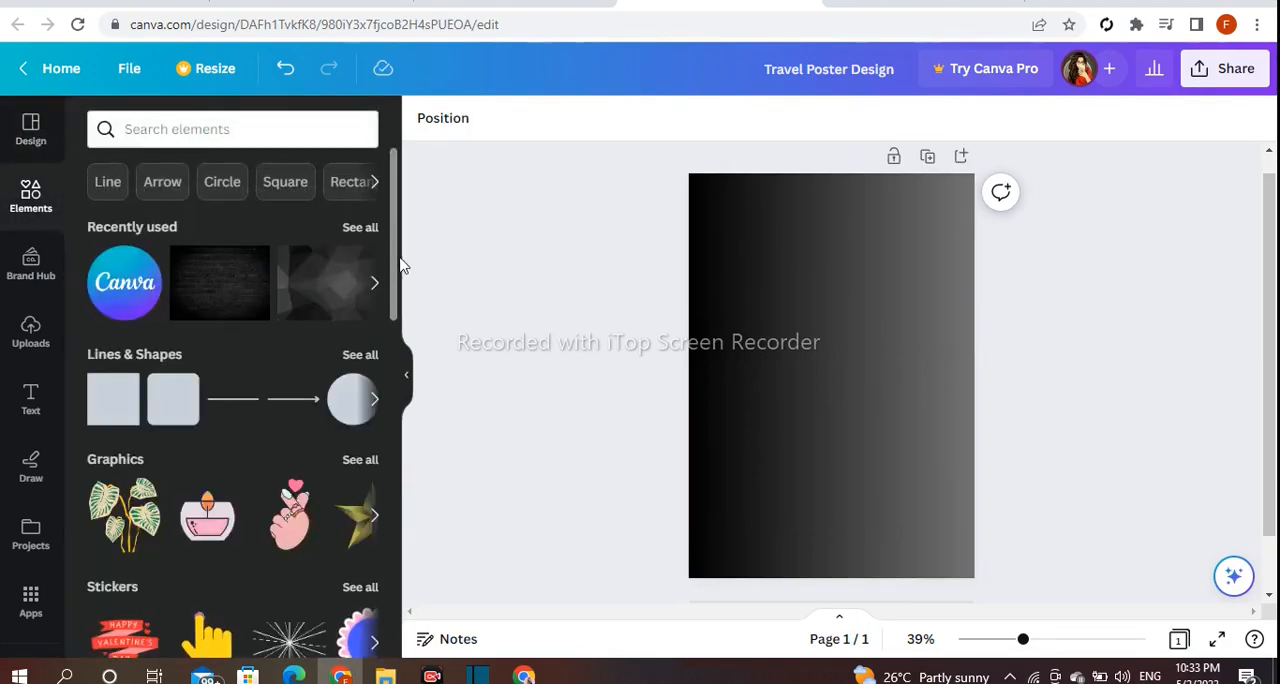
{"action": "scroll", "coordinate": [393, 288], "scroll_direction": "down", "scroll_amount": 10}
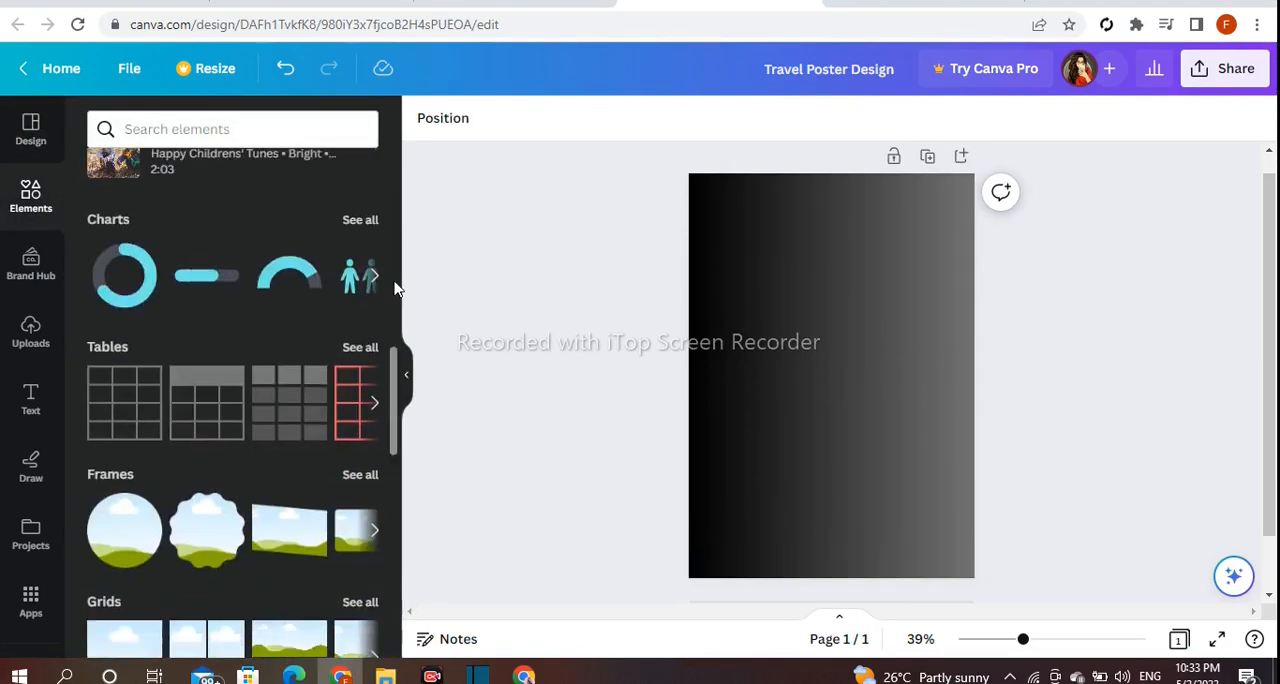
{"action": "left_click", "coordinate": [350, 288]}
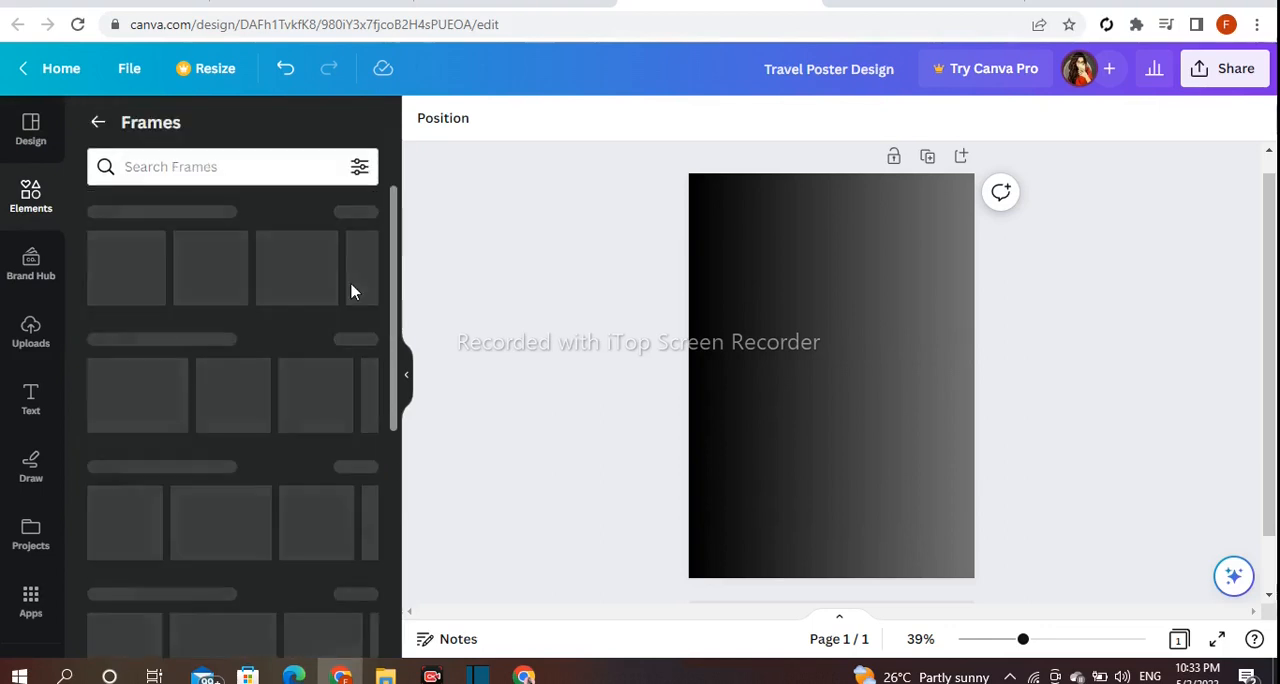
{"action": "left_click", "coordinate": [140, 284]}
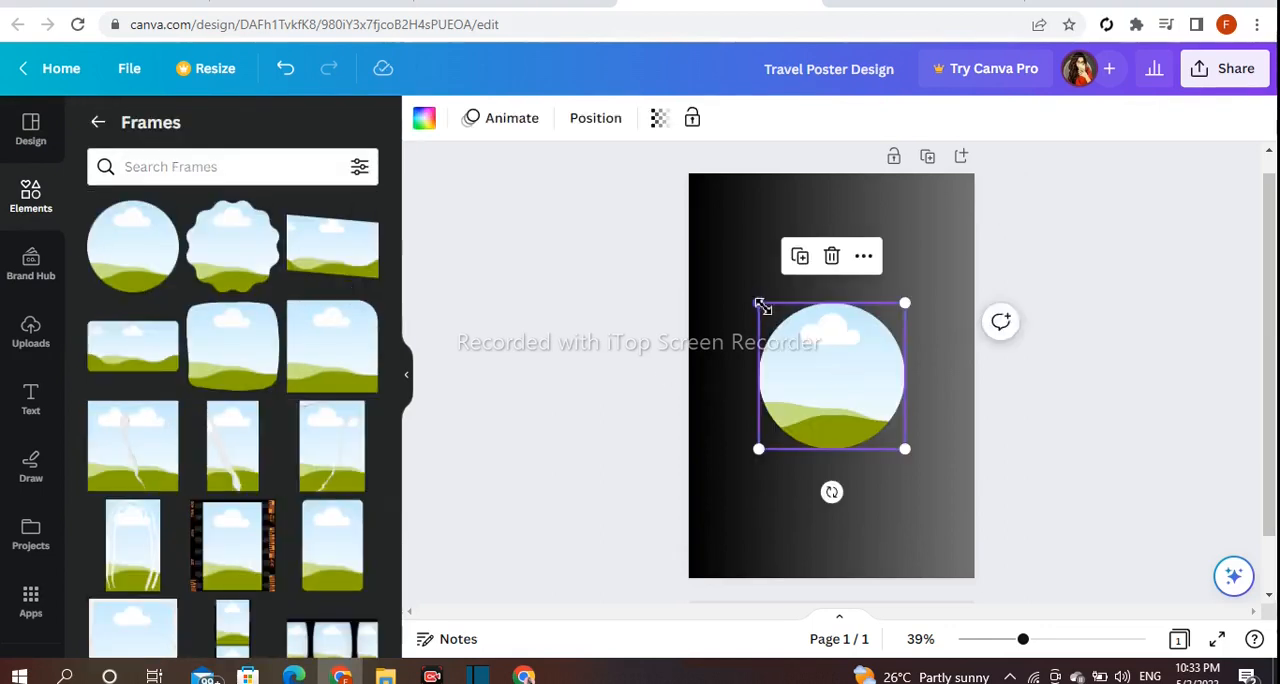
{"action": "left_click_drag", "start_coordinate": [763, 300], "coordinate": [737, 281]}
{"action": "left_click_drag", "start_coordinate": [933, 273], "coordinate": [990, 242]}
{"action": "left_click_drag", "start_coordinate": [737, 211], "coordinate": [632, 187]}
{"action": "left_click_drag", "start_coordinate": [797, 352], "coordinate": [806, 262]}
{"action": "left_click_drag", "start_coordinate": [686, 370], "coordinate": [786, 321]}
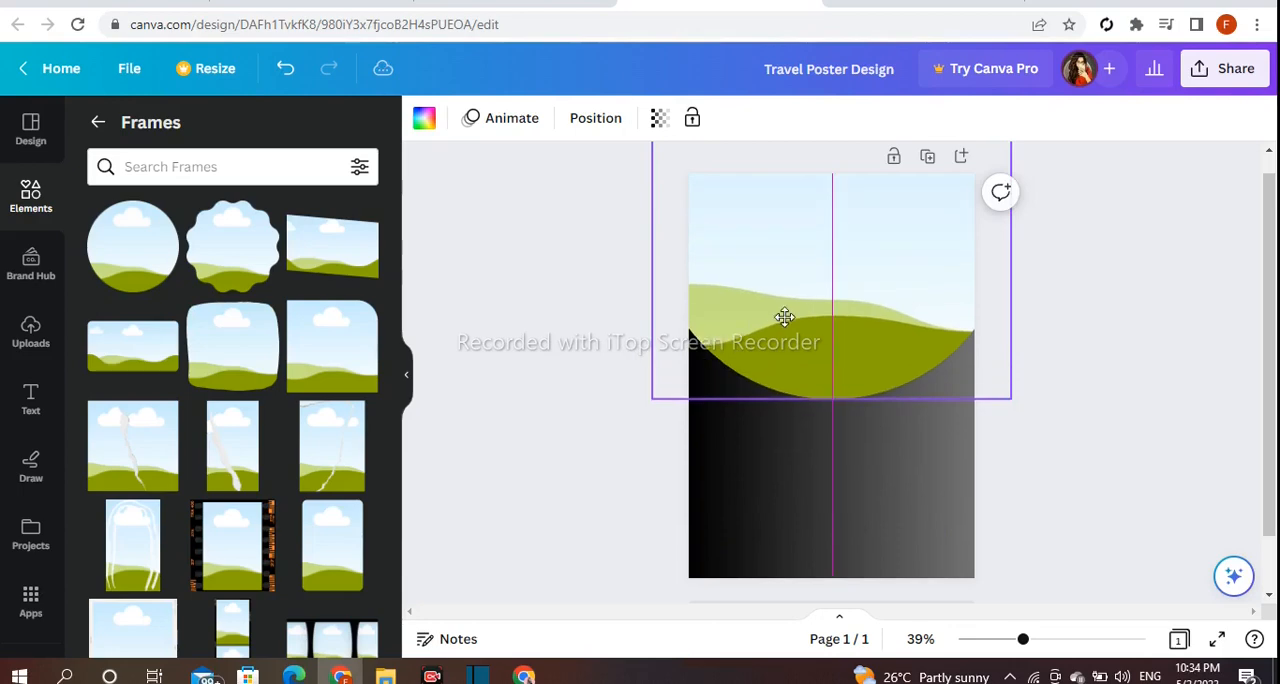
Fill the large circular frame with the default solid dark blue.
{"action": "left_click", "coordinate": [424, 118]}
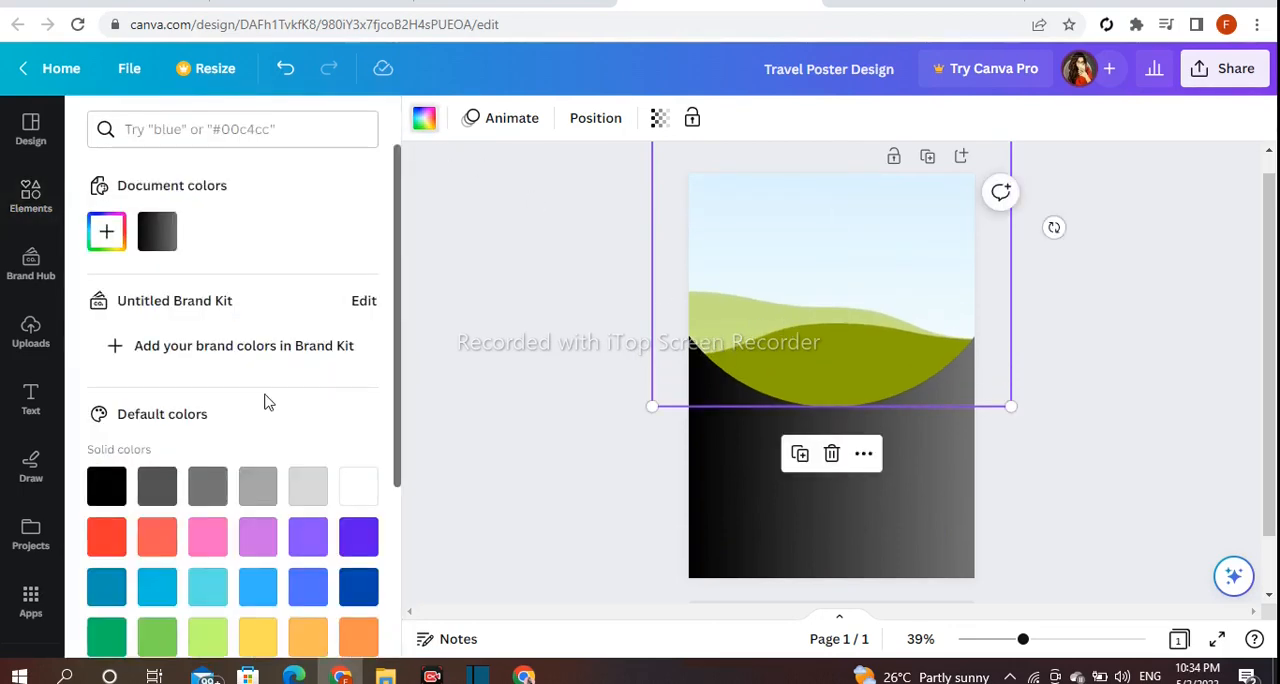
{"action": "scroll", "coordinate": [280, 390], "scroll_direction": "down", "scroll_amount": 2}
{"action": "left_click", "coordinate": [359, 400]}
{"action": "left_click", "coordinate": [512, 383]}
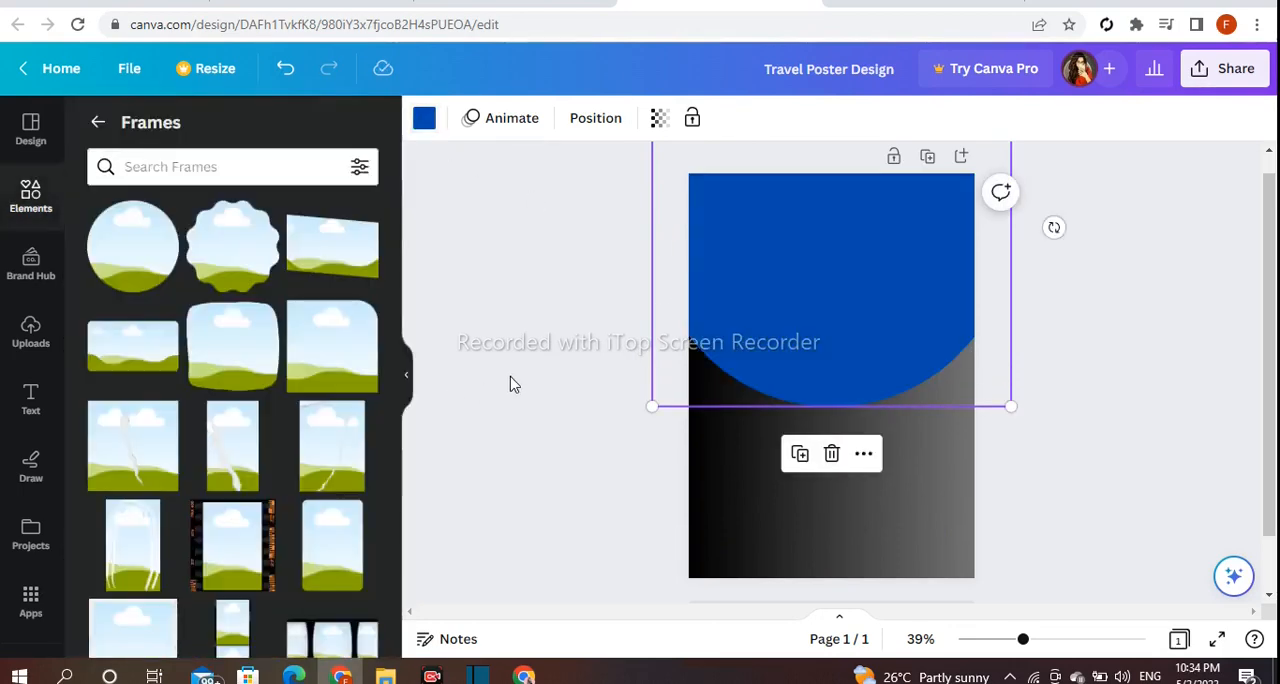
Duplicate the blue circle, fill the copy white and offset it slightly upward to leave a thin blue band.
{"action": "left_click", "coordinate": [801, 457]}
{"action": "left_click_drag", "start_coordinate": [812, 370], "coordinate": [806, 336]}
{"action": "left_click", "coordinate": [425, 127]}
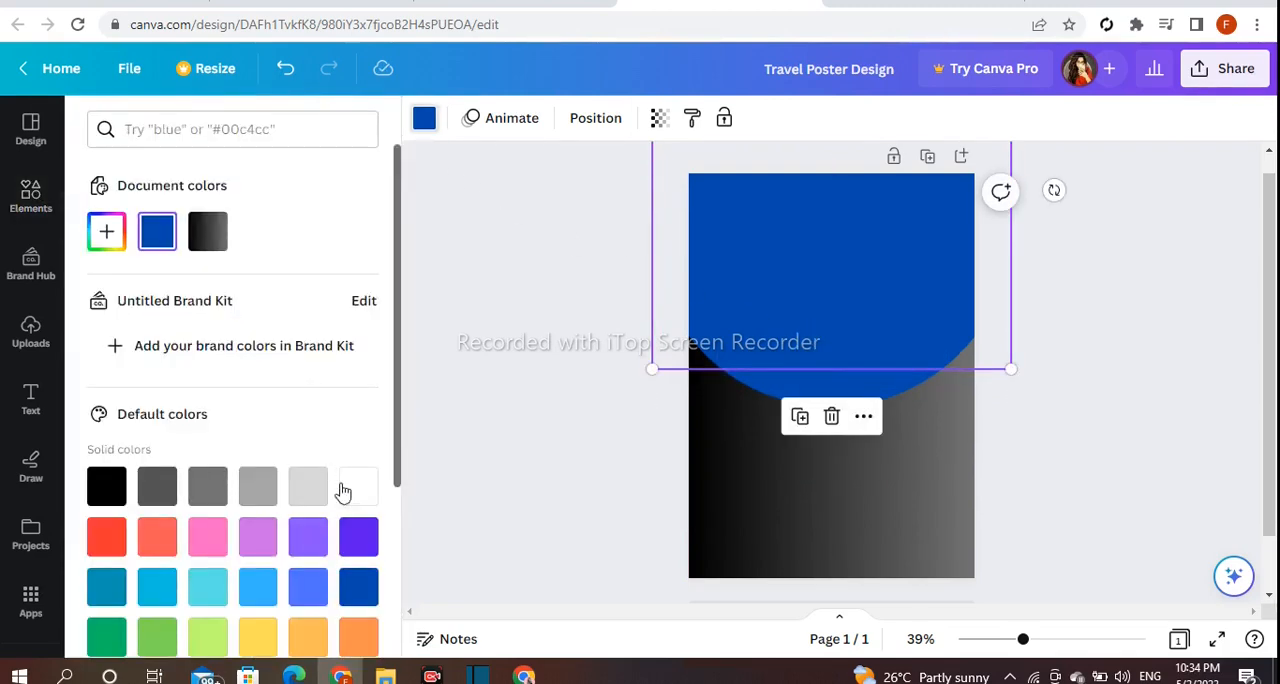
{"action": "left_click", "coordinate": [359, 495]}
{"action": "left_click", "coordinate": [720, 323]}
{"action": "left_click_drag", "start_coordinate": [777, 294], "coordinate": [777, 311]}
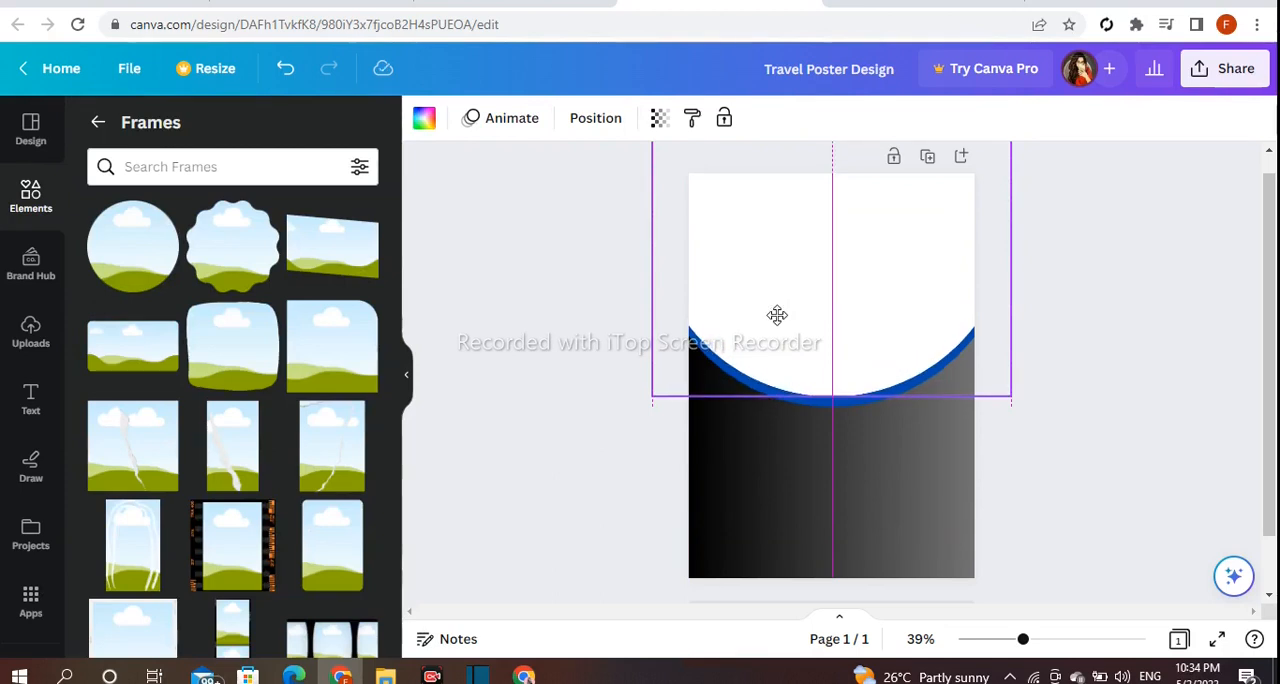
{"action": "left_click_drag", "start_coordinate": [777, 316], "coordinate": [777, 316]}
{"action": "left_click", "coordinate": [1066, 343]}
Duplicate the white circle, recolour the copy dark red and offset it slightly upward to leave a thin white band.
{"action": "left_click", "coordinate": [869, 312]}
{"action": "left_click_drag", "start_coordinate": [829, 354], "coordinate": [829, 331]}
{"action": "left_click", "coordinate": [424, 118]}
{"action": "scroll", "coordinate": [319, 405], "scroll_direction": "down", "scroll_amount": 2}
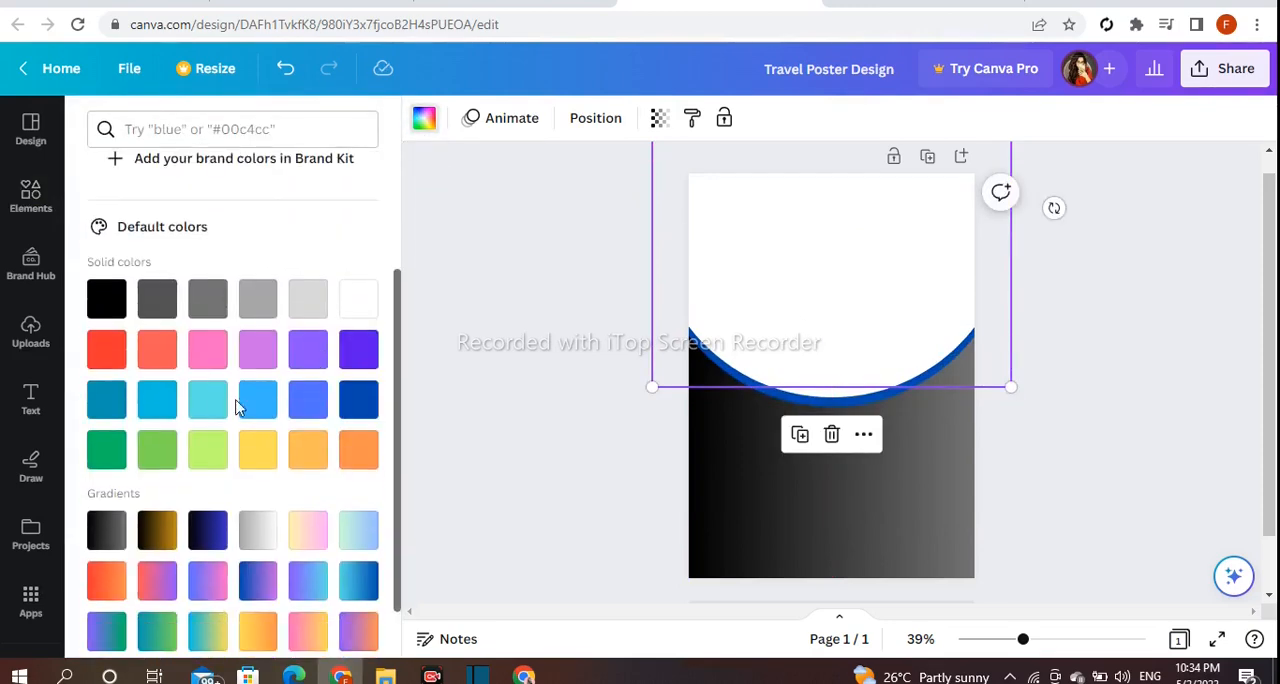
{"action": "left_click", "coordinate": [97, 357]}
{"action": "scroll", "coordinate": [254, 357], "scroll_direction": "up", "scroll_amount": 2}
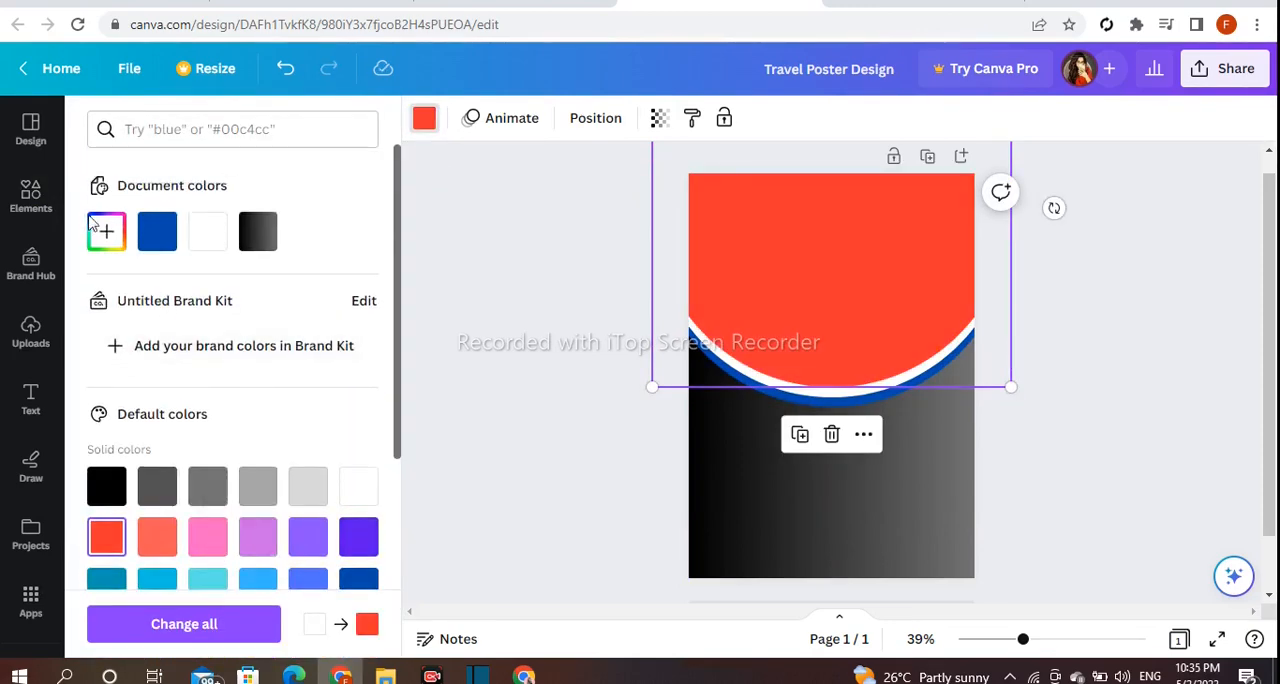
{"action": "left_click_drag", "start_coordinate": [311, 326], "coordinate": [333, 352]}
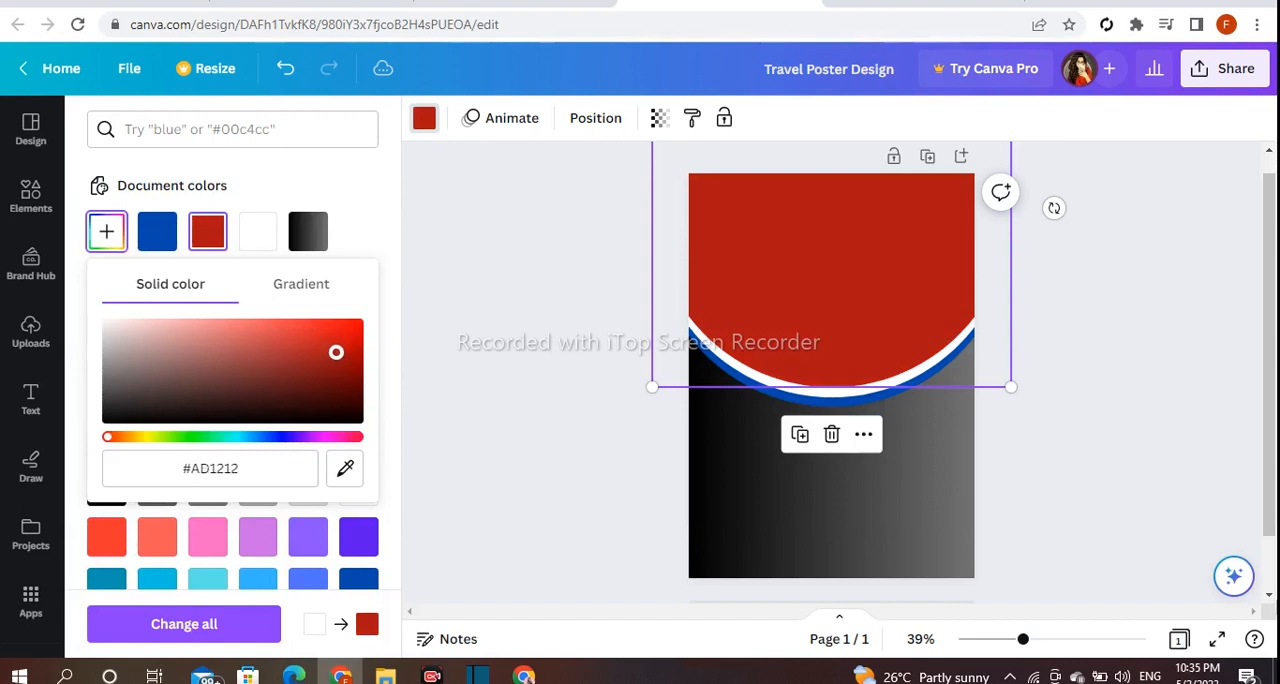
{"action": "left_click", "coordinate": [410, 343]}
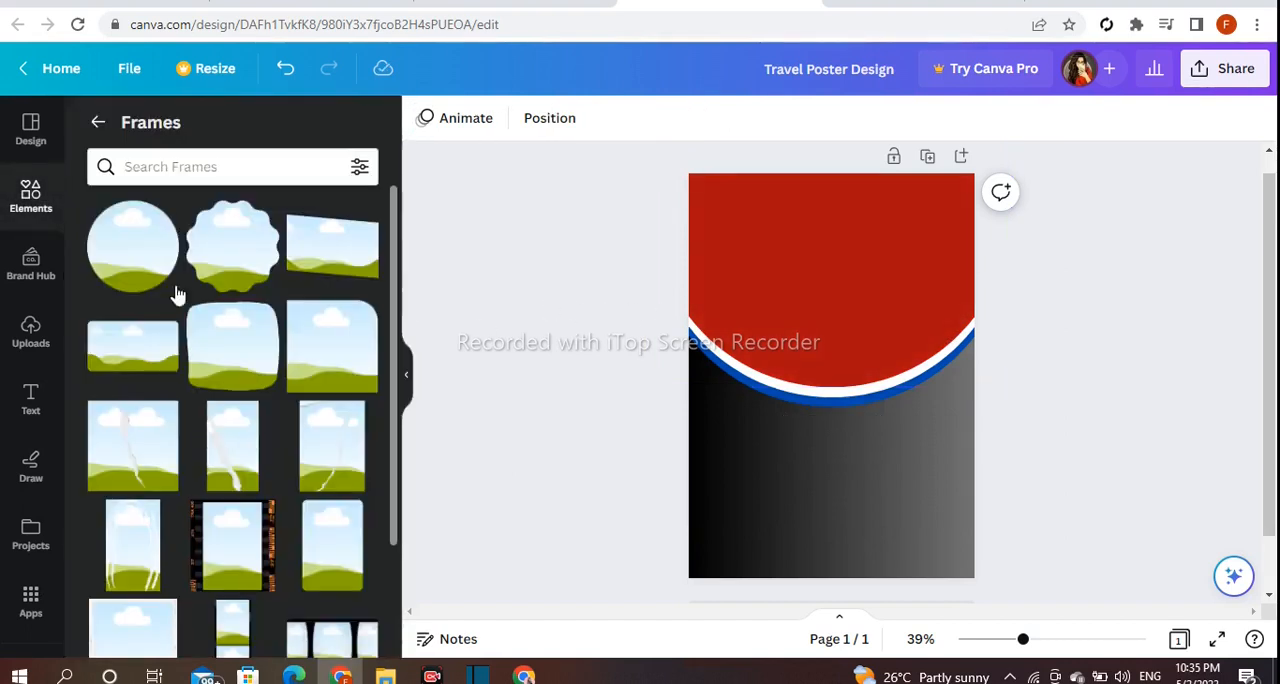
Add another circular frame, enlarge it and centre it over the red circle, leaving a thin red band below.
{"action": "left_click", "coordinate": [145, 257]}
{"action": "left_click_drag", "start_coordinate": [812, 282], "coordinate": [740, 189]}
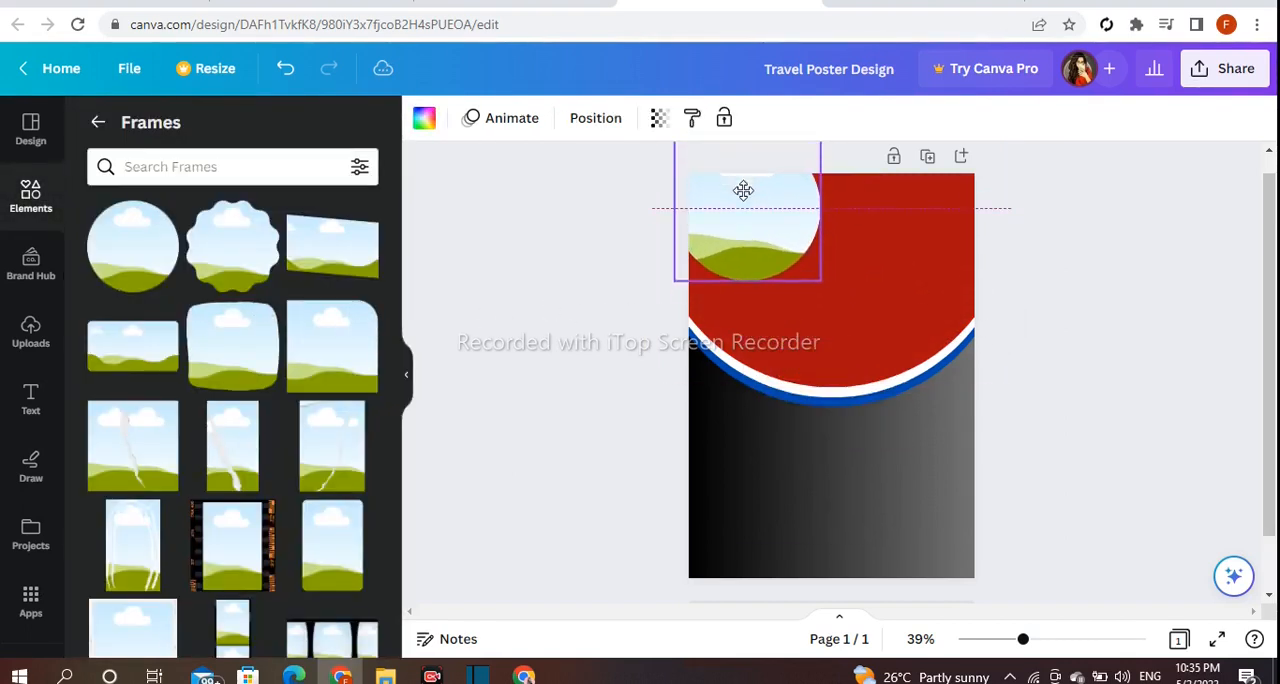
{"action": "left_click_drag", "start_coordinate": [821, 285], "coordinate": [1025, 407]}
{"action": "left_click_drag", "start_coordinate": [895, 376], "coordinate": [860, 250]}
{"action": "left_click_drag", "start_coordinate": [645, 377], "coordinate": [651, 370]}
{"action": "left_click_drag", "start_coordinate": [814, 289], "coordinate": [811, 291]}
{"action": "left_click", "coordinate": [1040, 326]}
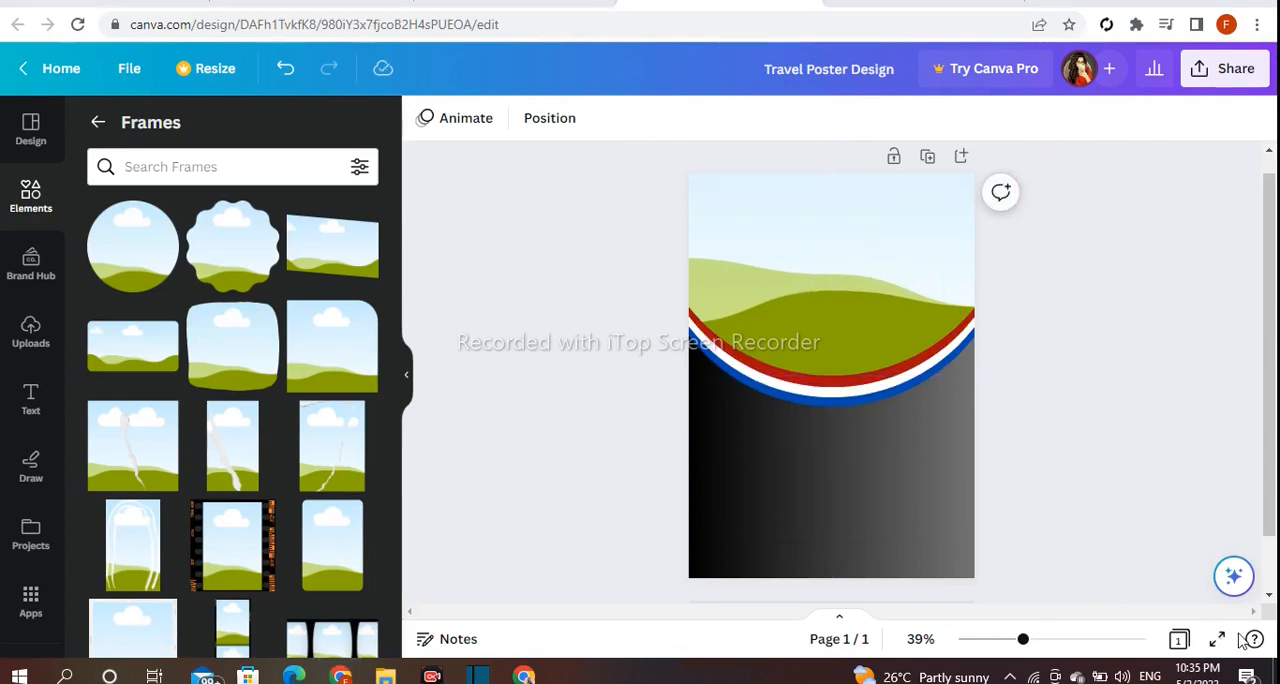
Add a small circular frame across the coloured bands near the page centre and fill it white.
{"action": "left_click_drag", "start_coordinate": [1027, 645], "coordinate": [1047, 647]}
{"action": "scroll", "coordinate": [1263, 430], "scroll_direction": "down", "scroll_amount": 1}
{"action": "left_click", "coordinate": [134, 260]}
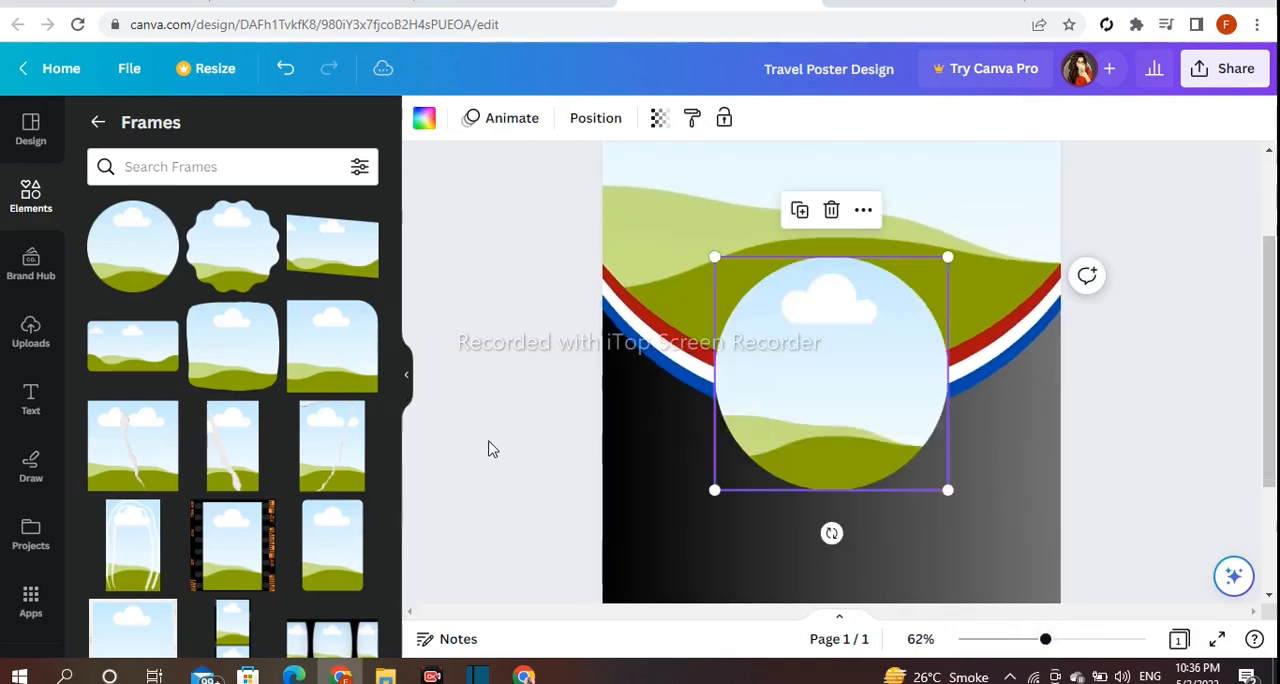
{"action": "left_click_drag", "start_coordinate": [953, 263], "coordinate": [872, 335]}
{"action": "left_click", "coordinate": [426, 120]}
{"action": "left_click", "coordinate": [262, 240]}
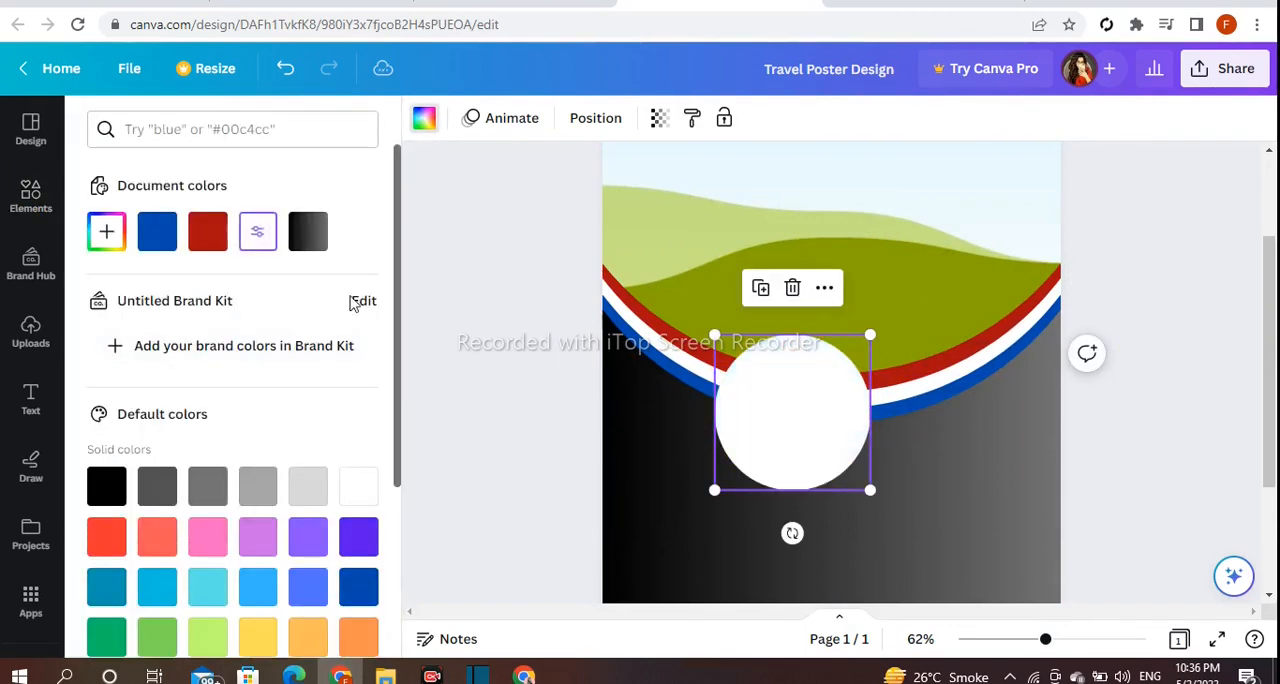
{"action": "left_click", "coordinate": [478, 474]}
Centre a slightly smaller circular frame on the small white circle and group the two.
{"action": "key", "text": "ctrl+z"}
{"action": "key", "text": "ctrl+z"}
{"action": "left_click_drag", "start_coordinate": [950, 252], "coordinate": [866, 339]}
{"action": "left_click", "coordinate": [812, 425]}
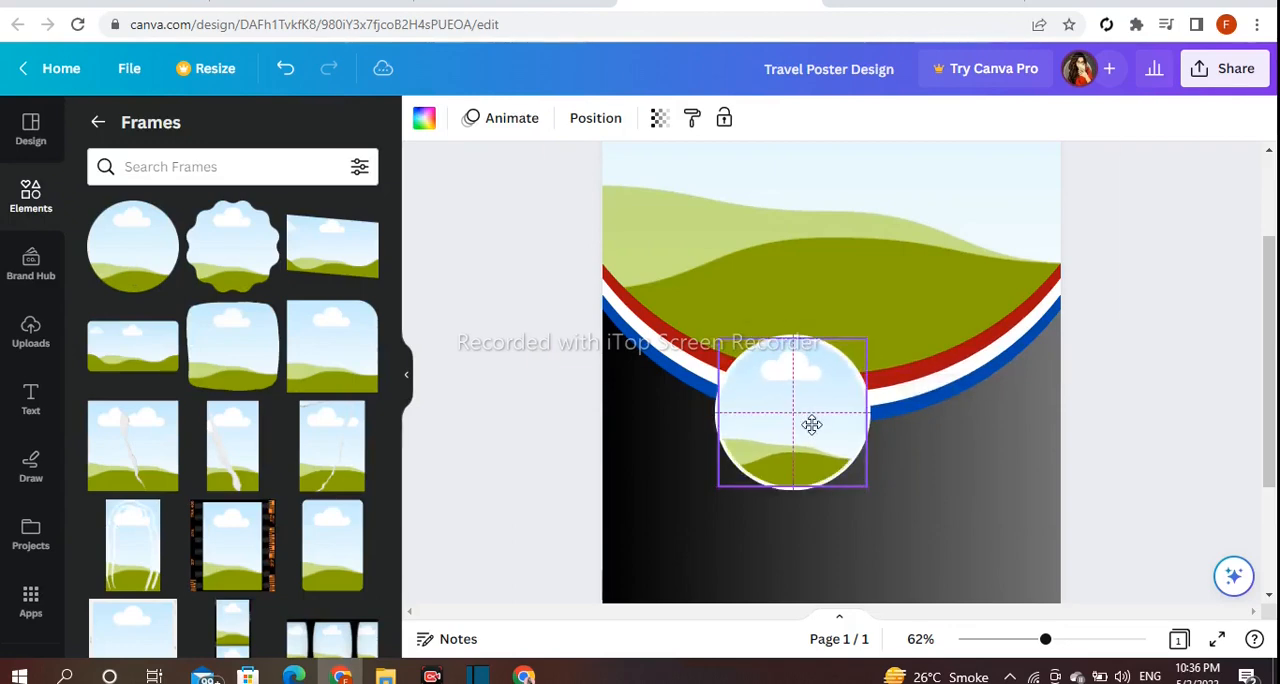
{"action": "left_click_drag", "start_coordinate": [866, 340], "coordinate": [863, 342]}
{"action": "left_click_drag", "start_coordinate": [820, 418], "coordinate": [820, 414]}
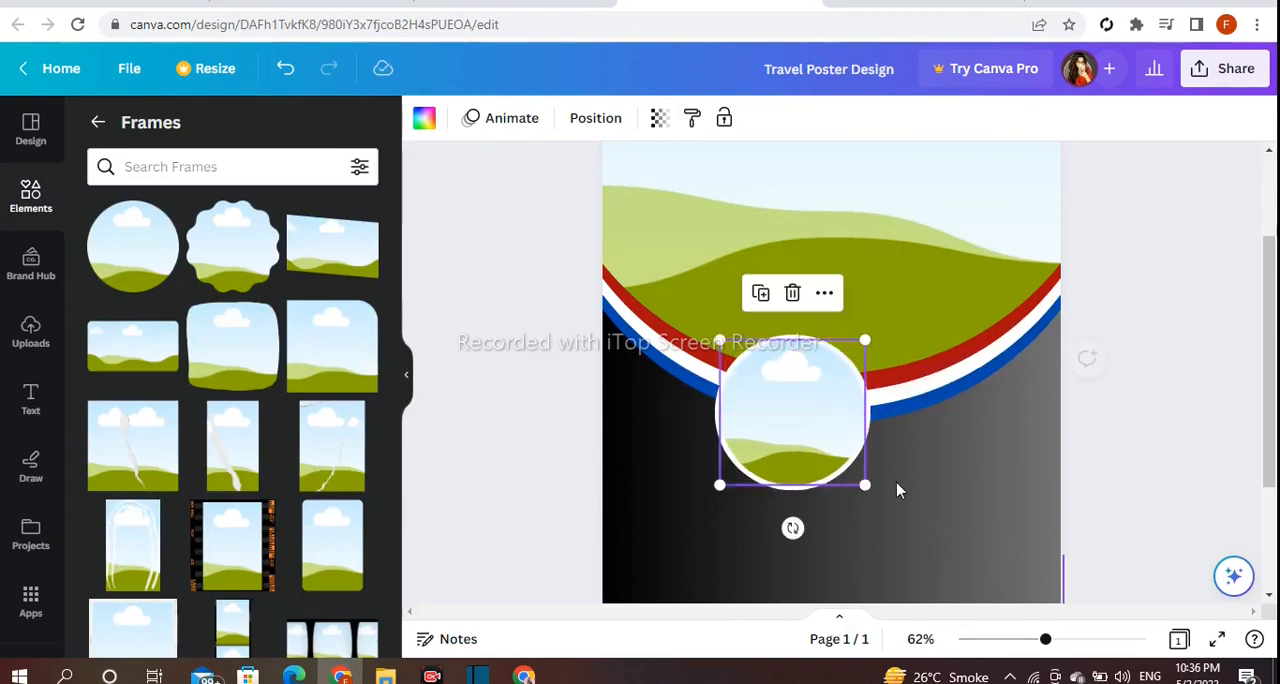
{"action": "left_click", "coordinate": [899, 486]}
{"action": "left_click", "coordinate": [809, 468]}
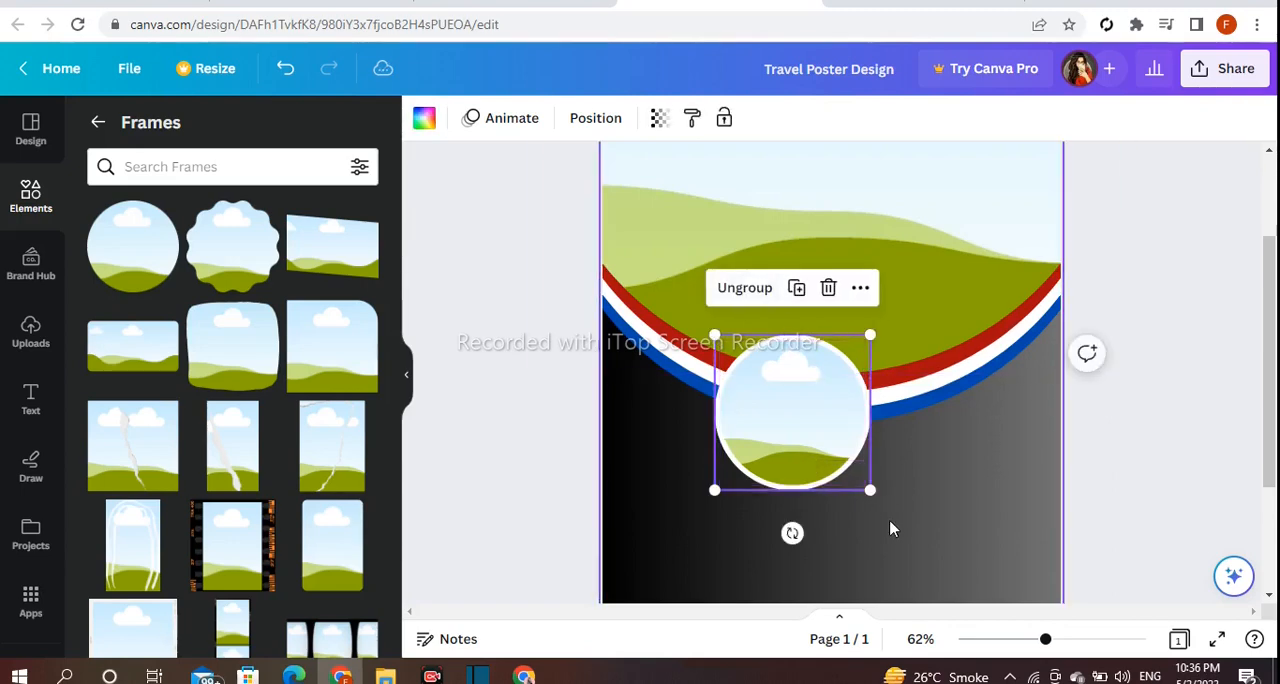
Move the white-bordered frame group onto the left part of the coloured bands and adjust its size.
{"action": "left_click_drag", "start_coordinate": [872, 497], "coordinate": [858, 478]}
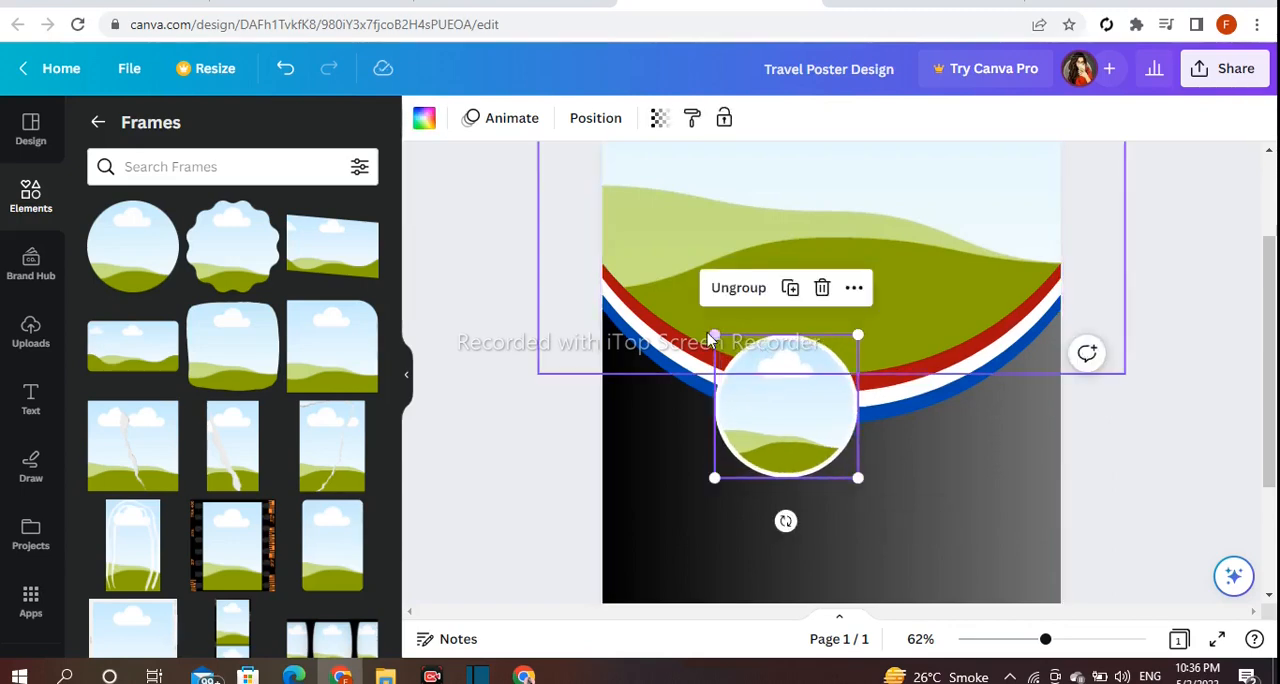
{"action": "left_click_drag", "start_coordinate": [751, 397], "coordinate": [678, 330]}
{"action": "left_click_drag", "start_coordinate": [790, 418], "coordinate": [798, 426]}
Place a copy of the frame group on the middle of the bands and shrink it below the first one's size.
{"action": "left_click_drag", "start_coordinate": [688, 350], "coordinate": [886, 411]}
{"action": "left_click", "coordinate": [703, 237]}
{"action": "left_click", "coordinate": [900, 450]}
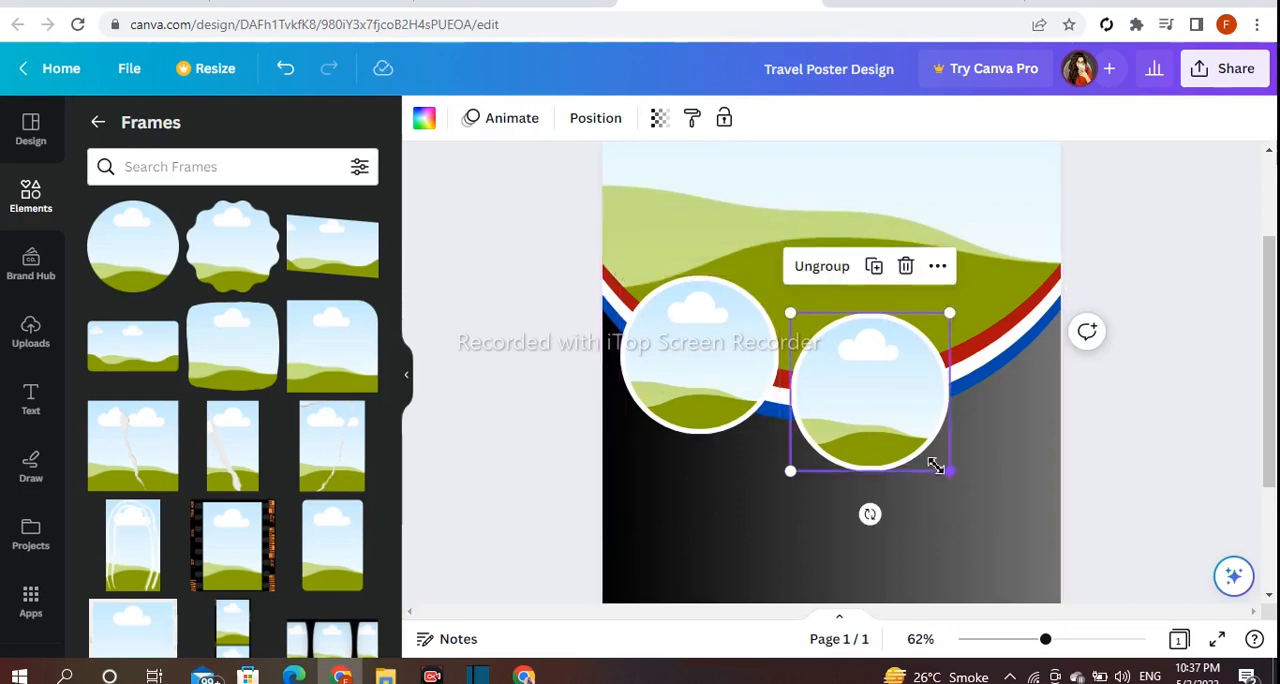
{"action": "left_click_drag", "start_coordinate": [945, 468], "coordinate": [911, 434]}
{"action": "left_click_drag", "start_coordinate": [869, 383], "coordinate": [875, 412]}
{"action": "left_click", "coordinate": [1150, 505]}
{"action": "left_click", "coordinate": [870, 430]}
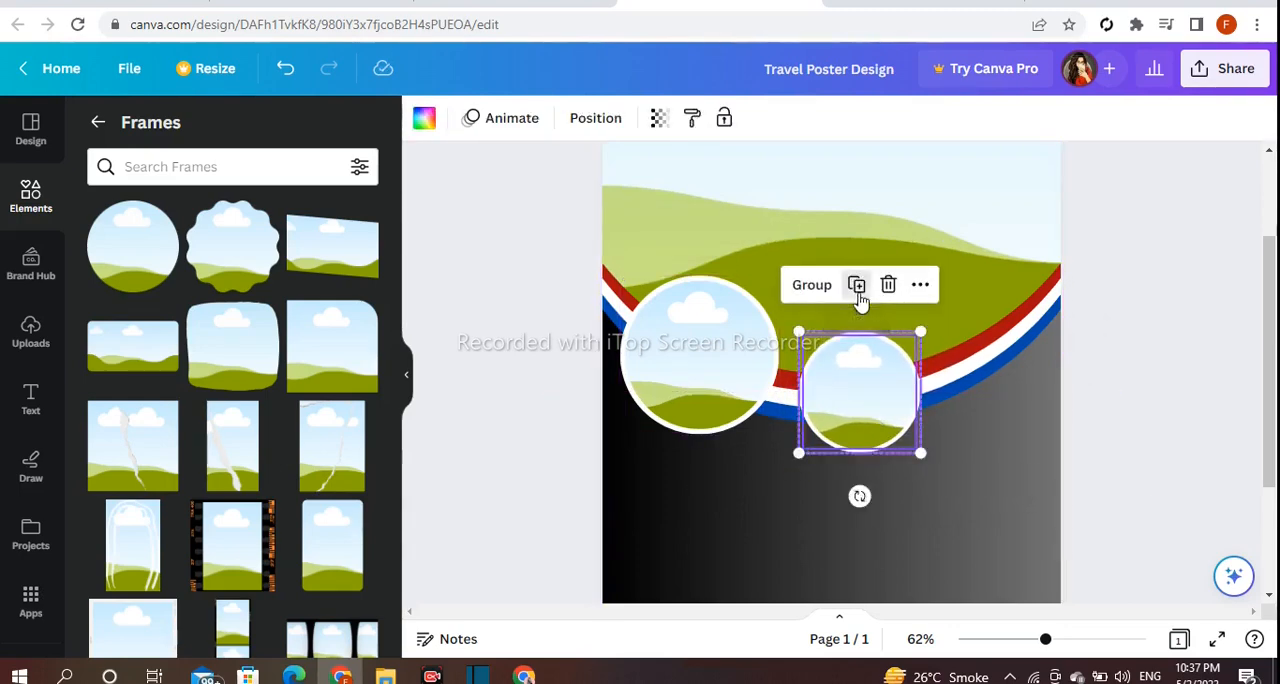
Duplicate the middle frame group, shrink the copy and place it on the right end of the bands.
{"action": "left_click", "coordinate": [854, 286]}
{"action": "left_click_drag", "start_coordinate": [905, 467], "coordinate": [947, 380]}
{"action": "left_click_drag", "start_coordinate": [944, 387], "coordinate": [995, 340]}
{"action": "key", "text": "ctrl+z"}
Fill the inner frame of the smallest circle group with the purple-to-orange gradient.
{"action": "left_click", "coordinate": [974, 357]}
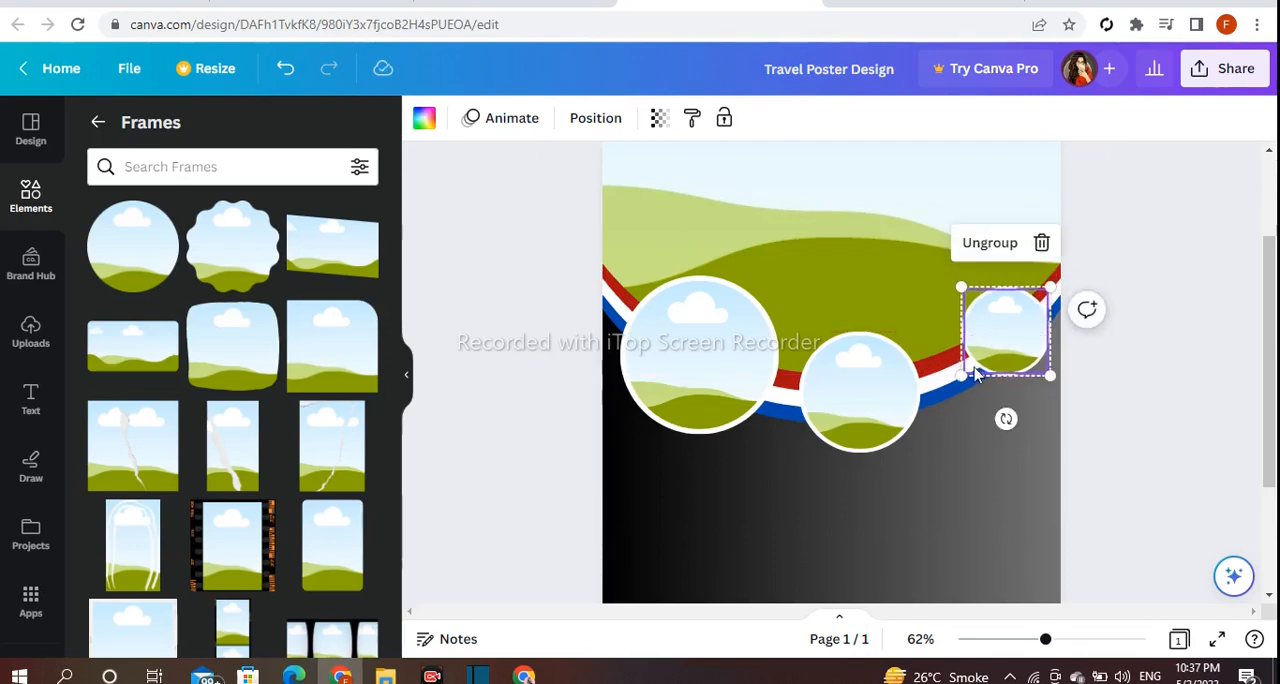
{"action": "left_click", "coordinate": [424, 118]}
{"action": "scroll", "coordinate": [300, 430], "scroll_direction": "down", "scroll_amount": 3}
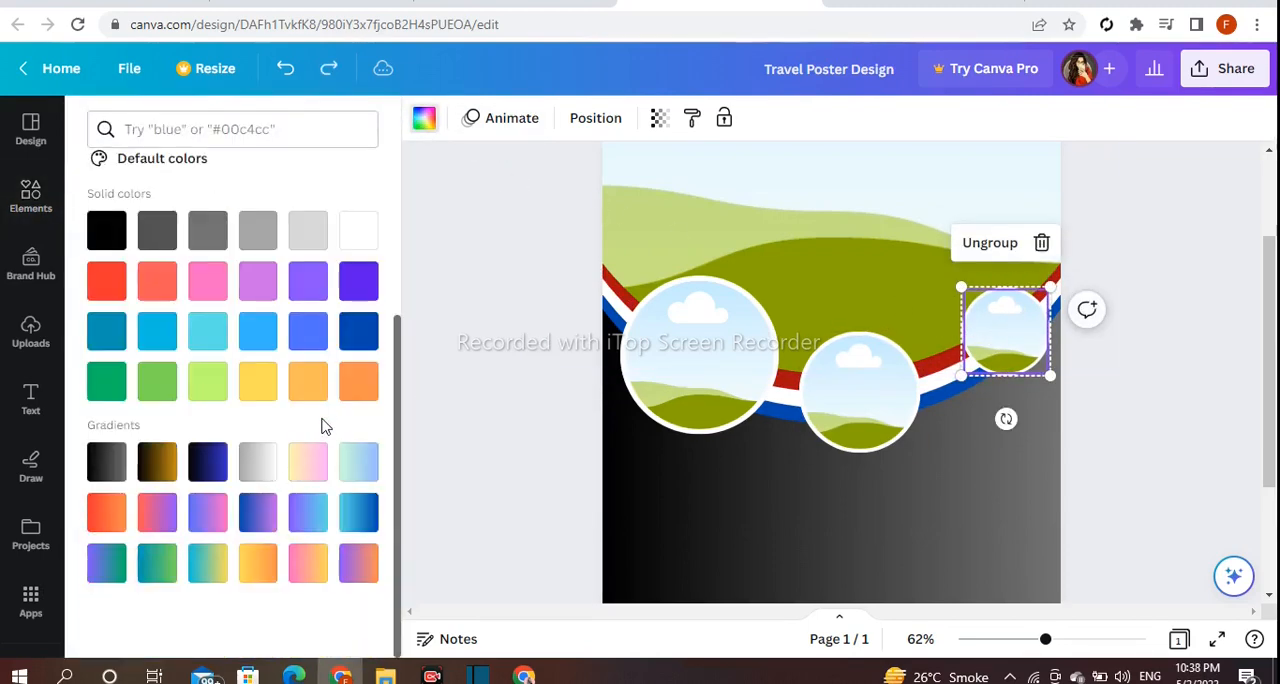
{"action": "left_click", "coordinate": [345, 568]}
{"action": "left_click", "coordinate": [503, 517]}
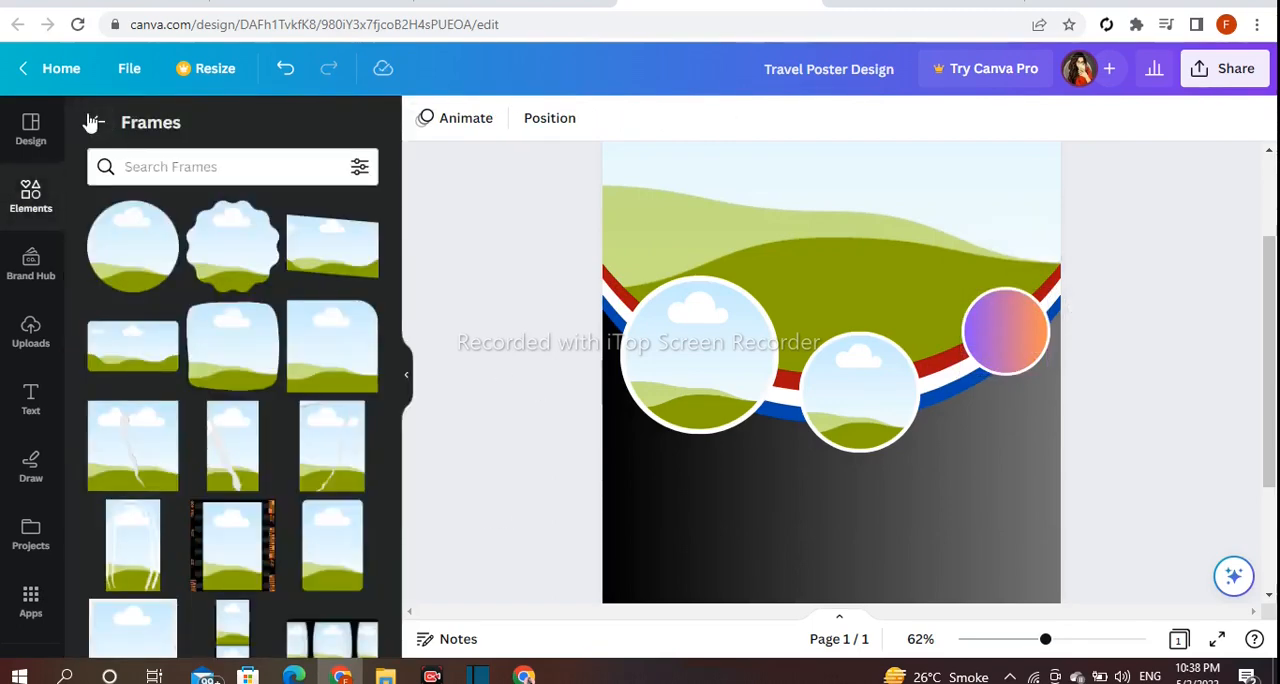
Add a dark red inverted trapezoid shape at the page's upper right corner and reduce its size.
{"action": "left_click", "coordinate": [96, 121]}
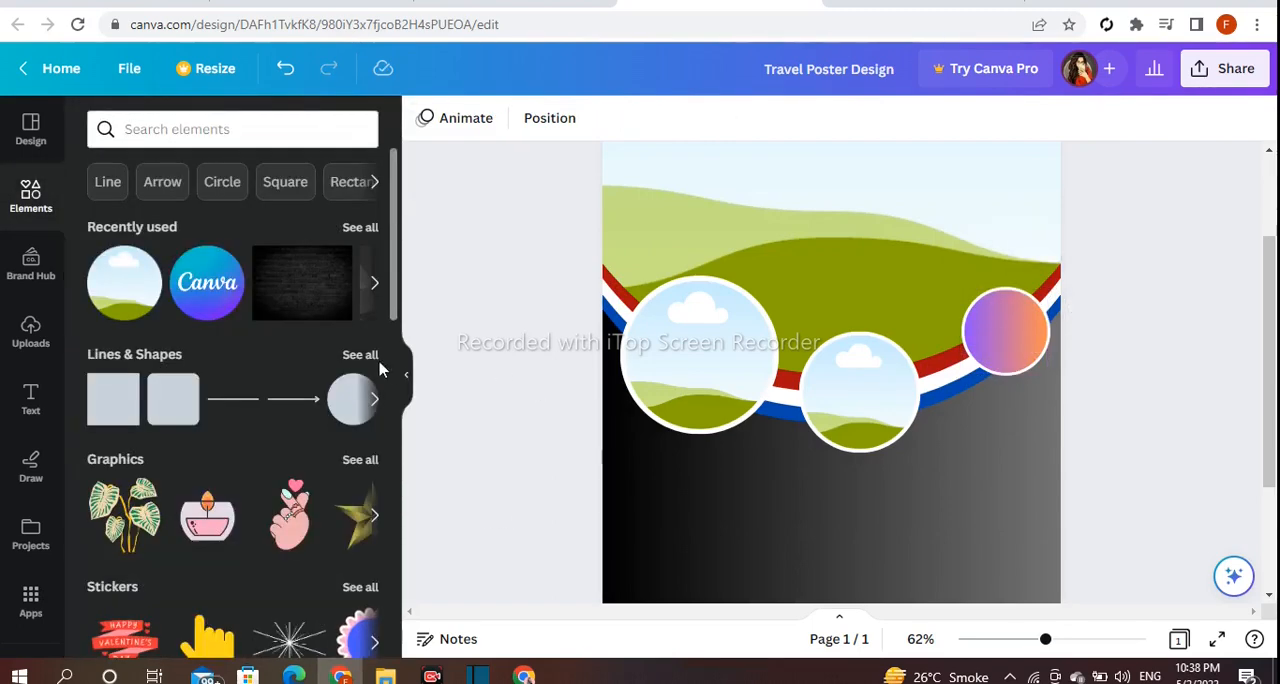
{"action": "left_click", "coordinate": [357, 353]}
{"action": "scroll", "coordinate": [310, 500], "scroll_direction": "down", "scroll_amount": 10}
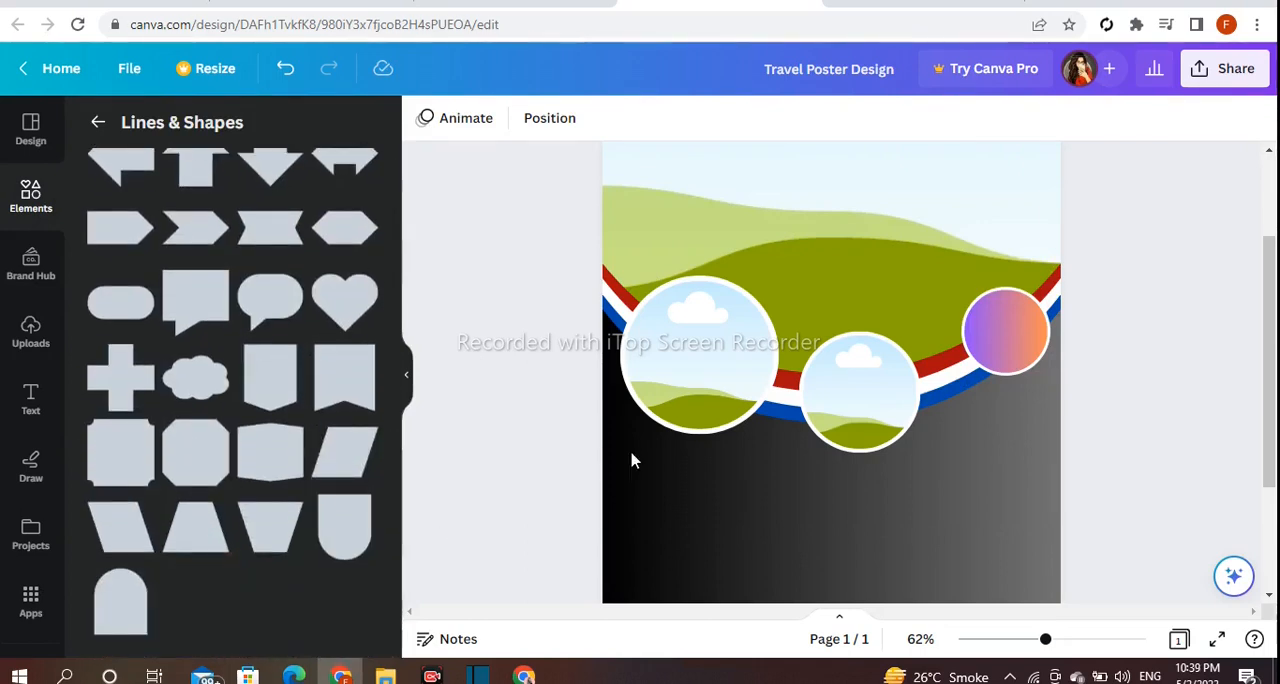
{"action": "scroll", "coordinate": [1263, 462], "scroll_direction": "up", "scroll_amount": 3}
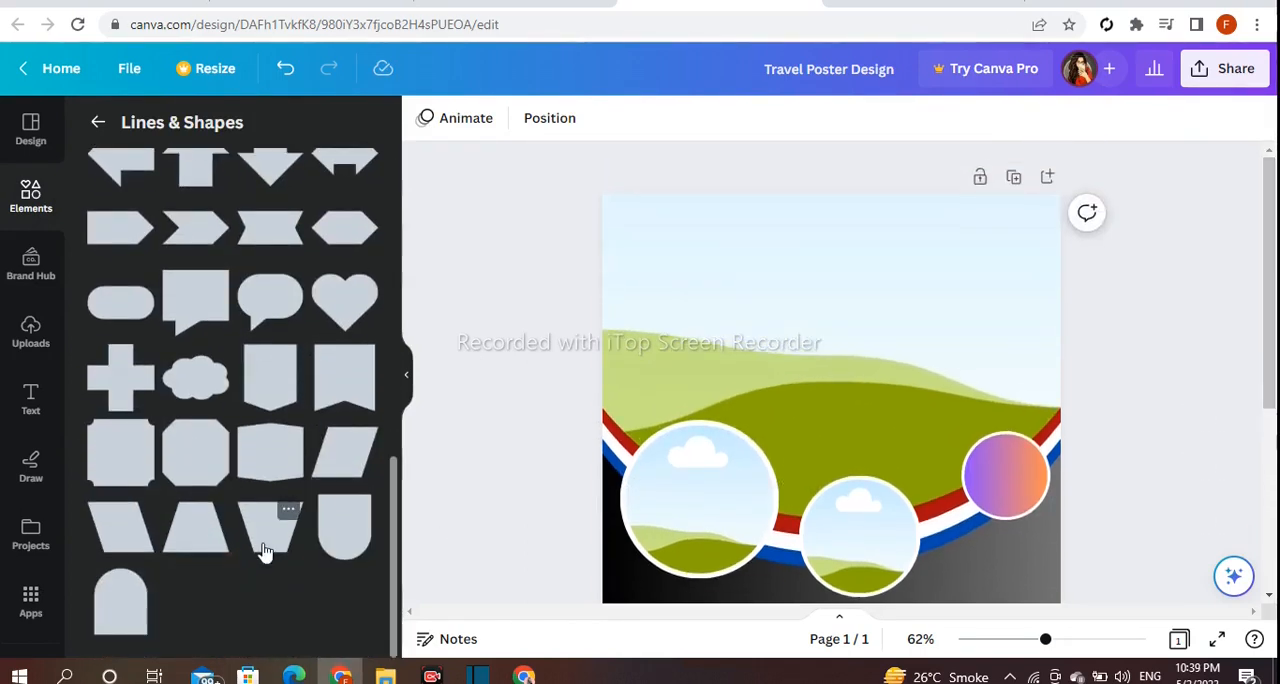
{"action": "left_click_drag", "start_coordinate": [911, 486], "coordinate": [1003, 239]}
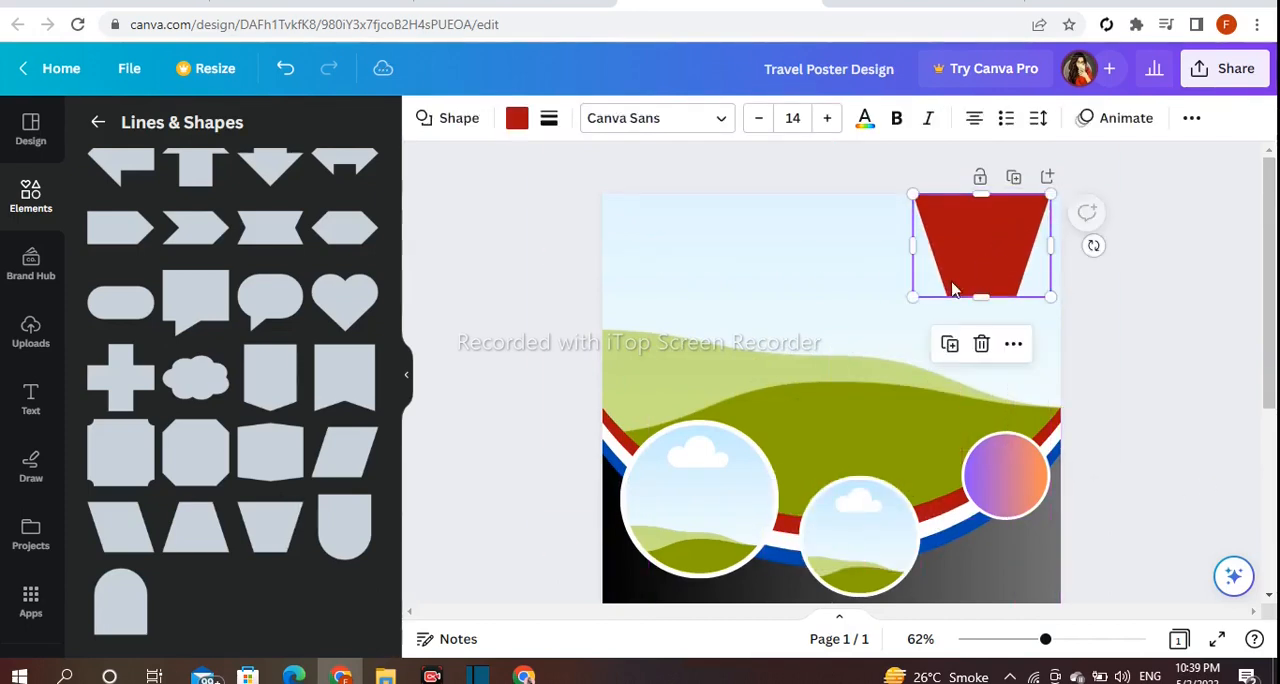
{"action": "left_click_drag", "start_coordinate": [912, 297], "coordinate": [958, 261]}
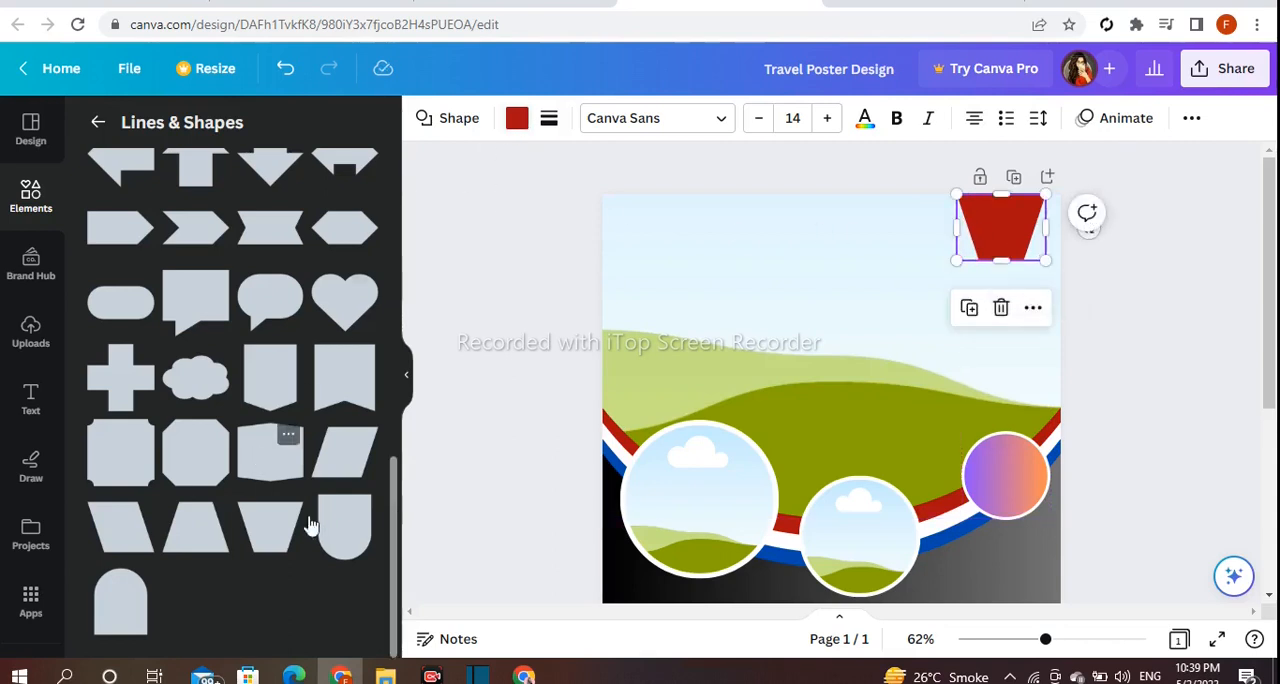
Position a smaller trapezoid over the red one, fill it black and fit it to leave a thin red border.
{"action": "mouse_move", "coordinate": [1004, 233]}
{"action": "left_mouse_down"}
{"action": "mouse_move", "coordinate": [969, 251]}
{"action": "mouse_move", "coordinate": [990, 228]}
{"action": "left_mouse_up"}
{"action": "left_click", "coordinate": [517, 118]}
{"action": "scroll", "coordinate": [182, 313], "scroll_direction": "down", "scroll_amount": 2}
{"action": "scroll", "coordinate": [182, 313], "scroll_direction": "down", "scroll_amount": 2}
{"action": "left_click", "coordinate": [107, 255]}
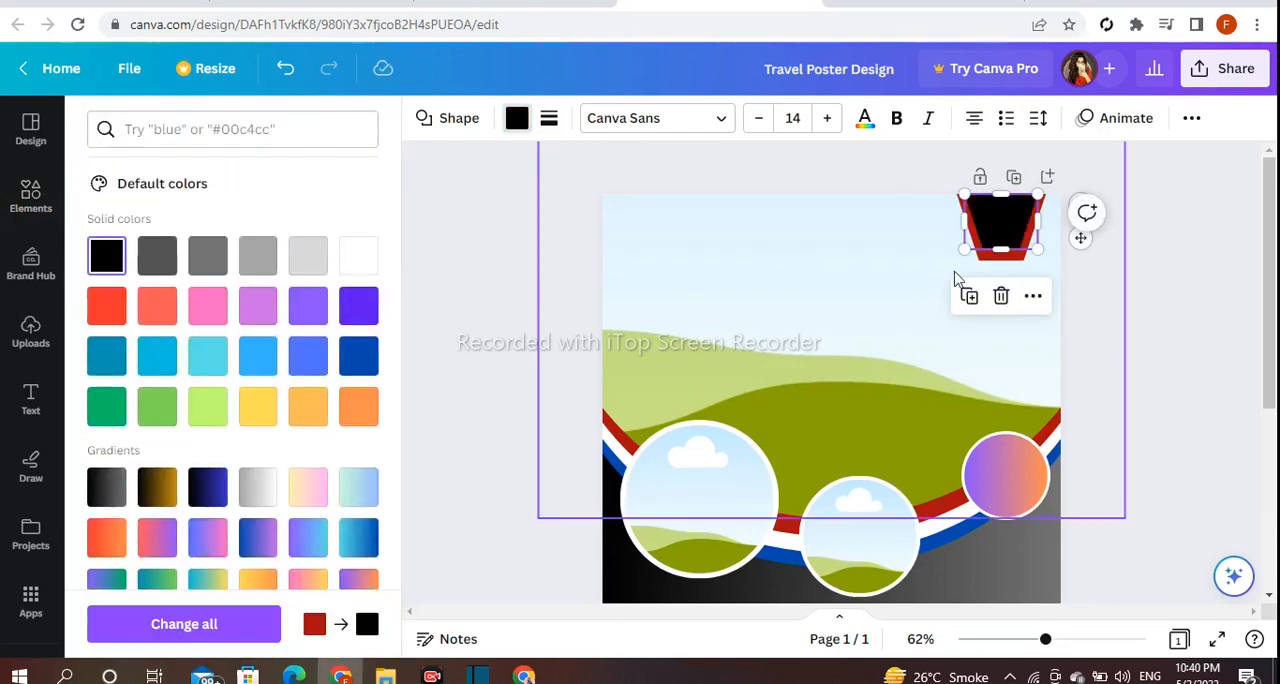
{"action": "left_click_drag", "start_coordinate": [969, 254], "coordinate": [962, 252]}
{"action": "left_click", "coordinate": [1007, 234]}
{"action": "left_click", "coordinate": [1165, 309]}
Add a dark red square shape over the large frame and stretch it into a wide, thin bar.
{"action": "scroll", "coordinate": [296, 390], "scroll_direction": "down", "scroll_amount": 3}
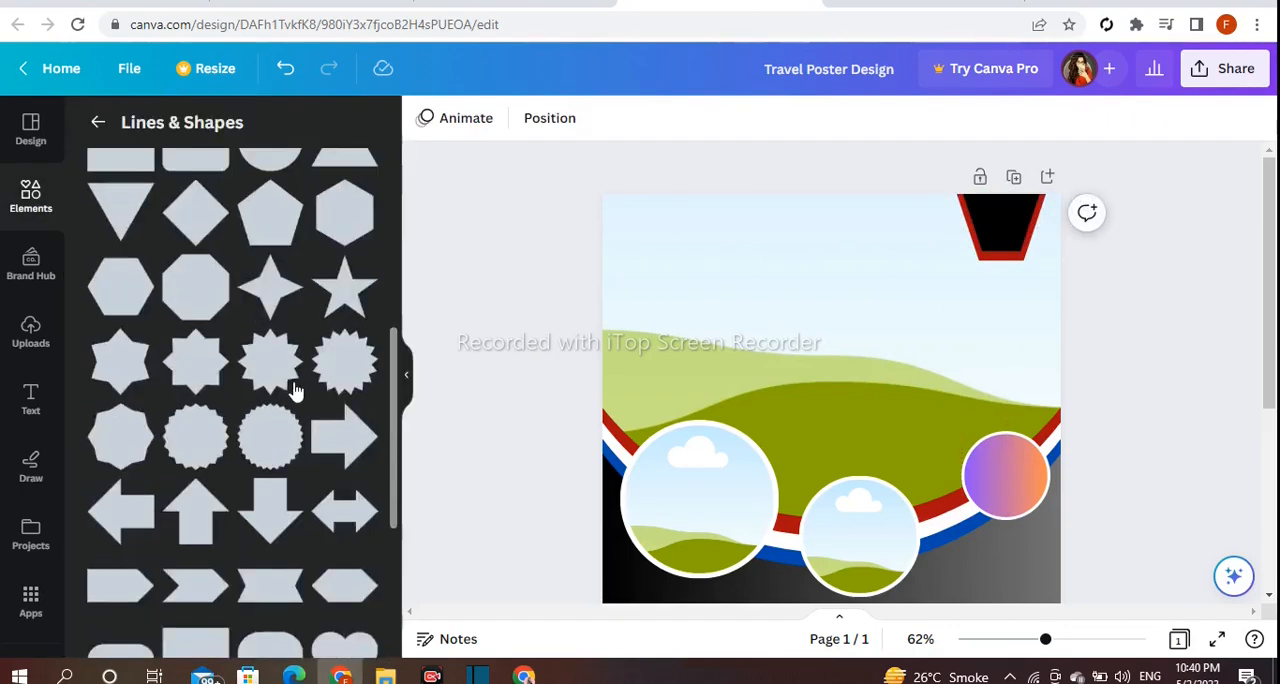
{"action": "scroll", "coordinate": [296, 390], "scroll_direction": "up", "scroll_amount": 3}
{"action": "left_click_drag", "start_coordinate": [117, 456], "coordinate": [843, 318]}
{"action": "left_click_drag", "start_coordinate": [869, 361], "coordinate": [871, 391]}
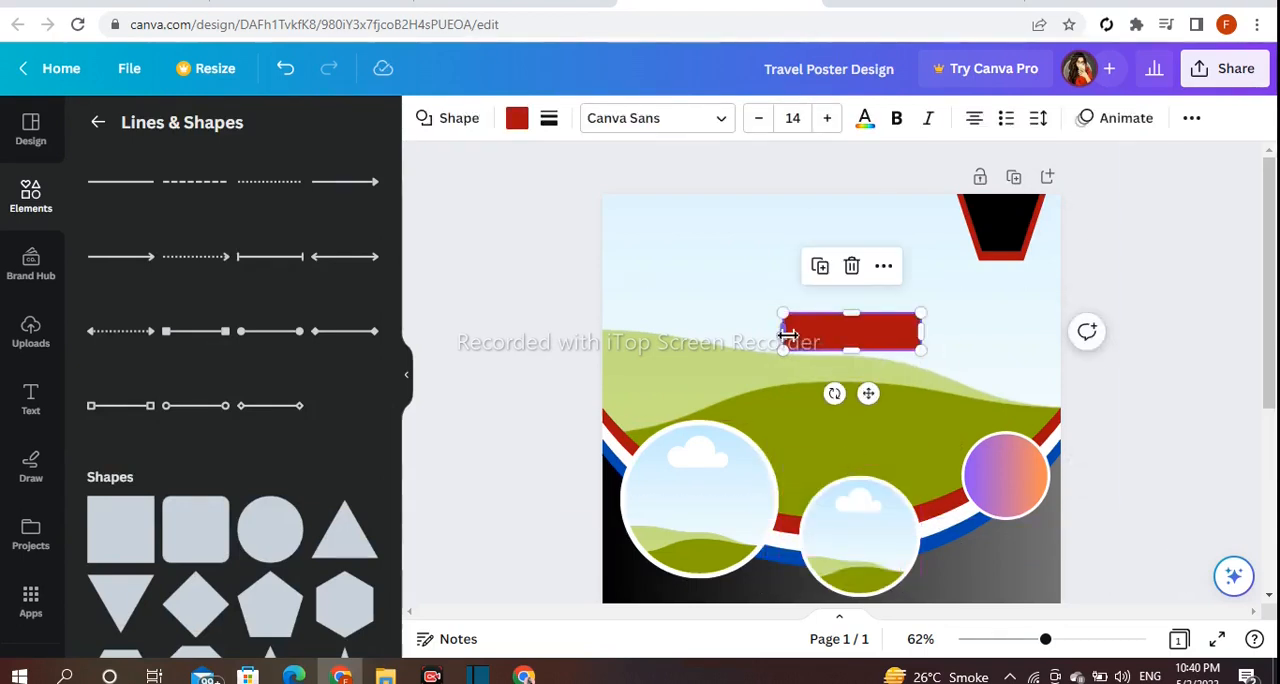
{"action": "left_click_drag", "start_coordinate": [785, 333], "coordinate": [755, 333]}
{"action": "left_click_drag", "start_coordinate": [922, 334], "coordinate": [935, 334]}
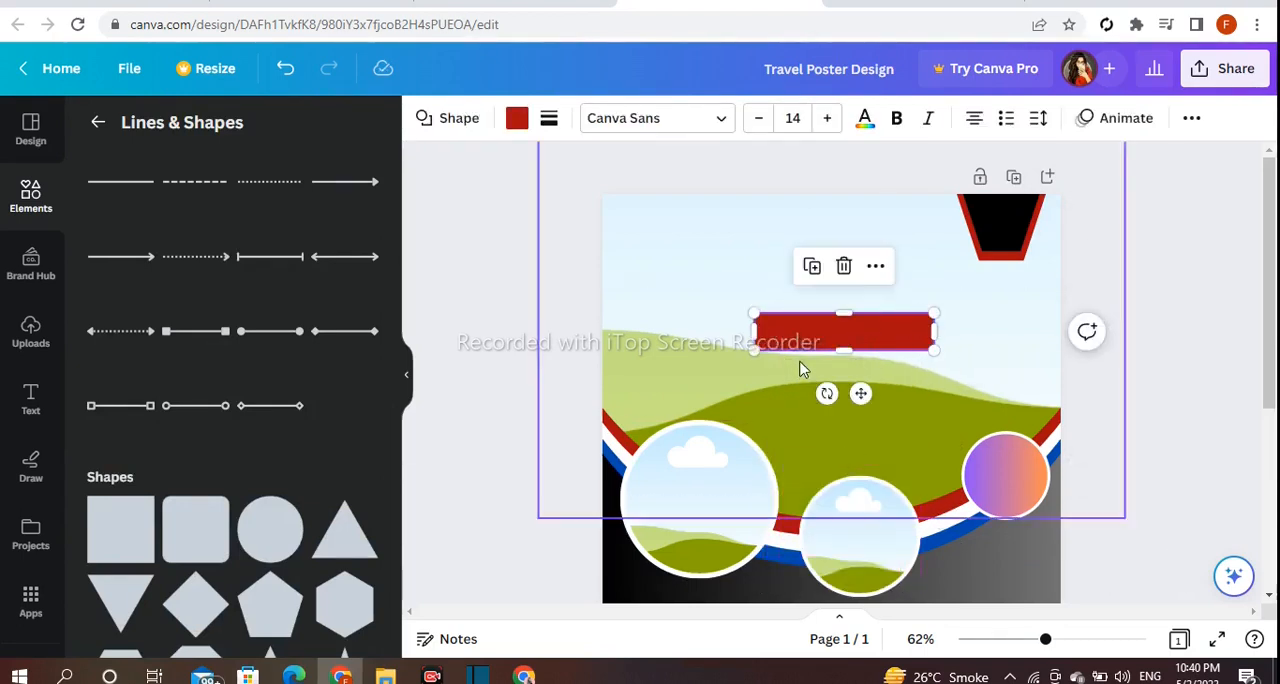
Try a solid yellow fill on the wide, thin bar over the large frame.
{"action": "left_click", "coordinate": [516, 120]}
{"action": "scroll", "coordinate": [257, 429], "scroll_direction": "down", "scroll_amount": 3}
{"action": "left_click", "coordinate": [257, 406]}
{"action": "left_click", "coordinate": [420, 352]}
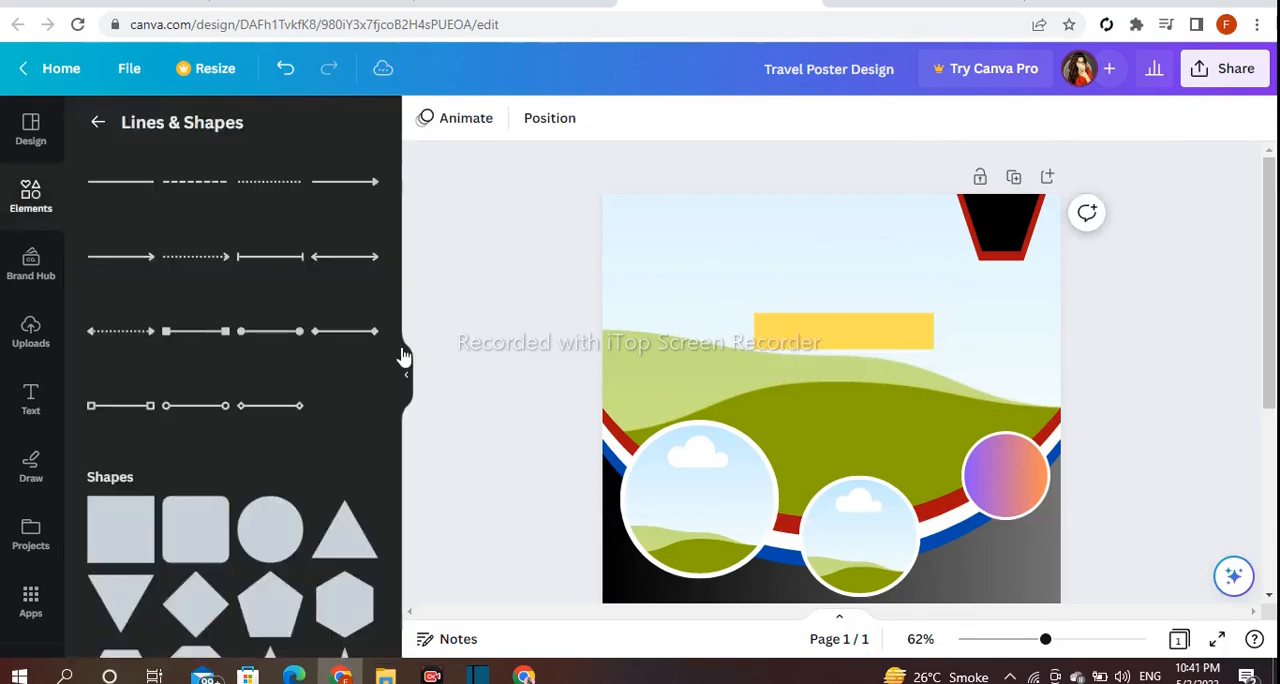
Shift the thin bar slightly to the left and fill it with the purple-to-orange gradient.
{"action": "left_click_drag", "start_coordinate": [855, 337], "coordinate": [843, 335]}
{"action": "left_click", "coordinate": [516, 118]}
{"action": "scroll", "coordinate": [280, 308], "scroll_direction": "down", "scroll_amount": 5}
{"action": "left_click", "coordinate": [358, 562]}
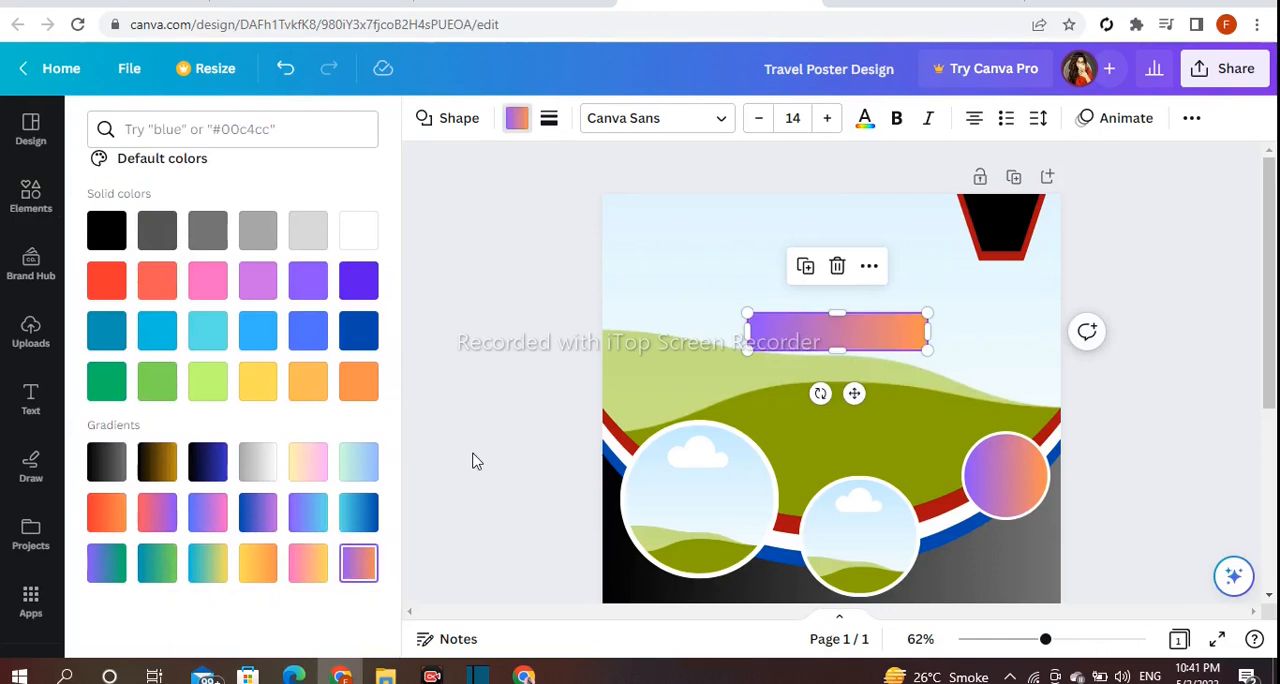
{"action": "left_click", "coordinate": [476, 460]}
Add a dark red square near the gradient bar's right end and reshape it into a short, narrow upright strip.
{"action": "left_click_drag", "start_coordinate": [1055, 645], "coordinate": [1058, 645]}
{"action": "left_click_drag", "start_coordinate": [163, 551], "coordinate": [917, 383]}
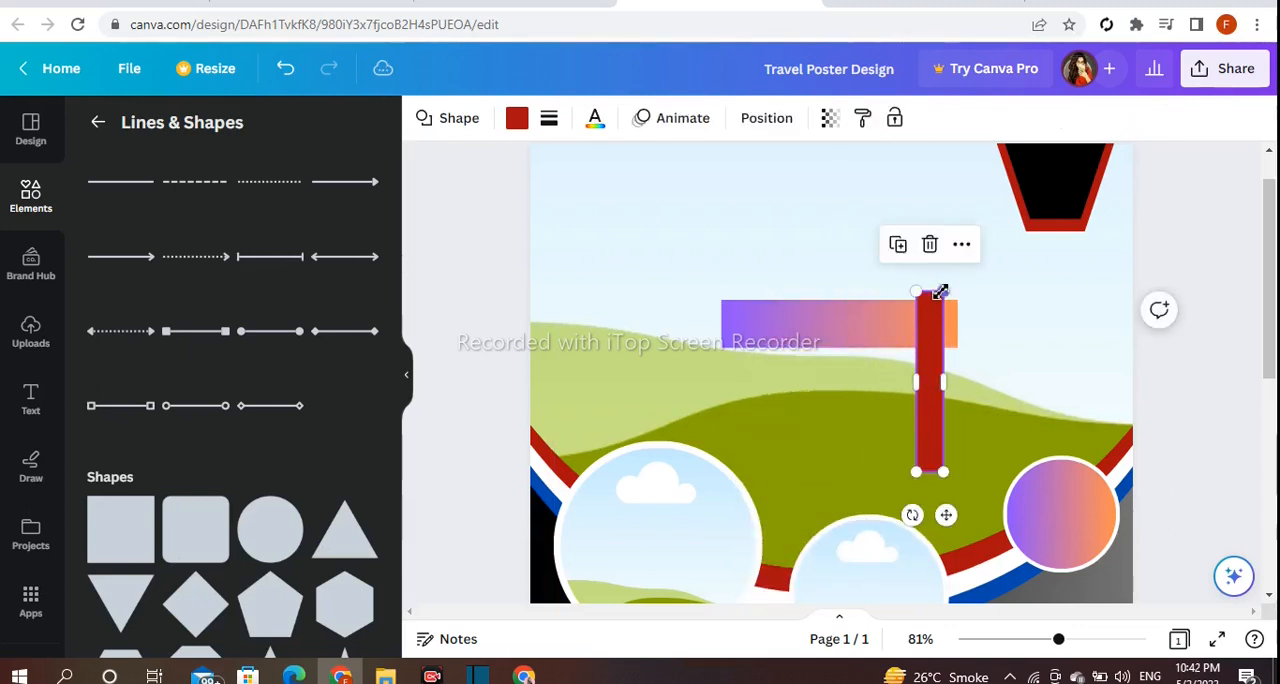
{"action": "left_click_drag", "start_coordinate": [940, 291], "coordinate": [960, 385]}
{"action": "scroll", "coordinate": [945, 366], "scroll_direction": "down", "scroll_amount": 2}
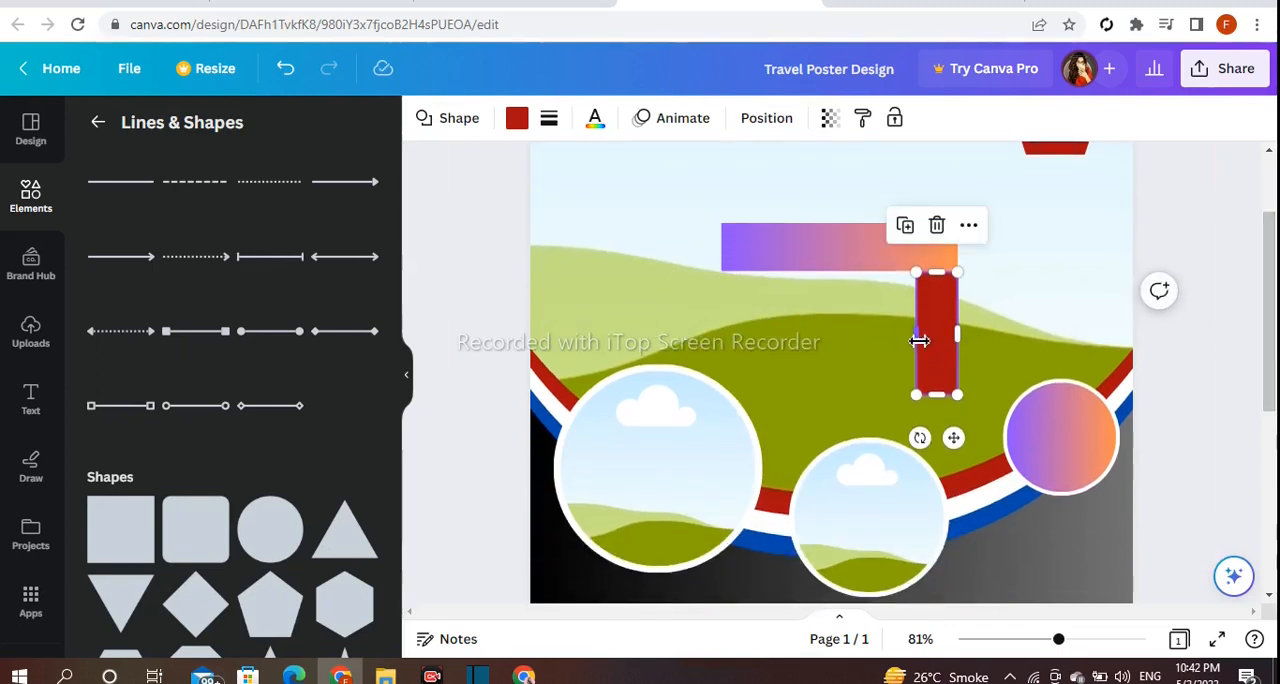
{"action": "left_click_drag", "start_coordinate": [919, 341], "coordinate": [920, 343]}
Move the red strip onto the small gradient circle, tilt it to the left and send it backward behind the circle.
{"action": "left_click_drag", "start_coordinate": [953, 437], "coordinate": [1061, 476]}
{"action": "left_click_drag", "start_coordinate": [1021, 479], "coordinate": [1046, 482]}
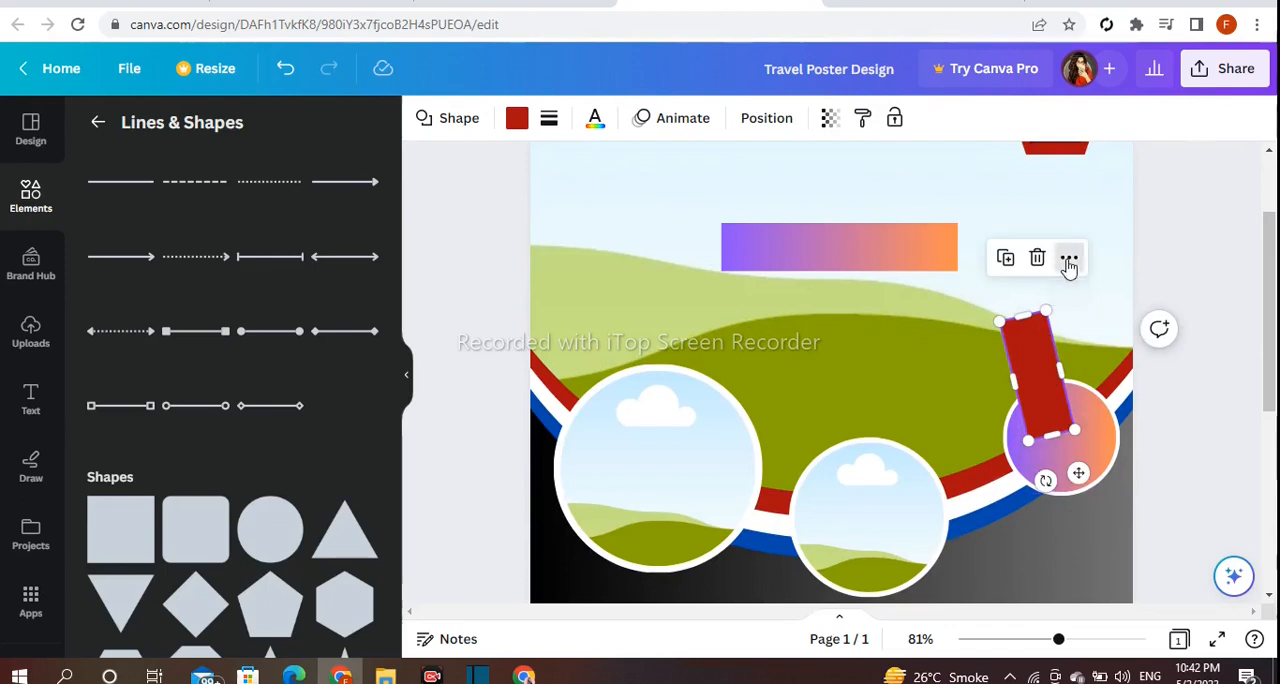
{"action": "left_click", "coordinate": [1069, 262]}
{"action": "mouse_move", "coordinate": [1074, 399]}
{"action": "left_click", "coordinate": [846, 464]}
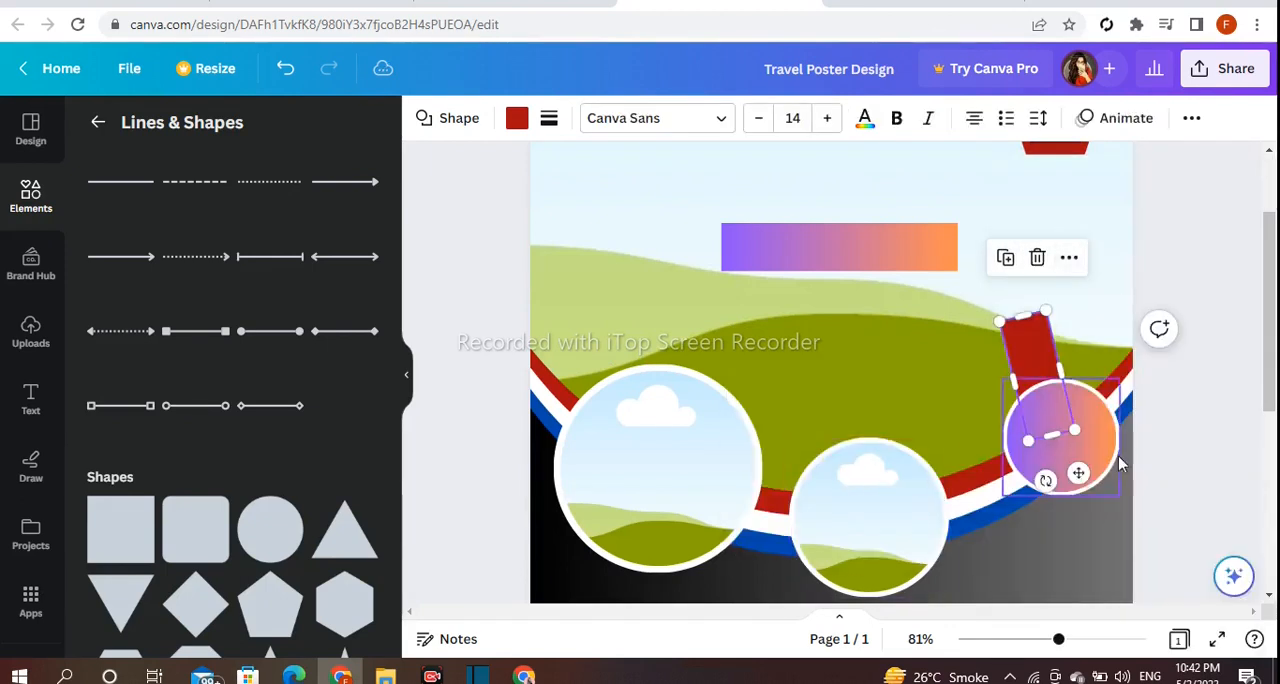
{"action": "left_click", "coordinate": [1183, 427]}
Raise the tilted strip a little above the gradient circle and fill it with gray.
{"action": "left_click_drag", "start_coordinate": [1034, 357], "coordinate": [1021, 333]}
{"action": "left_click", "coordinate": [516, 118]}
{"action": "scroll", "coordinate": [369, 274], "scroll_direction": "down", "scroll_amount": 3}
{"action": "left_click", "coordinate": [258, 349]}
{"action": "left_click", "coordinate": [508, 320]}
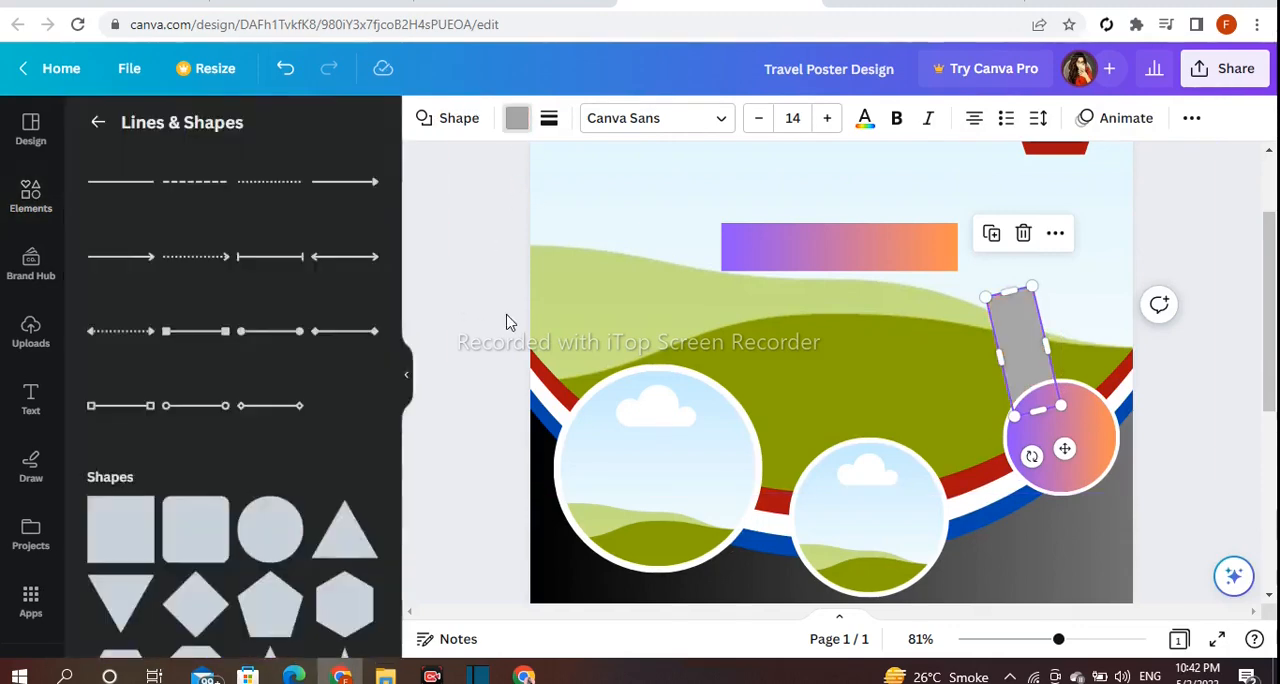
Tilt the gray strip slightly more and place a duplicate to its right, rotated to about 9°.
{"action": "left_click", "coordinate": [1006, 331]}
{"action": "left_click_drag", "start_coordinate": [1038, 467], "coordinate": [1044, 456]}
{"action": "left_click", "coordinate": [993, 233]}
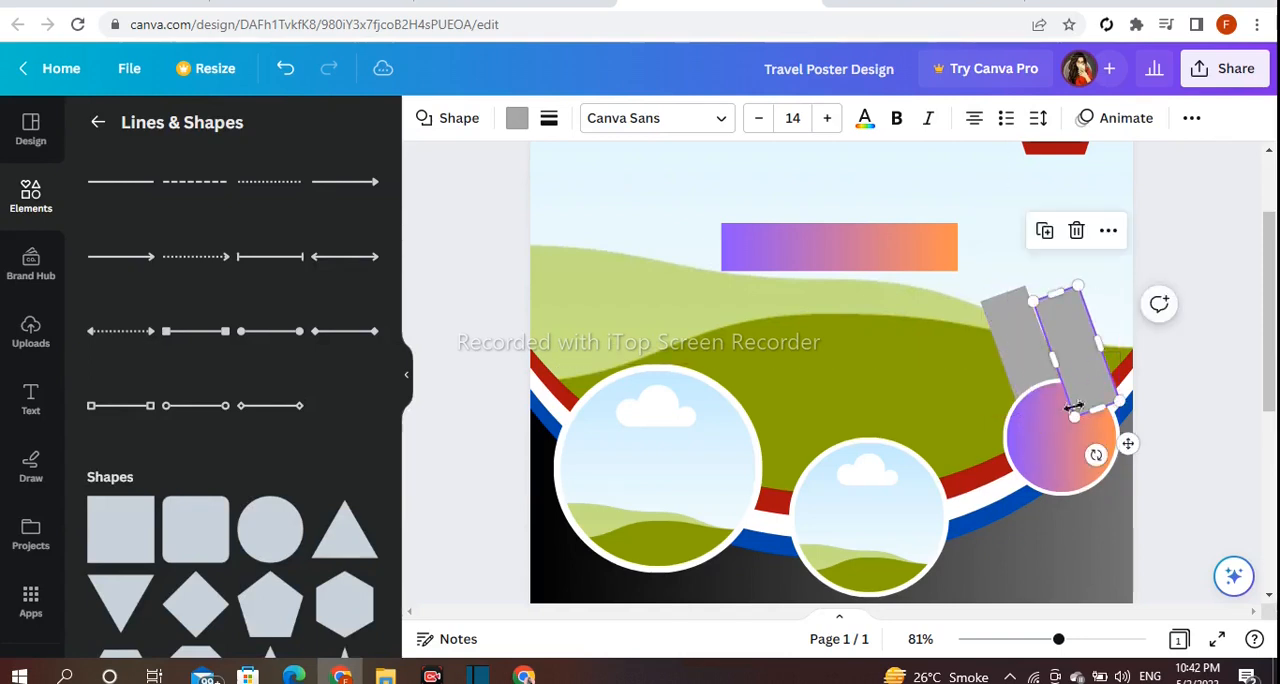
{"action": "left_click_drag", "start_coordinate": [1096, 455], "coordinate": [1060, 461]}
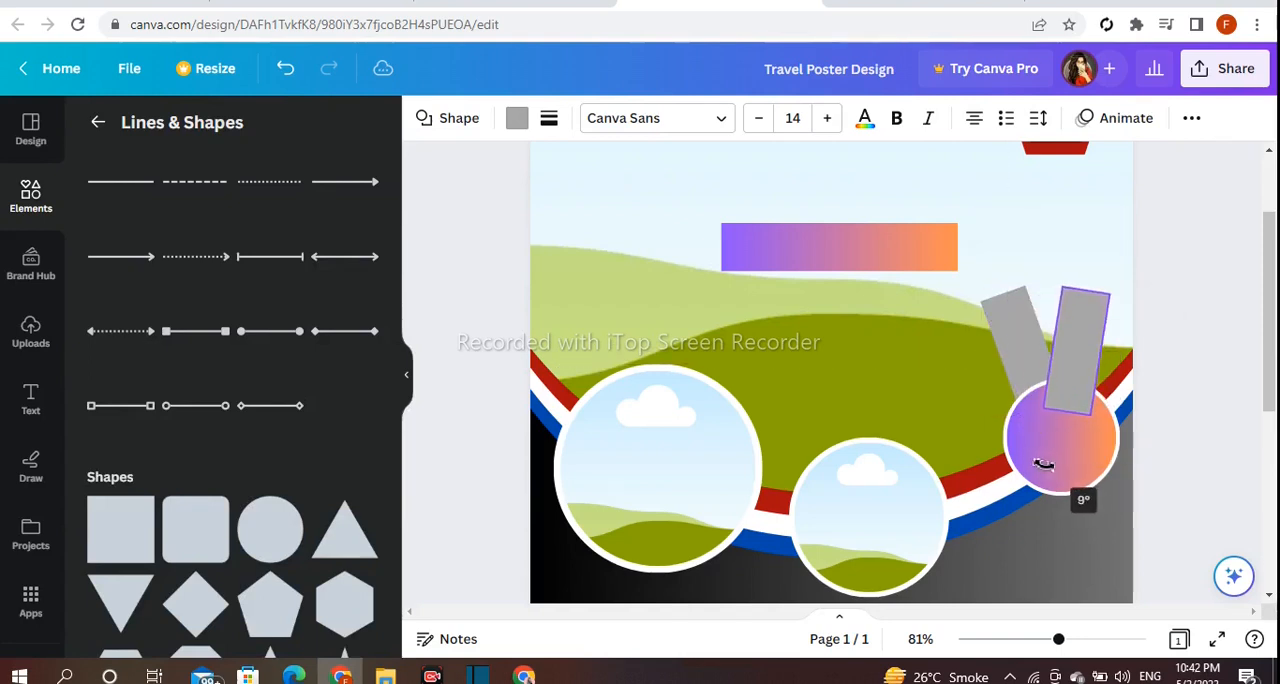
Send the duplicate gray strip backward behind the gradient circle and nudge it to complete the V shape.
{"action": "left_click", "coordinate": [1110, 243]}
{"action": "mouse_move", "coordinate": [1067, 386]}
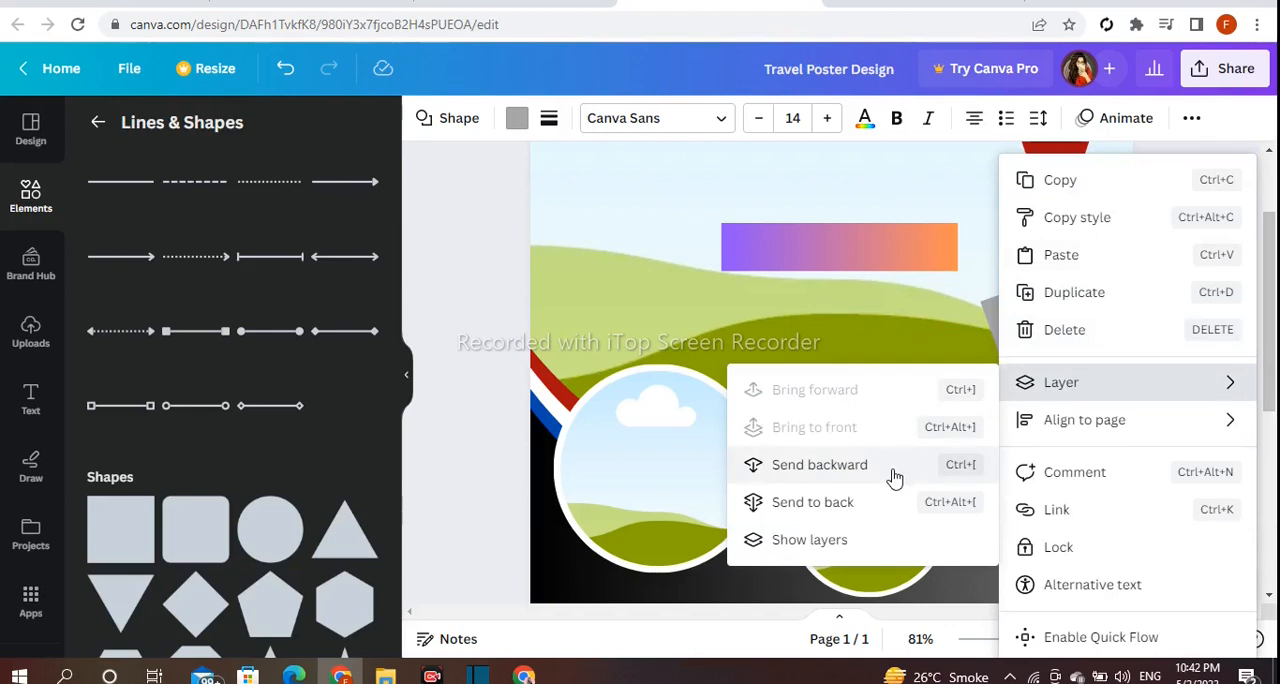
{"action": "left_click", "coordinate": [819, 465]}
{"action": "left_click_drag", "start_coordinate": [1082, 346], "coordinate": [1077, 348]}
{"action": "left_click", "coordinate": [1200, 362]}
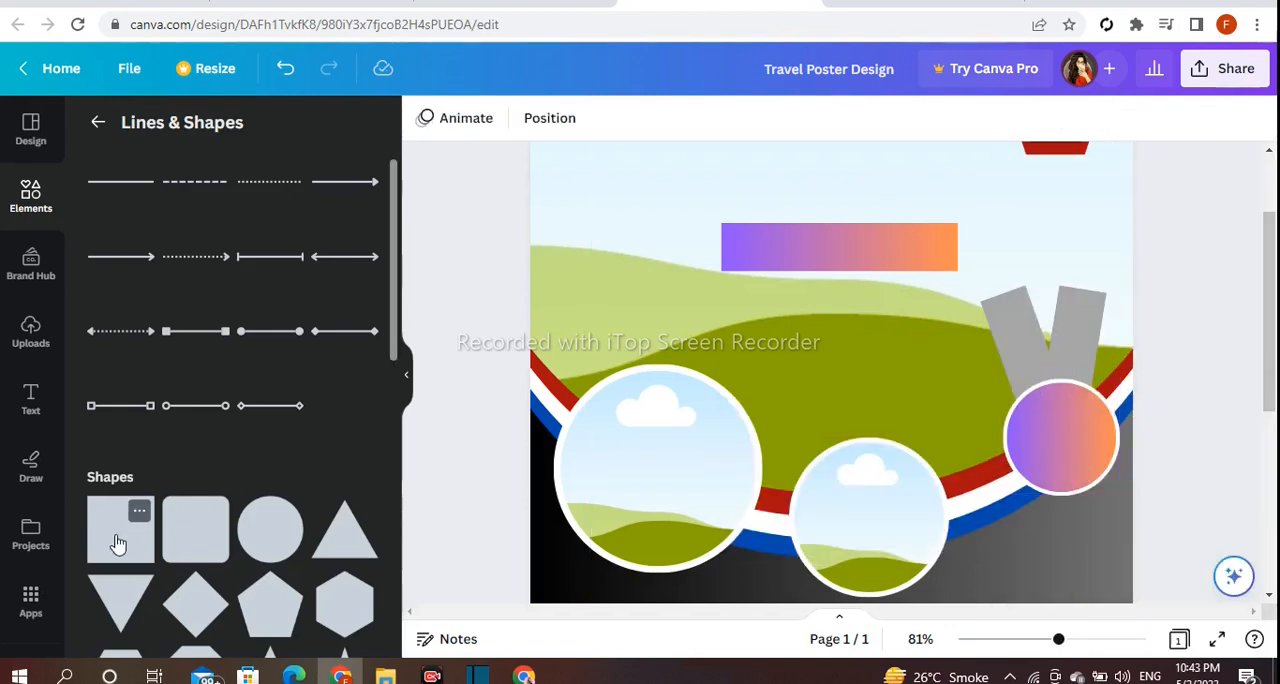
Add a dark red square, shrink it and move it onto the upper end of the left gray strip.
{"action": "left_click_drag", "start_coordinate": [511, 512], "coordinate": [765, 488]}
{"action": "left_click_drag", "start_coordinate": [749, 413], "coordinate": [884, 553]}
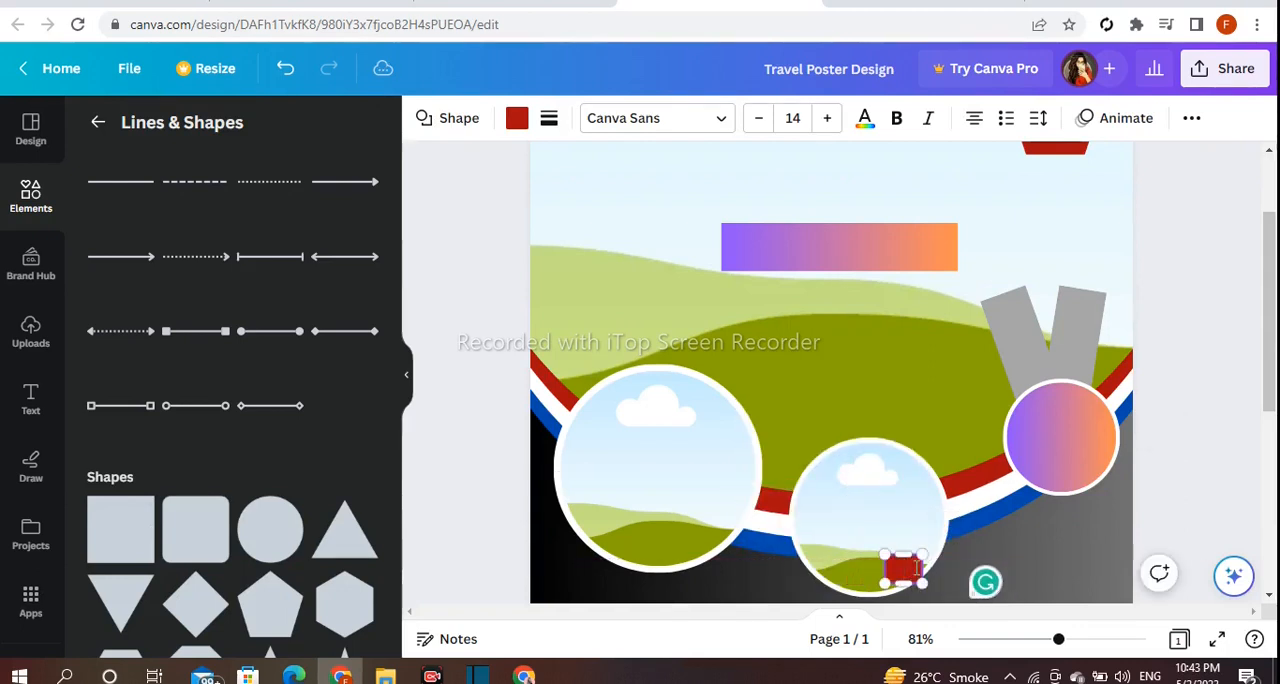
{"action": "left_click", "coordinate": [1168, 507]}
{"action": "left_click", "coordinate": [903, 574]}
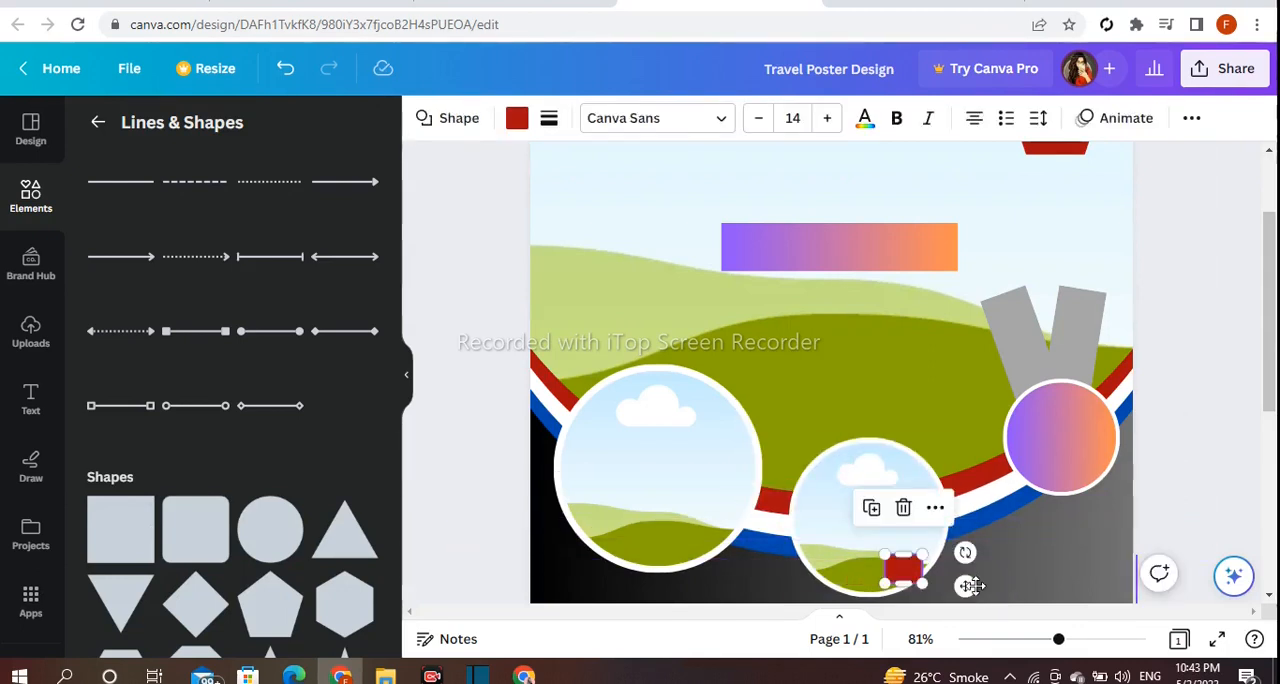
{"action": "left_click_drag", "start_coordinate": [971, 582], "coordinate": [1066, 398]}
{"action": "left_click_drag", "start_coordinate": [1081, 348], "coordinate": [1081, 348]}
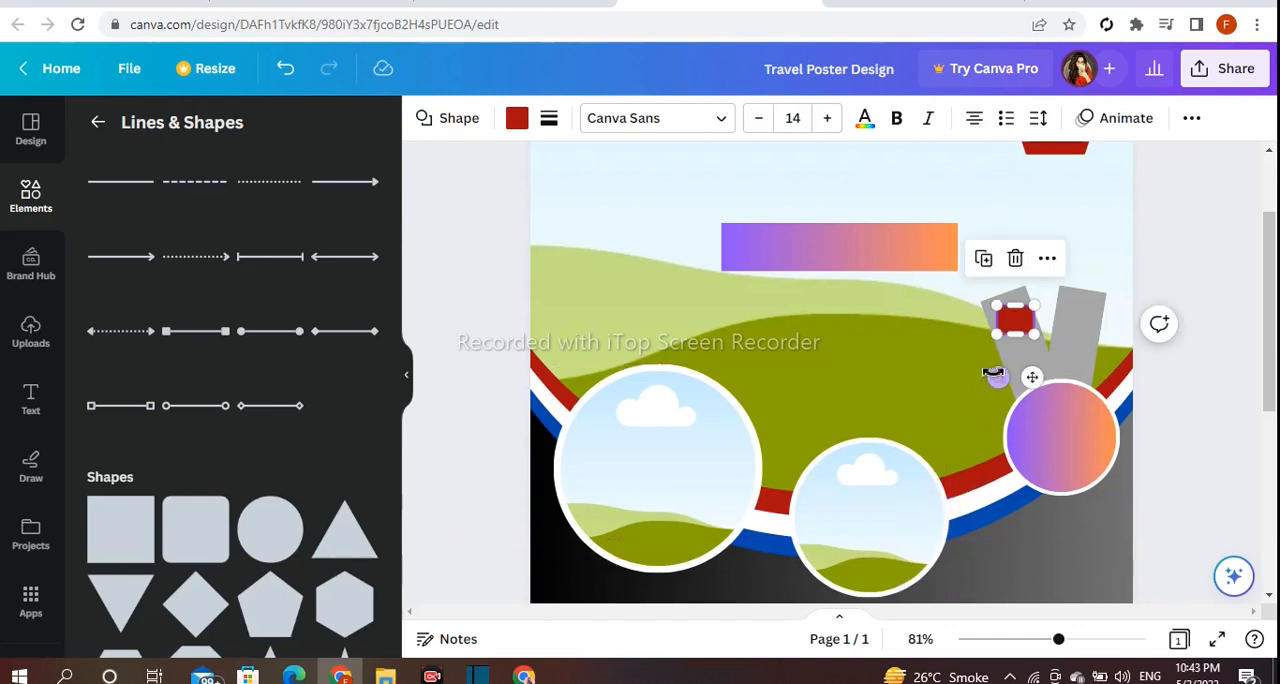
Rotate the small red square to match the left strip's tilt and resize it to fit inside the strip.
{"action": "left_click_drag", "start_coordinate": [1002, 379], "coordinate": [1048, 358]}
{"action": "left_click", "coordinate": [1031, 350]}
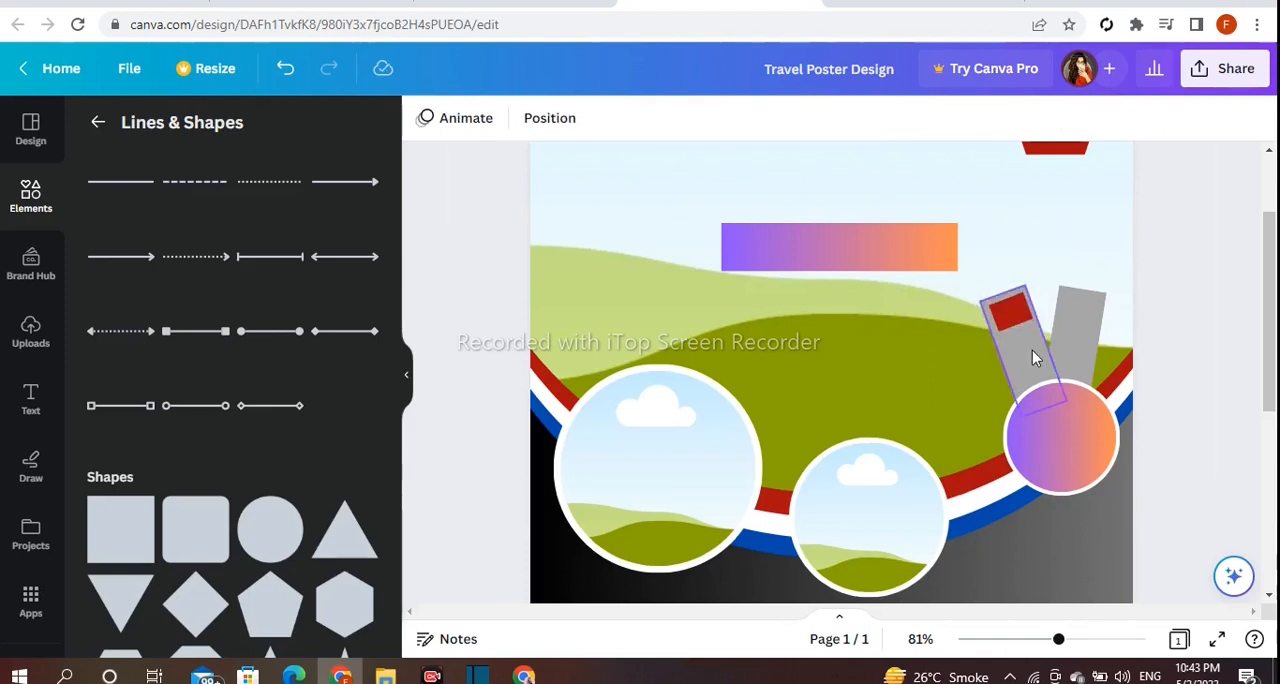
{"action": "left_click", "coordinate": [1014, 316]}
{"action": "left_click_drag", "start_coordinate": [1000, 332], "coordinate": [1050, 363]}
{"action": "left_click_drag", "start_coordinate": [1042, 312], "coordinate": [1036, 313]}
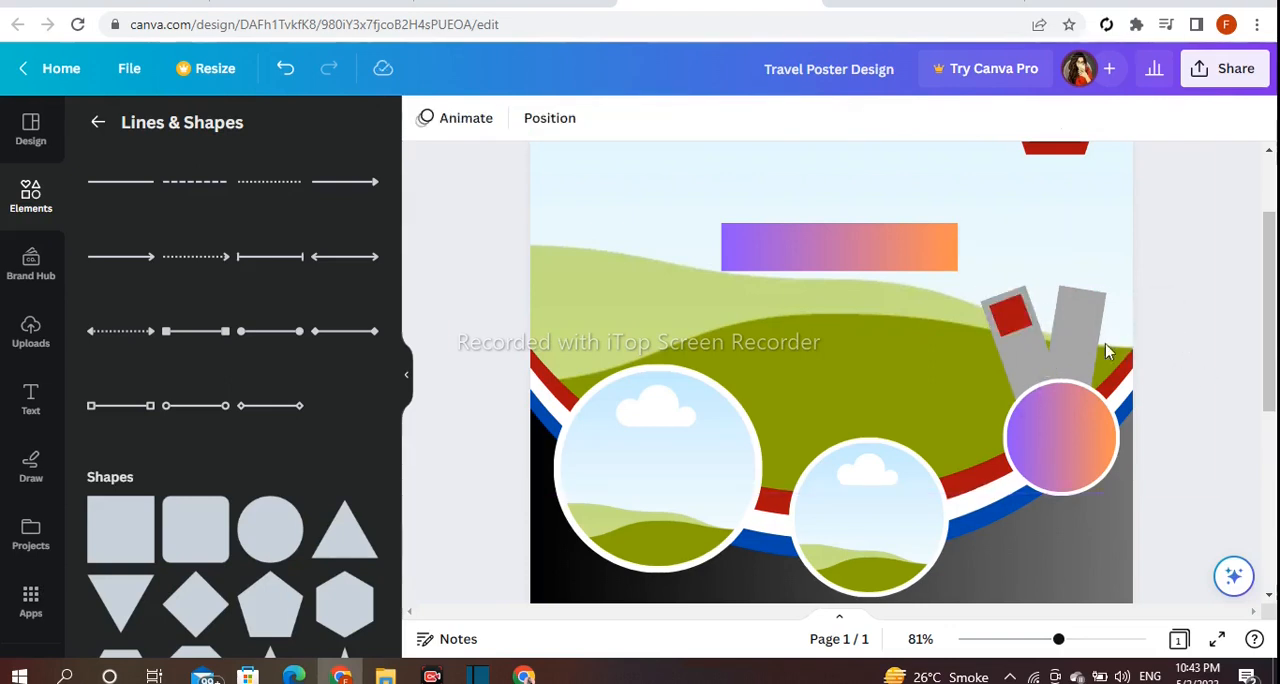
Duplicate the red square onto the upper end of the right gray strip, matching its tilt and fitting its width.
{"action": "left_click", "coordinate": [1011, 318]}
{"action": "left_click", "coordinate": [981, 241]}
{"action": "left_click_drag", "start_coordinate": [1060, 377], "coordinate": [1086, 363]}
{"action": "left_click_drag", "start_coordinate": [1064, 314], "coordinate": [1061, 314]}
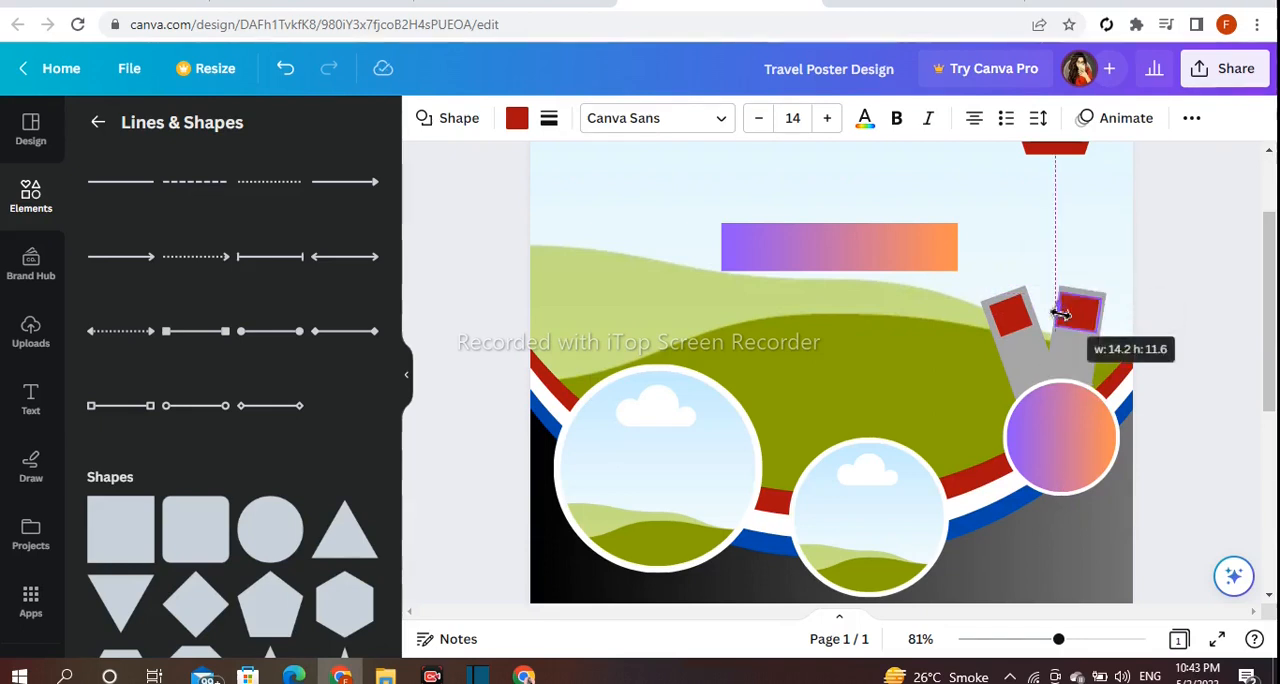
Add a straight line to the page, shorten it and colour it black, keeping a line weight of 8.
{"action": "scroll", "coordinate": [172, 280], "scroll_direction": "up", "scroll_amount": 1}
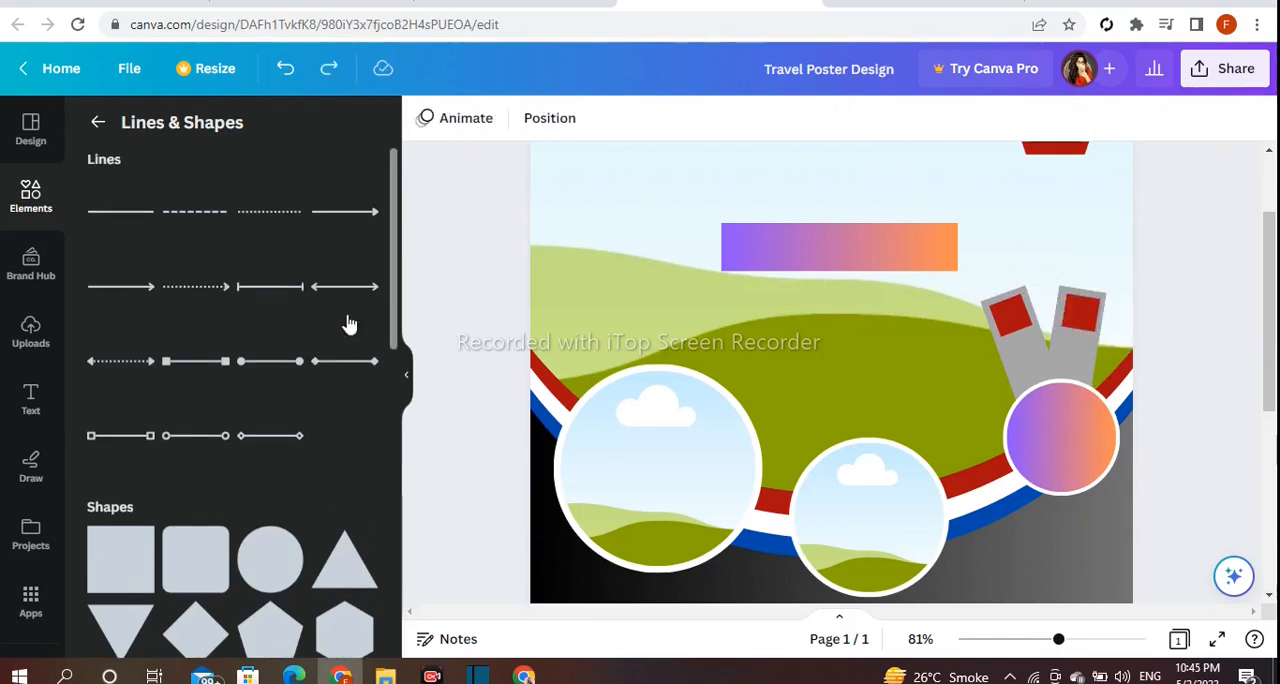
{"action": "left_click_drag", "start_coordinate": [347, 323], "coordinate": [846, 482]}
{"action": "left_click_drag", "start_coordinate": [735, 436], "coordinate": [882, 436]}
{"action": "scroll", "coordinate": [330, 338], "scroll_direction": "down", "scroll_amount": 1}
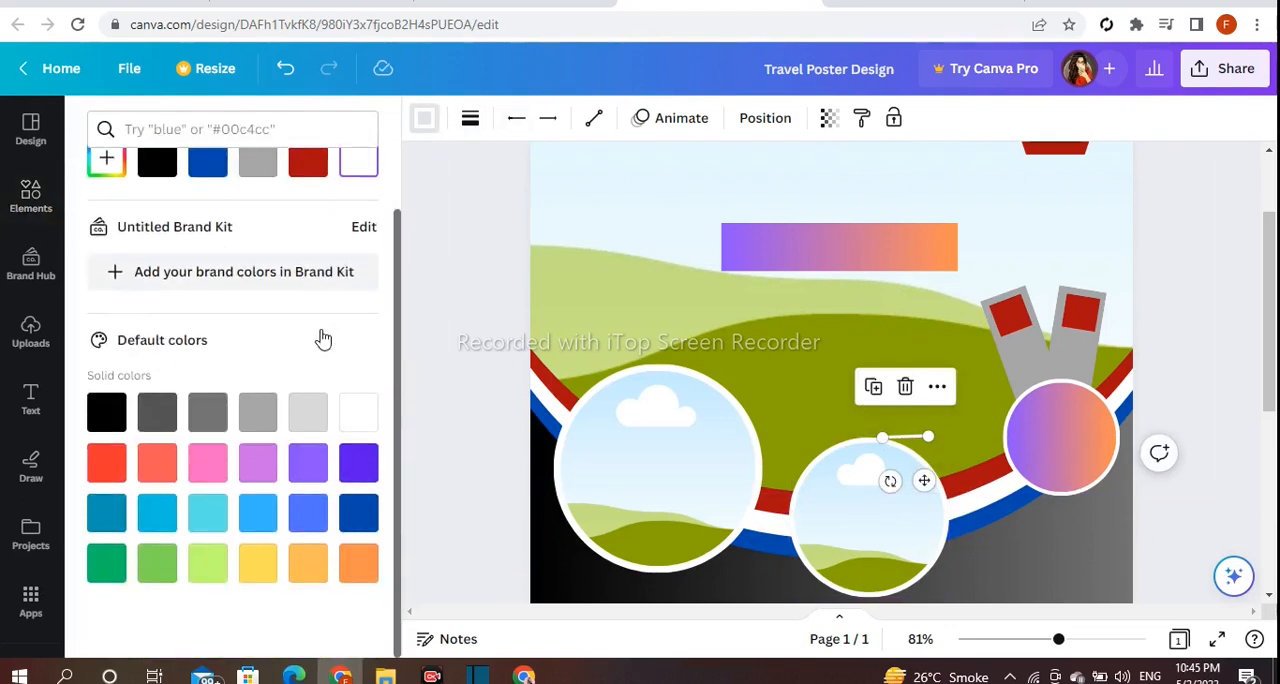
{"action": "left_click", "coordinate": [163, 419]}
{"action": "left_click", "coordinate": [106, 411]}
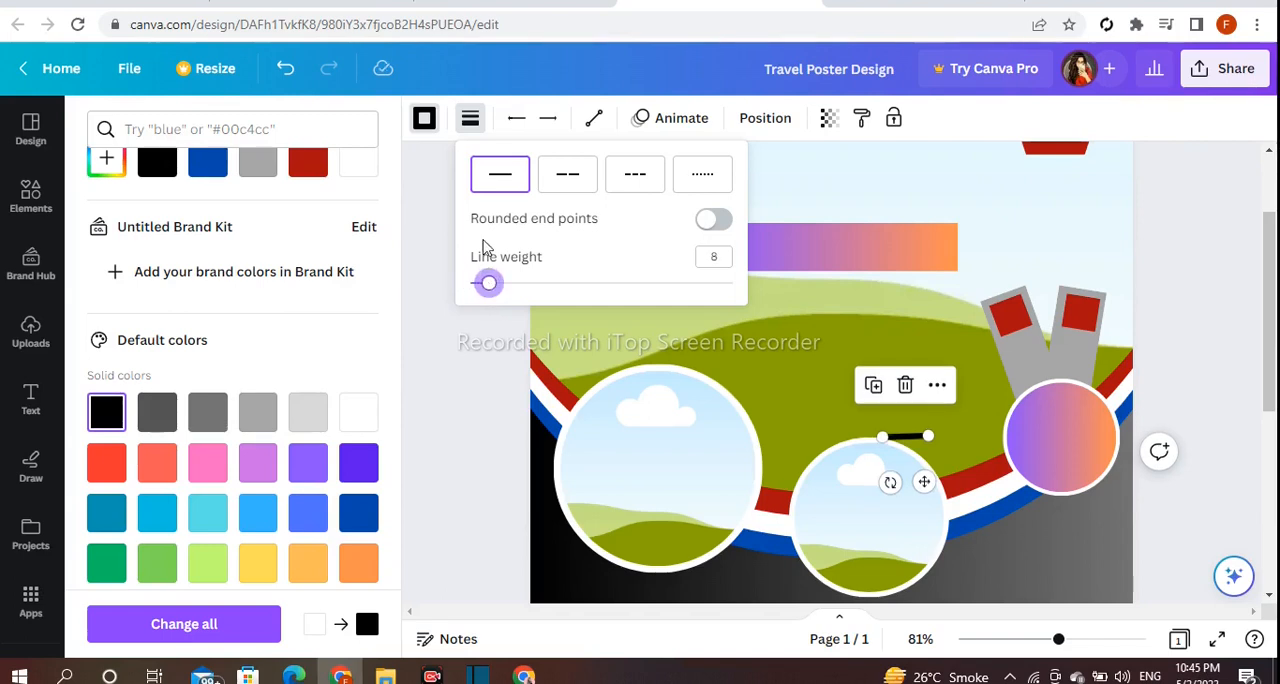
Place the black line along the left strip below its red square and duplicate it into three parallel stripes.
{"action": "left_click_drag", "start_coordinate": [924, 482], "coordinate": [979, 401]}
{"action": "left_click", "coordinate": [1173, 390]}
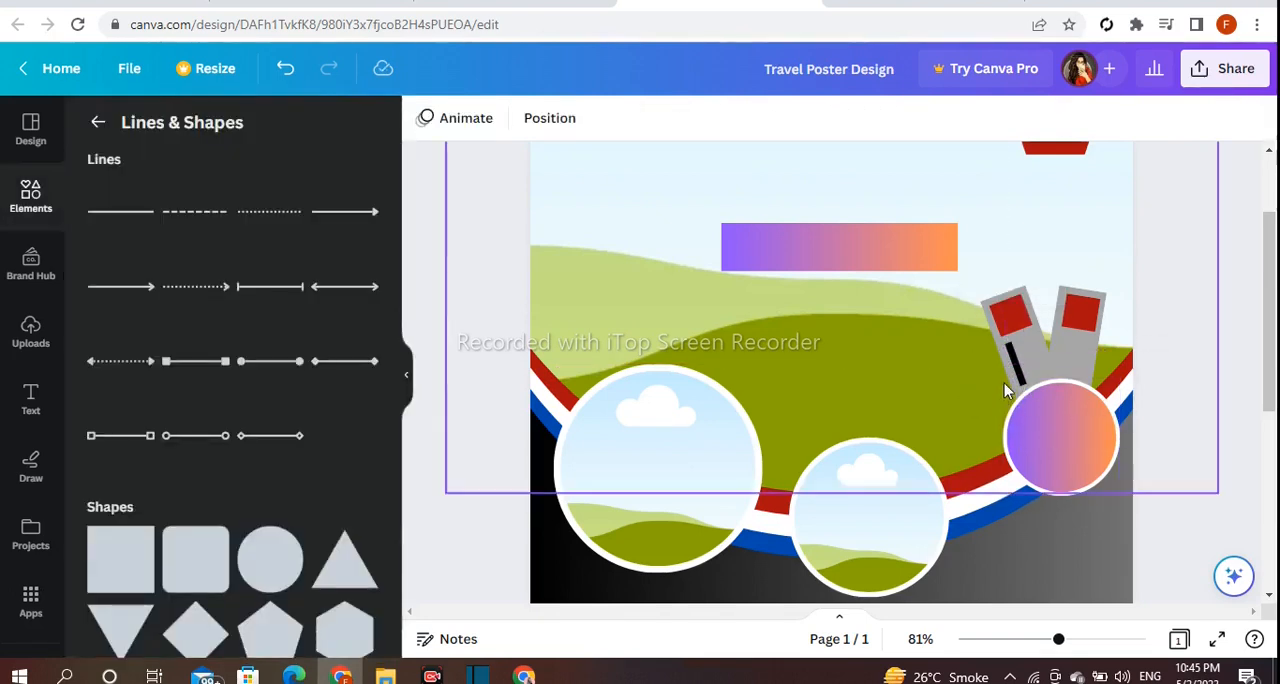
{"action": "left_click", "coordinate": [1011, 354]}
{"action": "left_click", "coordinate": [985, 291]}
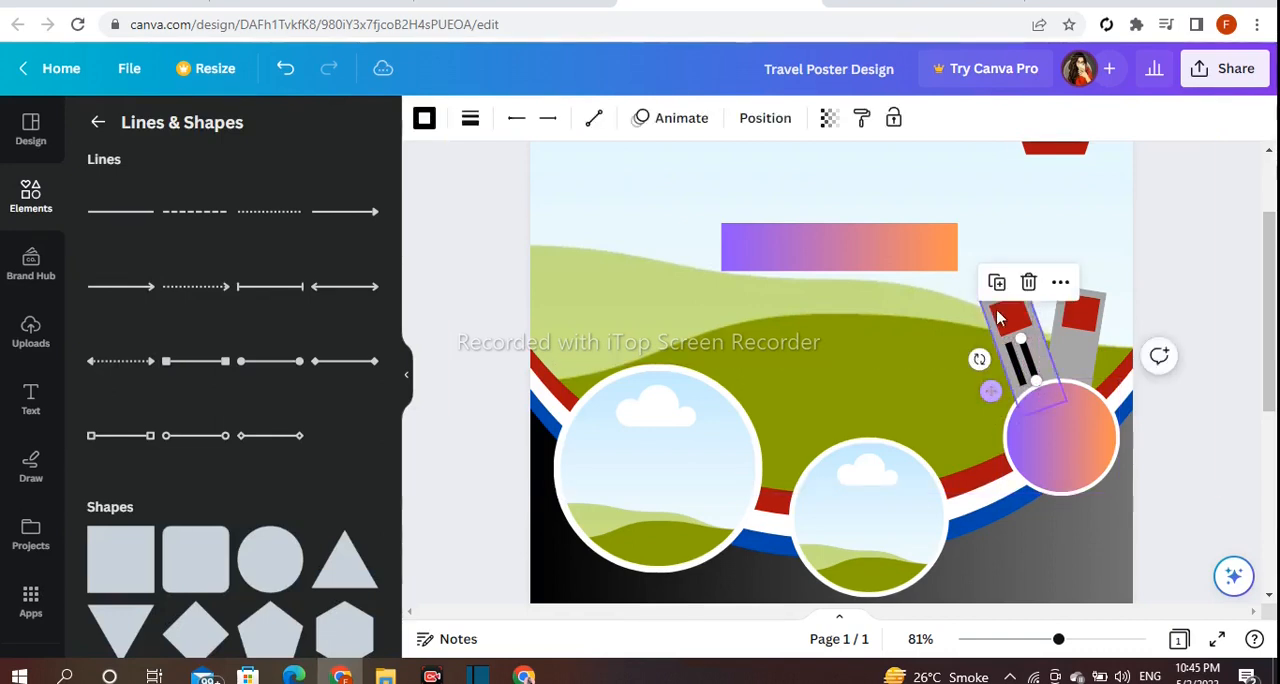
{"action": "left_click", "coordinate": [1178, 400]}
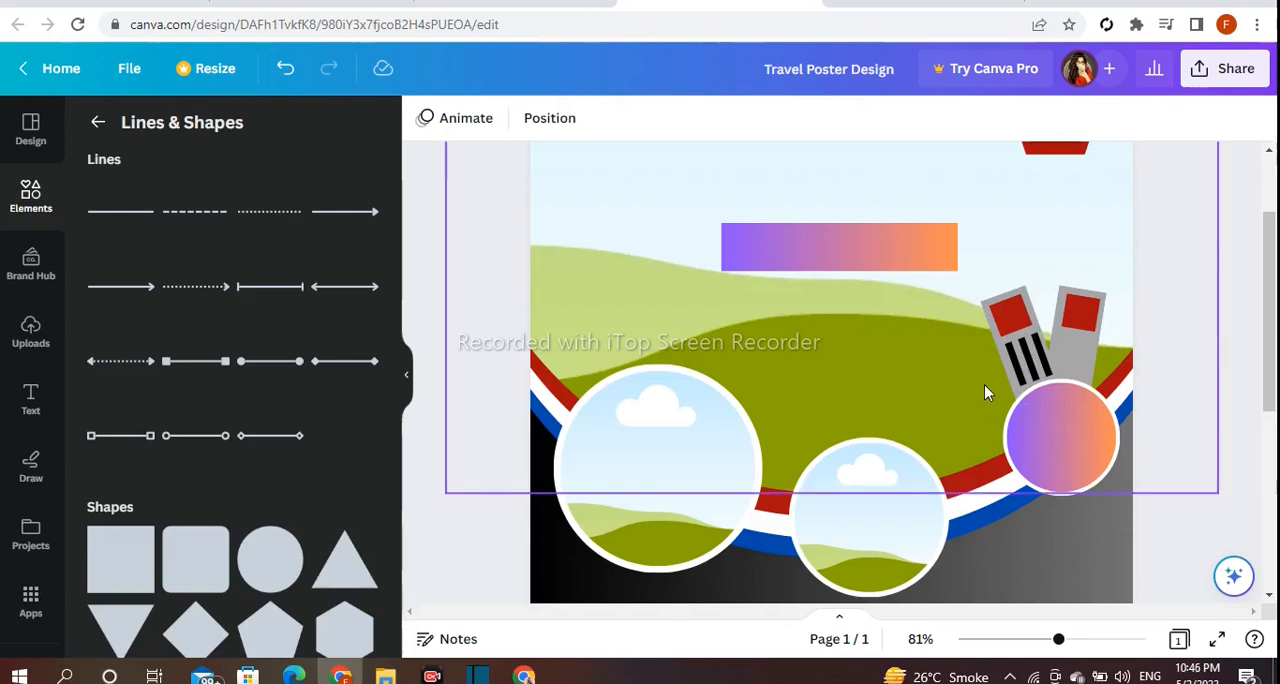
Place a copy of the black line on the right gray strip, shorten it and rotate it to about 101° to match.
{"action": "left_click", "coordinate": [1012, 374]}
{"action": "left_click_drag", "start_coordinate": [989, 408], "coordinate": [1022, 395]}
{"action": "left_click_drag", "start_coordinate": [1012, 345], "coordinate": [1014, 346]}
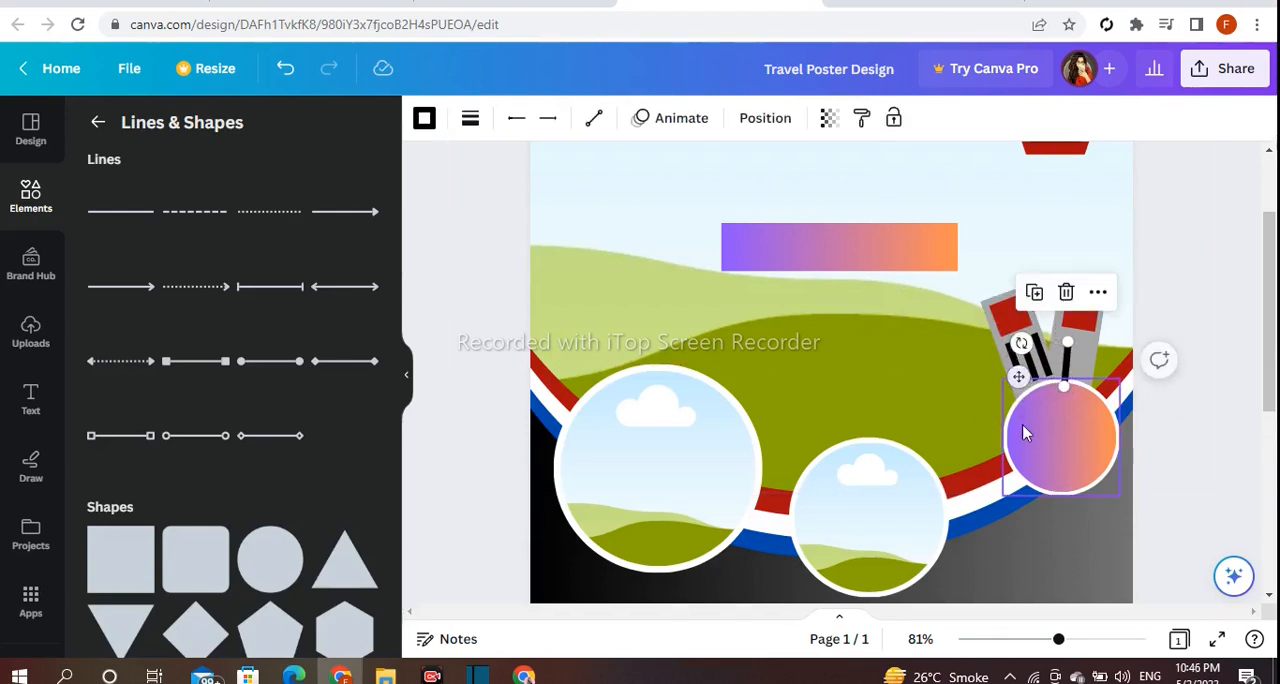
{"action": "left_click_drag", "start_coordinate": [1062, 389], "coordinate": [1018, 339]}
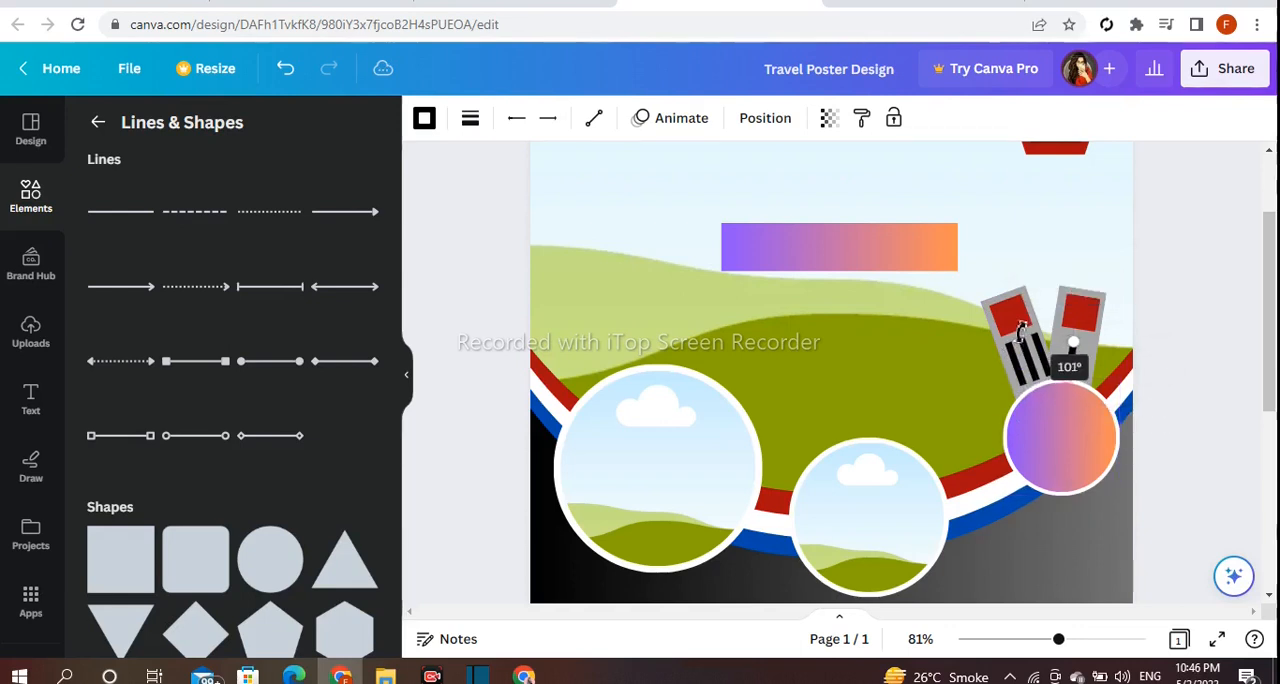
{"action": "left_click", "coordinate": [1203, 302]}
{"action": "left_click", "coordinate": [1071, 353]}
{"action": "left_click_drag", "start_coordinate": [1022, 367], "coordinate": [1018, 359]}
{"action": "left_click", "coordinate": [1183, 350]}
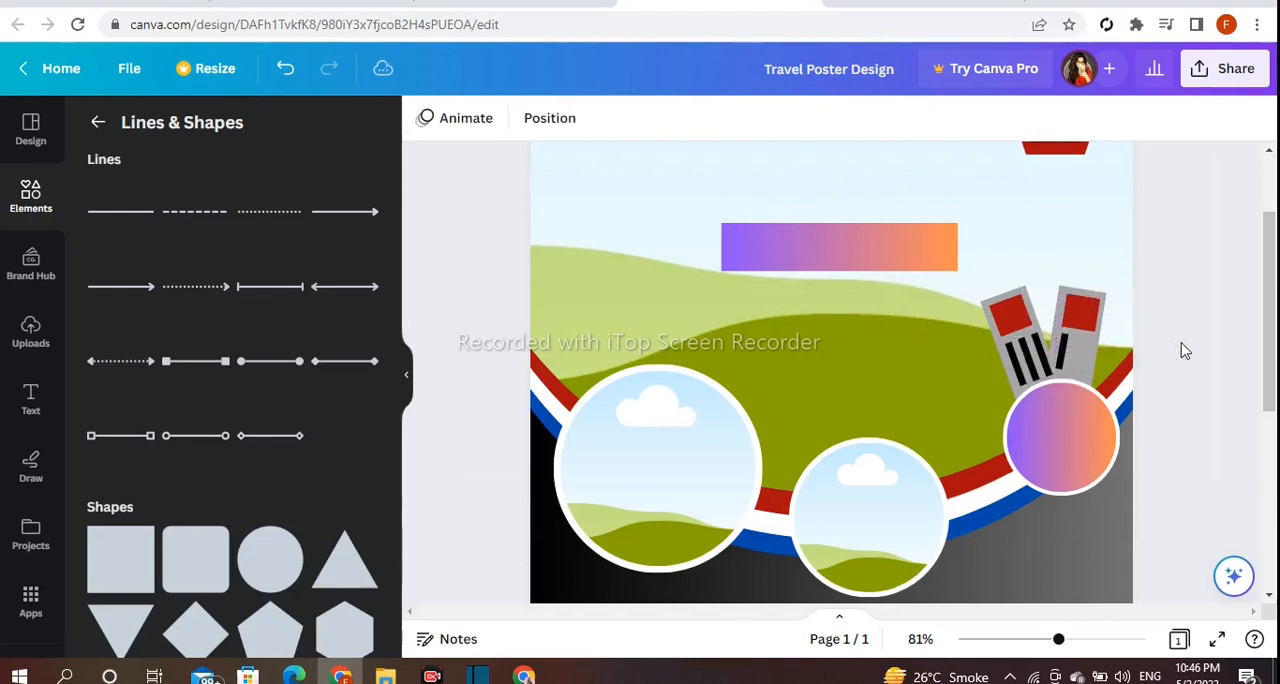
Duplicate the black line on the right strip and space the copies evenly to form three parallel stripes.
{"action": "left_click", "coordinate": [1066, 371]}
{"action": "left_click_drag", "start_coordinate": [1028, 370], "coordinate": [1040, 365]}
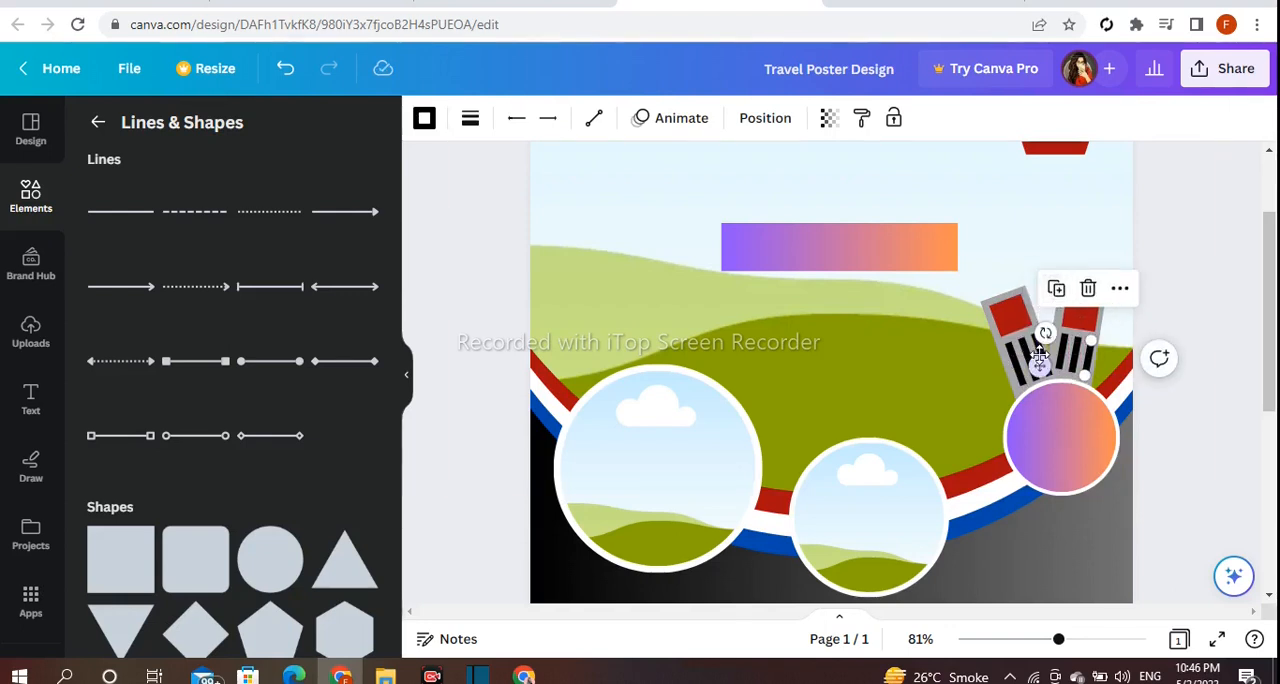
{"action": "left_click", "coordinate": [1184, 305]}
{"action": "left_click", "coordinate": [1092, 377]}
{"action": "left_click_drag", "start_coordinate": [1040, 366], "coordinate": [1041, 365]}
{"action": "left_click", "coordinate": [1208, 324]}
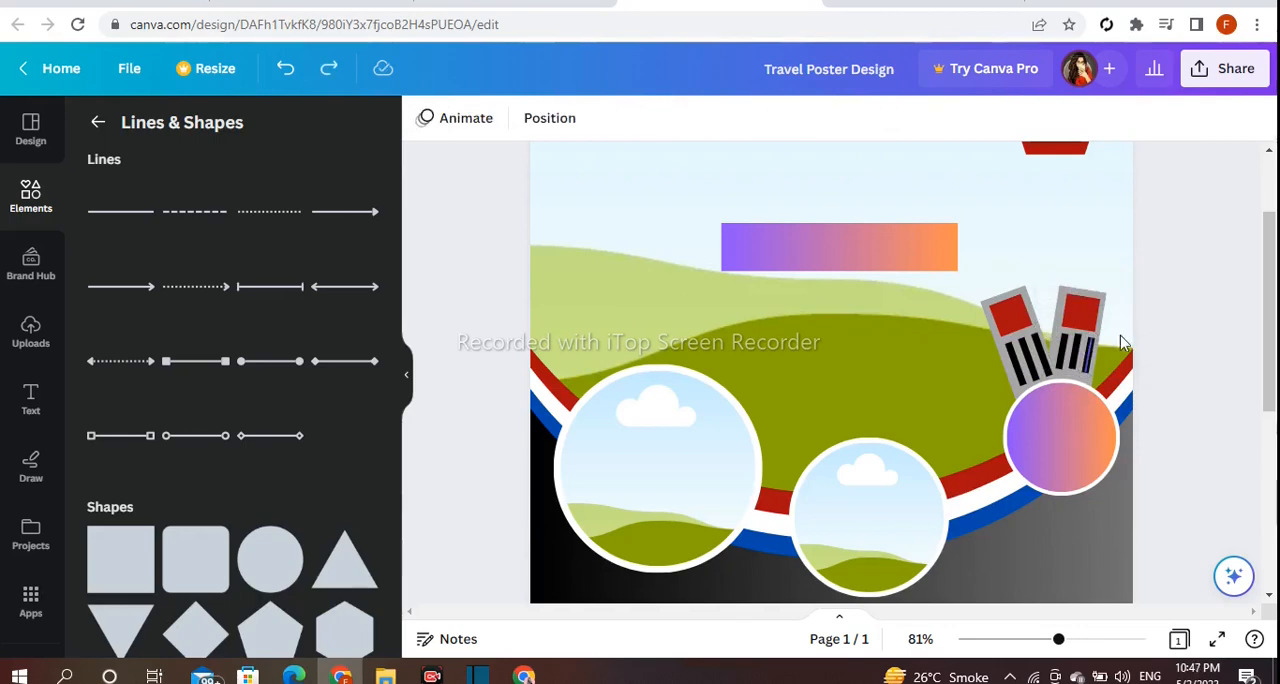
Add a dark red square and place it in the page's lower left corner.
{"action": "left_click_drag", "start_coordinate": [1275, 320], "coordinate": [1275, 498]}
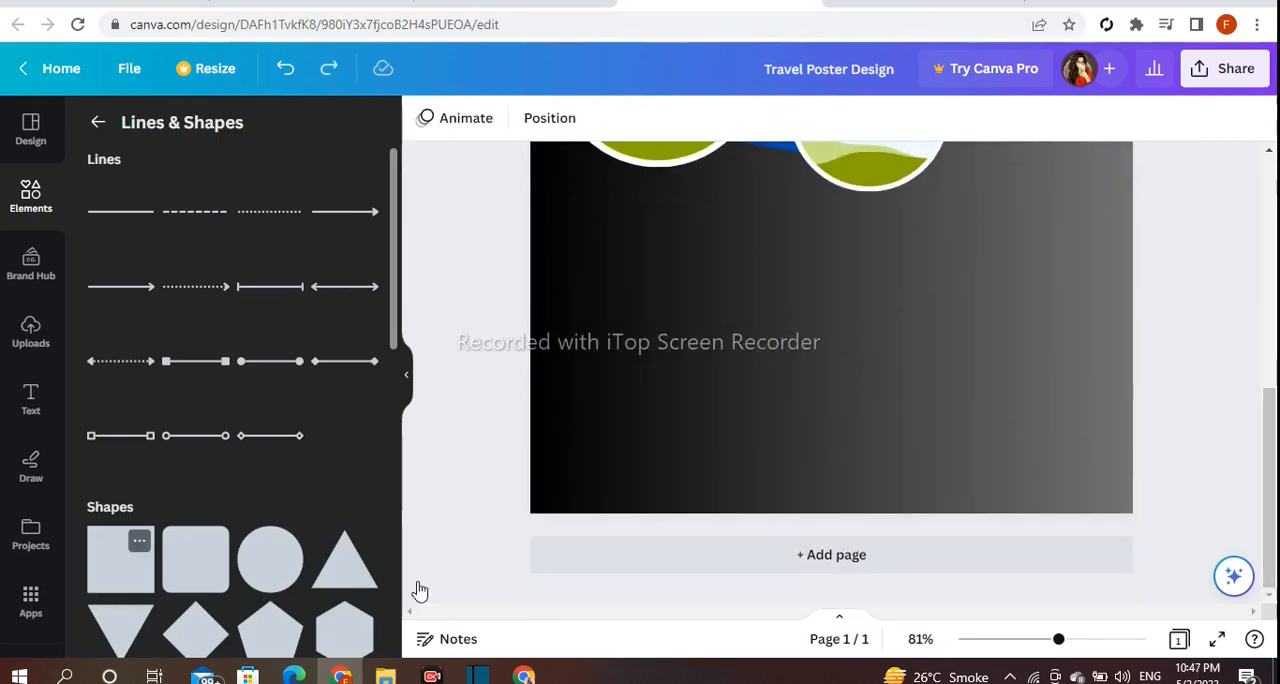
{"action": "left_click", "coordinate": [120, 560]}
{"action": "left_click_drag", "start_coordinate": [1272, 376], "coordinate": [1272, 460]}
{"action": "left_click_drag", "start_coordinate": [779, 215], "coordinate": [560, 541]}
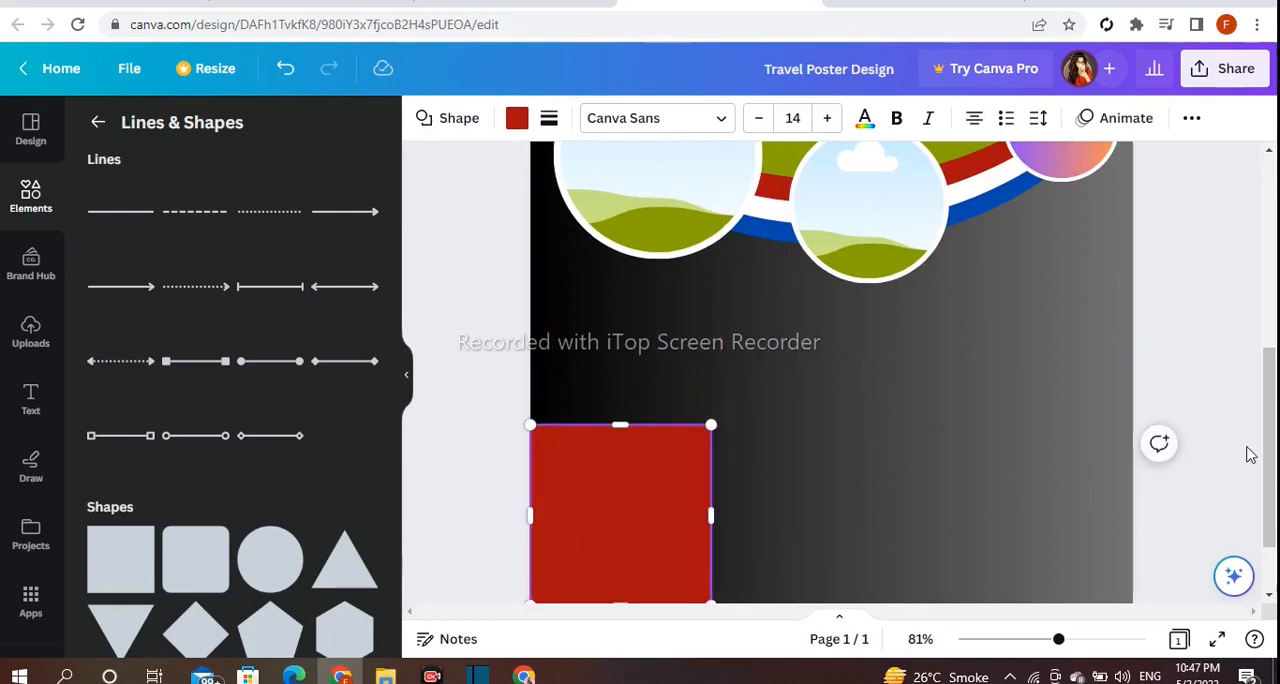
{"action": "left_click_drag", "start_coordinate": [1269, 455], "coordinate": [1269, 484]}
Stretch the corner square across the full page width and increase its height slightly.
{"action": "left_click", "coordinate": [740, 415]}
{"action": "left_click", "coordinate": [623, 406]}
{"action": "left_click_drag", "start_coordinate": [711, 402], "coordinate": [1134, 403]}
{"action": "left_click_drag", "start_coordinate": [834, 334], "coordinate": [838, 310]}
Fill the full-width block at the page's lower edge with the light-cyan-to-dark-blue gradient.
{"action": "left_click", "coordinate": [516, 118]}
{"action": "scroll", "coordinate": [300, 355], "scroll_direction": "down", "scroll_amount": 5}
{"action": "left_click", "coordinate": [207, 461]}
{"action": "key", "text": "ctrl+z"}
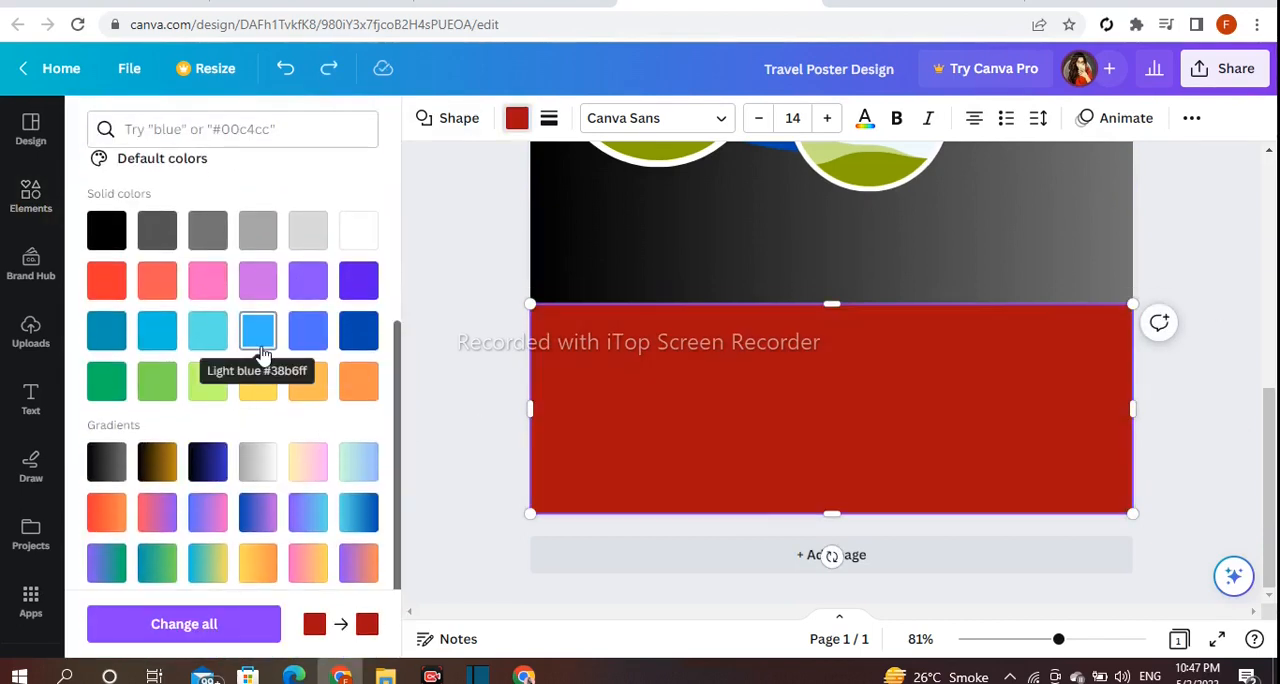
{"action": "scroll", "coordinate": [370, 450], "scroll_direction": "down", "scroll_amount": 1}
{"action": "left_click", "coordinate": [345, 447]}
{"action": "left_click", "coordinate": [652, 337]}
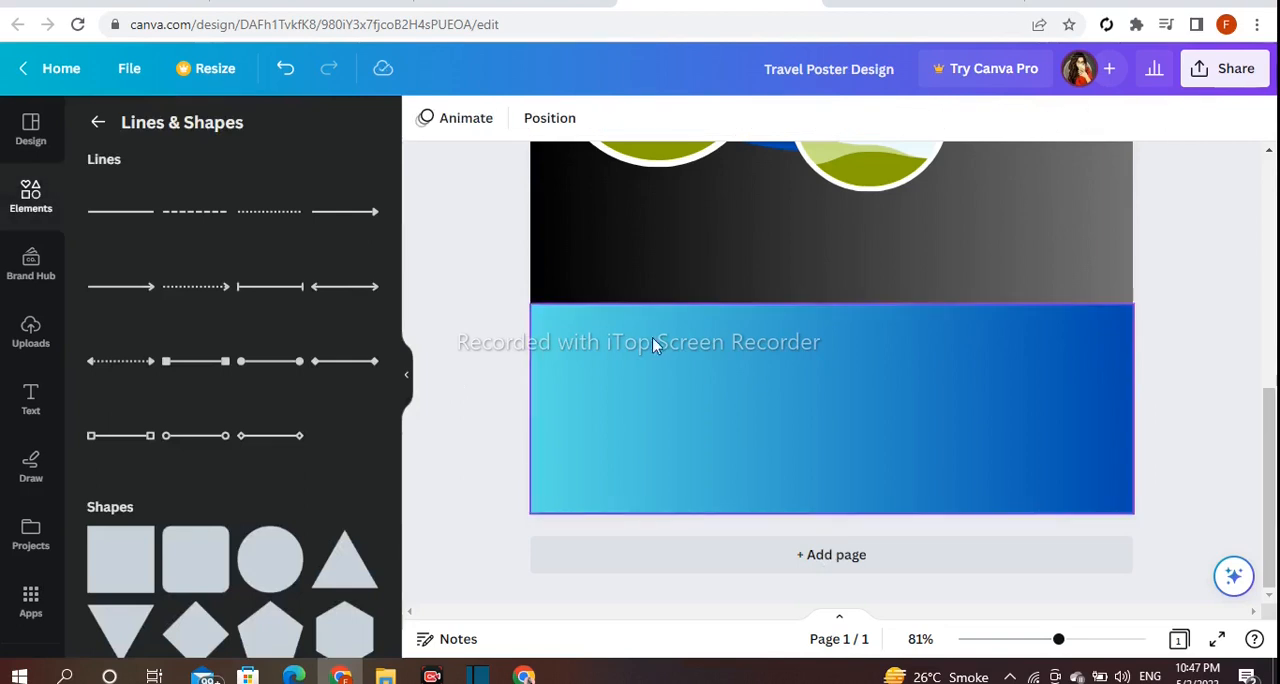
Add a dark red bar along the blue block's lower edge, about 210 wide and 15.7 high, spanning the page.
{"action": "left_click_drag", "start_coordinate": [831, 305], "coordinate": [833, 293]}
{"action": "left_click", "coordinate": [196, 560]}
{"action": "scroll", "coordinate": [848, 283], "scroll_direction": "down", "scroll_amount": 3}
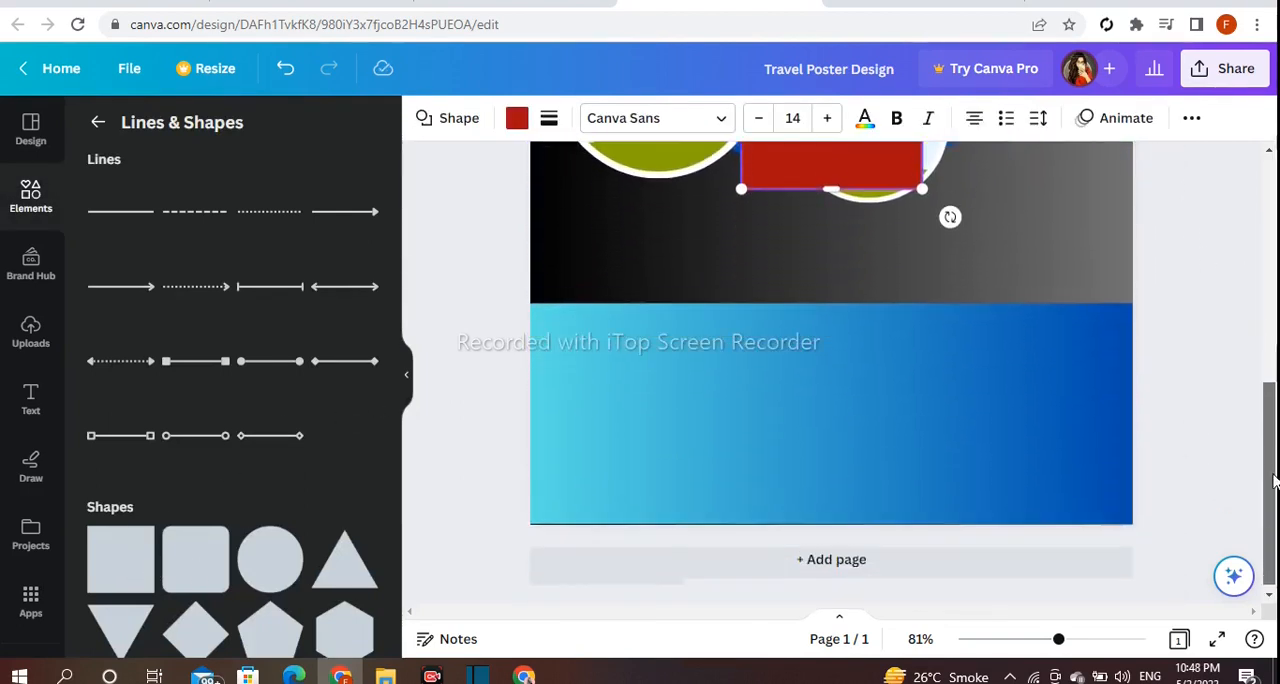
{"action": "left_click_drag", "start_coordinate": [827, 197], "coordinate": [616, 533]}
{"action": "left_click_drag", "start_coordinate": [615, 459], "coordinate": [683, 547]}
{"action": "left_click_drag", "start_coordinate": [837, 561], "coordinate": [1120, 546]}
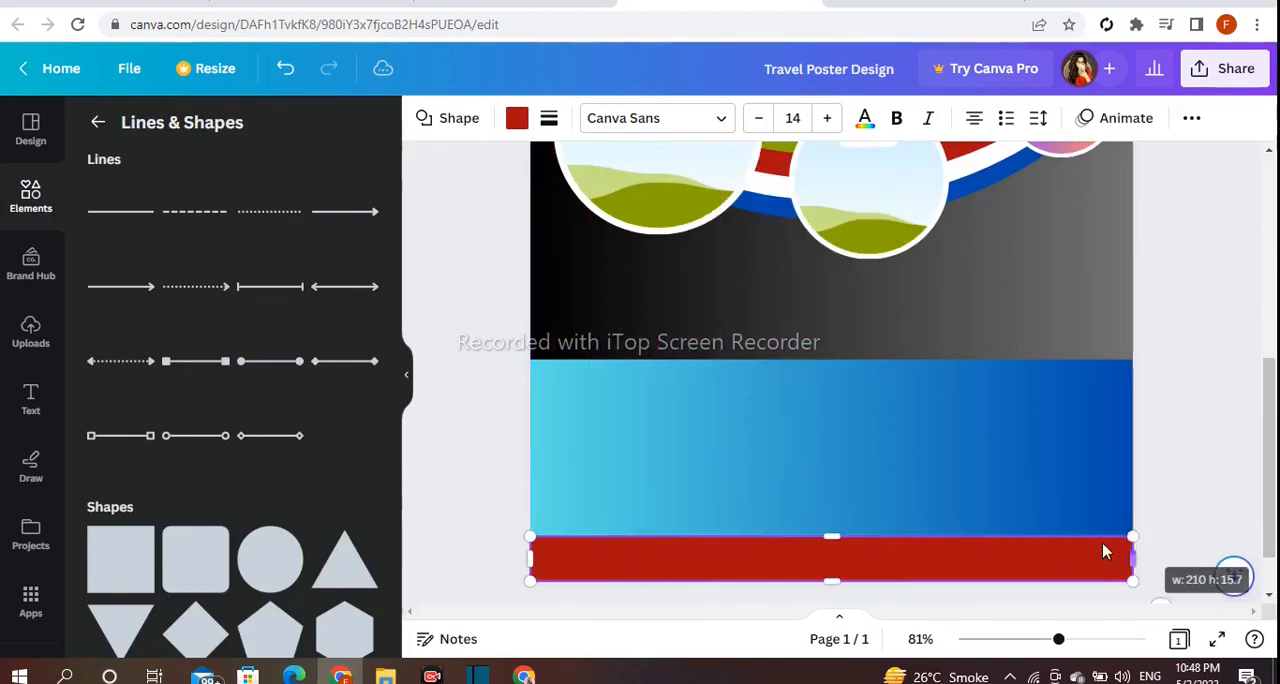
Increase the red bar's height upward and lower the blue block's upper edge slightly.
{"action": "left_click_drag", "start_coordinate": [829, 543], "coordinate": [838, 526]}
{"action": "left_click", "coordinate": [840, 366]}
{"action": "left_click_drag", "start_coordinate": [840, 366], "coordinate": [840, 374]}
{"action": "left_click", "coordinate": [1203, 449]}
Fill the bar along the page's lower edge with the purple-to-orange gradient.
{"action": "left_click", "coordinate": [1046, 537]}
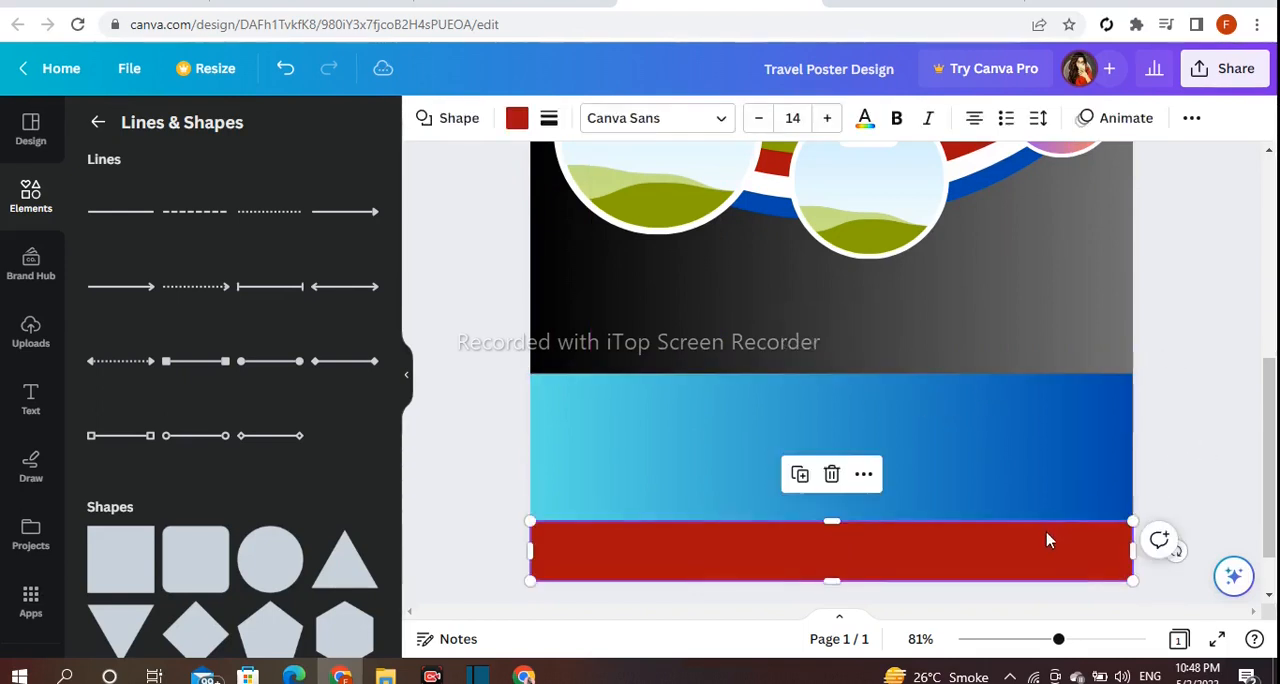
{"action": "left_click", "coordinate": [513, 119]}
{"action": "scroll", "coordinate": [346, 314], "scroll_direction": "down", "scroll_amount": 1}
{"action": "scroll", "coordinate": [346, 314], "scroll_direction": "up", "scroll_amount": 1}
{"action": "left_click", "coordinate": [157, 292]}
{"action": "left_click", "coordinate": [469, 394]}
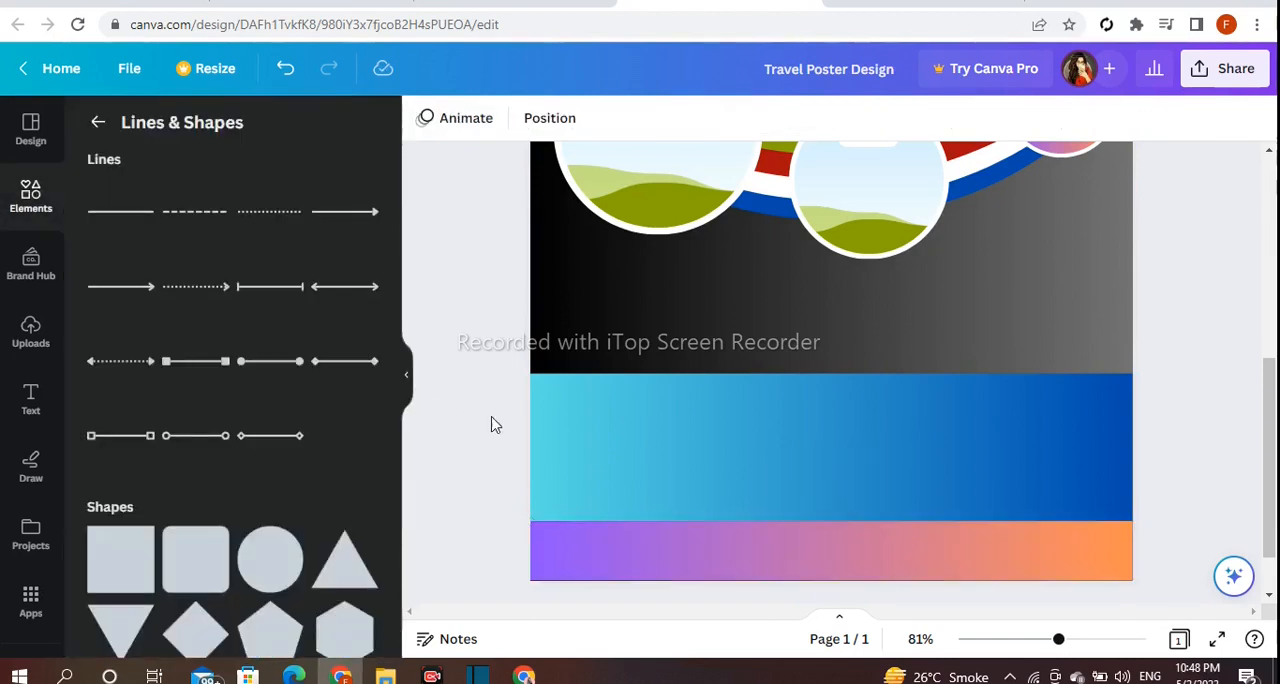
Add a straight line, make it vertical, thicken it and shorten it to fit inside the blue block.
{"action": "left_click", "coordinate": [122, 215]}
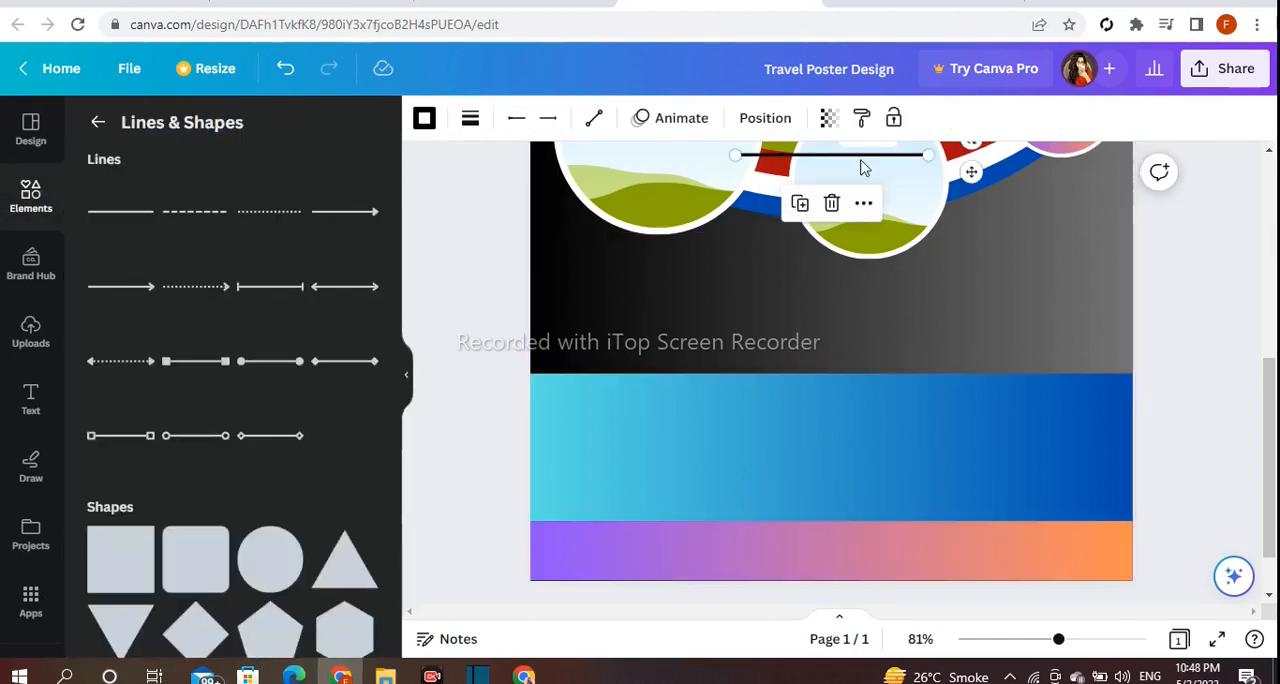
{"action": "left_click_drag", "start_coordinate": [970, 170], "coordinate": [783, 469]}
{"action": "left_click_drag", "start_coordinate": [706, 470], "coordinate": [654, 414]}
{"action": "left_click", "coordinate": [470, 119]}
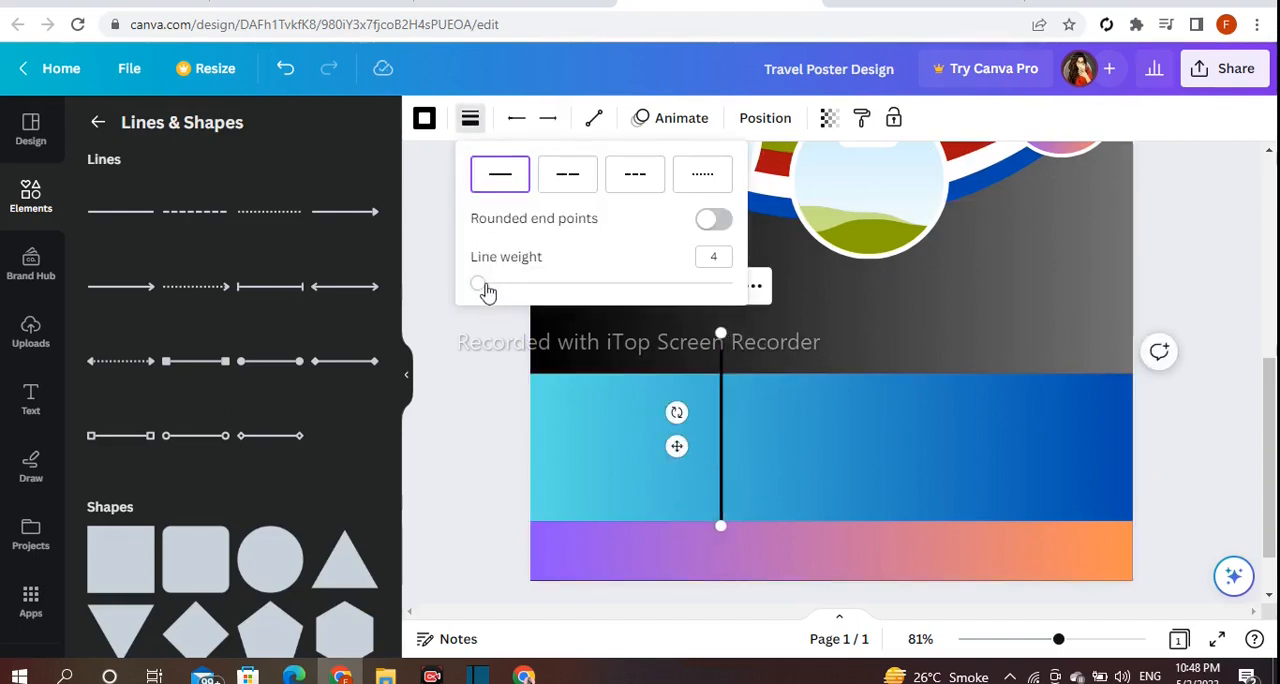
{"action": "left_click_drag", "start_coordinate": [721, 334], "coordinate": [720, 412]}
{"action": "left_click_drag", "start_coordinate": [672, 485], "coordinate": [627, 458]}
{"action": "left_click", "coordinate": [520, 438]}
Duplicate the vertical line and space the two lines to divide the blue block into three sections.
{"action": "left_click", "coordinate": [684, 464]}
{"action": "left_click", "coordinate": [649, 346]}
{"action": "left_click_drag", "start_coordinate": [643, 472], "coordinate": [884, 467]}
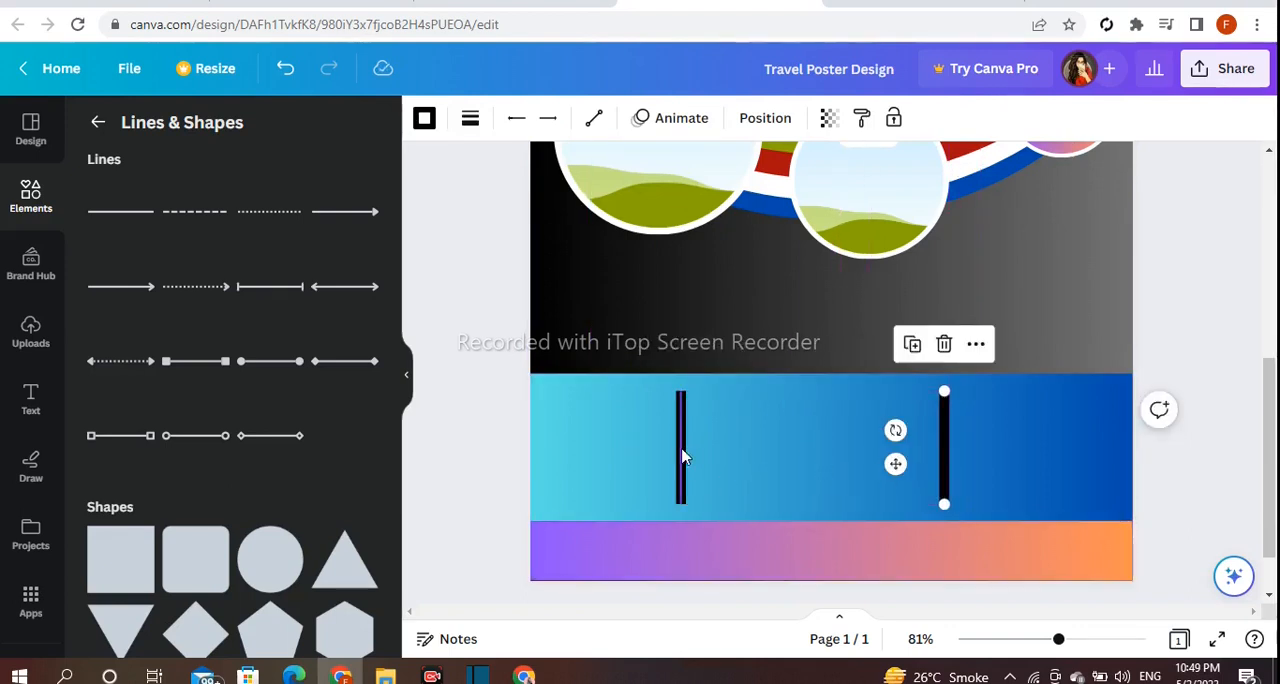
{"action": "left_click", "coordinate": [680, 455]}
{"action": "left_click_drag", "start_coordinate": [631, 460], "coordinate": [660, 461]}
{"action": "left_click", "coordinate": [1157, 410]}
{"action": "left_click", "coordinate": [1216, 324]}
{"action": "left_click", "coordinate": [940, 428]}
{"action": "left_click_drag", "start_coordinate": [903, 480], "coordinate": [883, 463]}
{"action": "left_click", "coordinate": [1212, 310]}
Add a small circle straddling the blue block's upper edge, centred over its first section.
{"action": "scroll", "coordinate": [337, 443], "scroll_direction": "down", "scroll_amount": 2}
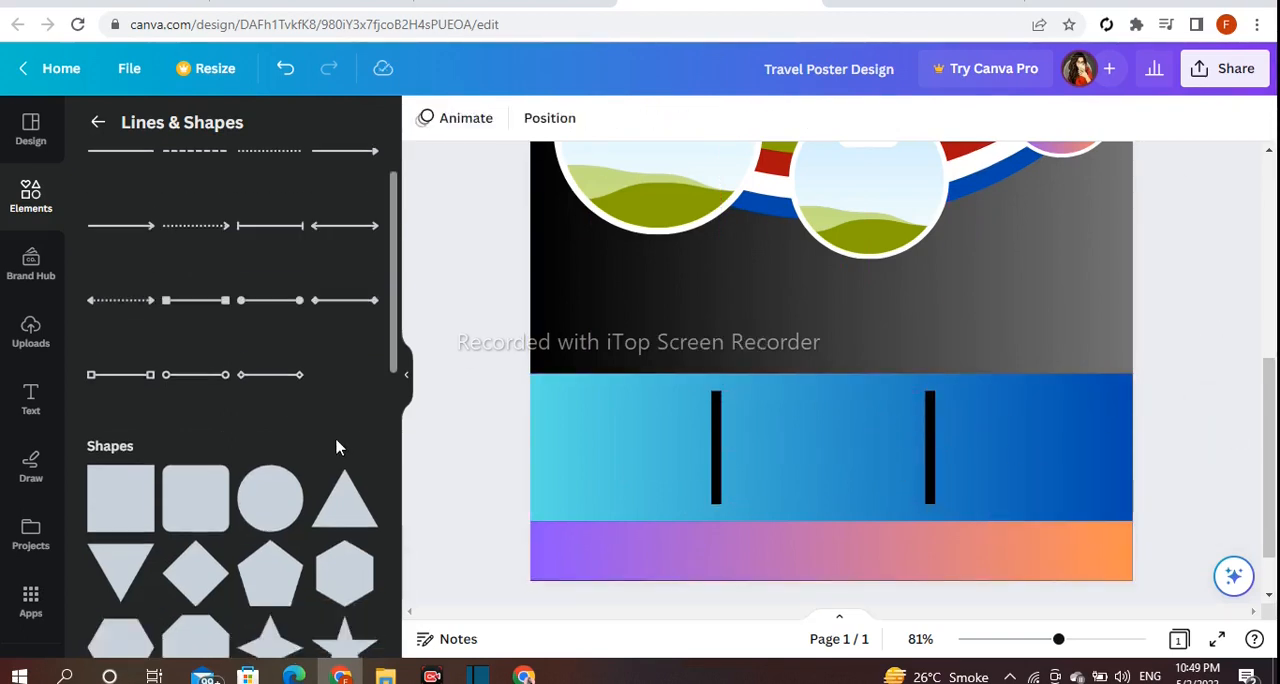
{"action": "left_click_drag", "start_coordinate": [296, 482], "coordinate": [586, 398]}
{"action": "left_click_drag", "start_coordinate": [737, 249], "coordinate": [590, 401]}
{"action": "left_click", "coordinate": [465, 380]}
{"action": "left_click", "coordinate": [575, 420]}
{"action": "left_click_drag", "start_coordinate": [632, 442], "coordinate": [627, 443]}
Fill the small circle with the grey-to-white gradient.
{"action": "left_click", "coordinate": [516, 118]}
{"action": "scroll", "coordinate": [325, 350], "scroll_direction": "down", "scroll_amount": 2}
{"action": "left_click", "coordinate": [355, 350]}
{"action": "scroll", "coordinate": [300, 273], "scroll_direction": "down", "scroll_amount": 2}
{"action": "scroll", "coordinate": [300, 273], "scroll_direction": "up", "scroll_amount": 4}
{"action": "scroll", "coordinate": [270, 330], "scroll_direction": "down", "scroll_amount": 4}
{"action": "left_click", "coordinate": [436, 303]}
Duplicate the gradient circle twice, placing one copy above each of the other two sections of the blue block.
{"action": "left_click", "coordinate": [617, 377]}
{"action": "left_click", "coordinate": [583, 305]}
{"action": "left_click_drag", "start_coordinate": [642, 459], "coordinate": [843, 445]}
{"action": "left_click", "coordinate": [793, 296]}
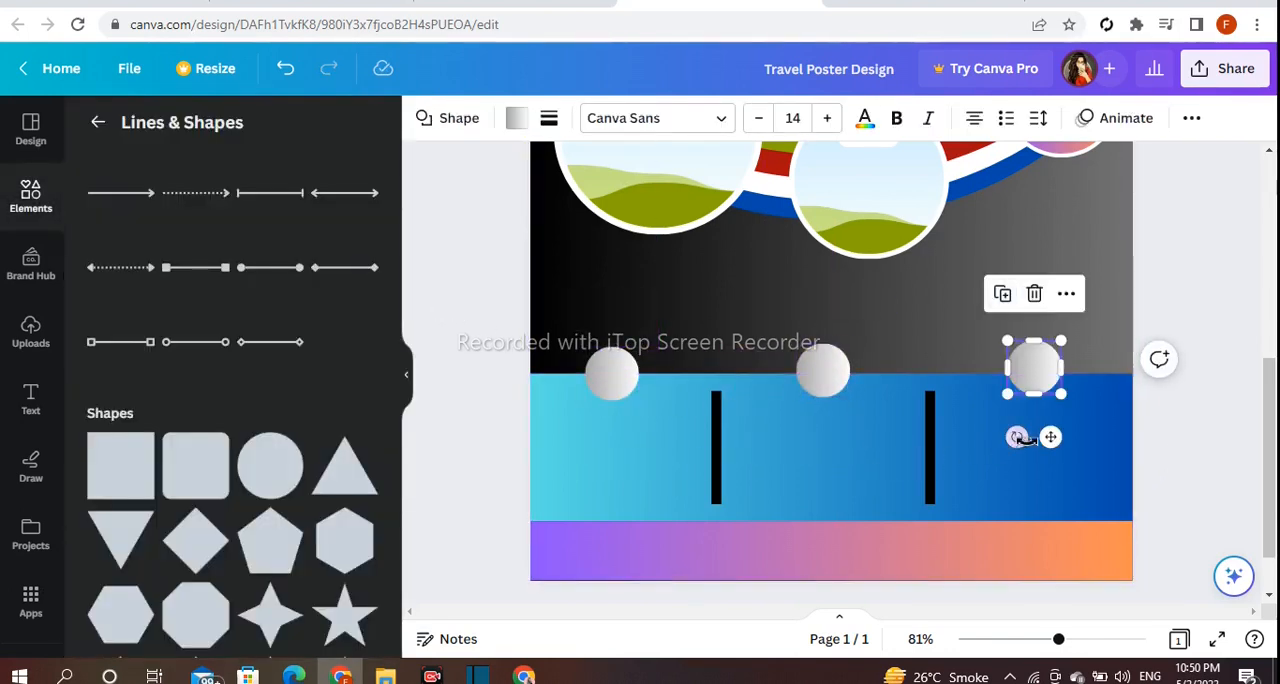
{"action": "left_click", "coordinate": [1211, 357]}
{"action": "scroll", "coordinate": [468, 488], "scroll_direction": "up", "scroll_amount": 4}
{"action": "scroll", "coordinate": [508, 286], "scroll_direction": "down", "scroll_amount": 5}
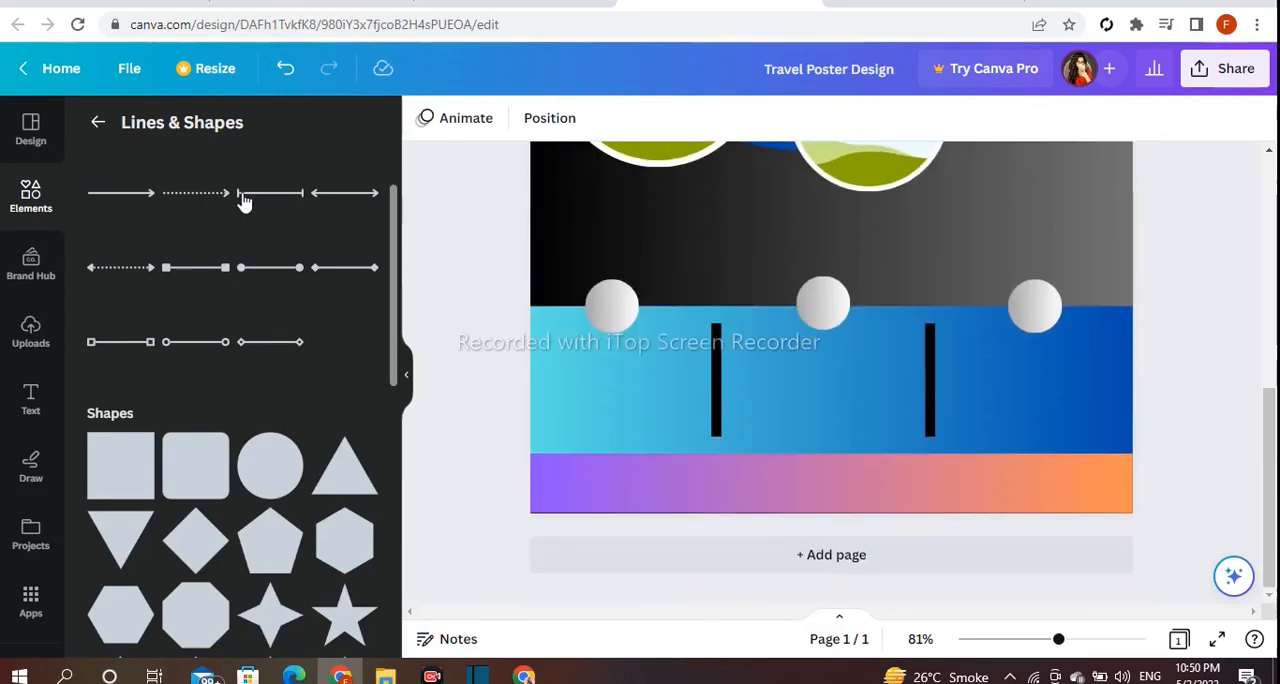
Search the elements for "facebook" and add the round blue Facebook logo to the page.
{"action": "left_click", "coordinate": [98, 122]}
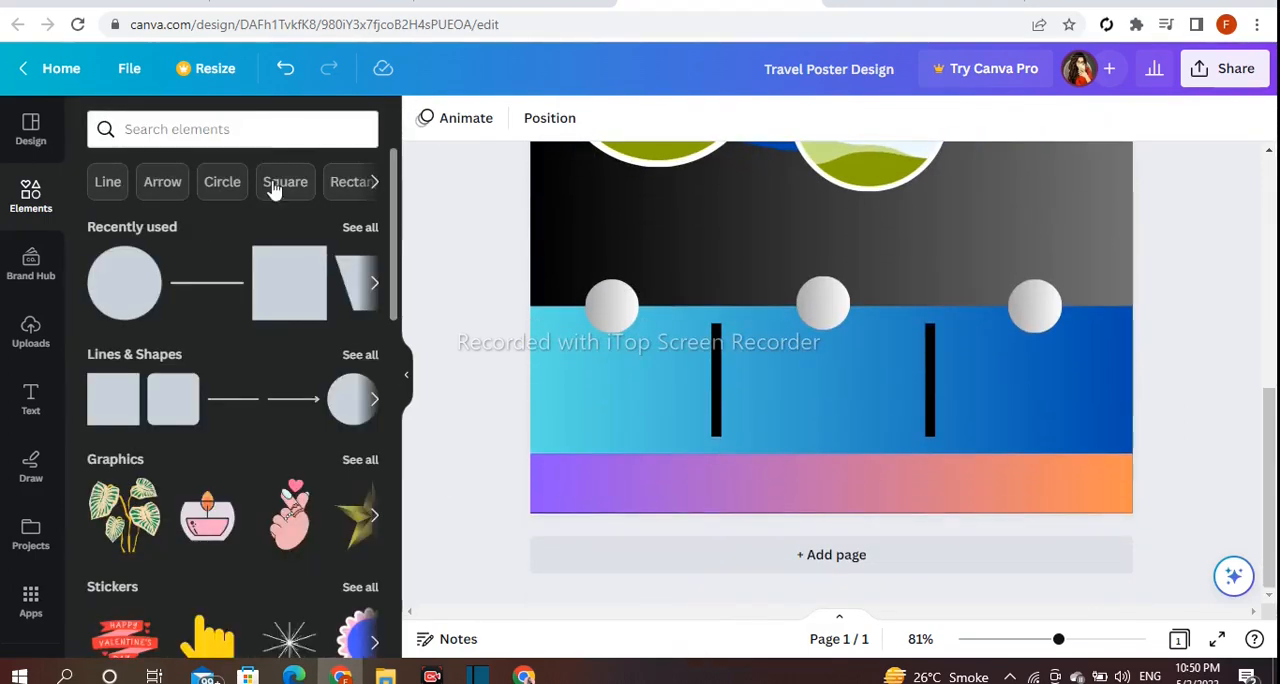
{"action": "left_click", "coordinate": [264, 120]}
{"action": "type", "text": "facebook"}
{"action": "key", "text": "Return"}
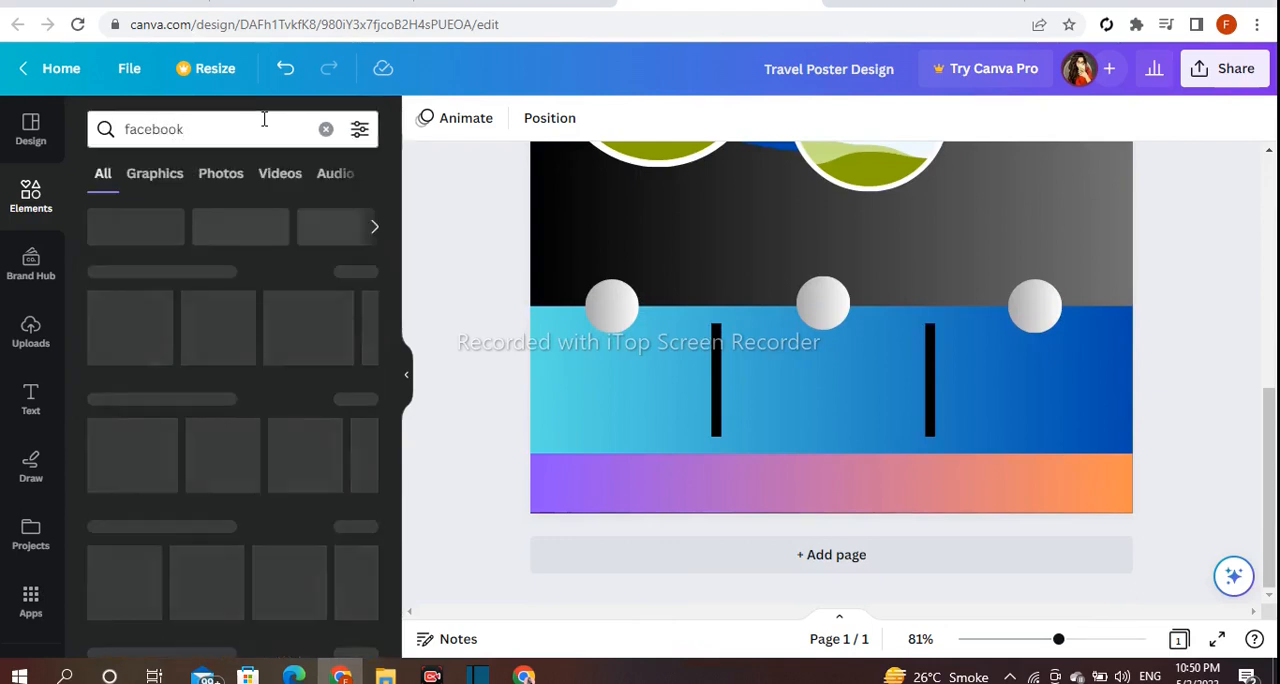
{"action": "left_click", "coordinate": [124, 327]}
Shrink the Facebook logo to icon size and place it in the right part of the purple-to-orange bar.
{"action": "left_click_drag", "start_coordinate": [871, 177], "coordinate": [815, 465]}
{"action": "left_click_drag", "start_coordinate": [899, 242], "coordinate": [872, 553]}
{"action": "left_click_drag", "start_coordinate": [1029, 541], "coordinate": [1029, 540]}
{"action": "left_click_drag", "start_coordinate": [1004, 499], "coordinate": [990, 512]}
{"action": "left_click_drag", "start_coordinate": [1023, 550], "coordinate": [995, 541]}
{"action": "left_click", "coordinate": [474, 366]}
Search the elements for "insta" and add the colourful square Instagram logo to the page.
{"action": "left_click", "coordinate": [324, 131]}
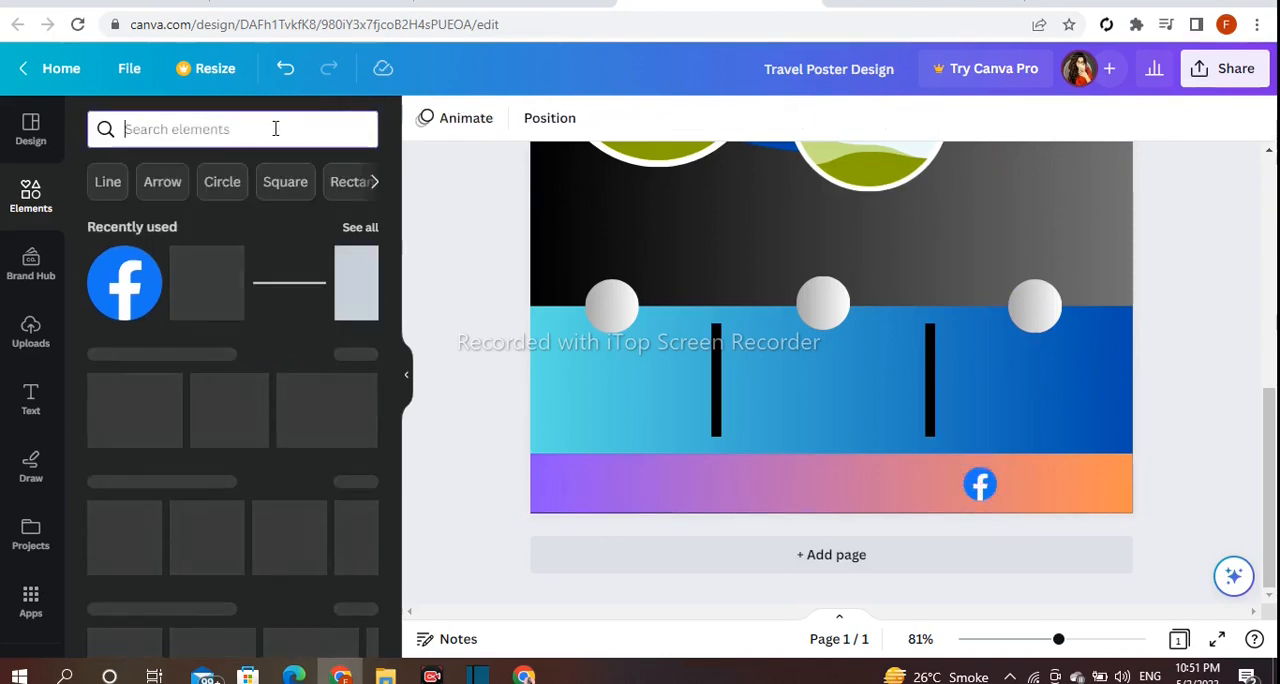
{"action": "type", "text": "insta"}
{"action": "key", "text": "Return"}
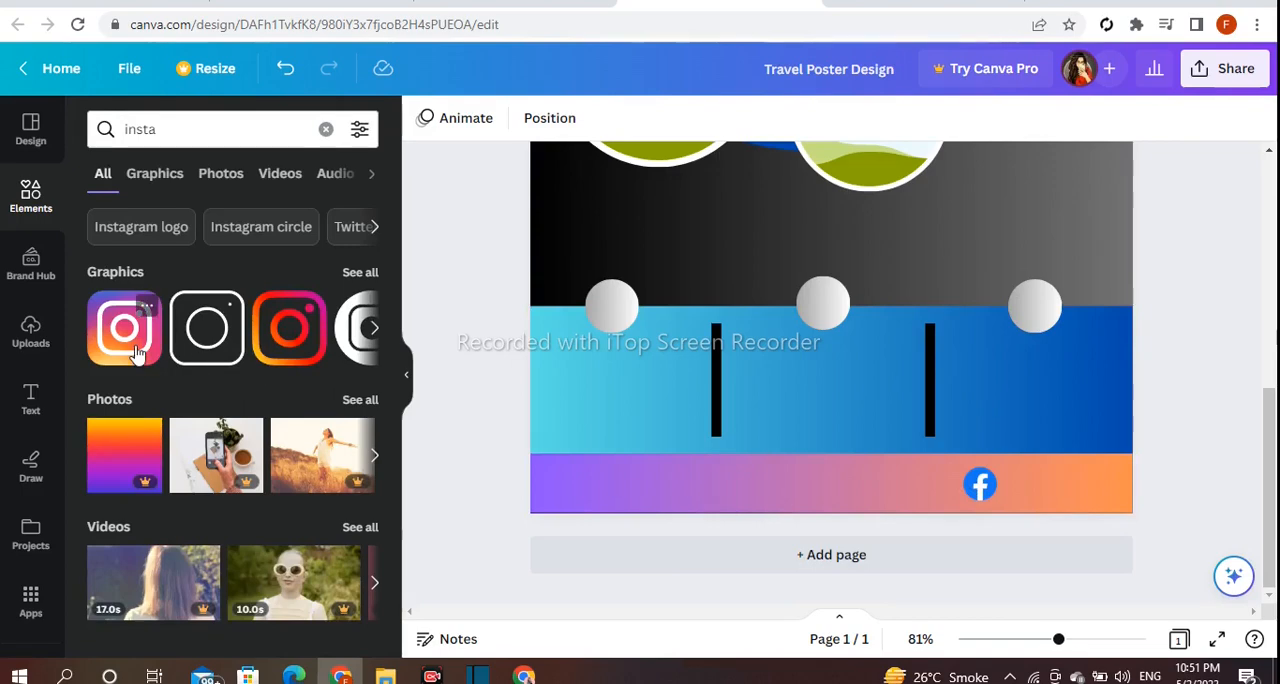
{"action": "left_click", "coordinate": [137, 350]}
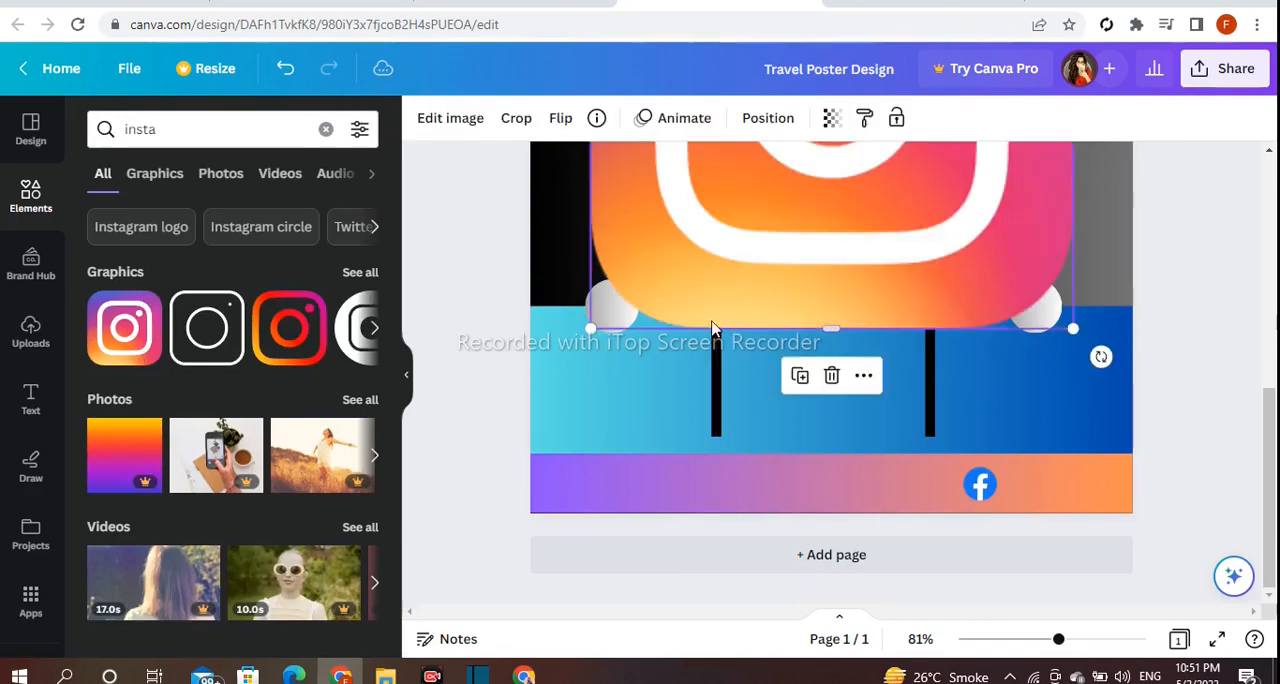
Shrink the Instagram logo to match the Facebook icon and place it just to the right of that icon.
{"action": "left_click_drag", "start_coordinate": [592, 322], "coordinate": [705, 256]}
{"action": "left_click_drag", "start_coordinate": [808, 234], "coordinate": [771, 448]}
{"action": "left_click_drag", "start_coordinate": [667, 469], "coordinate": [866, 292]}
{"action": "left_click_drag", "start_coordinate": [877, 337], "coordinate": [1031, 549]}
{"action": "left_click_drag", "start_coordinate": [1010, 508], "coordinate": [1012, 510]}
{"action": "left_click", "coordinate": [1203, 443]}
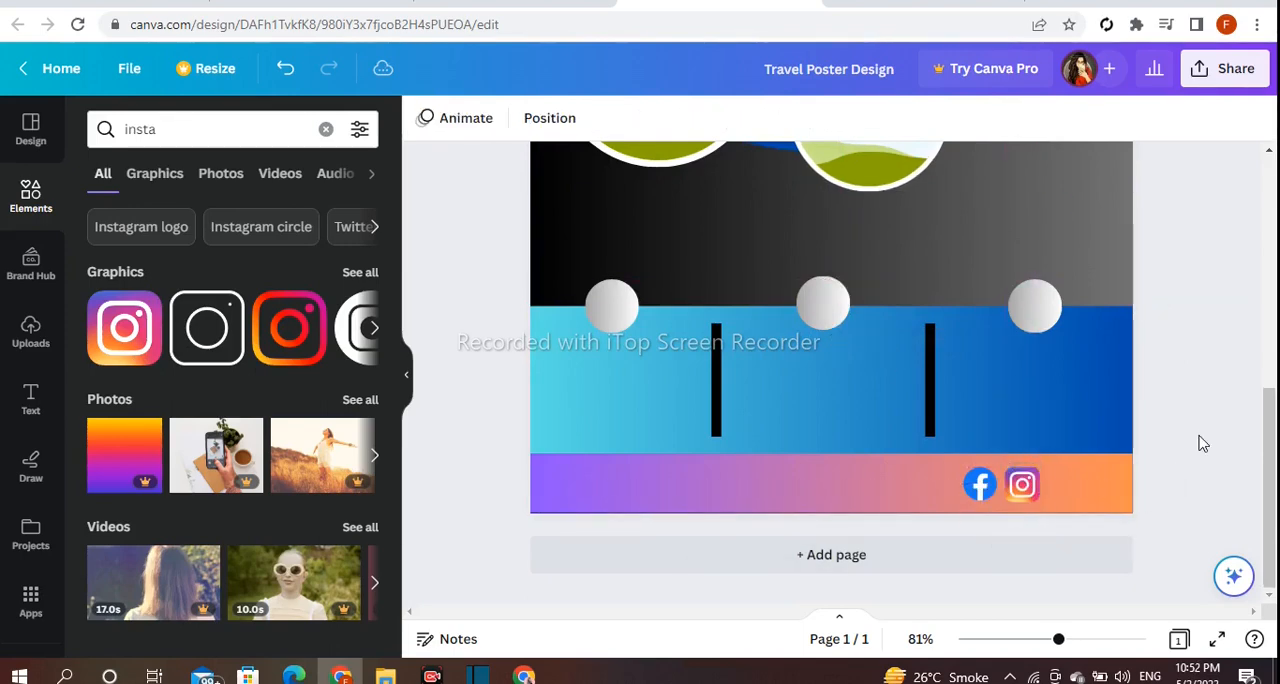
{"action": "left_click", "coordinate": [304, 133]}
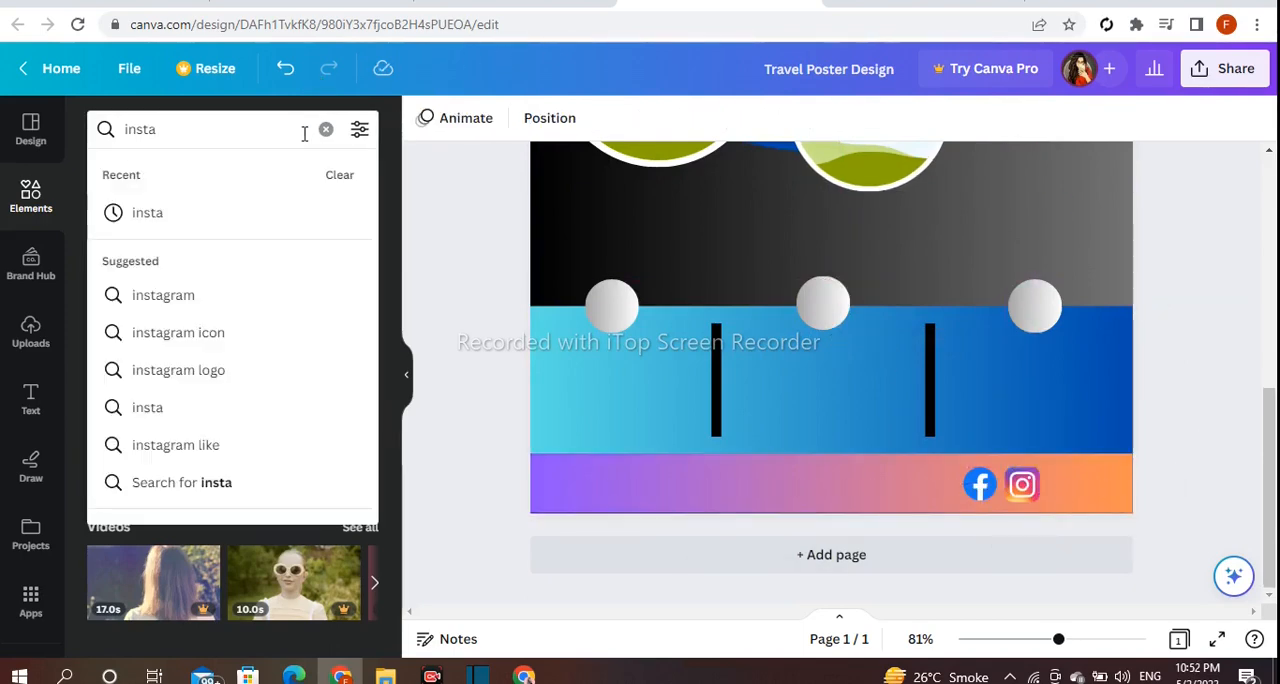
{"action": "left_click", "coordinate": [326, 133]}
{"action": "type", "text": "wha"}
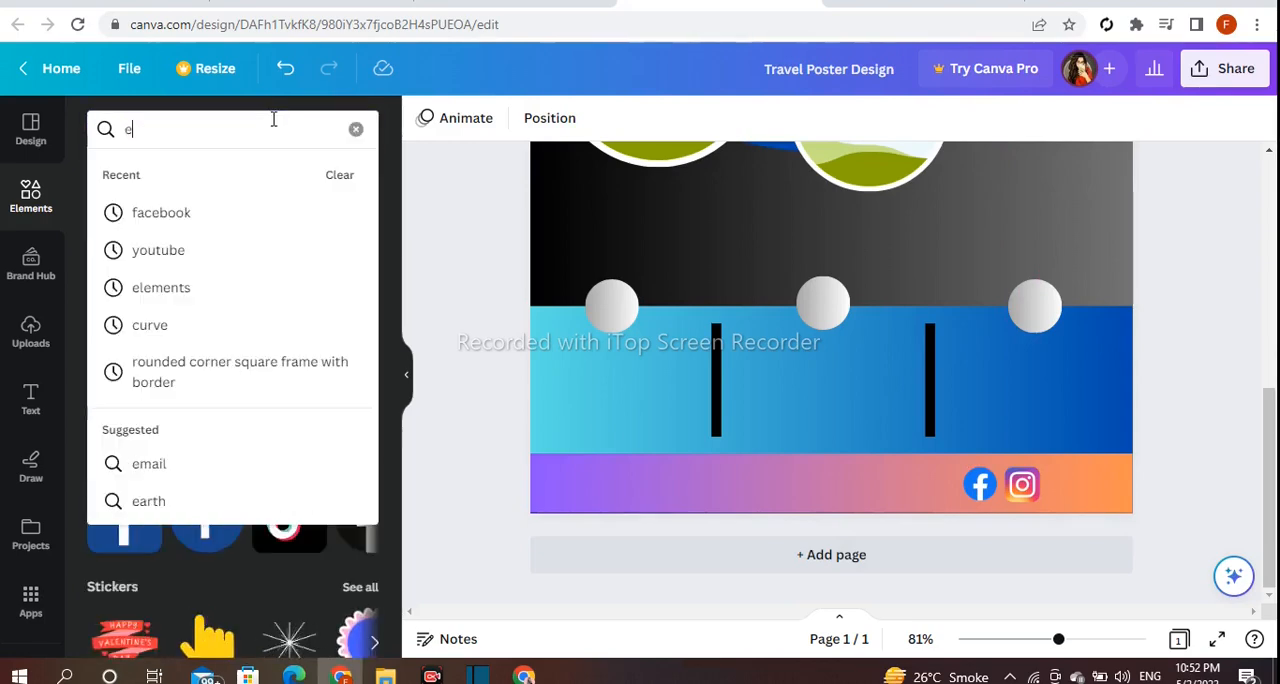
{"action": "type", "text": "tsapp"}
{"action": "key", "text": "ctrl+a"}
{"action": "key", "text": "BackSpace"}
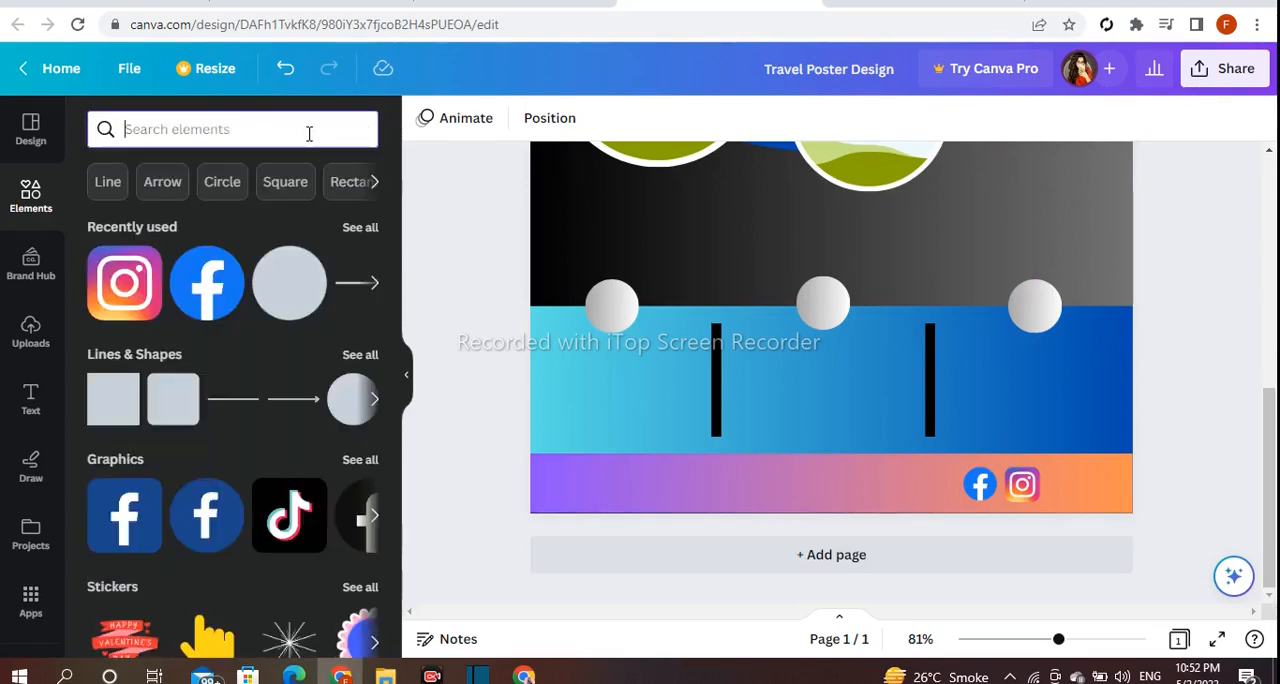
Search the elements for "call", add the black round phone icon and shrink it into the purple-to-orange bar.
{"action": "left_click", "coordinate": [308, 133]}
{"action": "type", "text": "call"}
{"action": "key", "text": "Return"}
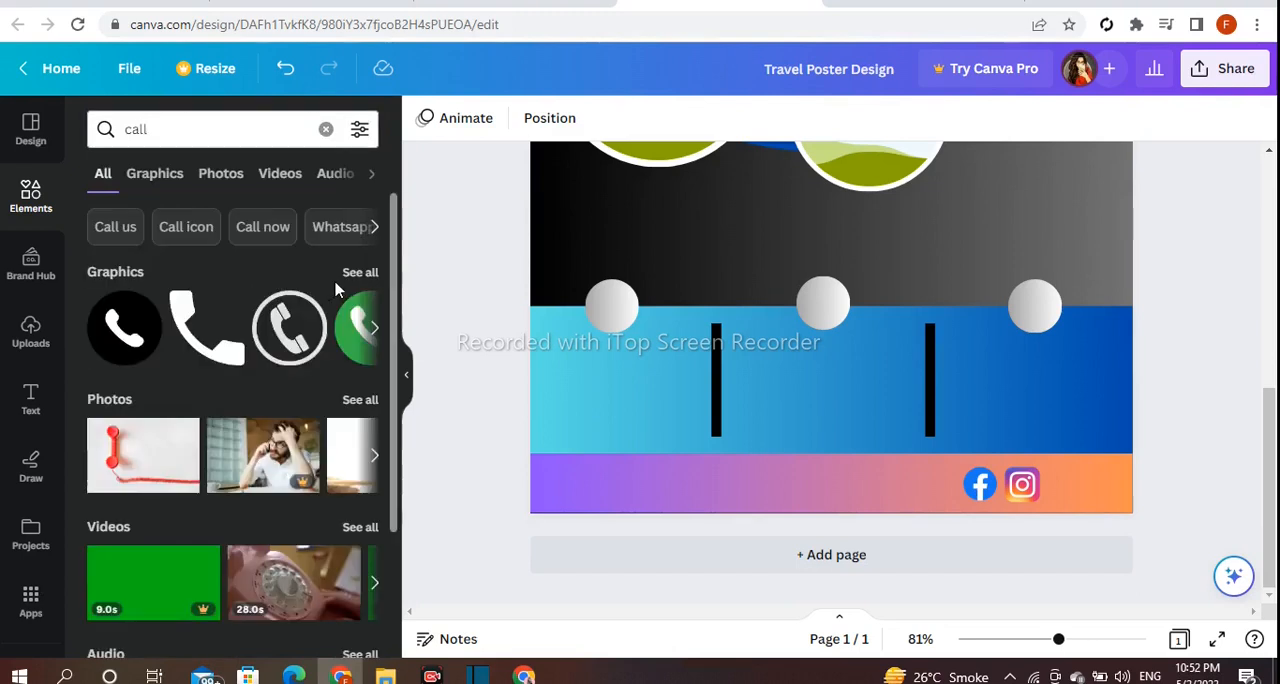
{"action": "left_click", "coordinate": [134, 320]}
{"action": "left_click_drag", "start_coordinate": [710, 207], "coordinate": [713, 506]}
{"action": "left_click_drag", "start_coordinate": [871, 300], "coordinate": [711, 461]}
Recolour the phone icon's black circle dark green and place the icon beside the Instagram logo.
{"action": "left_click", "coordinate": [424, 118]}
{"action": "scroll", "coordinate": [240, 480], "scroll_direction": "down", "scroll_amount": 1}
{"action": "left_click", "coordinate": [166, 617]}
{"action": "scroll", "coordinate": [215, 475], "scroll_direction": "down", "scroll_amount": 1}
{"action": "left_click", "coordinate": [110, 494]}
{"action": "left_click", "coordinate": [205, 497]}
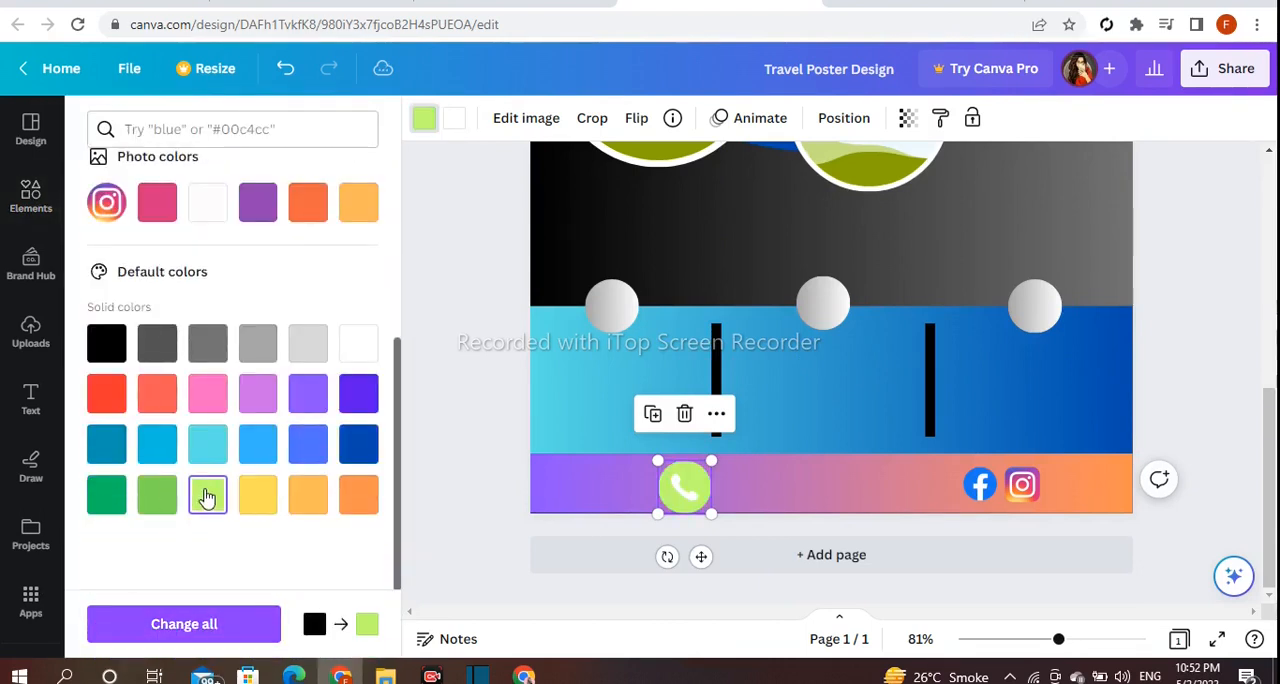
{"action": "left_click", "coordinate": [120, 497]}
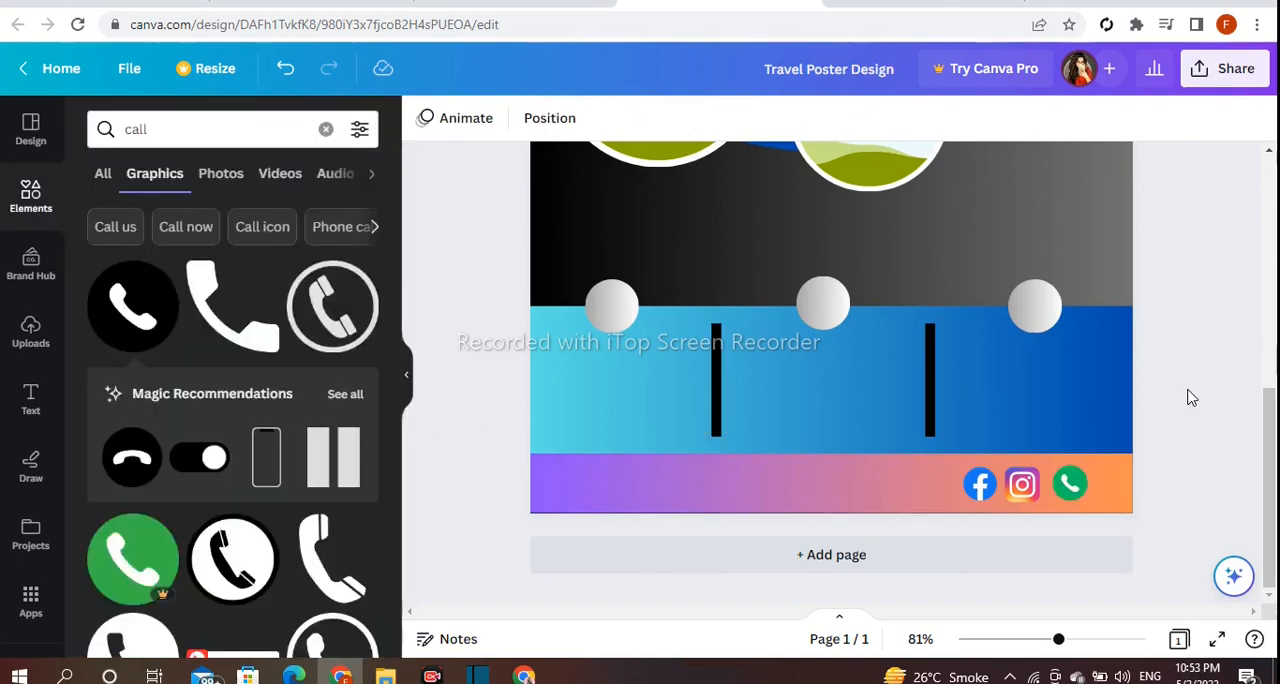
Search the graphics for "car logo" and add the outlined side-view car to the page.
{"action": "left_click", "coordinate": [325, 131]}
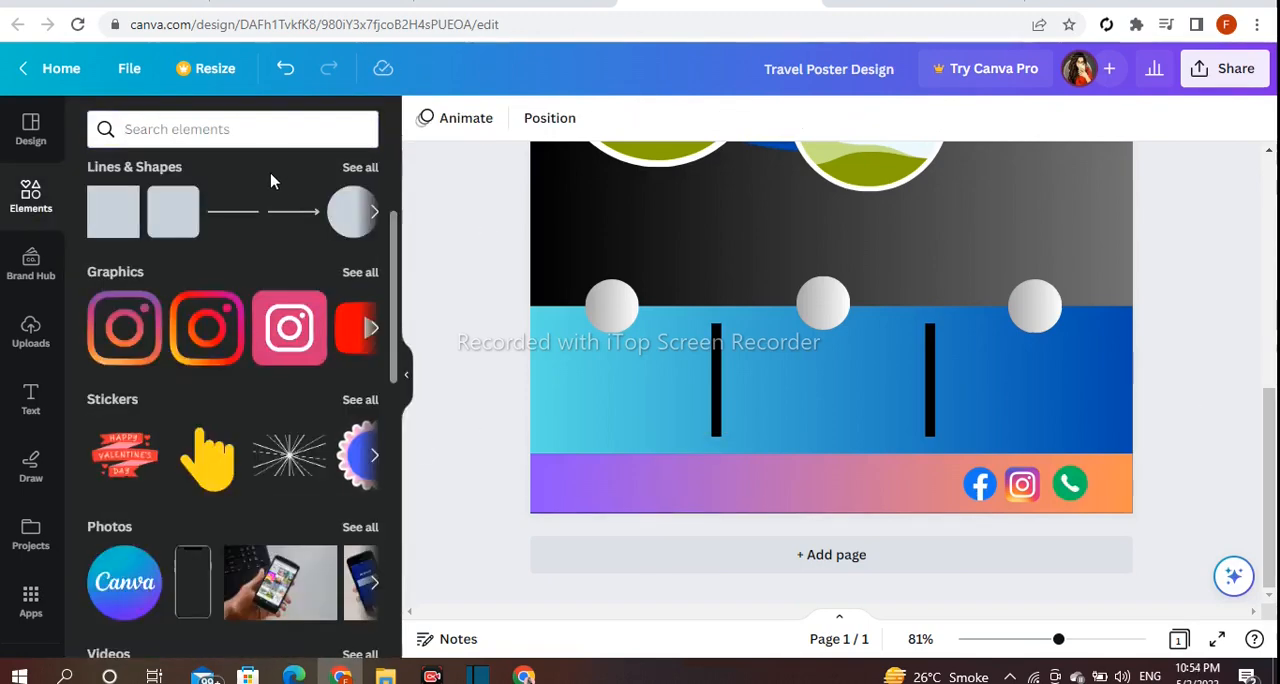
{"action": "left_click", "coordinate": [266, 134]}
{"action": "type", "text": "car lo"}
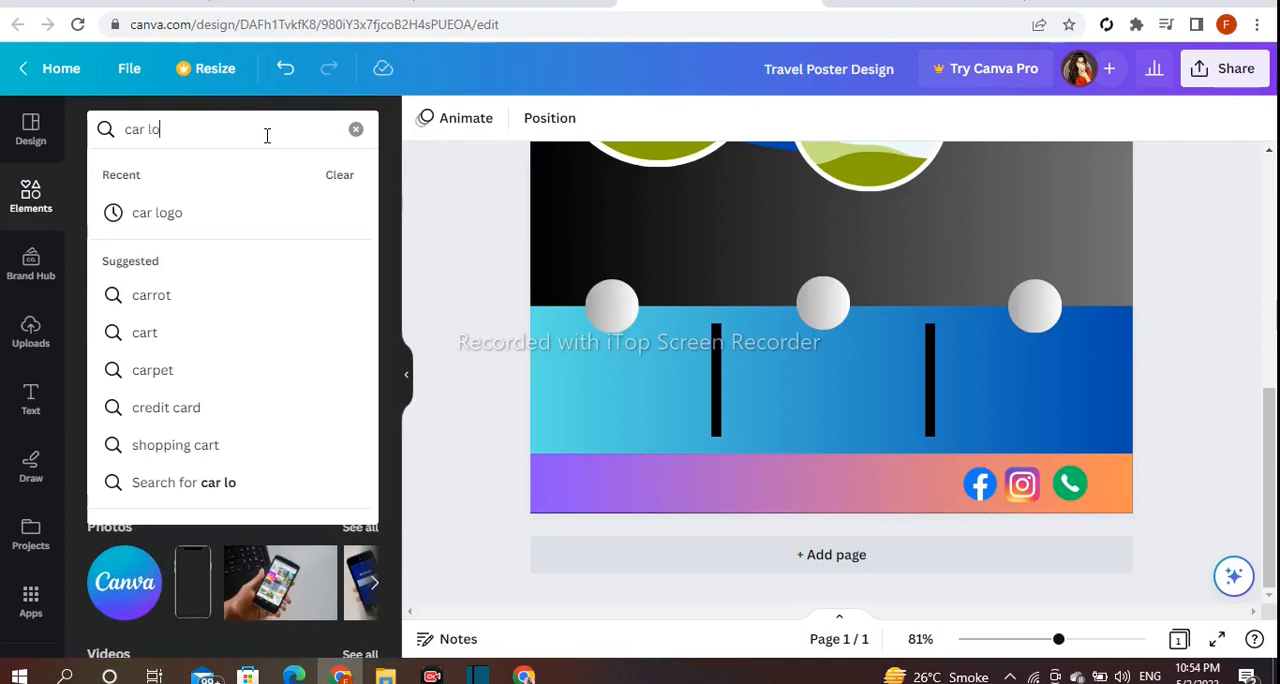
{"action": "type", "text": "go"}
{"action": "key", "text": "Return"}
{"action": "left_click", "coordinate": [358, 273]}
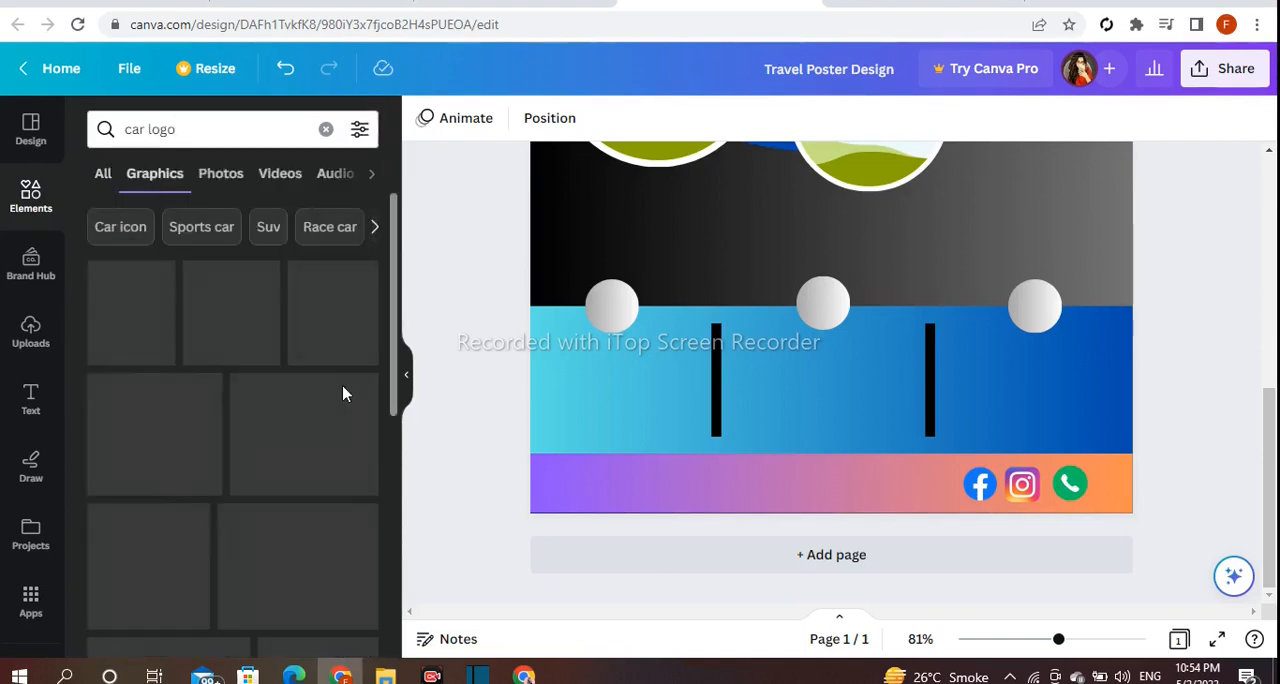
{"action": "scroll", "coordinate": [355, 390], "scroll_direction": "down", "scroll_amount": 2}
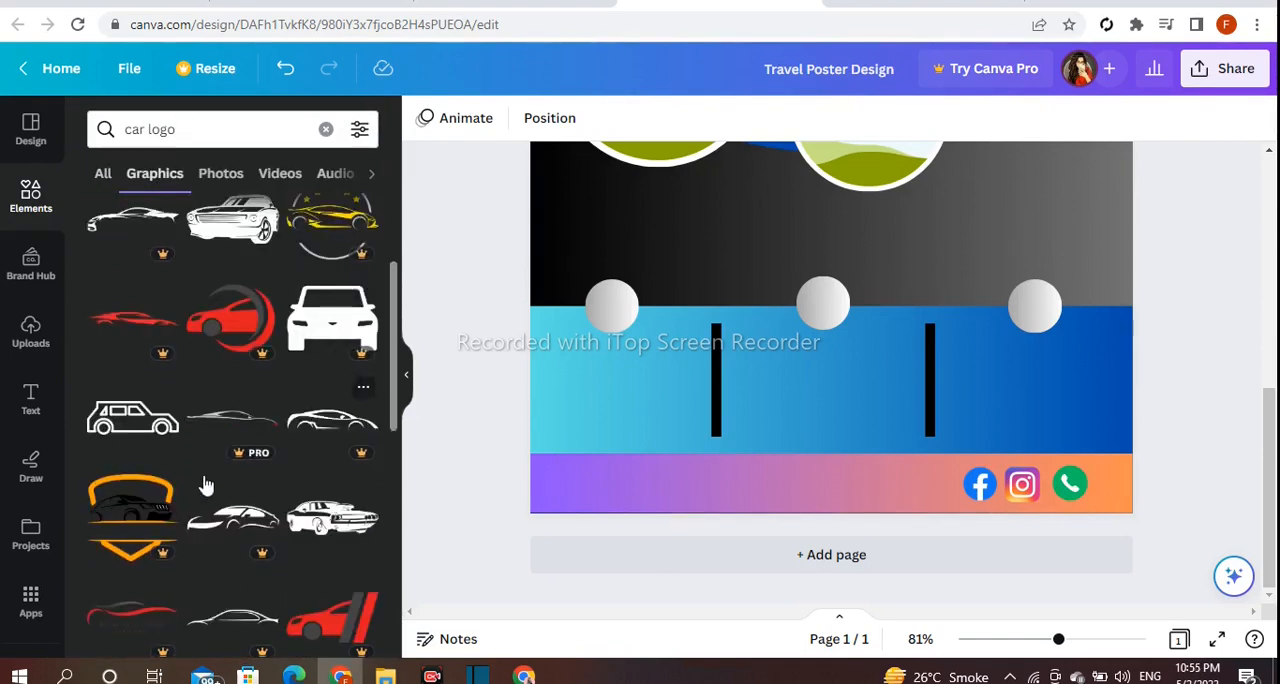
{"action": "left_click", "coordinate": [128, 441]}
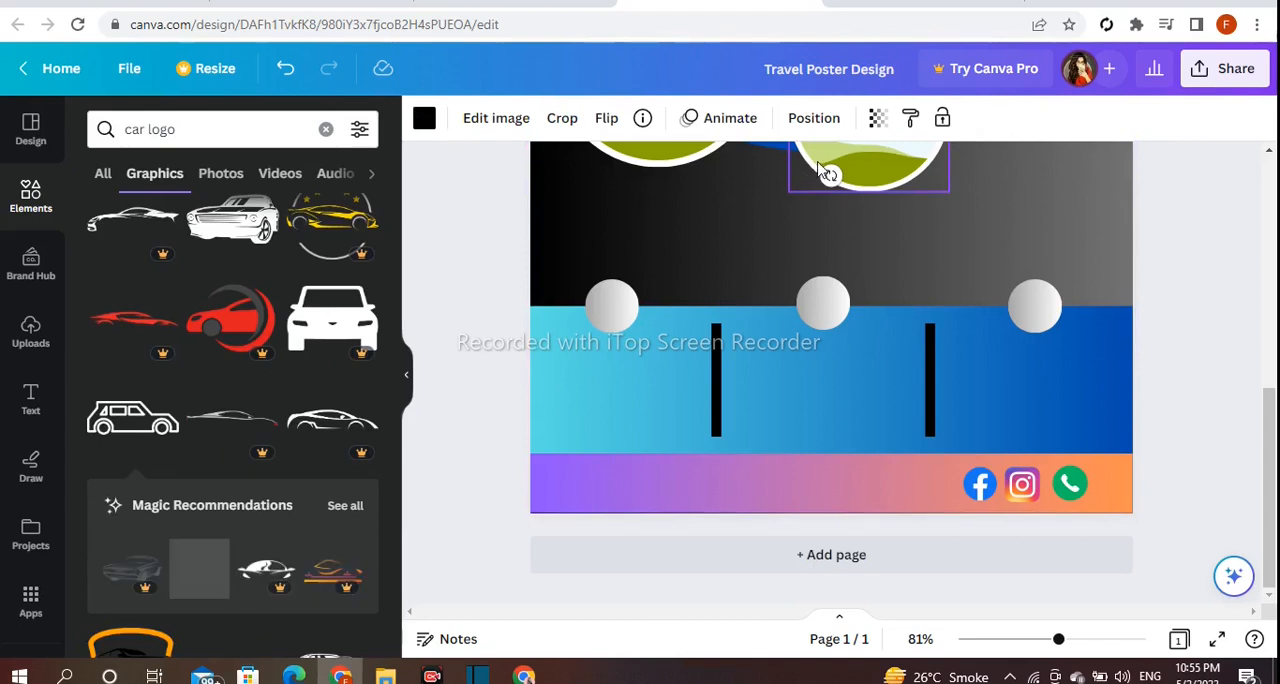
Shrink the car graphic to icon size and move it onto the first gradient circle.
{"action": "scroll", "coordinate": [910, 281], "scroll_direction": "up", "scroll_amount": 2}
{"action": "left_click_drag", "start_coordinate": [832, 280], "coordinate": [814, 506]}
{"action": "scroll", "coordinate": [980, 323], "scroll_direction": "down", "scroll_amount": 2}
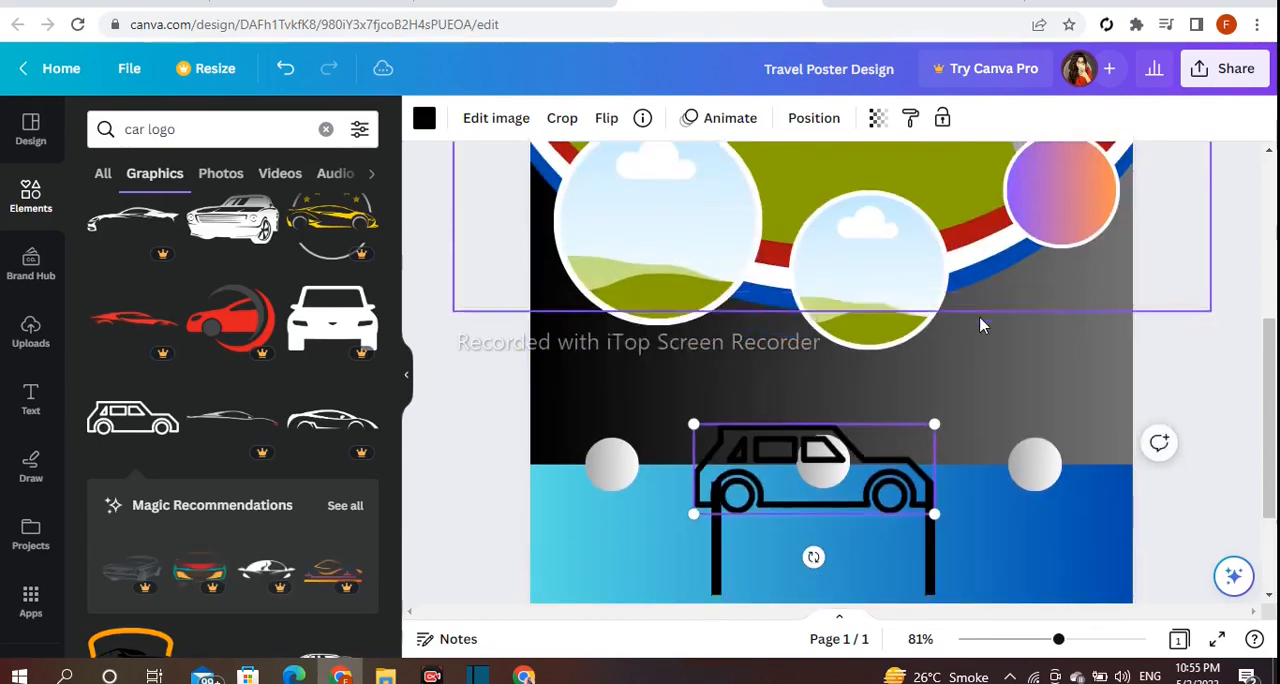
{"action": "left_click_drag", "start_coordinate": [936, 267], "coordinate": [767, 330]}
{"action": "left_click_drag", "start_coordinate": [746, 397], "coordinate": [1031, 383]}
{"action": "left_click_drag", "start_coordinate": [846, 392], "coordinate": [628, 362]}
Enlarge the first gradient circle slightly, then resize and centre the car icon within it.
{"action": "left_click_drag", "start_coordinate": [644, 296], "coordinate": [651, 269]}
{"action": "left_click", "coordinate": [630, 320]}
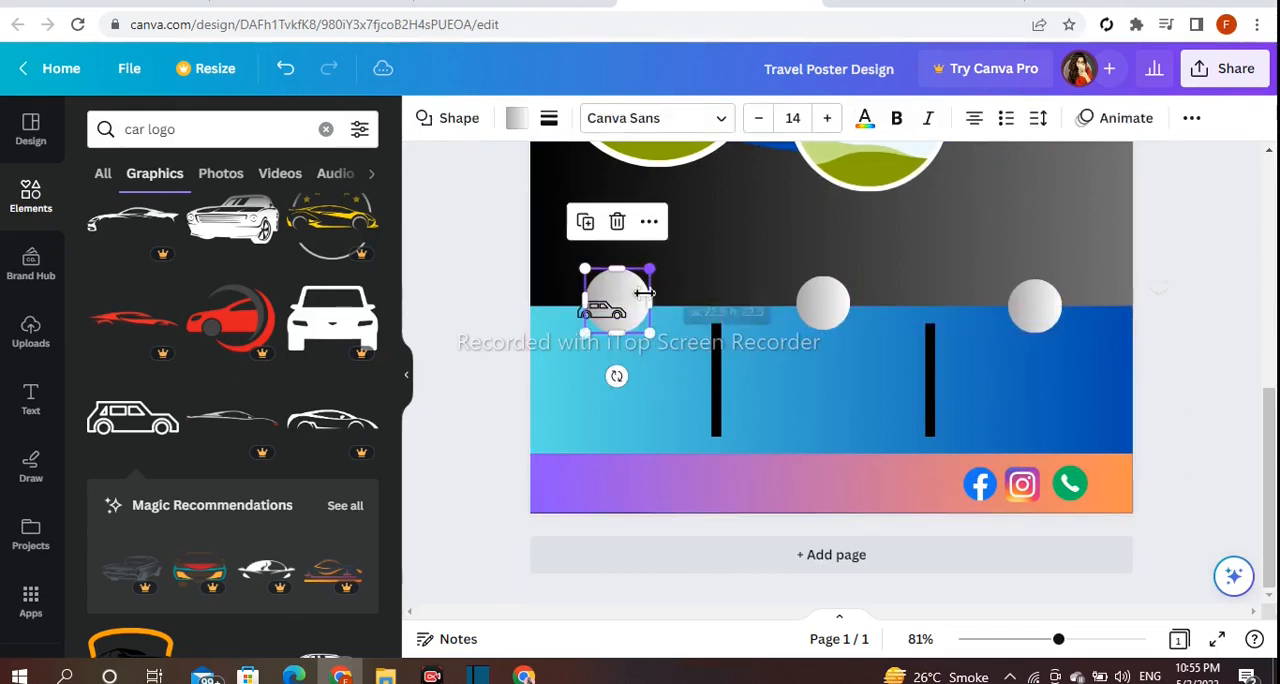
{"action": "left_click", "coordinate": [604, 310]}
{"action": "left_click_drag", "start_coordinate": [614, 361], "coordinate": [628, 345]}
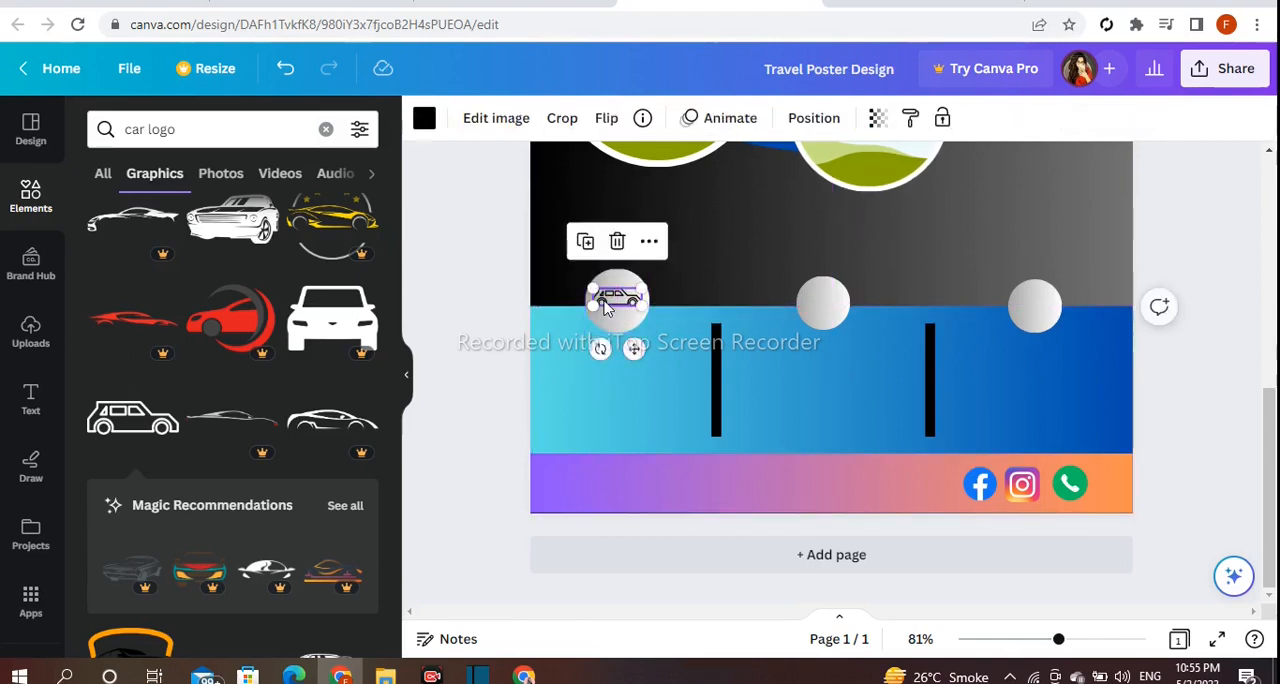
{"action": "left_click_drag", "start_coordinate": [592, 306], "coordinate": [596, 327]}
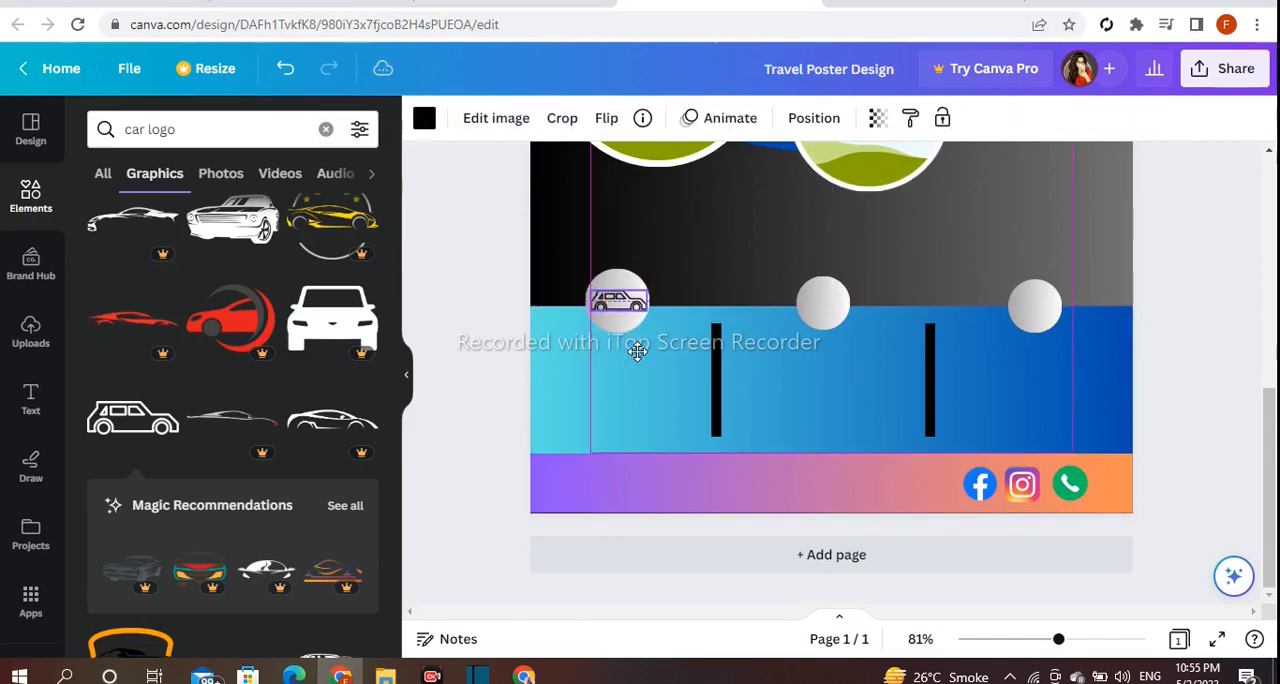
{"action": "left_click", "coordinate": [517, 335]}
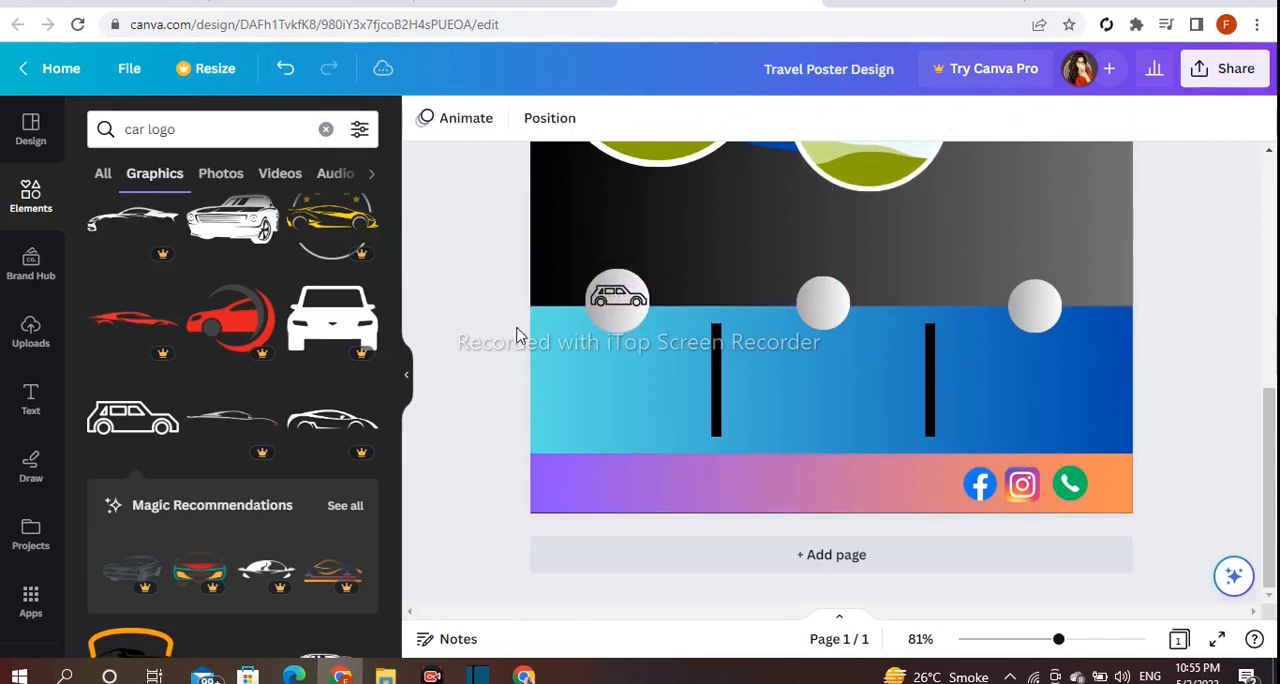
Search the elements for "address" and add the solid location pin to the page.
{"action": "left_click", "coordinate": [327, 131]}
{"action": "type", "text": "address"}
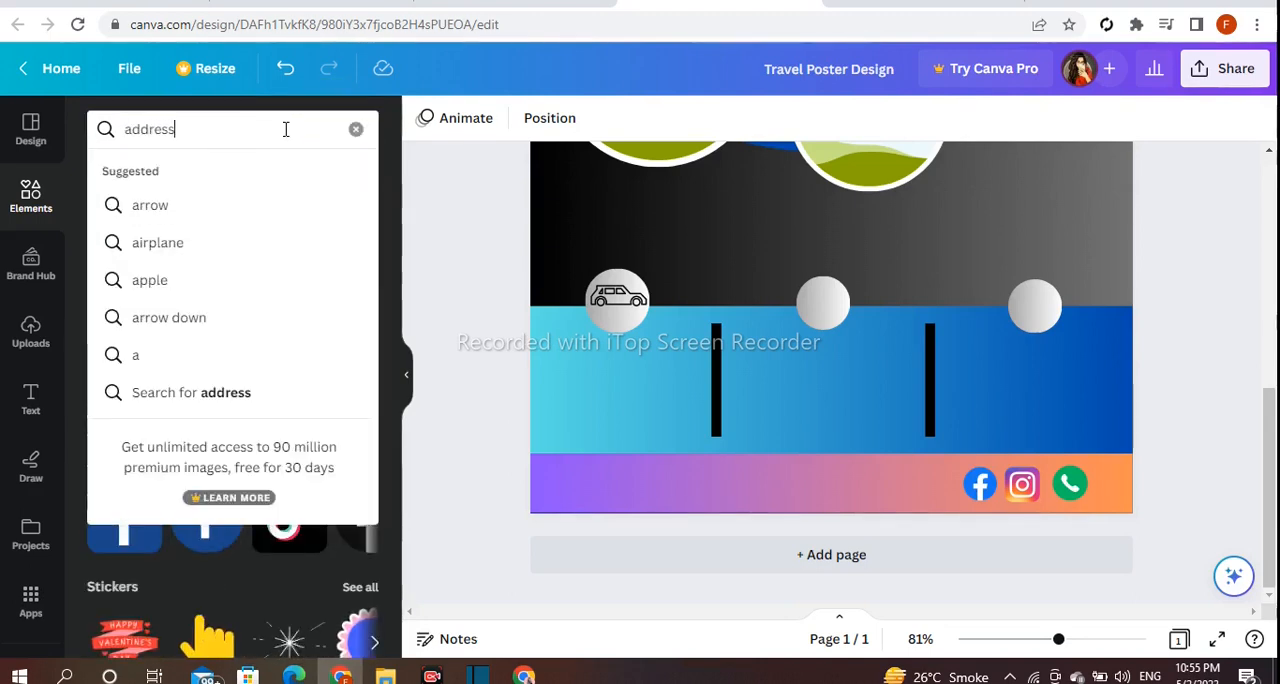
{"action": "key", "text": "Return"}
{"action": "left_click", "coordinate": [125, 335]}
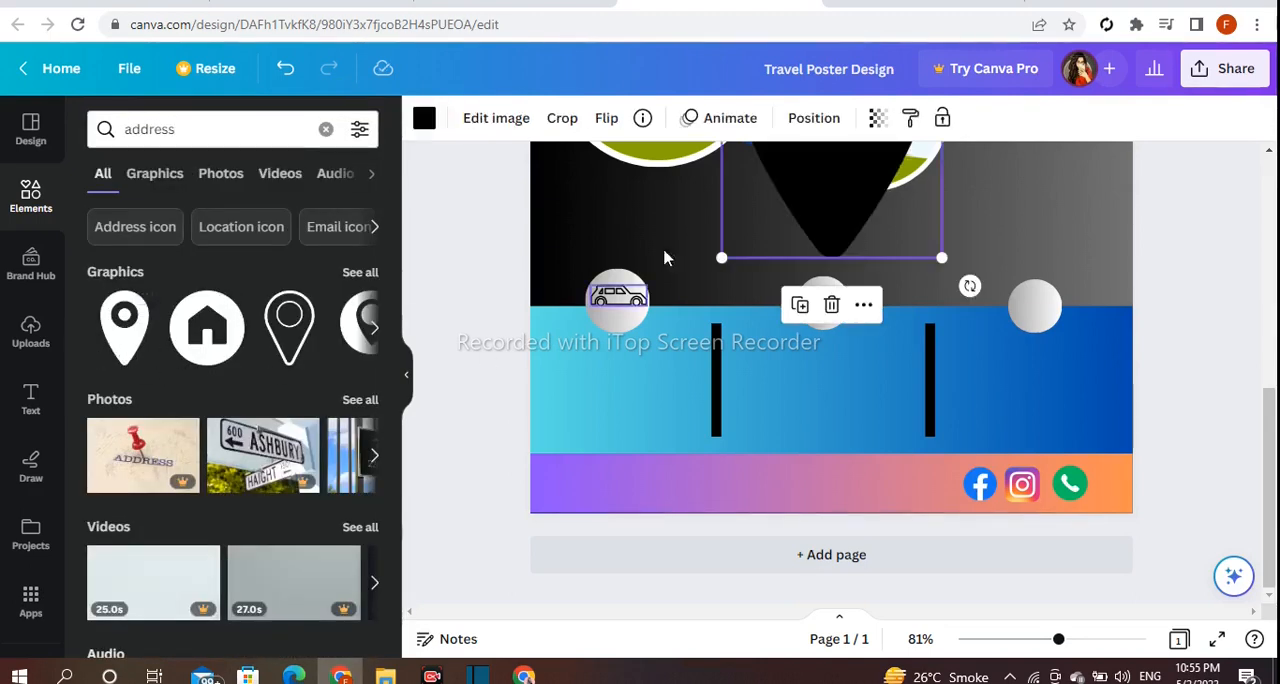
Shrink the location pin and centre it inside the middle gradient circle.
{"action": "left_click_drag", "start_coordinate": [867, 174], "coordinate": [742, 444]}
{"action": "left_click_drag", "start_coordinate": [684, 484], "coordinate": [822, 324]}
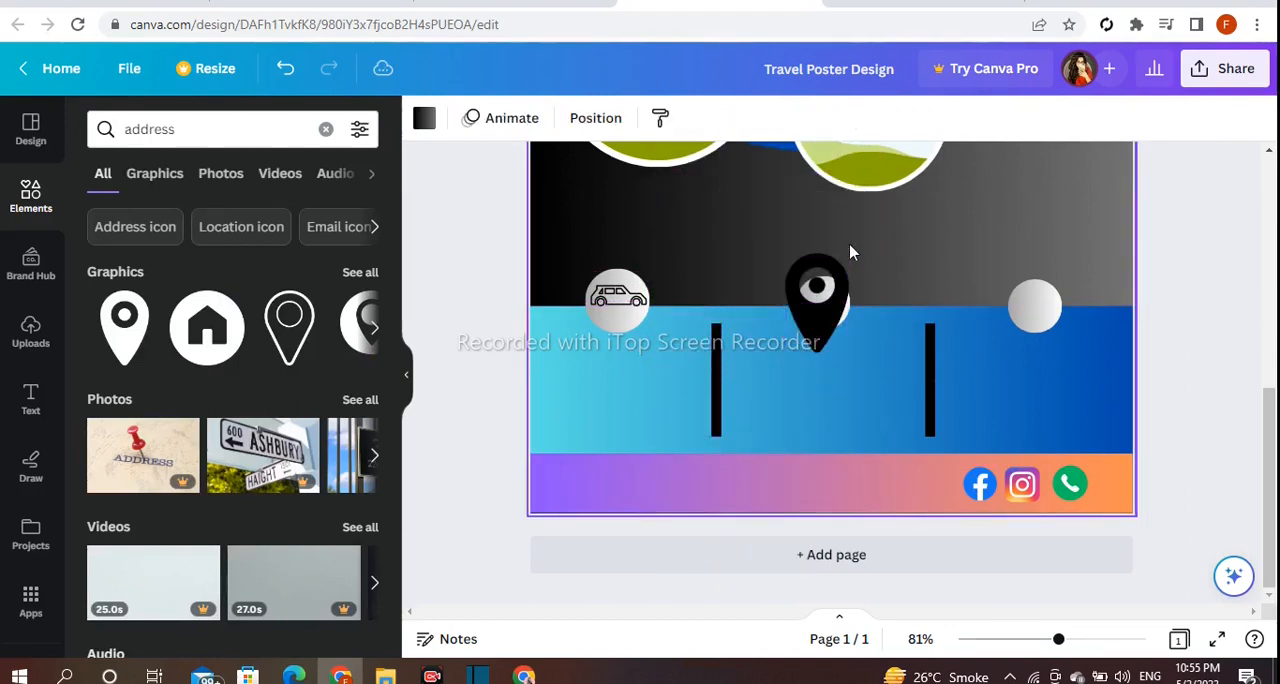
{"action": "left_click_drag", "start_coordinate": [849, 255], "coordinate": [817, 307]}
{"action": "left_click_drag", "start_coordinate": [810, 397], "coordinate": [830, 387]}
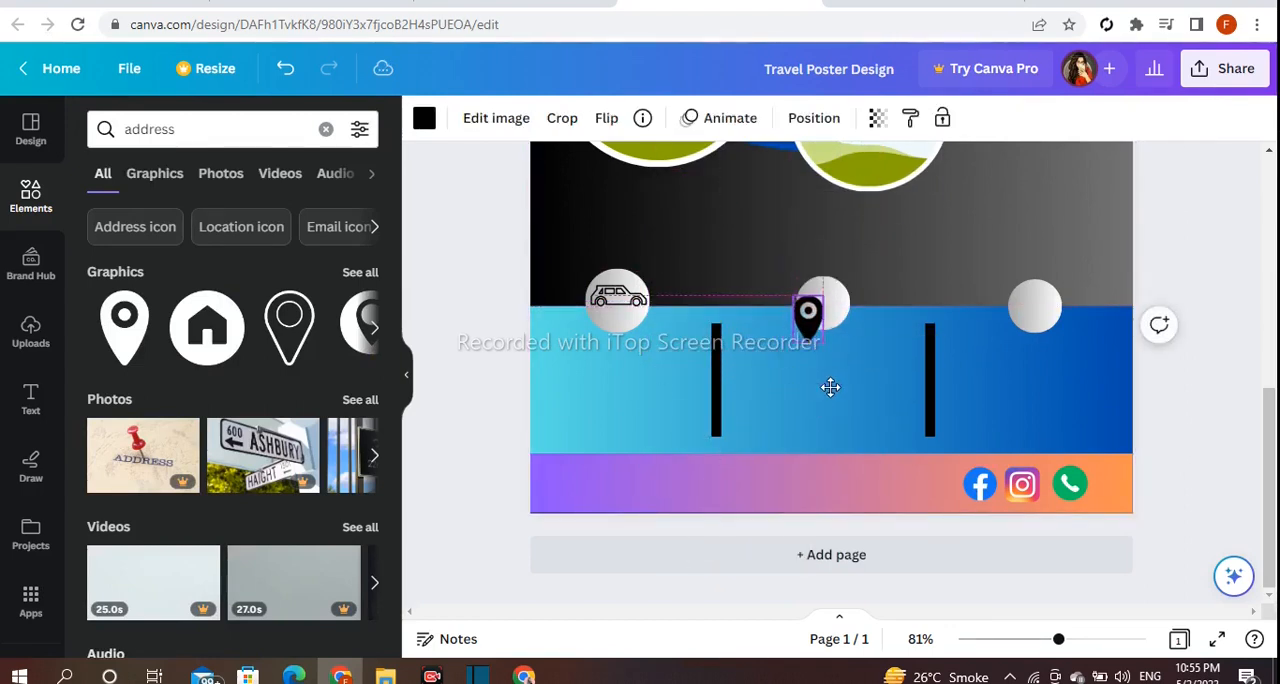
{"action": "left_click_drag", "start_coordinate": [833, 292], "coordinate": [823, 307]}
{"action": "left_click_drag", "start_coordinate": [824, 369], "coordinate": [832, 355]}
{"action": "left_click_drag", "start_coordinate": [834, 290], "coordinate": [839, 284]}
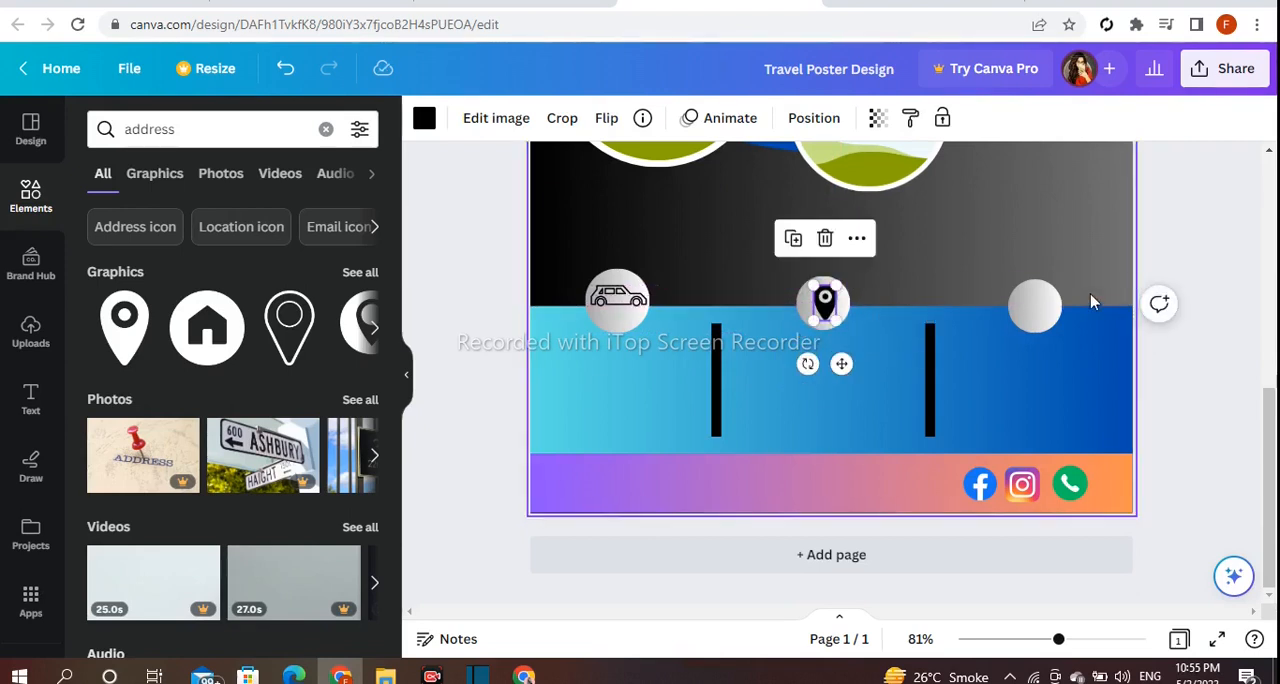
{"action": "left_click", "coordinate": [1104, 280]}
{"action": "left_click", "coordinate": [822, 311]}
{"action": "left_click_drag", "start_coordinate": [837, 364], "coordinate": [838, 364]}
{"action": "left_click", "coordinate": [1163, 253]}
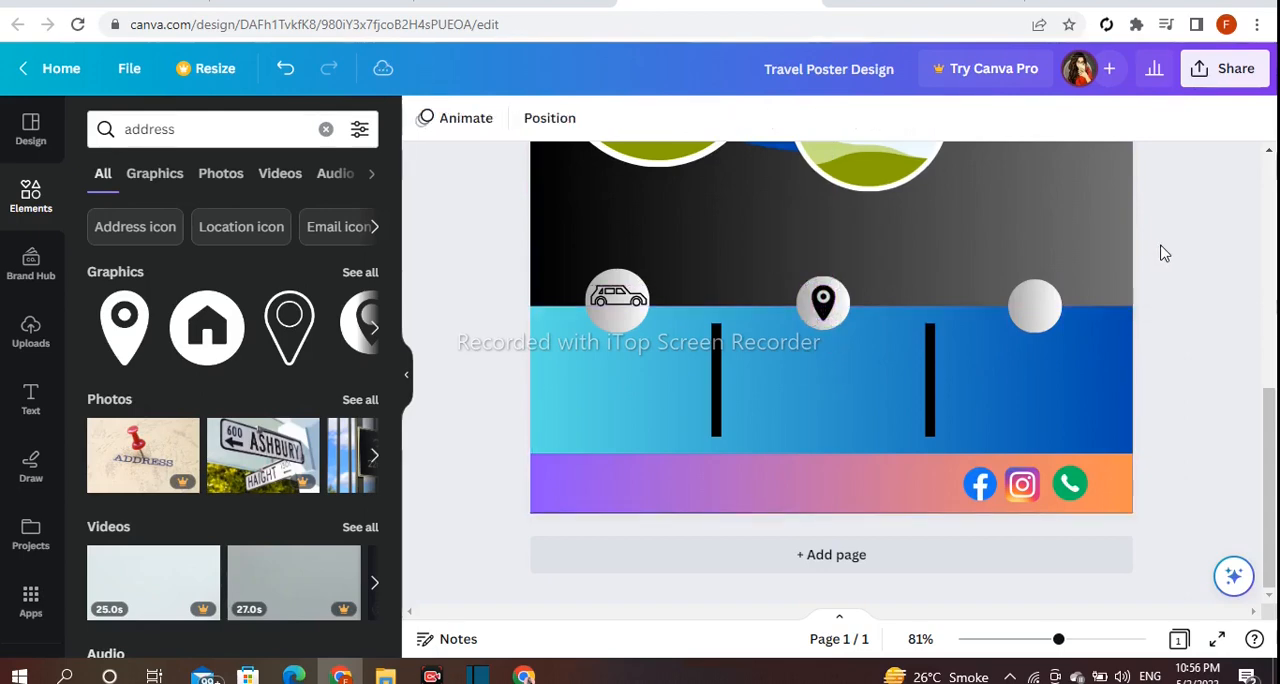
Search the elements for "airplane", add the solid airplane silhouette, and shrink it to icon size beside the third gradient circle.
{"action": "left_click", "coordinate": [103, 128]}
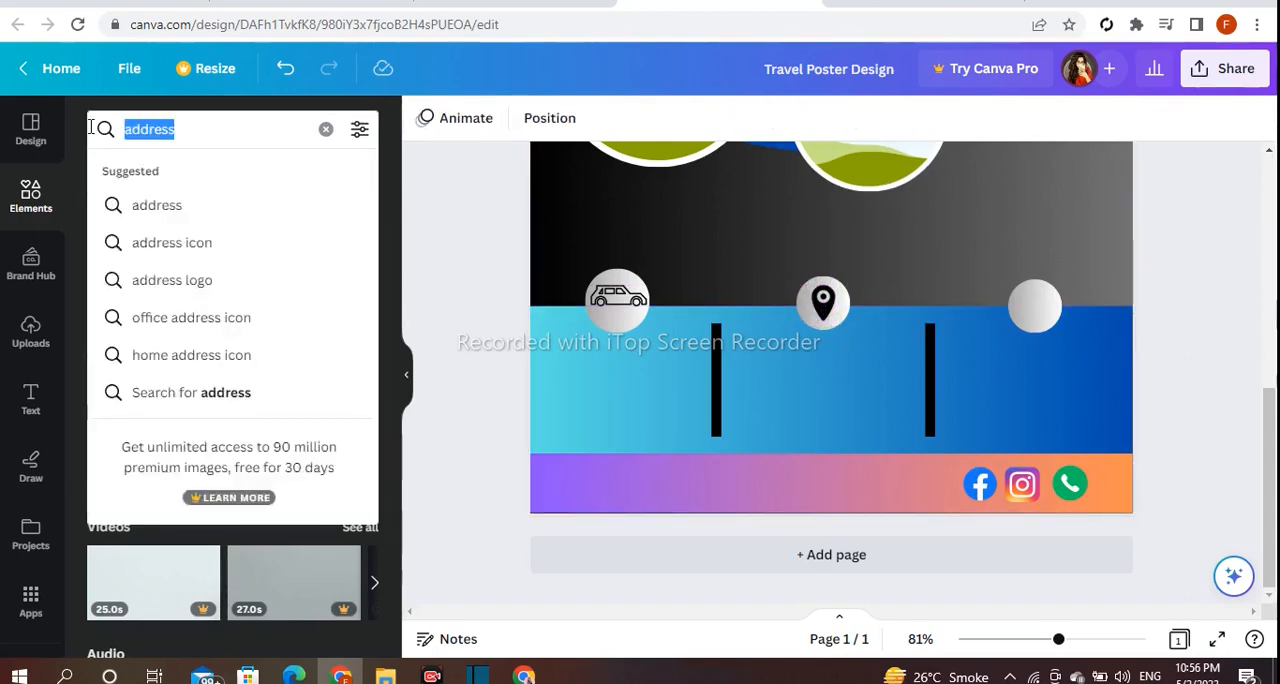
{"action": "type", "text": "airp"}
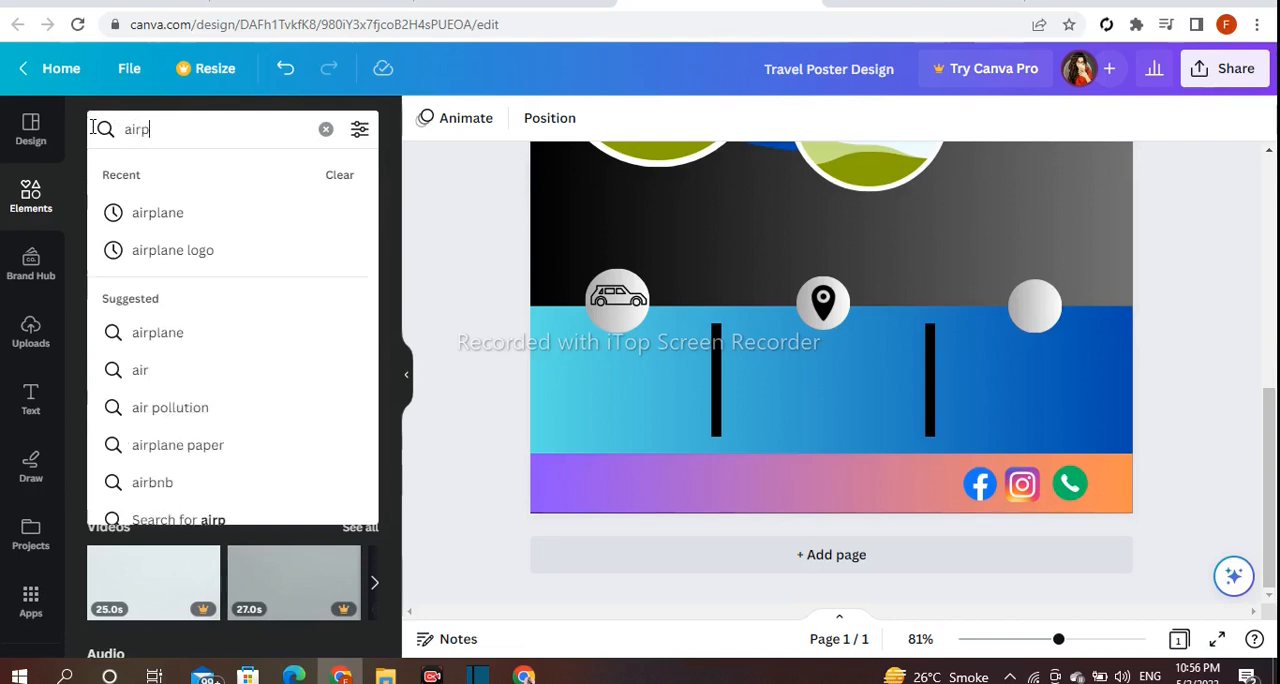
{"action": "key", "text": "Return"}
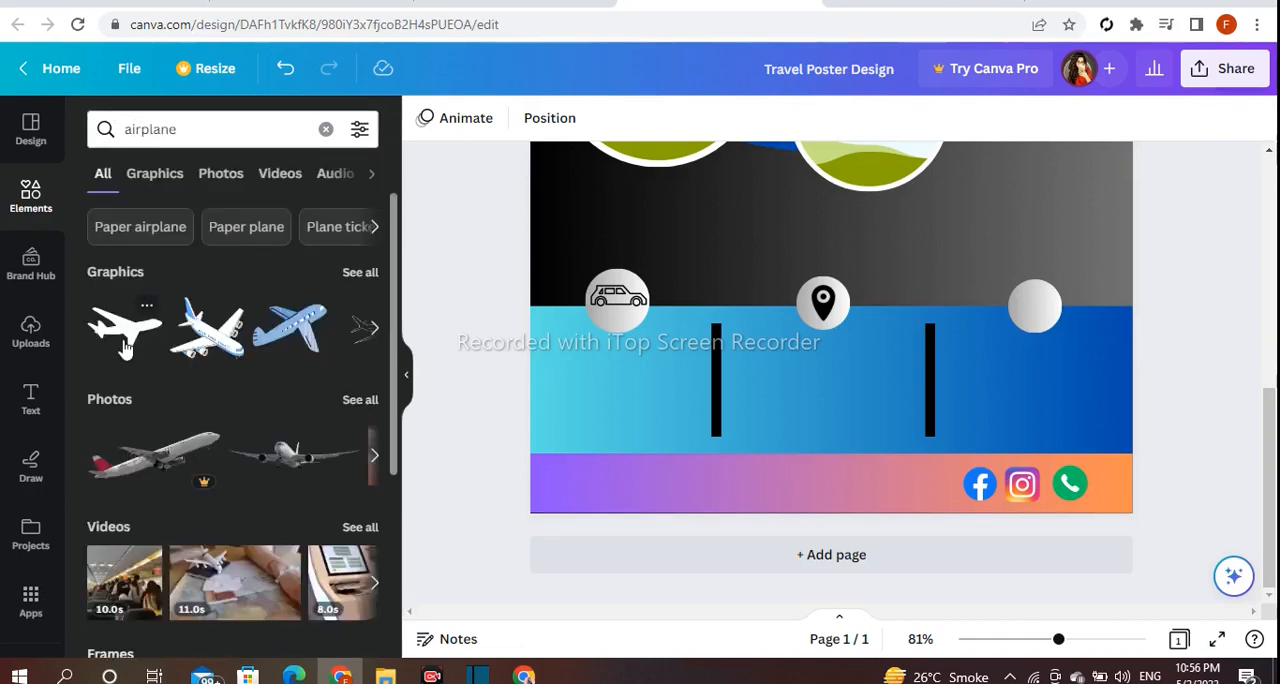
{"action": "left_click", "coordinate": [784, 158]}
{"action": "left_click_drag", "start_coordinate": [784, 160], "coordinate": [721, 397]}
{"action": "left_click_drag", "start_coordinate": [891, 253], "coordinate": [769, 380]}
{"action": "left_click_drag", "start_coordinate": [714, 432], "coordinate": [1023, 374]}
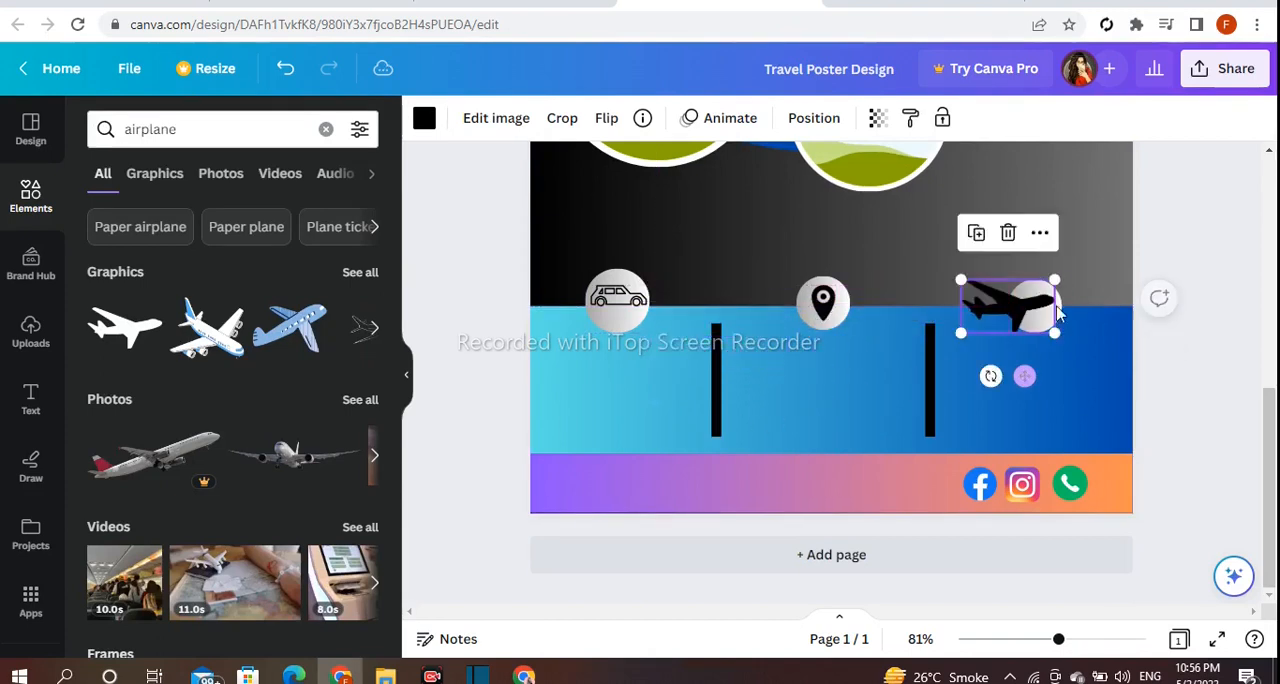
{"action": "left_click_drag", "start_coordinate": [1060, 282], "coordinate": [1022, 303]}
Enlarge the middle gradient circle slightly and recentre the location pin within it.
{"action": "left_click", "coordinate": [842, 297]}
{"action": "left_click_drag", "start_coordinate": [850, 276], "coordinate": [858, 269]}
{"action": "left_click", "coordinate": [824, 308]}
{"action": "left_click_drag", "start_coordinate": [839, 362], "coordinate": [844, 360]}
Enlarge the third gradient circle slightly and centre the airplane icon inside it.
{"action": "left_click", "coordinate": [1028, 315]}
{"action": "left_click_drag", "start_coordinate": [1008, 334], "coordinate": [1003, 340]}
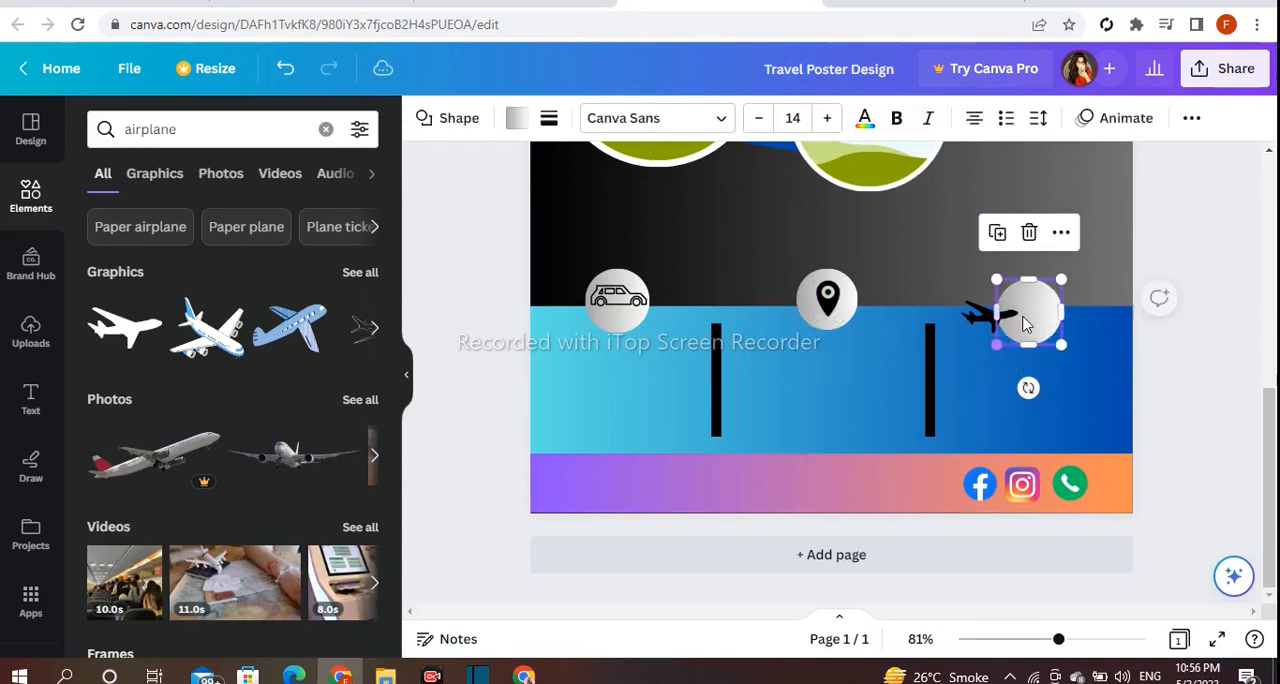
{"action": "left_click", "coordinate": [983, 326]}
{"action": "left_click_drag", "start_coordinate": [1005, 375], "coordinate": [1042, 363]}
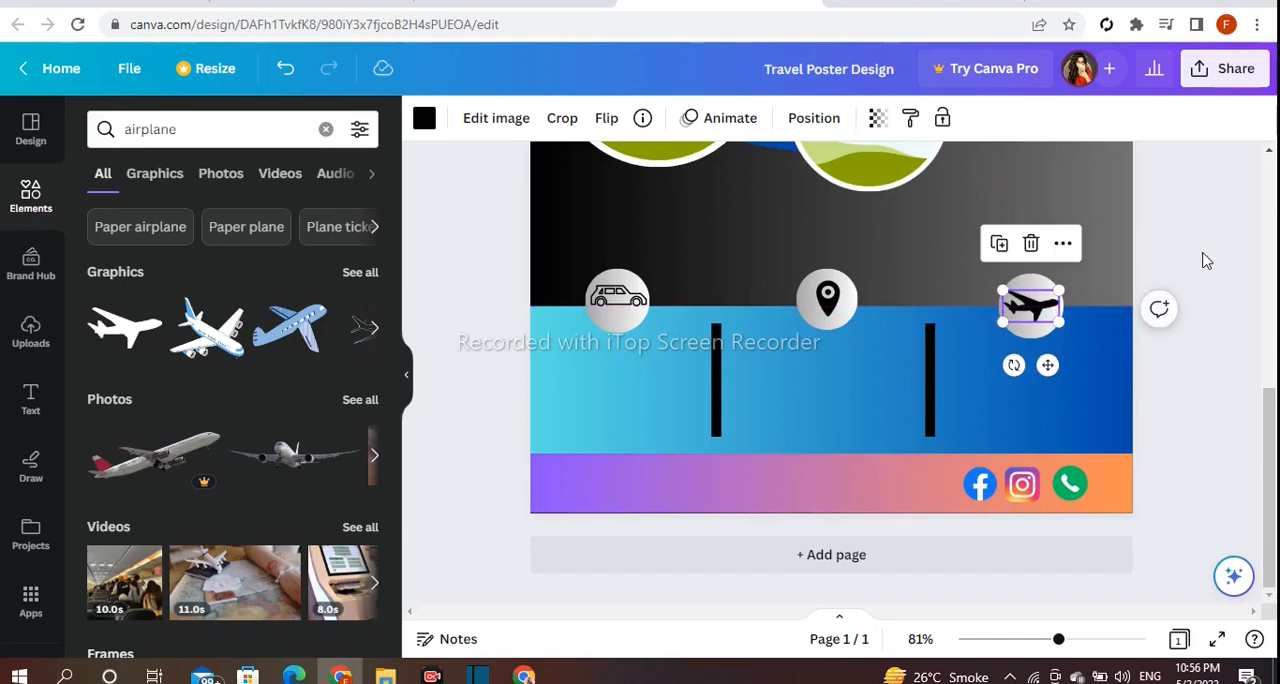
{"action": "left_click", "coordinate": [1206, 261]}
Place a copy of the location pin at the left end of the purple-orange footer strip.
{"action": "left_click", "coordinate": [831, 225]}
{"action": "left_click", "coordinate": [828, 306]}
{"action": "left_click_drag", "start_coordinate": [846, 360], "coordinate": [610, 526]}
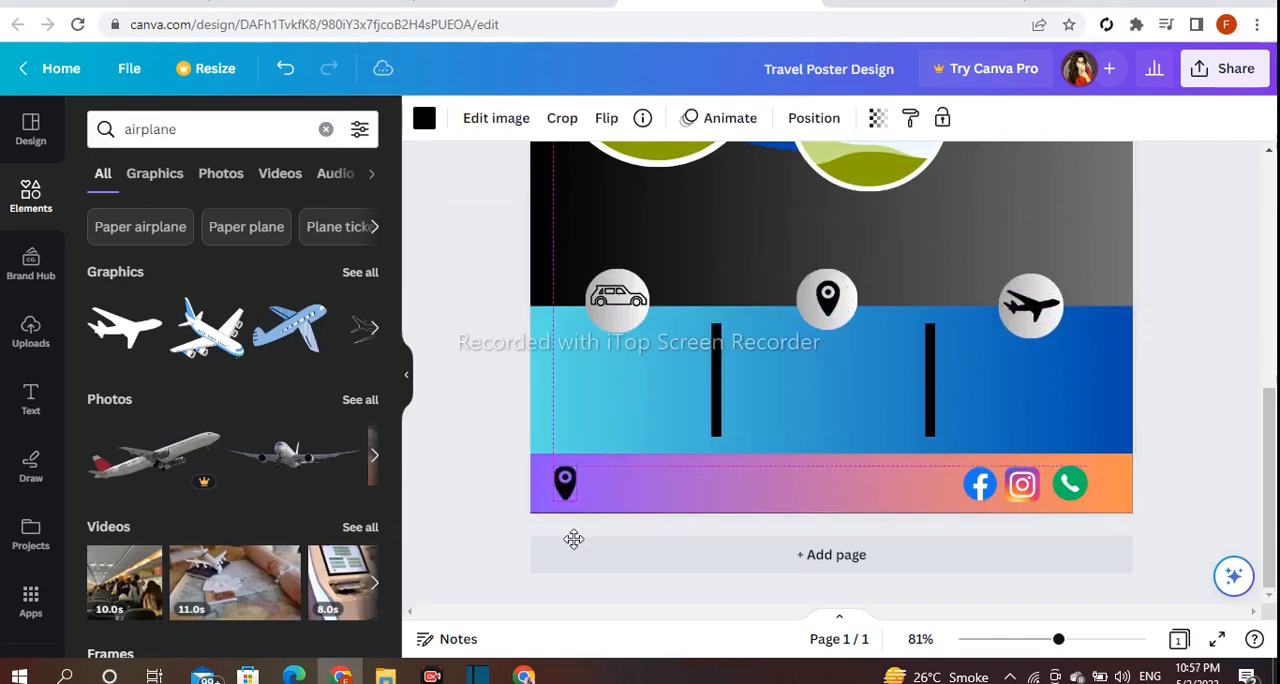
Duplicate the airplane icon, shrink the copy, and move it onto the red square of the left grey ticket.
{"action": "left_click_drag", "start_coordinate": [1050, 355], "coordinate": [1066, 342]}
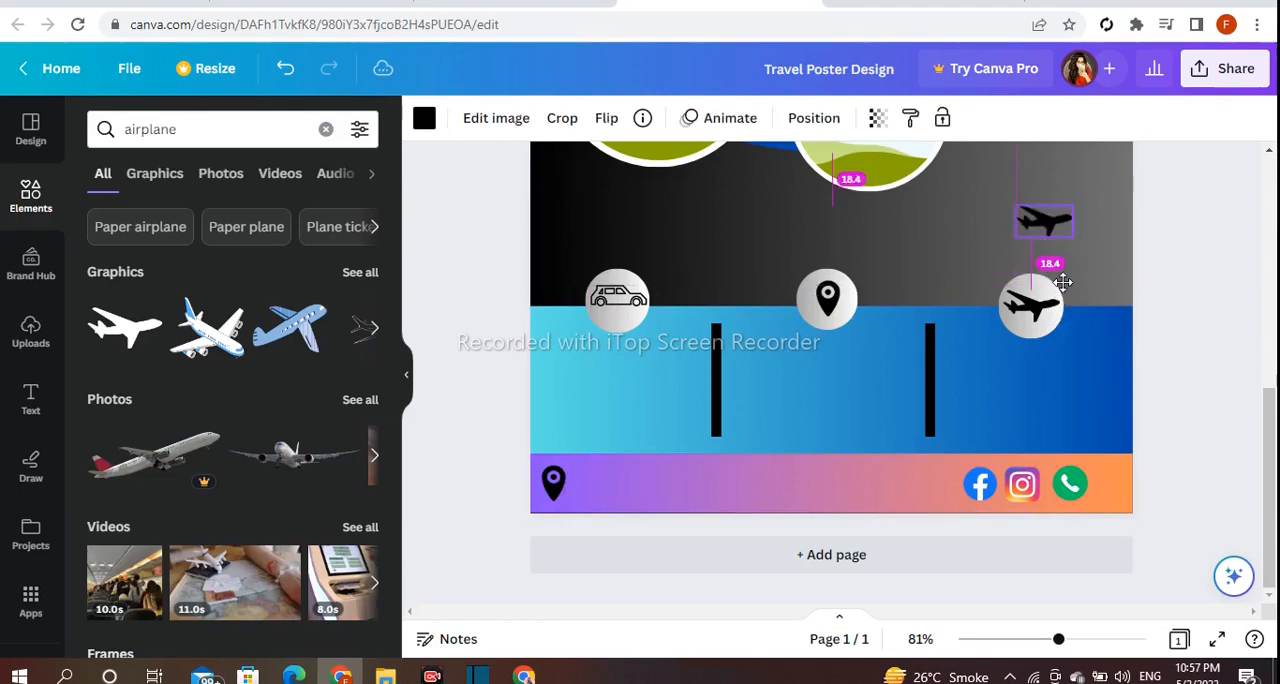
{"action": "left_click_drag", "start_coordinate": [1267, 477], "coordinate": [1267, 368]}
{"action": "left_click_drag", "start_coordinate": [1049, 494], "coordinate": [1035, 345]}
{"action": "left_click_drag", "start_coordinate": [1270, 448], "coordinate": [1275, 370]}
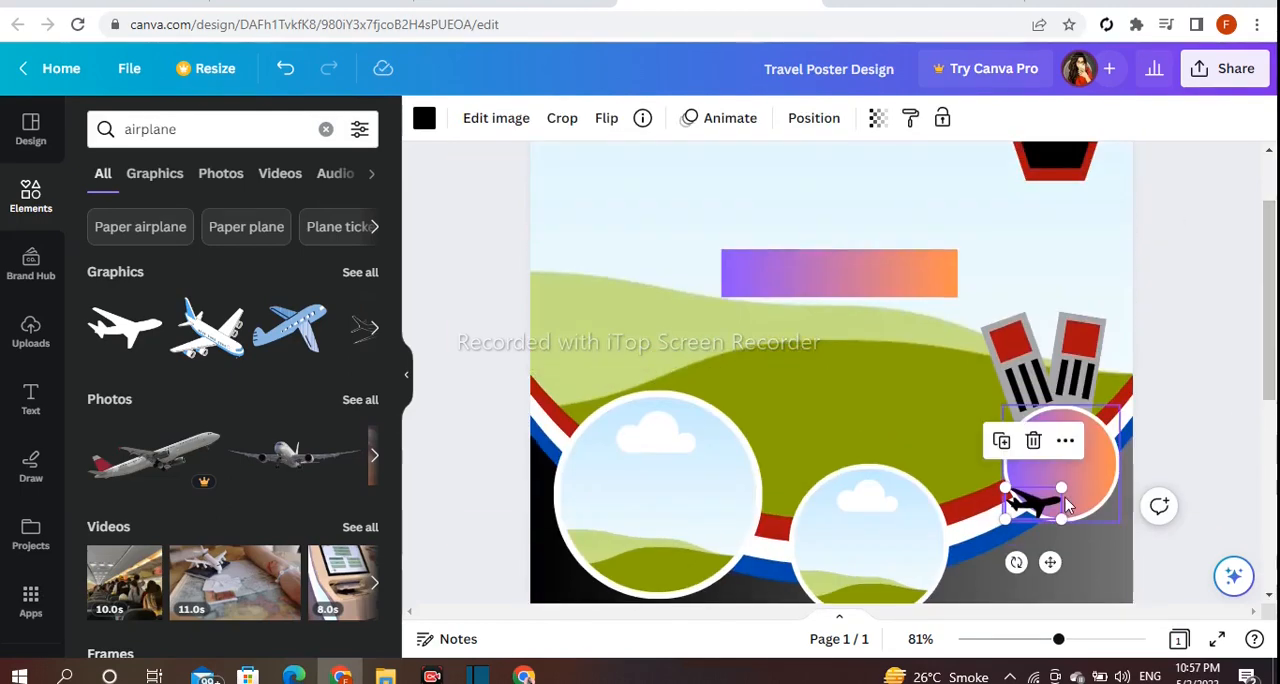
{"action": "left_click_drag", "start_coordinate": [1061, 488], "coordinate": [1041, 500]}
{"action": "left_click_drag", "start_coordinate": [1039, 562], "coordinate": [1041, 473]}
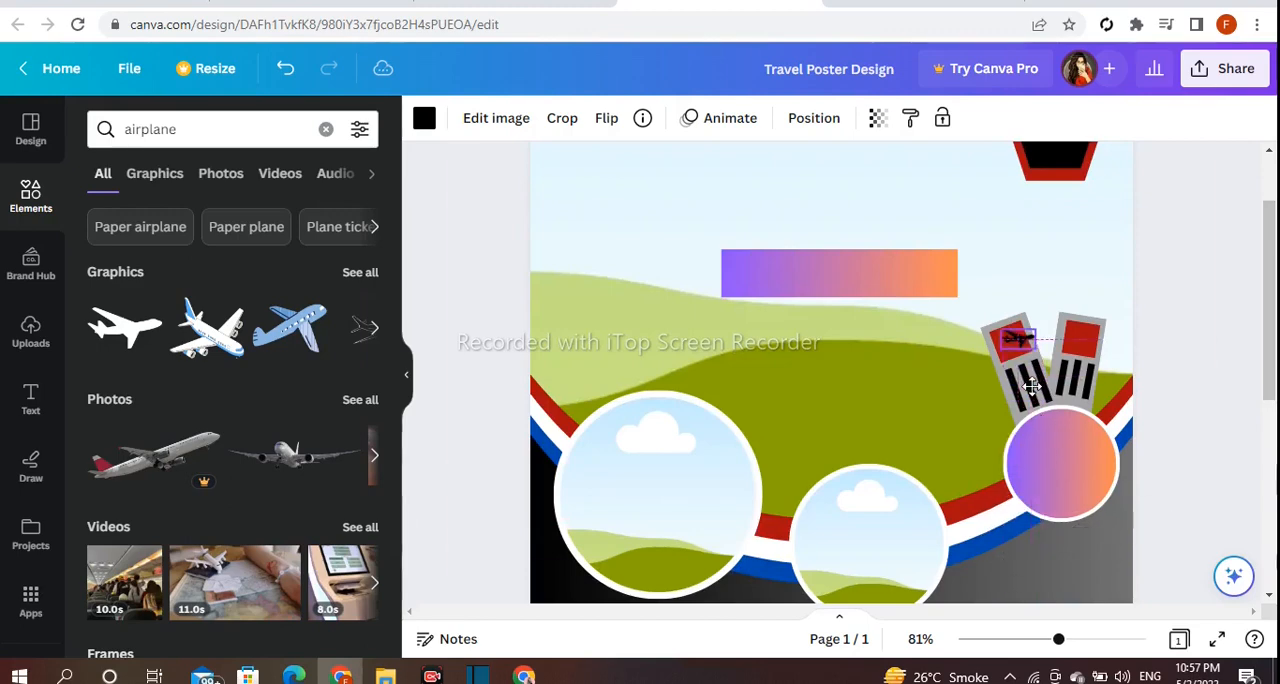
Rotate the small airplane to match the left ticket's tilt, recolour it white, and centre it in the red square.
{"action": "left_click_drag", "start_coordinate": [1027, 398], "coordinate": [1032, 430]}
{"action": "left_click_drag", "start_coordinate": [1046, 385], "coordinate": [1045, 386]}
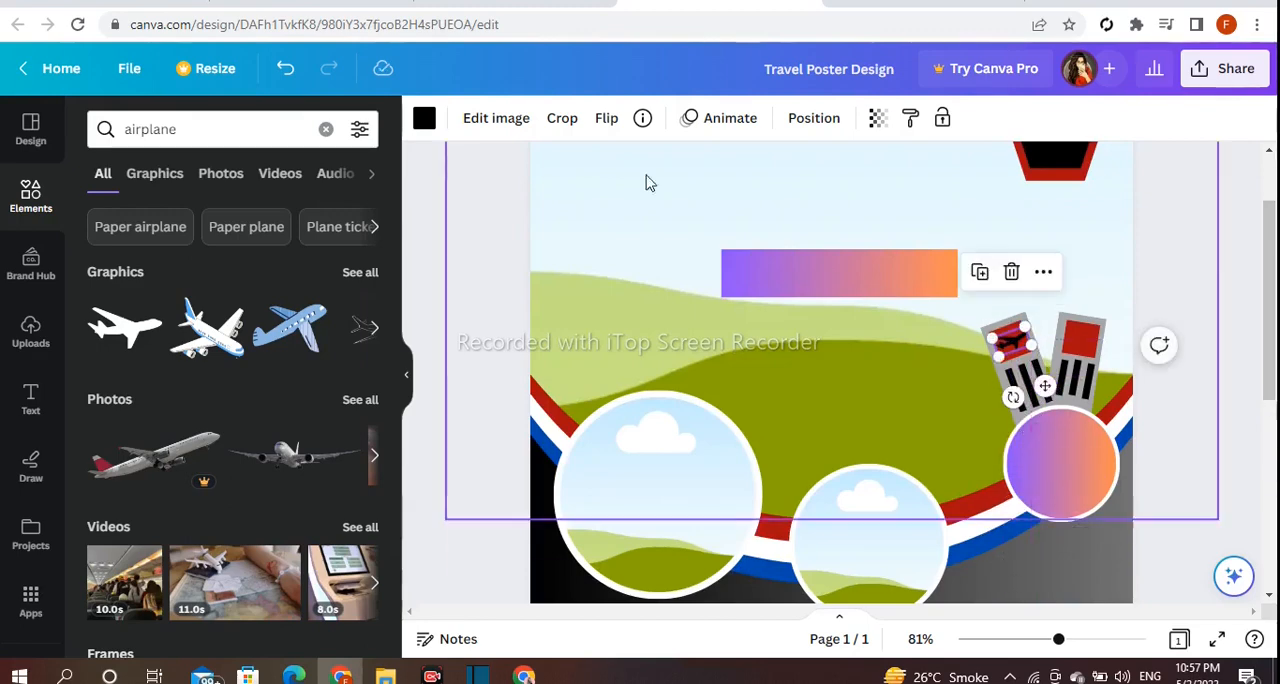
{"action": "left_click", "coordinate": [424, 119]}
{"action": "scroll", "coordinate": [360, 368], "scroll_direction": "down", "scroll_amount": 3}
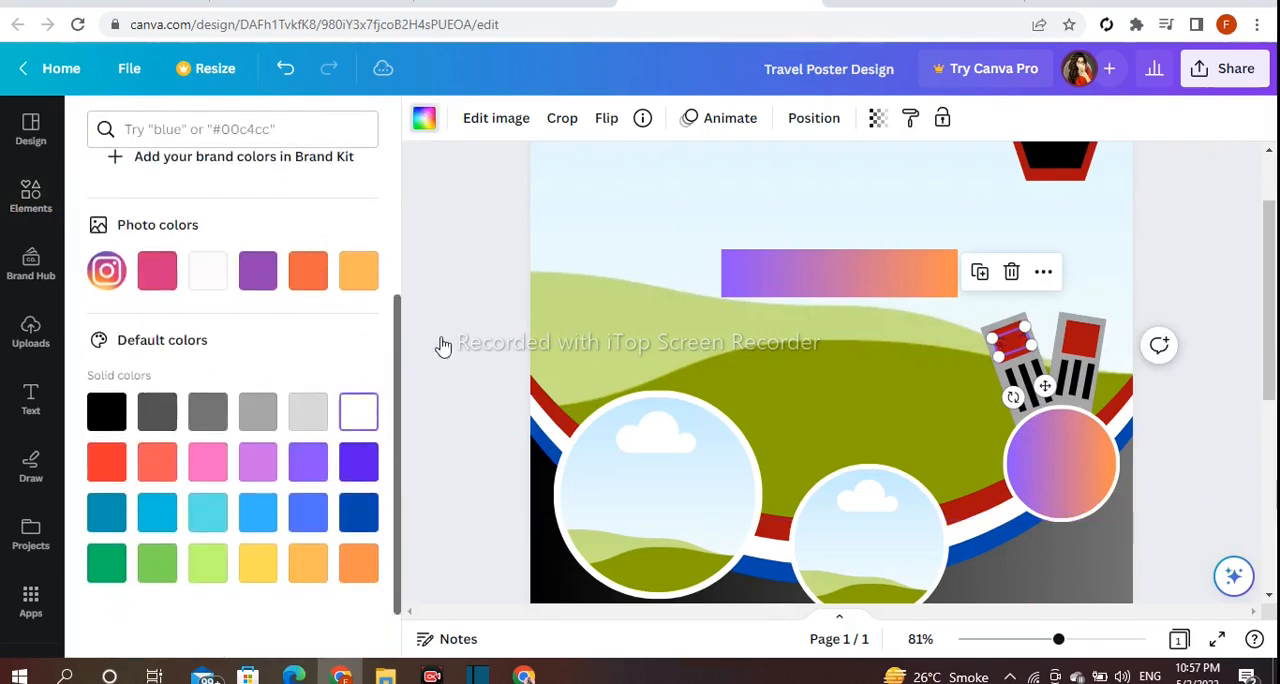
{"action": "left_click", "coordinate": [448, 298]}
{"action": "left_click", "coordinate": [1020, 332]}
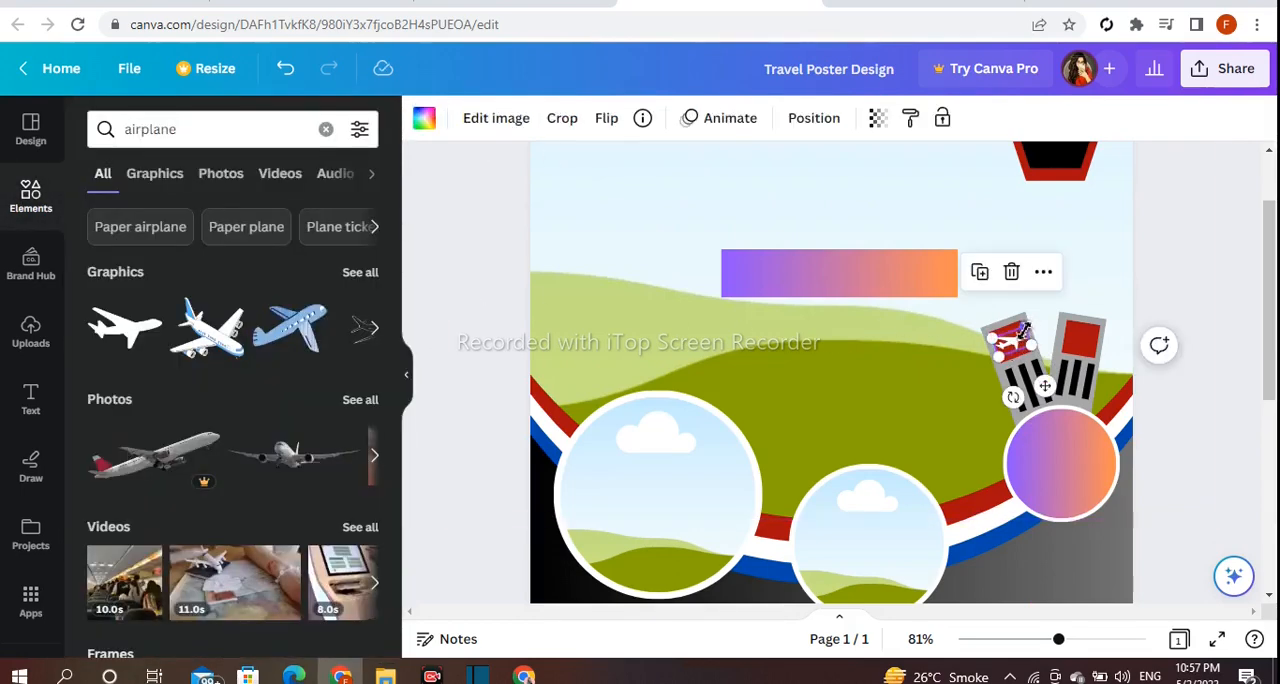
{"action": "left_click_drag", "start_coordinate": [1020, 332], "coordinate": [1022, 333]}
{"action": "left_click", "coordinate": [1178, 330]}
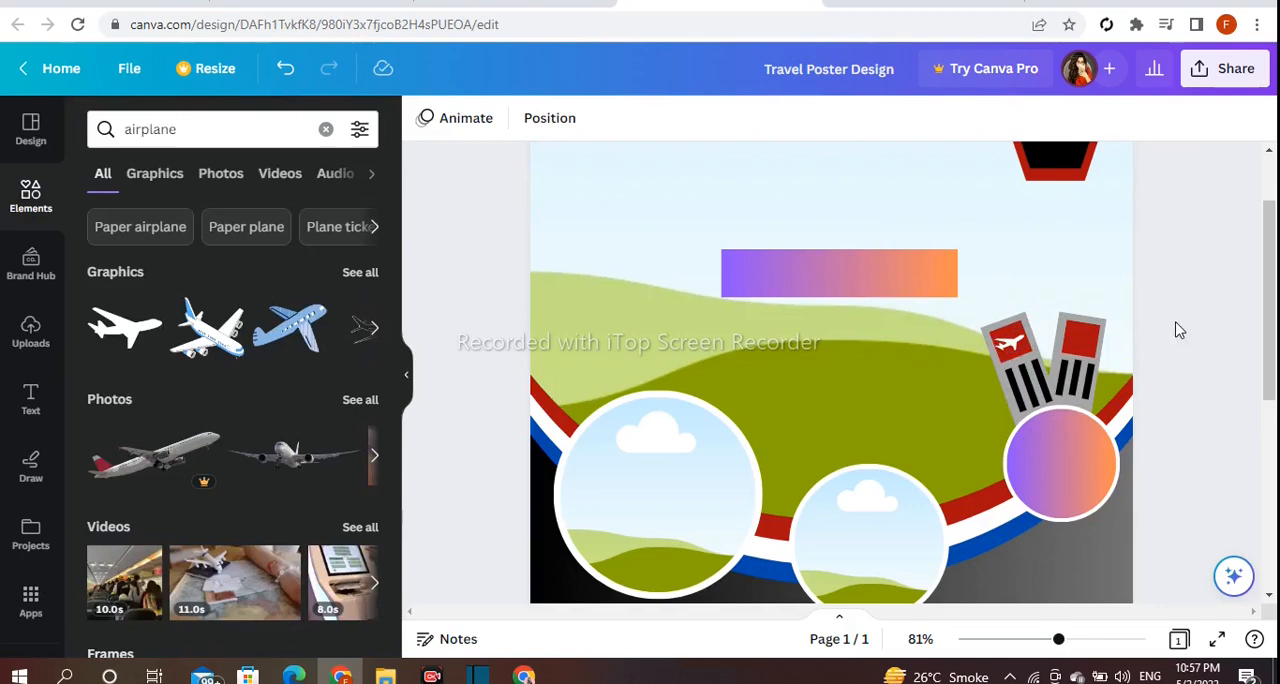
Place a copy of the white airplane on the right ticket's red square and rotate it to match the ticket.
{"action": "left_click", "coordinate": [1018, 350]}
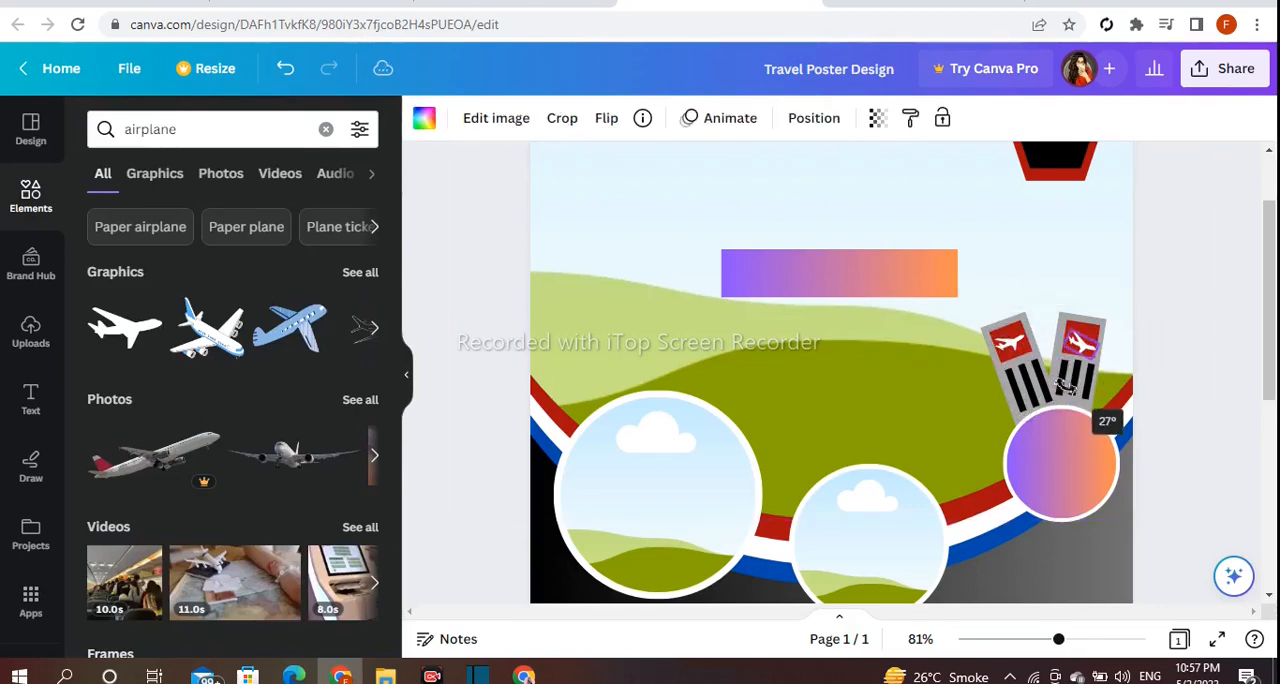
{"action": "left_click_drag", "start_coordinate": [1067, 390], "coordinate": [1101, 390]}
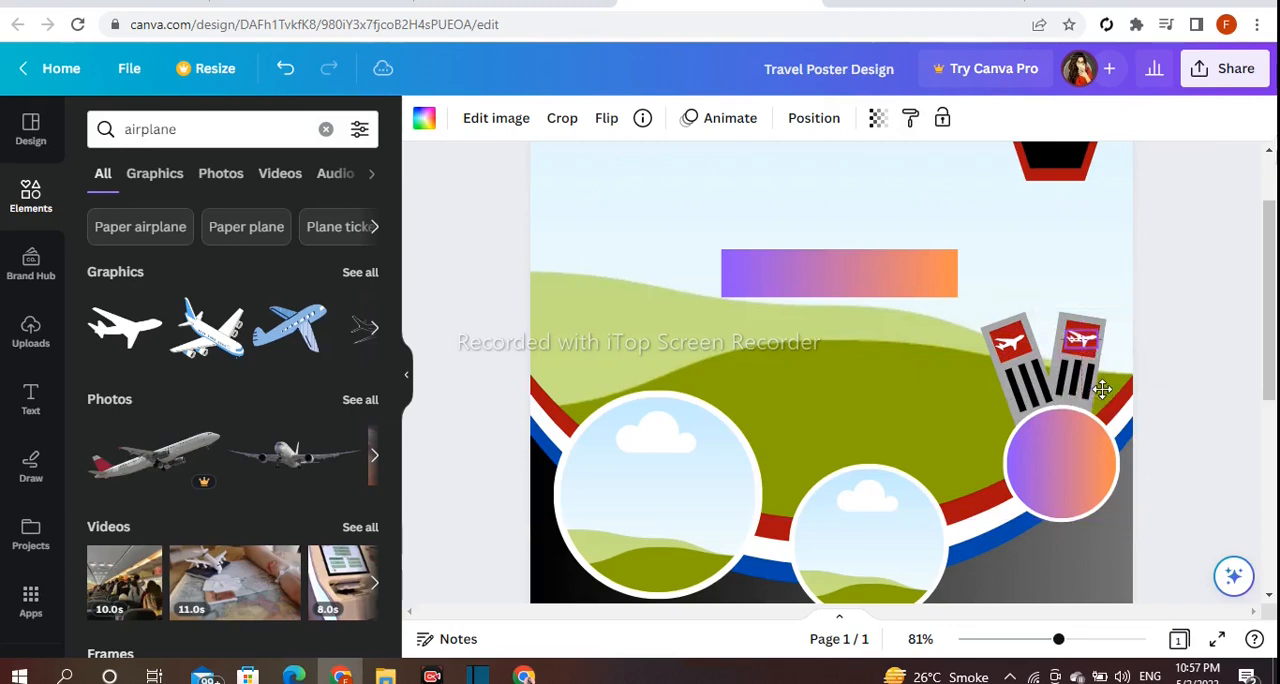
{"action": "left_click", "coordinate": [1196, 291]}
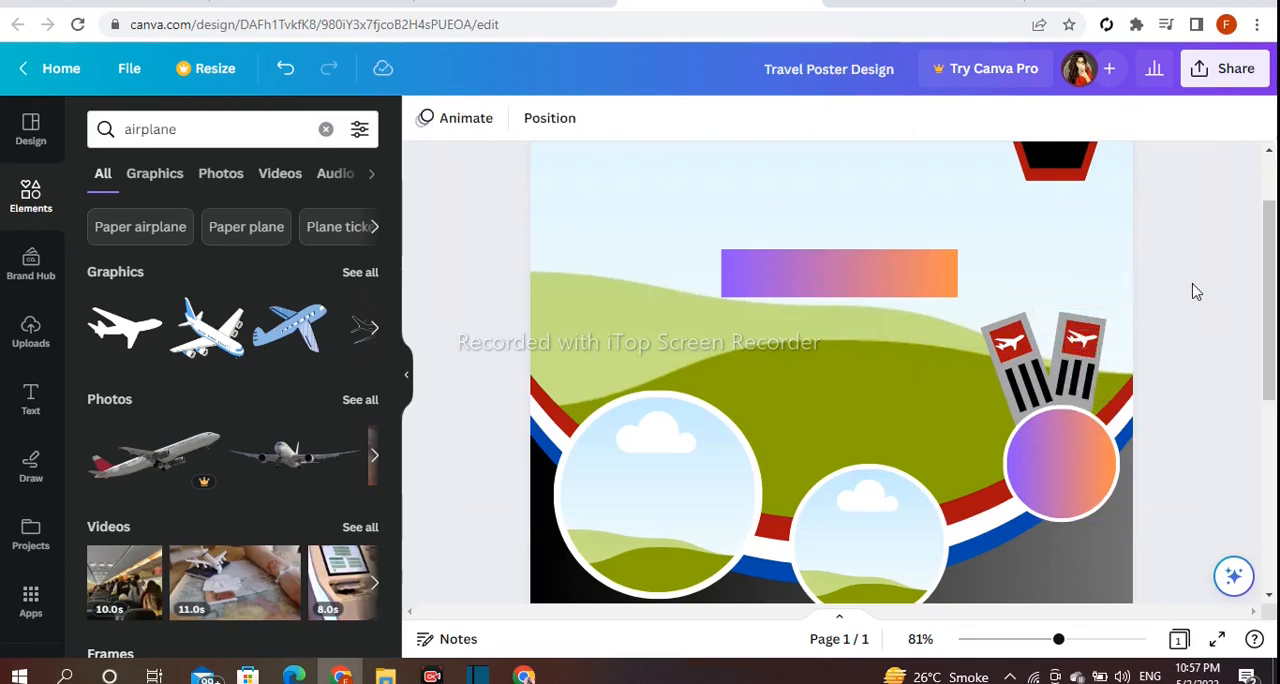
Search the graphics for "travel" and place the two-ticket graphic, sized to fit, inside the black-and-red badge at the page's top right.
{"action": "left_click", "coordinate": [326, 130]}
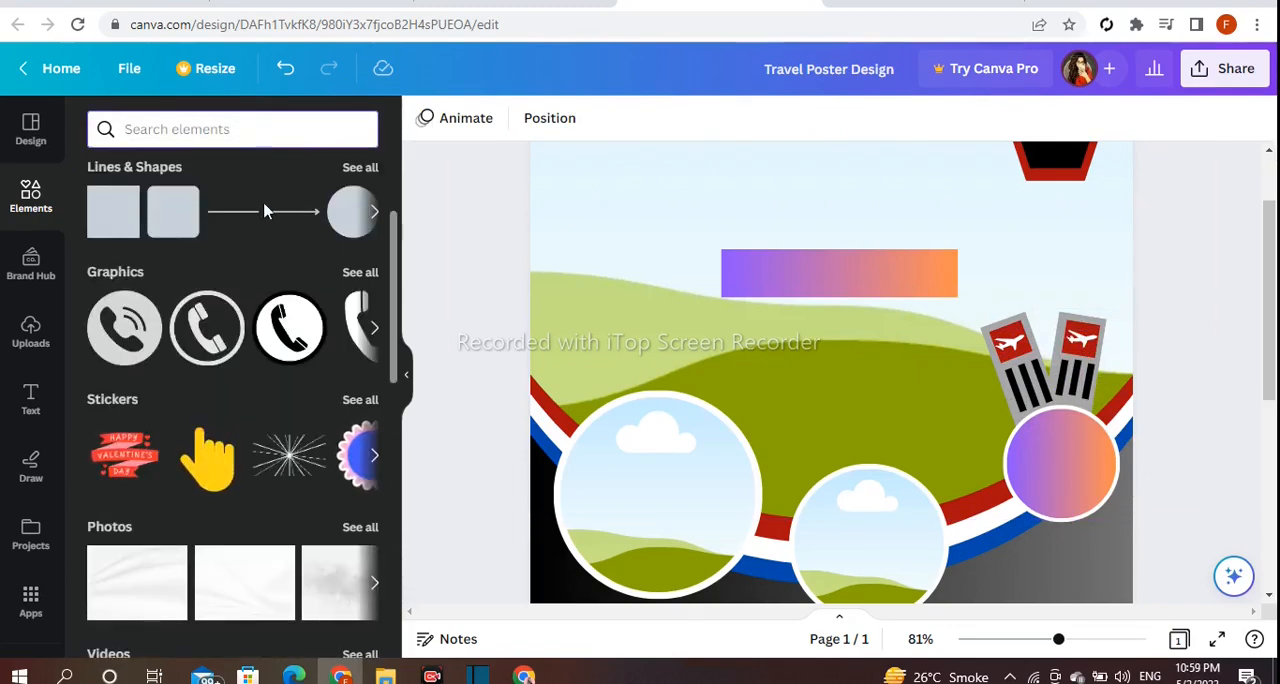
{"action": "type", "text": "travel"}
{"action": "key", "text": "Return"}
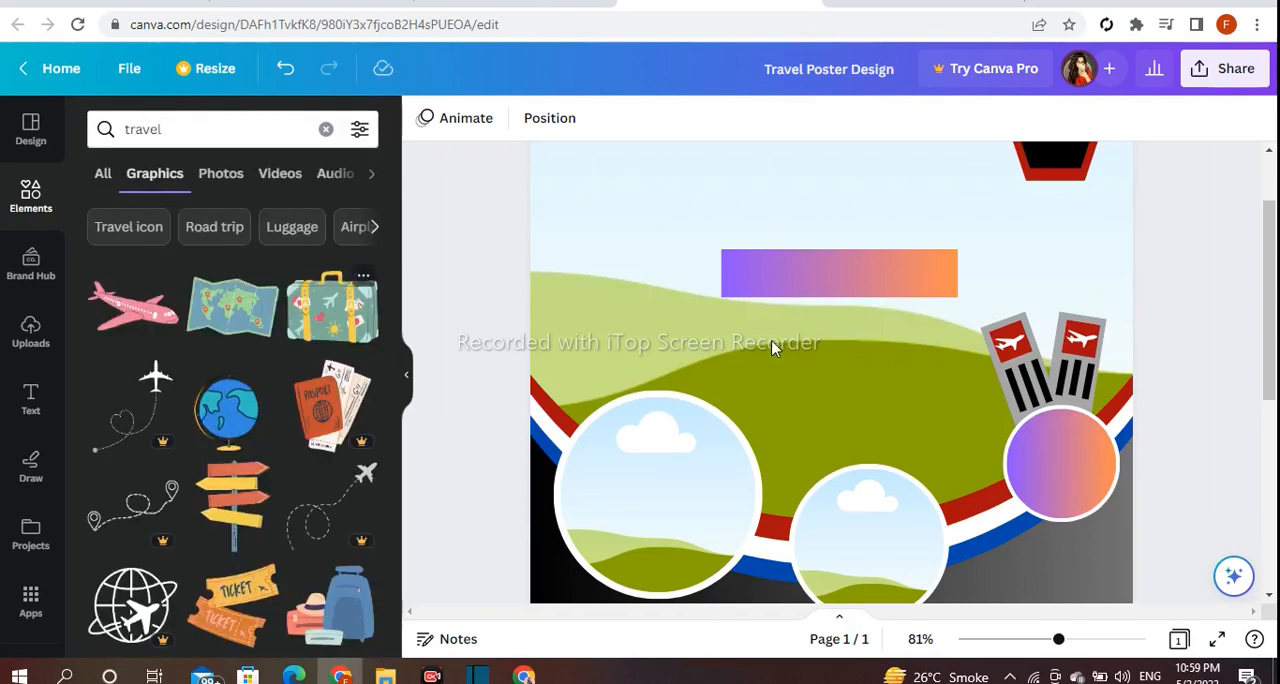
{"action": "scroll", "coordinate": [772, 347], "scroll_direction": "up", "scroll_amount": 2}
{"action": "scroll", "coordinate": [230, 420], "scroll_direction": "down", "scroll_amount": 2}
{"action": "left_click_drag", "start_coordinate": [232, 478], "coordinate": [1076, 232]}
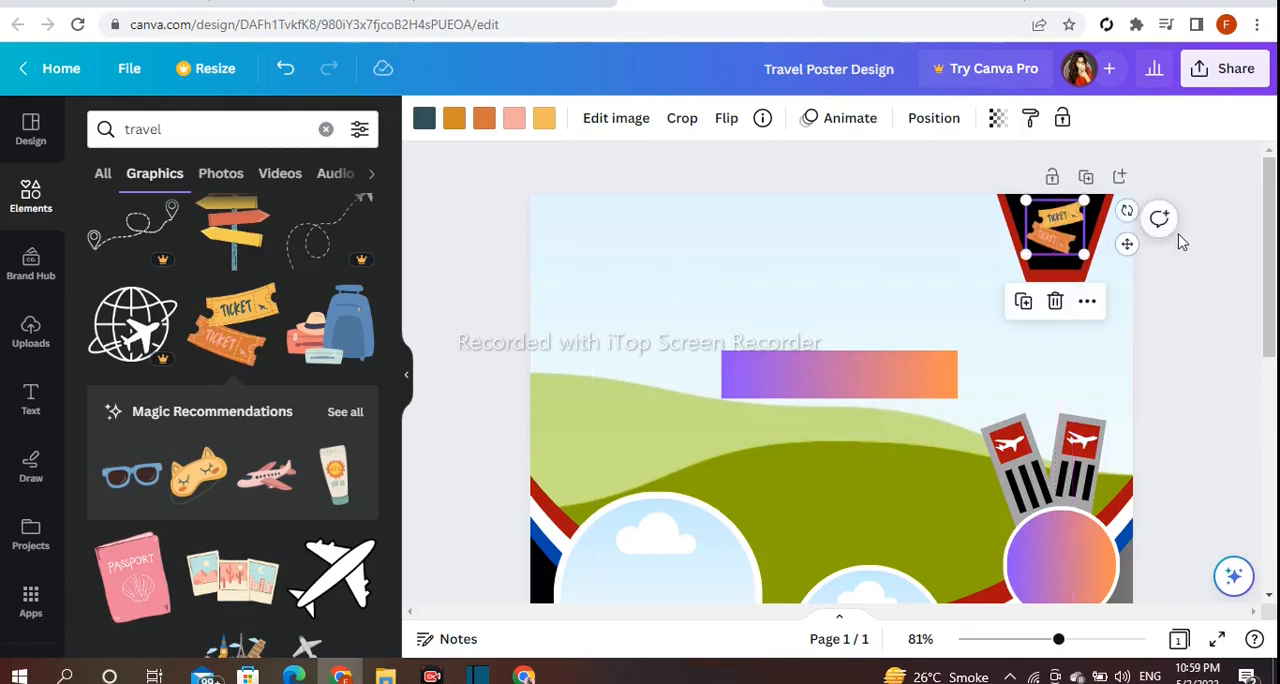
{"action": "left_click", "coordinate": [1217, 278]}
Find the travel photo of a couple sitting before green mountains and fill the large background frame with it.
{"action": "scroll", "coordinate": [357, 334], "scroll_direction": "down", "scroll_amount": 2}
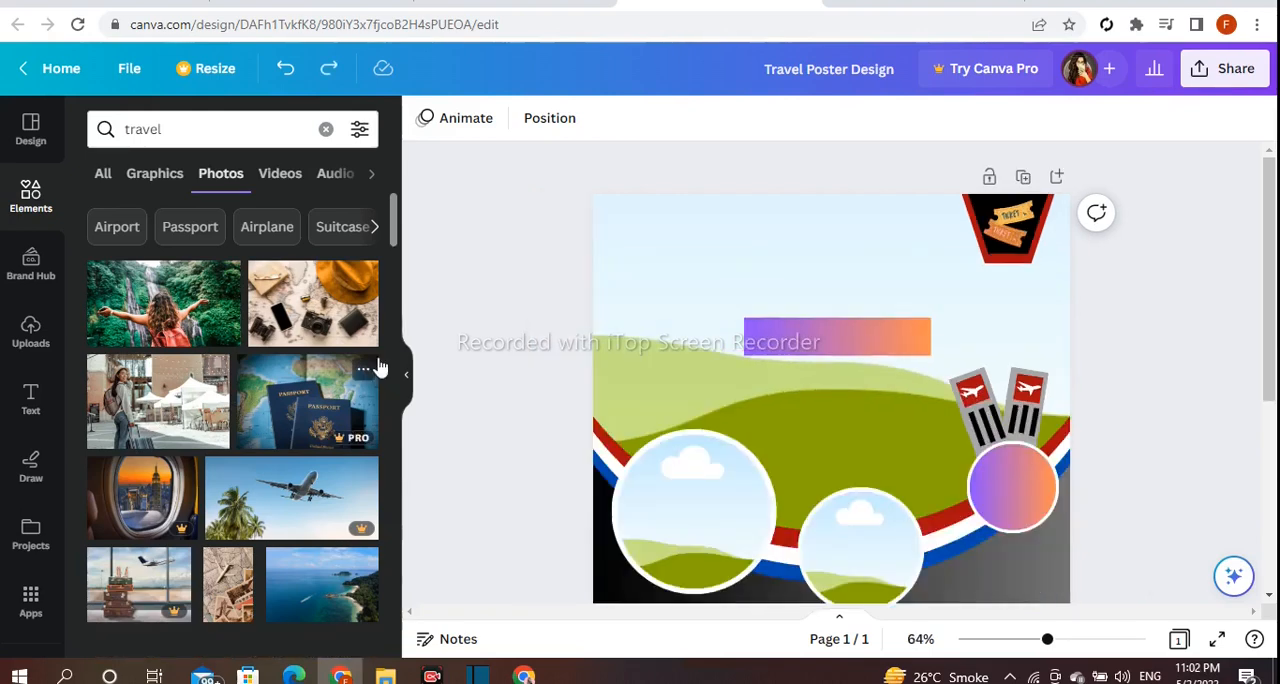
{"action": "scroll", "coordinate": [380, 363], "scroll_direction": "down", "scroll_amount": 6}
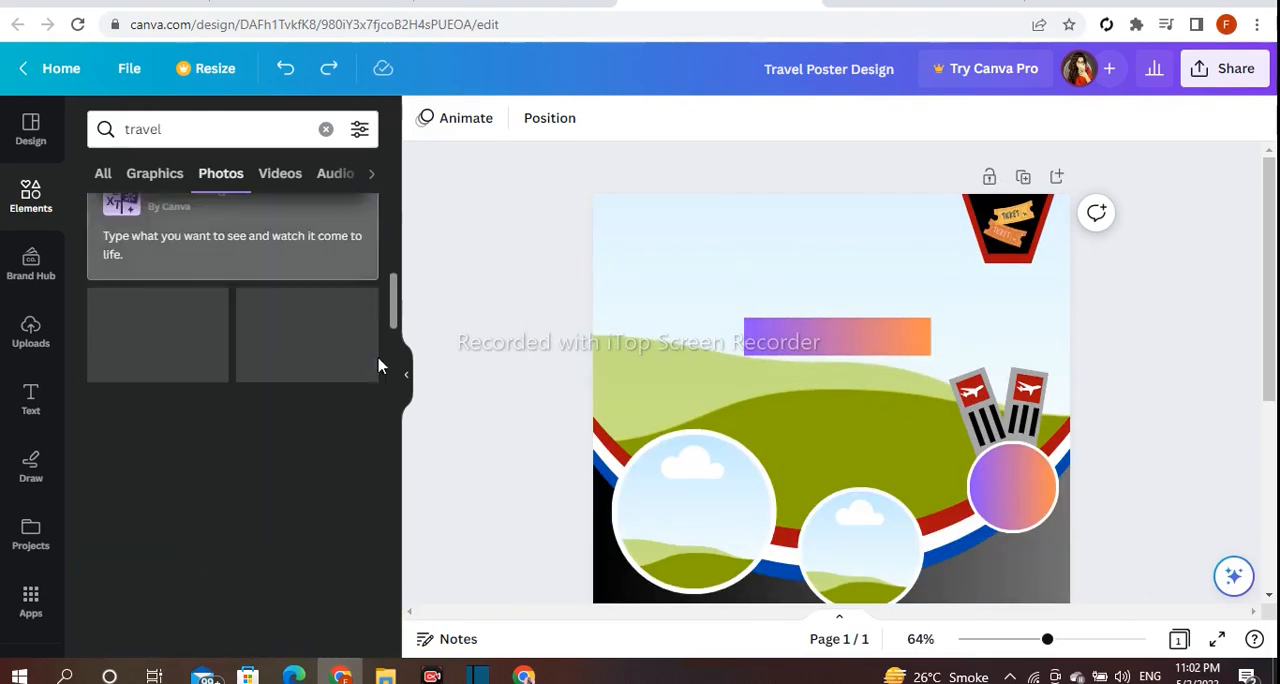
{"action": "scroll", "coordinate": [380, 368], "scroll_direction": "down", "scroll_amount": 8}
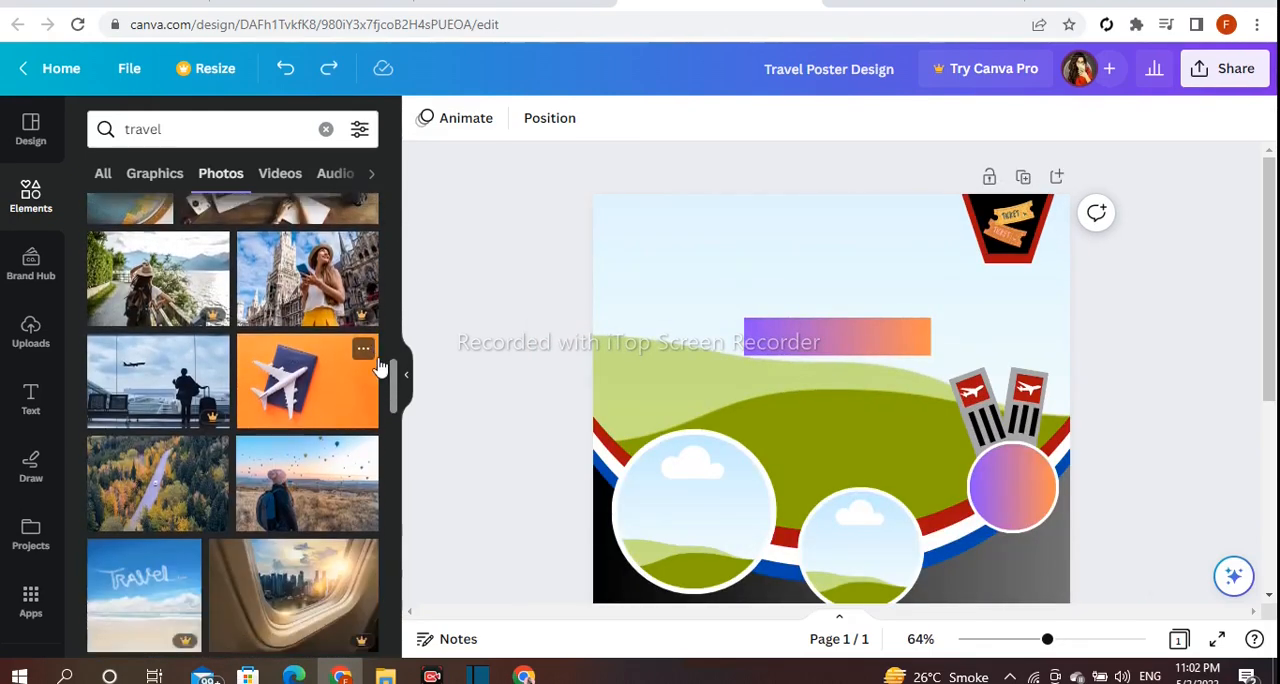
{"action": "scroll", "coordinate": [380, 368], "scroll_direction": "down", "scroll_amount": 8}
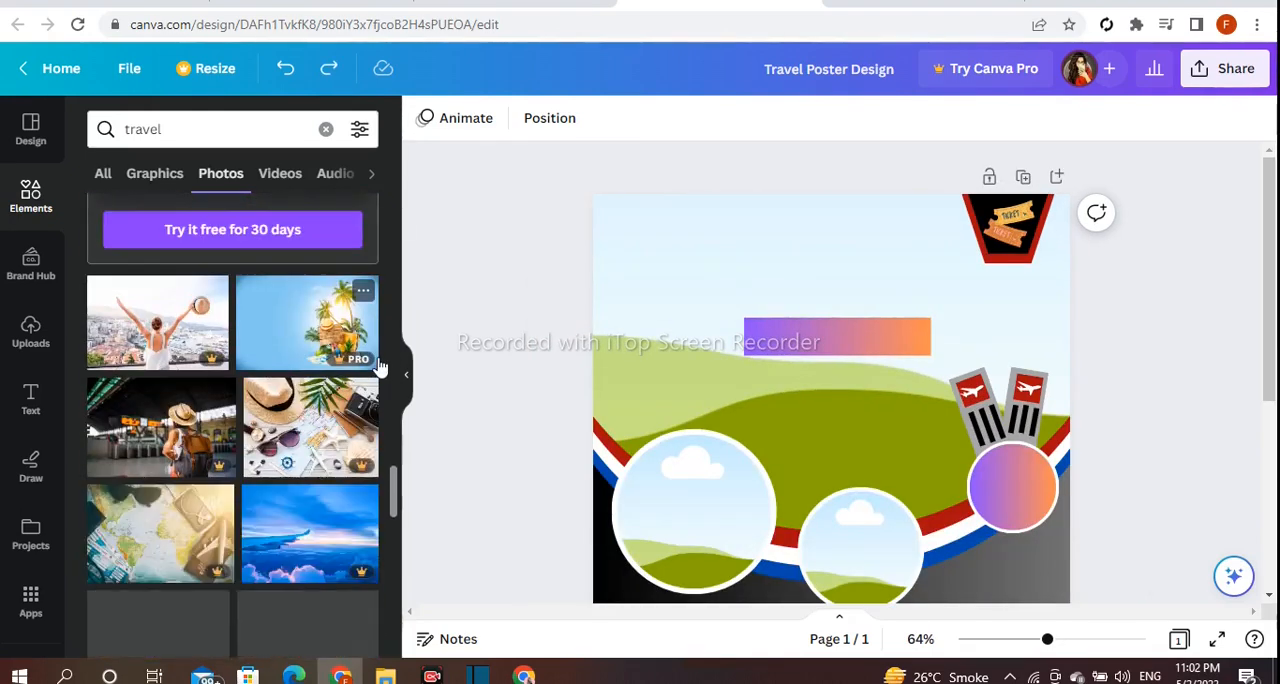
{"action": "scroll", "coordinate": [380, 368], "scroll_direction": "down", "scroll_amount": 8}
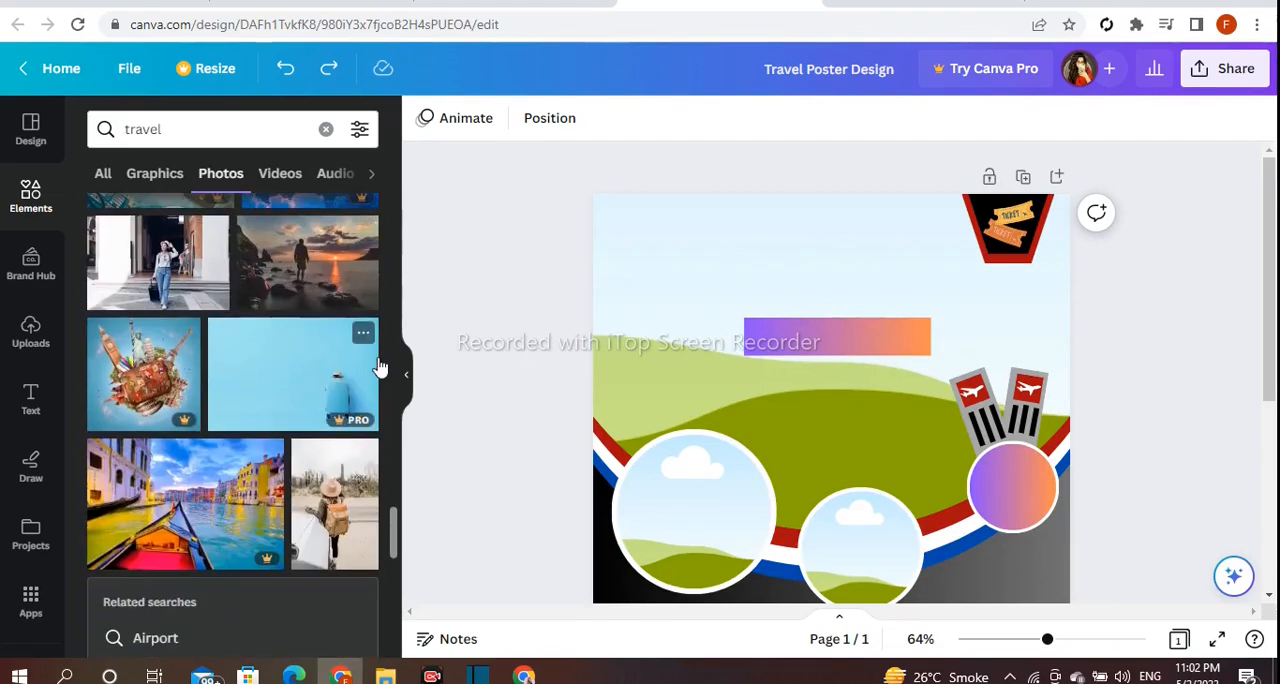
{"action": "scroll", "coordinate": [380, 368], "scroll_direction": "down", "scroll_amount": 3}
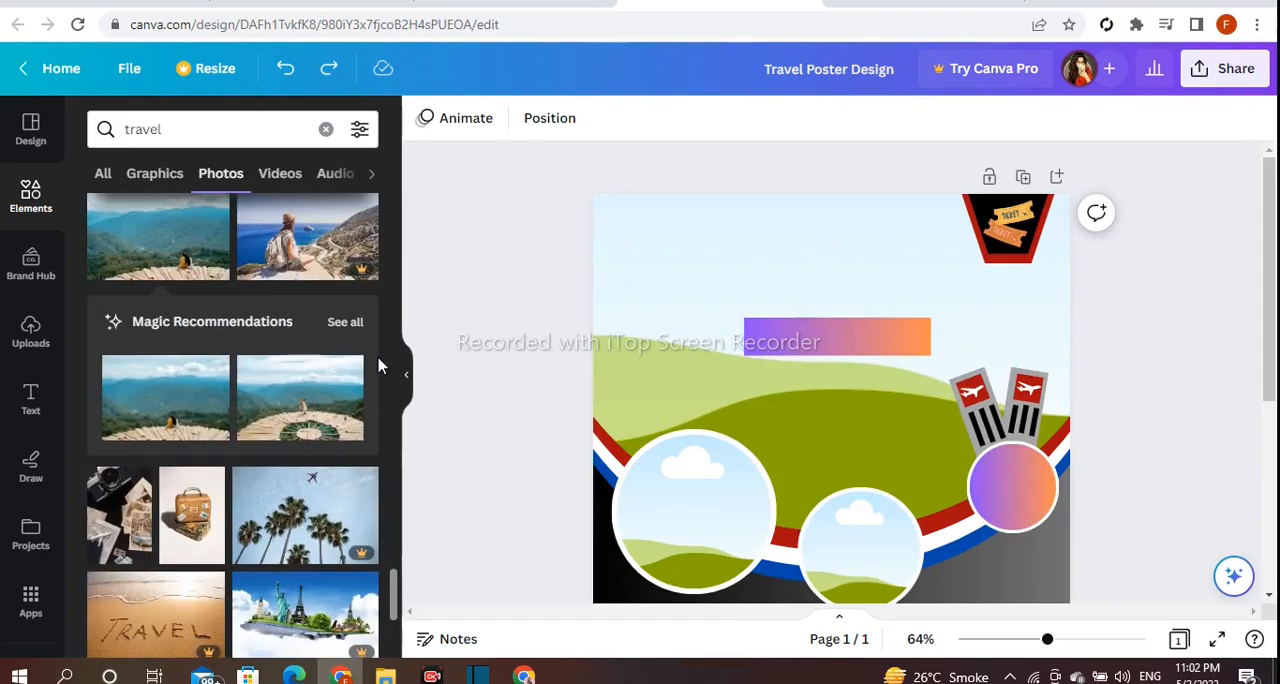
{"action": "scroll", "coordinate": [178, 466], "scroll_direction": "up", "scroll_amount": 1}
{"action": "left_click_drag", "start_coordinate": [176, 511], "coordinate": [773, 391]}
Reposition the background photo within its frame so the couple sits near the middle of the poster.
{"action": "double_click", "coordinate": [773, 391]}
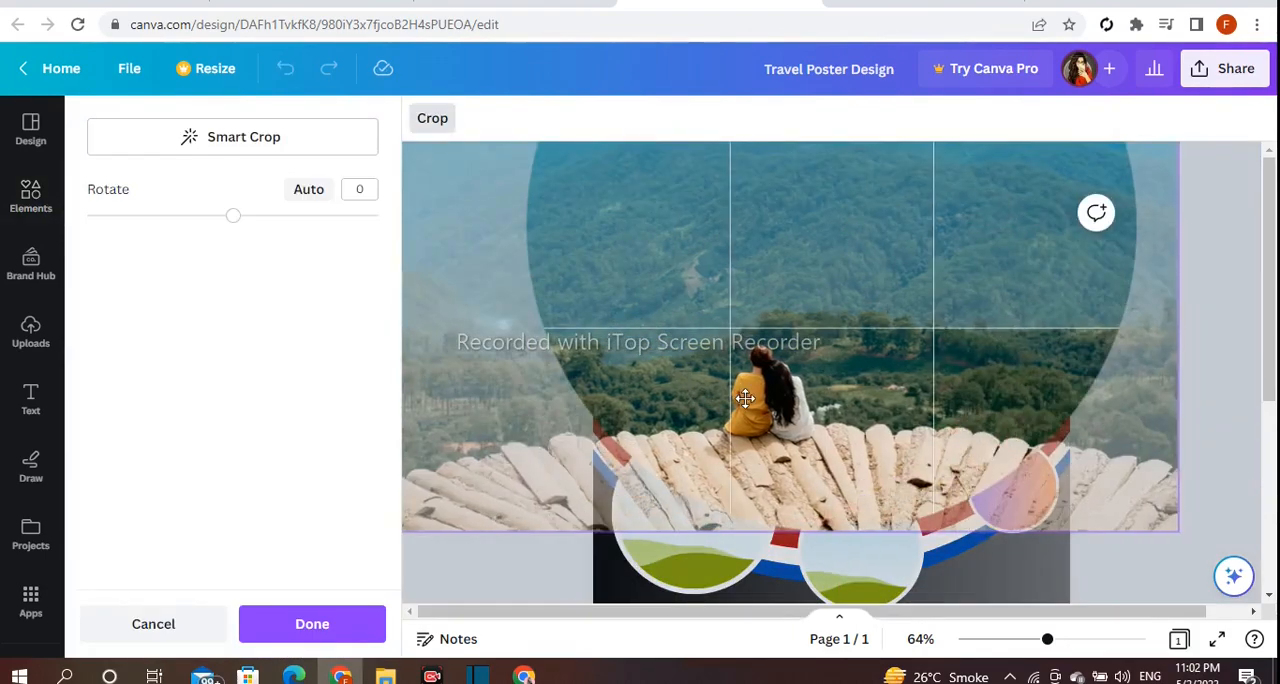
{"action": "left_click", "coordinate": [520, 572]}
{"action": "left_click", "coordinate": [522, 570]}
{"action": "double_click", "coordinate": [806, 397]}
{"action": "left_click_drag", "start_coordinate": [806, 397], "coordinate": [824, 397]}
{"action": "left_click", "coordinate": [527, 581]}
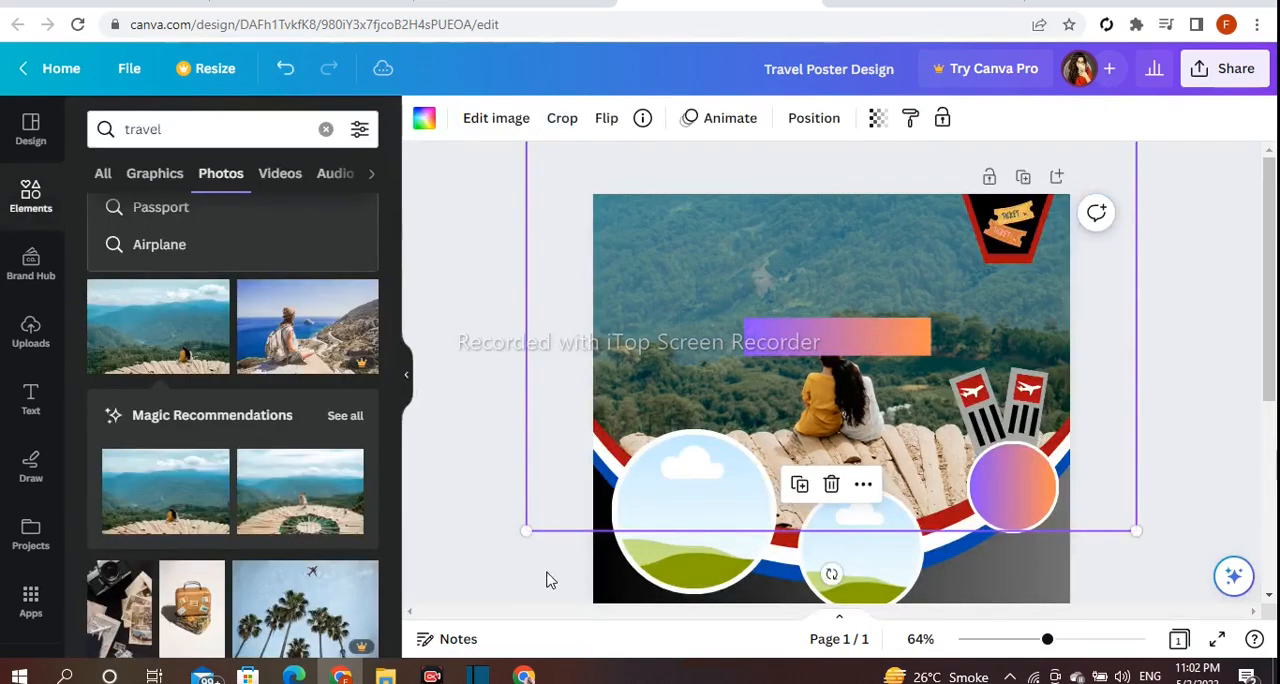
Move the purple-orange gradient rectangle up slightly so it clears the couple's heads.
{"action": "left_click", "coordinate": [840, 350]}
{"action": "left_click_drag", "start_coordinate": [840, 345], "coordinate": [840, 325]}
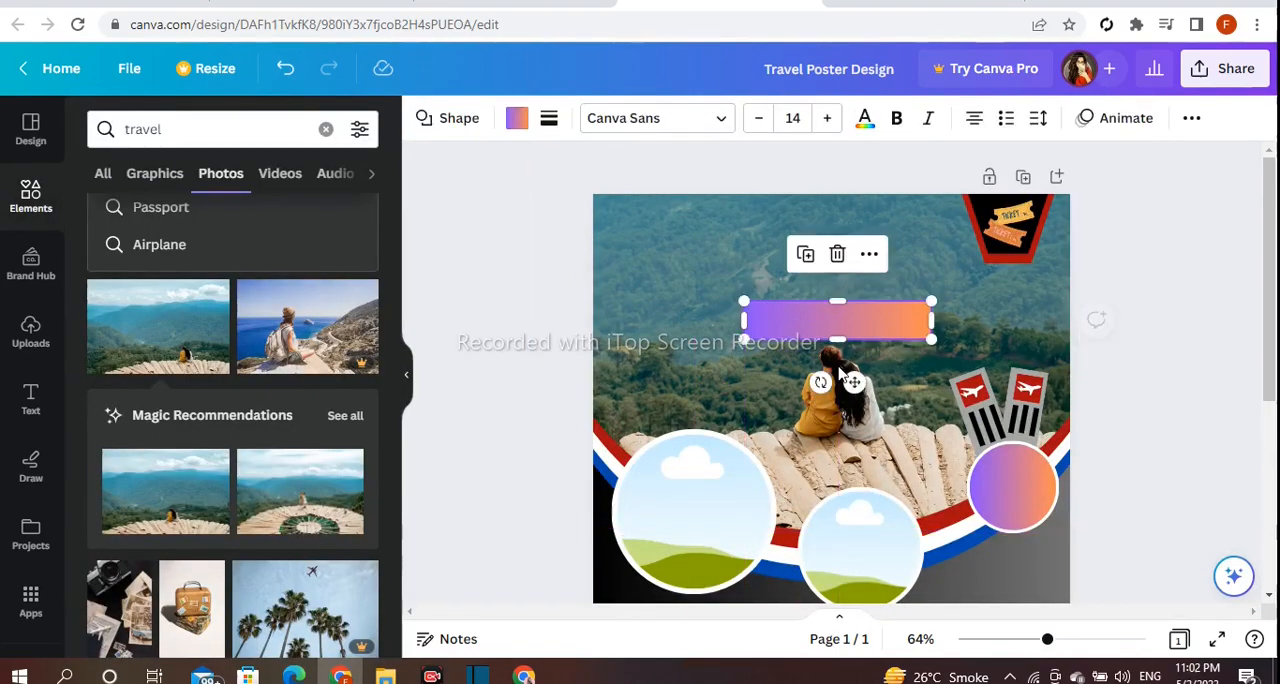
{"action": "left_click", "coordinate": [1110, 398]}
Fill the large left circular frame with the photo of the woman with a suitcase, then enlarge and centre her in the crop.
{"action": "scroll", "coordinate": [300, 449], "scroll_direction": "up", "scroll_amount": 8}
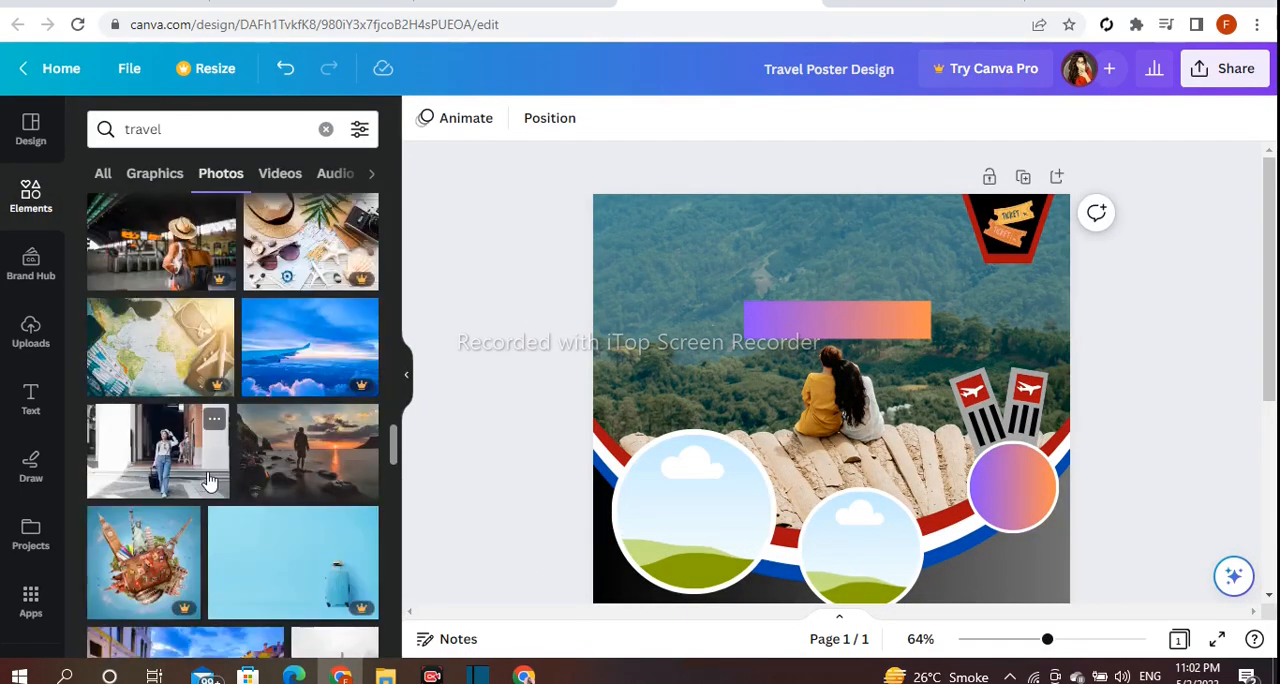
{"action": "left_click", "coordinate": [158, 450]}
{"action": "left_click_drag", "start_coordinate": [770, 490], "coordinate": [489, 419]}
{"action": "double_click", "coordinate": [630, 462]}
{"action": "left_click_drag", "start_coordinate": [676, 488], "coordinate": [701, 495]}
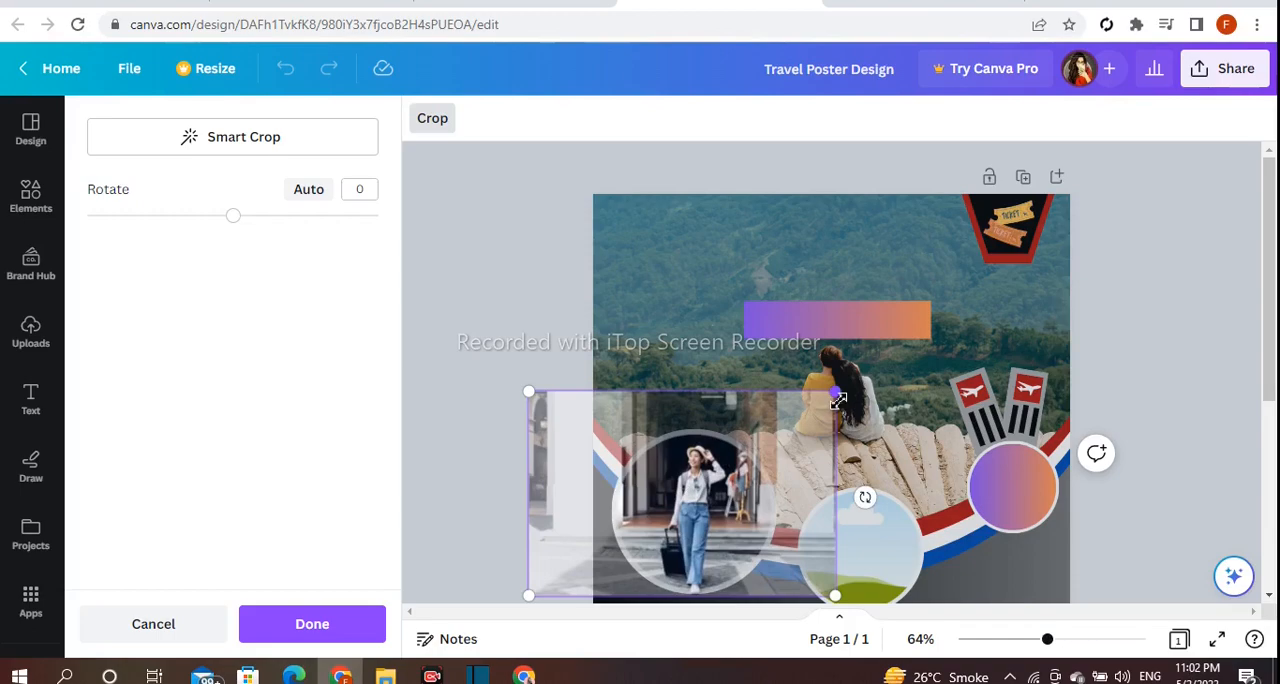
{"action": "left_click", "coordinate": [479, 388]}
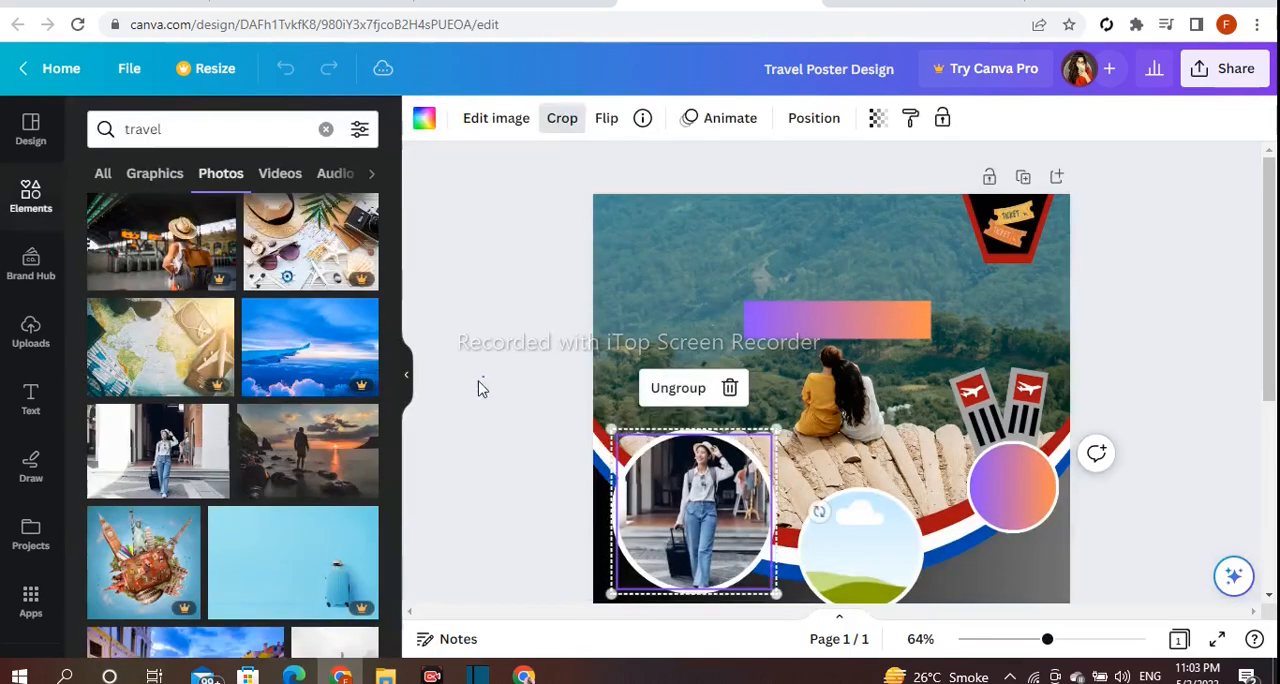
{"action": "left_click", "coordinate": [479, 388]}
Fill the middle circular frame with the photo of a hiker facing the snowy mountain and centre the hiker in the crop.
{"action": "scroll", "coordinate": [323, 462], "scroll_direction": "down", "scroll_amount": 10}
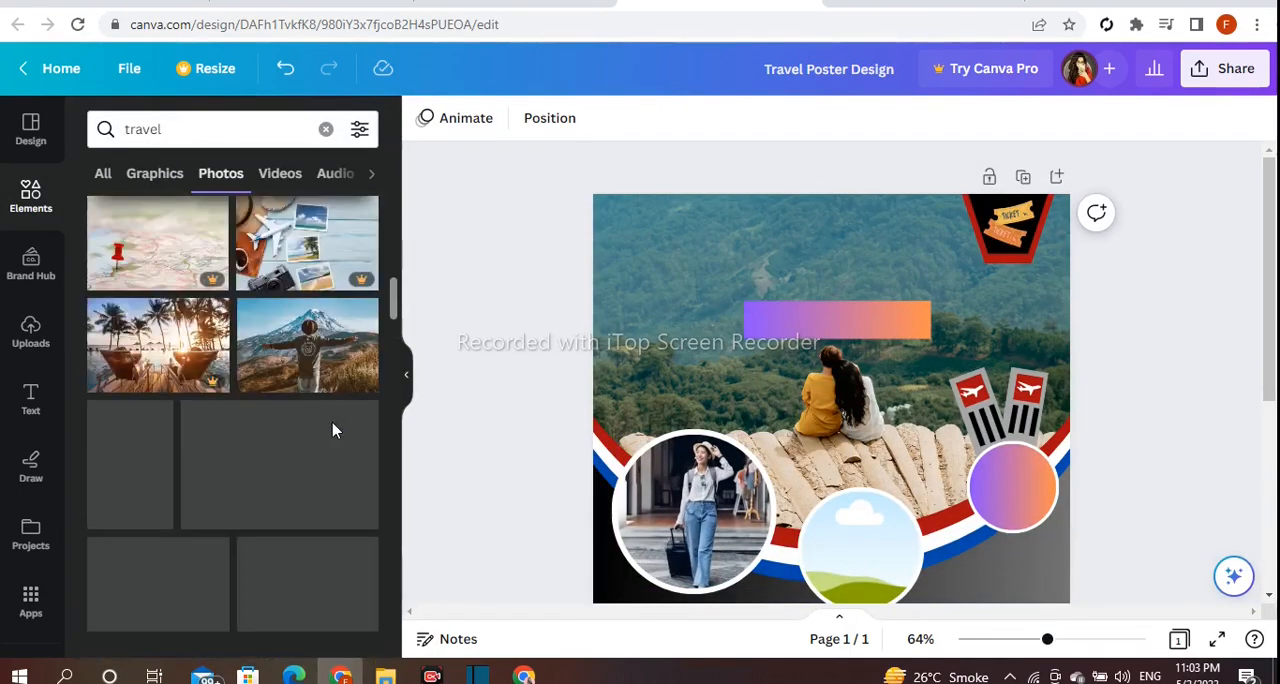
{"action": "left_click", "coordinate": [252, 376]}
{"action": "left_click_drag", "start_coordinate": [1265, 338], "coordinate": [1265, 428]}
{"action": "left_click_drag", "start_coordinate": [780, 396], "coordinate": [835, 369]}
{"action": "double_click", "coordinate": [835, 369]}
{"action": "left_click_drag", "start_coordinate": [776, 333], "coordinate": [787, 339]}
{"action": "left_click", "coordinate": [1158, 303]}
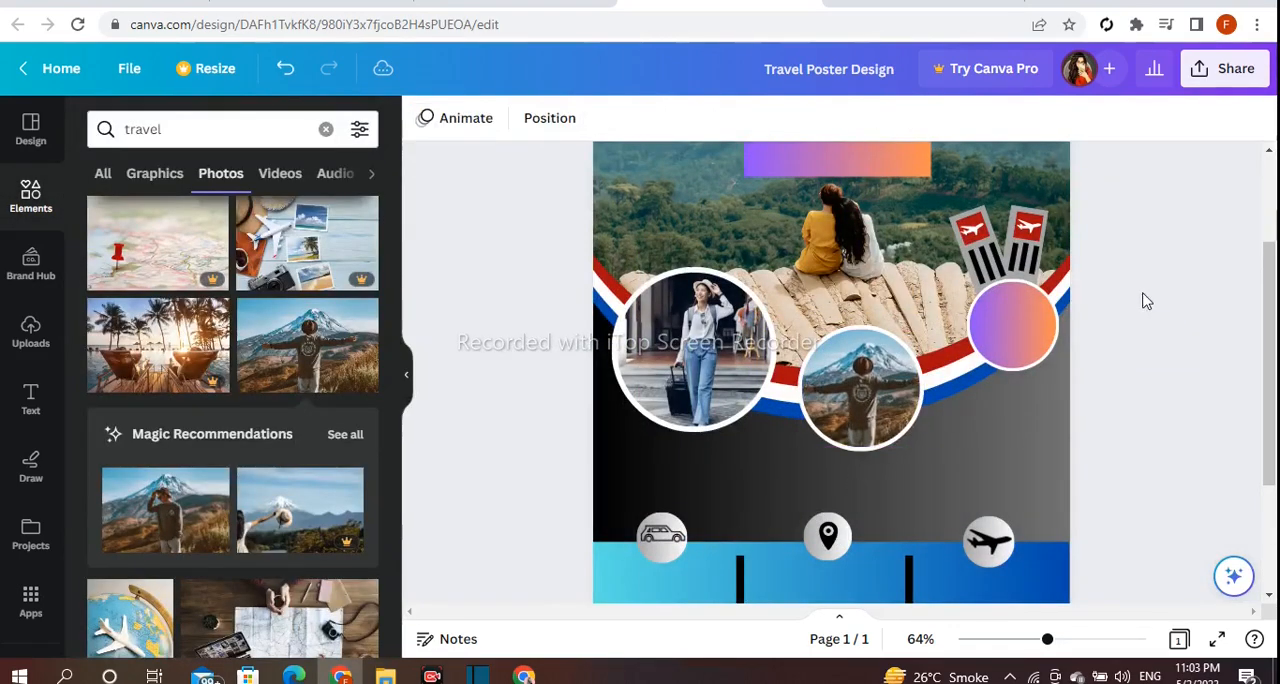
{"action": "scroll", "coordinate": [1000, 400], "scroll_direction": "up", "scroll_amount": 3}
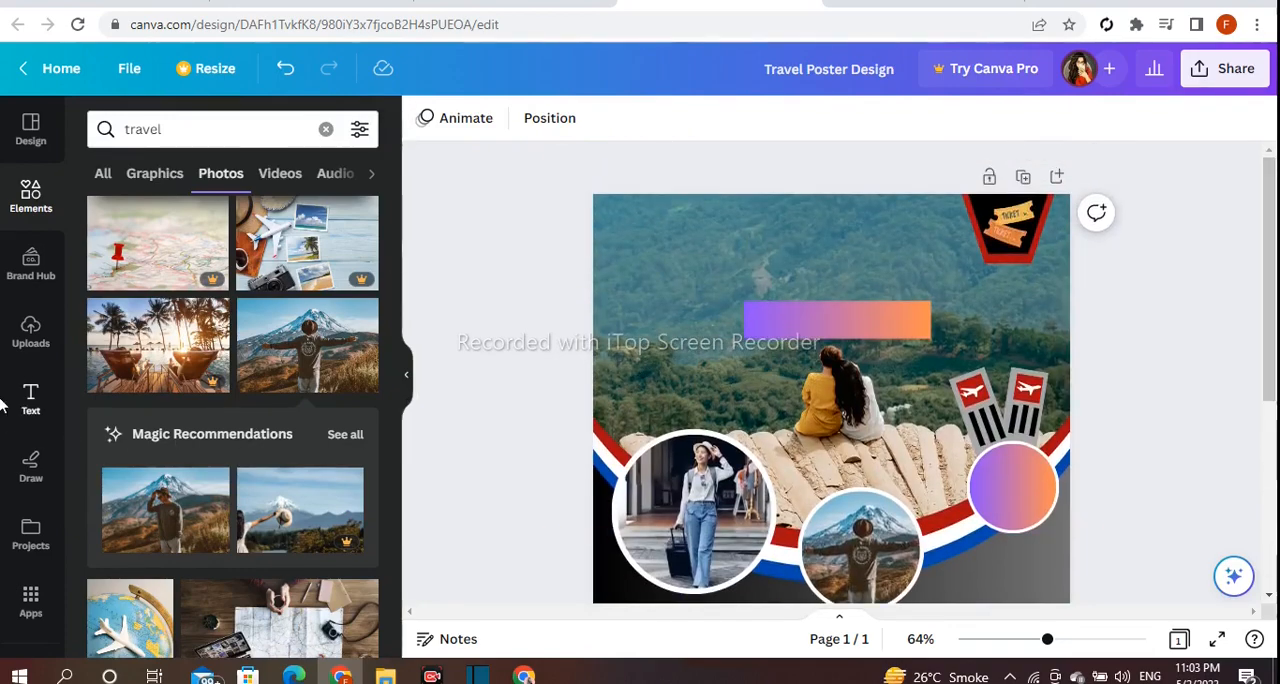
Add a heading reading "Lets Go And Travel", shrink it, and centre it just above the purple-orange gradient rectangle.
{"action": "left_click", "coordinate": [5, 403]}
{"action": "left_click", "coordinate": [337, 355]}
{"action": "key", "text": "BackSpace"}
{"action": "type", "text": "Lets Go And"}
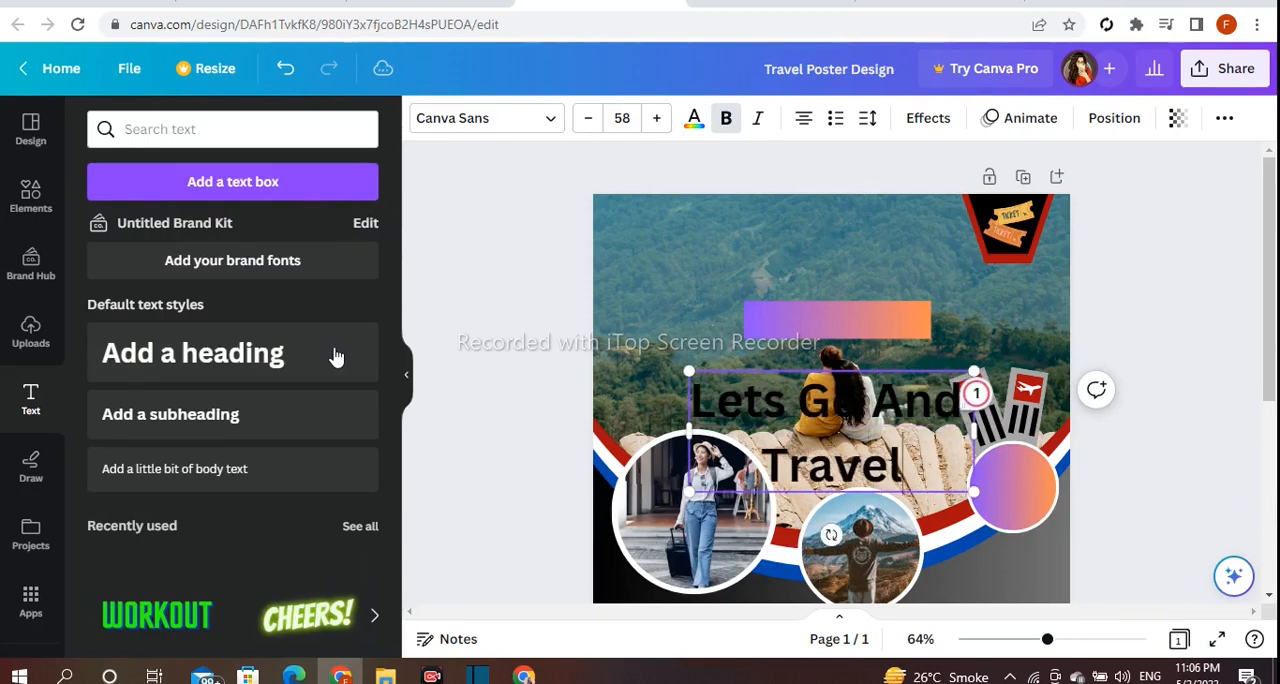
{"action": "left_click_drag", "start_coordinate": [745, 443], "coordinate": [723, 266]}
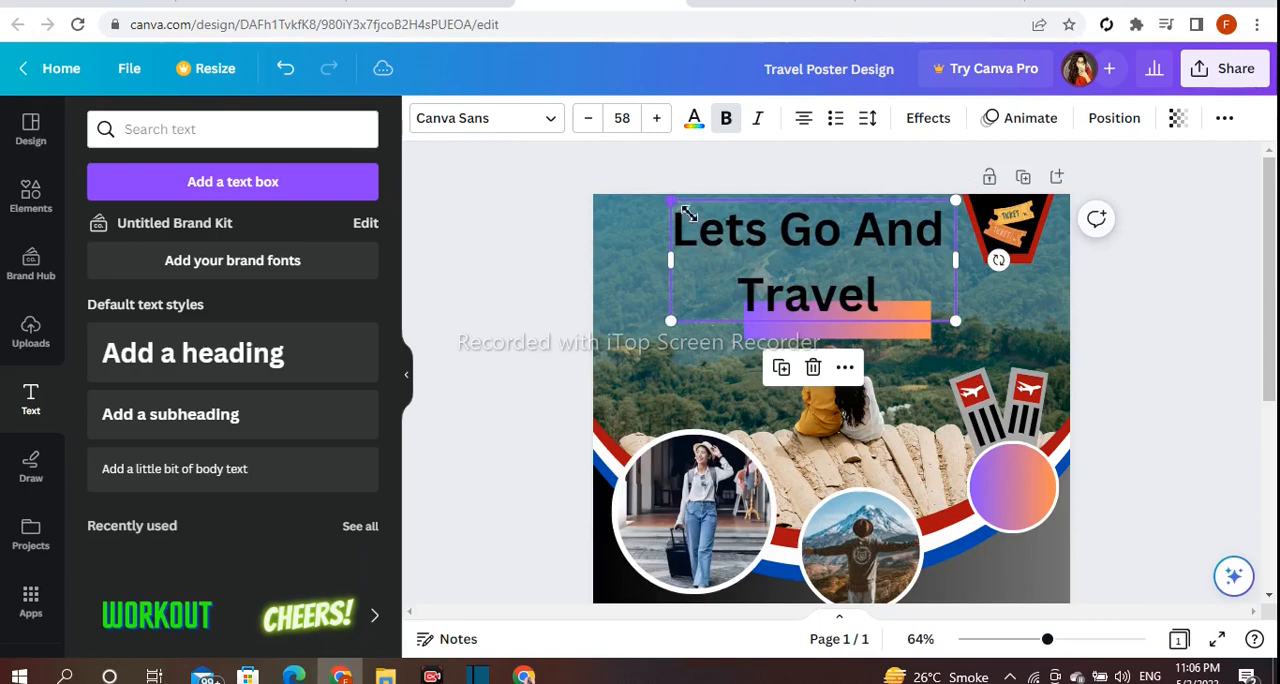
{"action": "left_click_drag", "start_coordinate": [676, 196], "coordinate": [716, 218]}
{"action": "left_click_drag", "start_coordinate": [780, 250], "coordinate": [784, 243]}
{"action": "left_click_drag", "start_coordinate": [943, 306], "coordinate": [921, 294]}
{"action": "left_click_drag", "start_coordinate": [832, 252], "coordinate": [852, 254]}
Add a heading reading "With Us", shrink it, and place it on the purple-orange gradient rectangle.
{"action": "left_click", "coordinate": [360, 353]}
{"action": "key", "text": "BackSpace"}
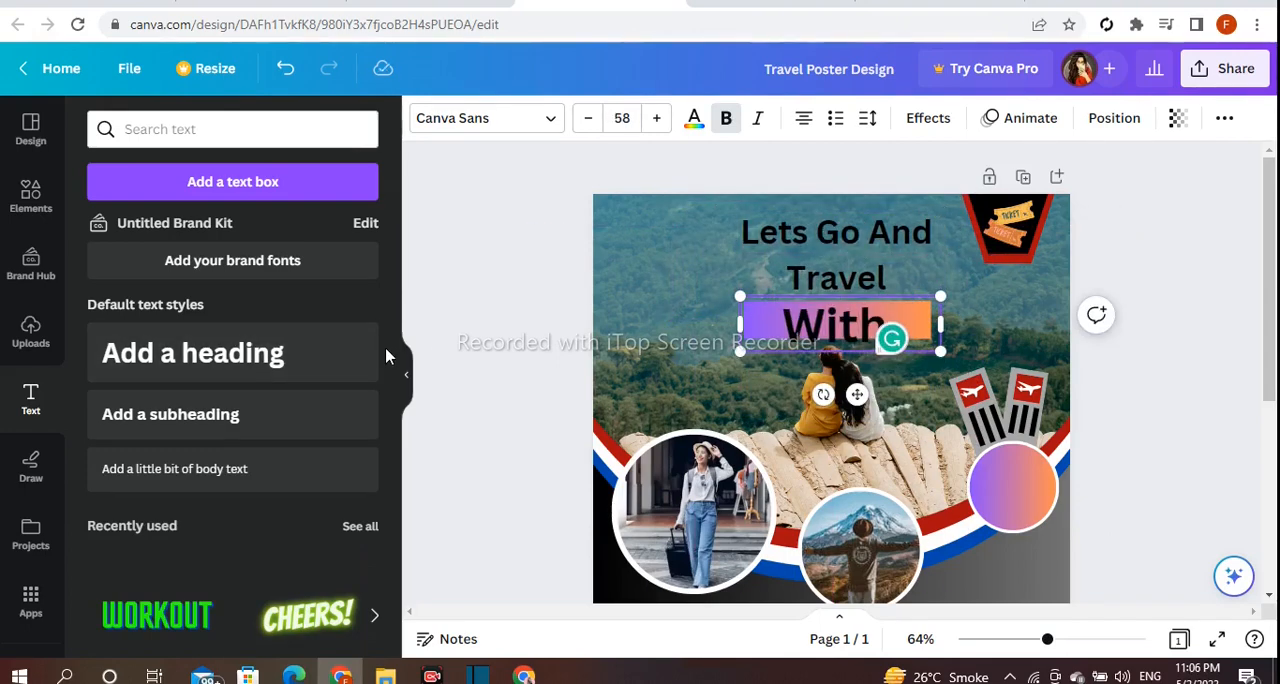
{"action": "left_click", "coordinate": [497, 330]}
{"action": "left_click", "coordinate": [775, 325]}
{"action": "left_click_drag", "start_coordinate": [740, 296], "coordinate": [785, 308]}
{"action": "left_click_drag", "start_coordinate": [876, 396], "coordinate": [864, 389]}
Set the "Lets Go And Travel" heading in Copperplate Gothic 33 BC and tighten its line spacing.
{"action": "left_click", "coordinate": [751, 233]}
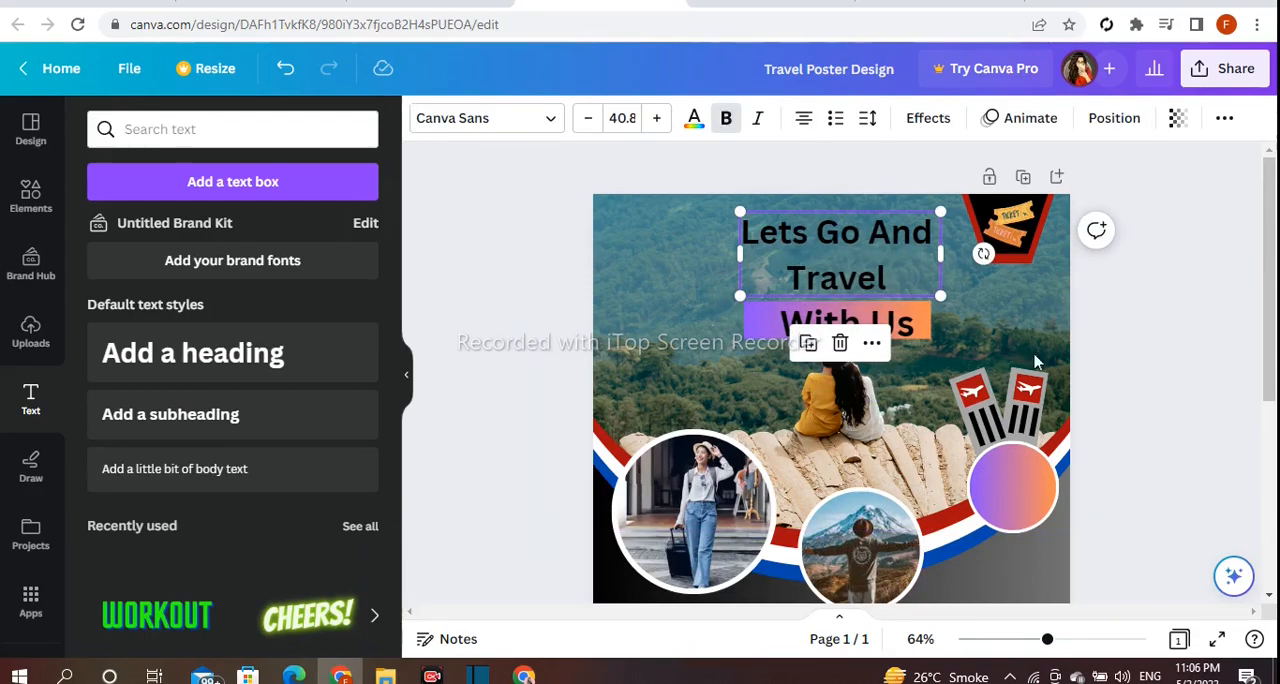
{"action": "mouse_move", "coordinate": [1051, 639]}
{"action": "left_mouse_down"}
{"action": "mouse_move", "coordinate": [1075, 639]}
{"action": "mouse_move", "coordinate": [1064, 639]}
{"action": "left_mouse_up"}
{"action": "left_click_drag", "start_coordinate": [1269, 328], "coordinate": [1269, 306]}
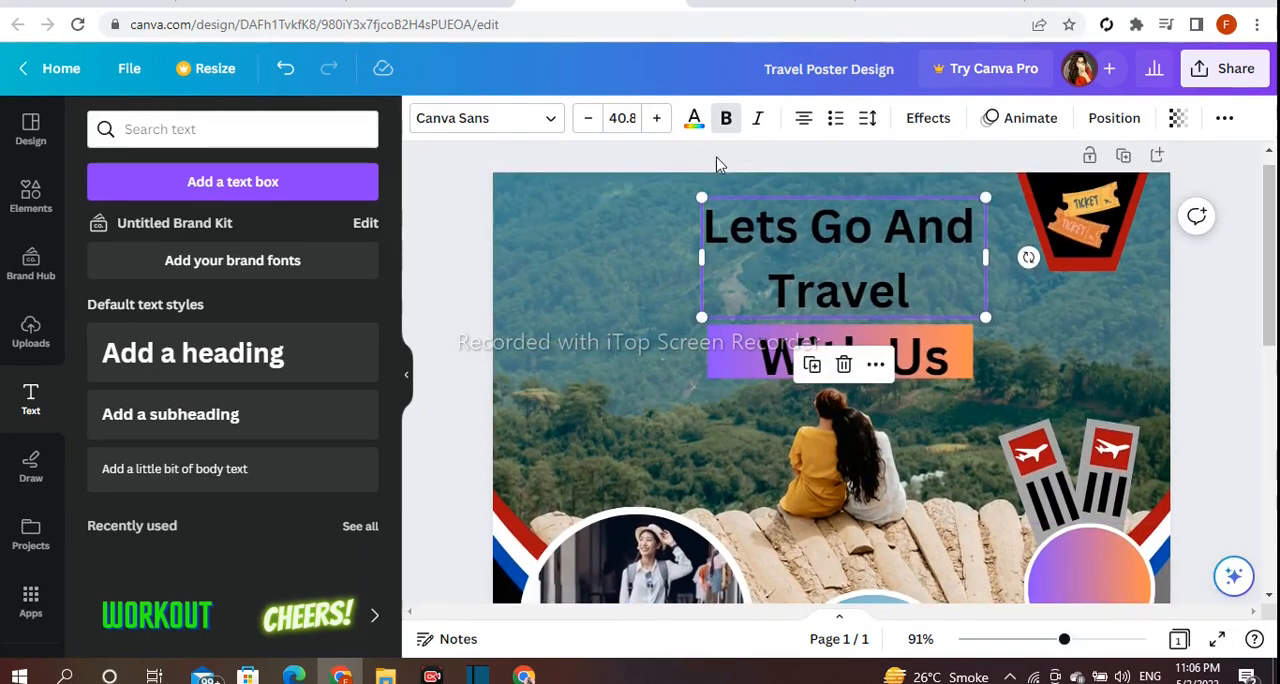
{"action": "left_click", "coordinate": [420, 122]}
{"action": "scroll", "coordinate": [363, 403], "scroll_direction": "down", "scroll_amount": 3}
{"action": "left_click", "coordinate": [220, 366]}
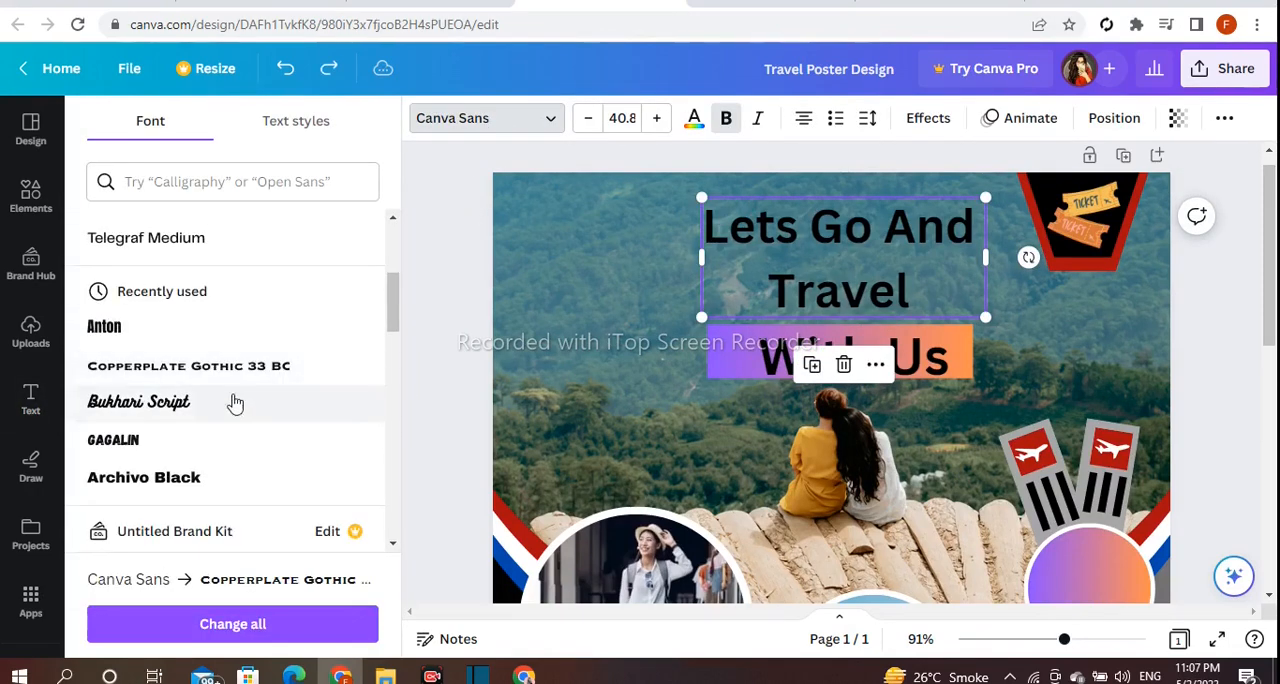
{"action": "left_click", "coordinate": [867, 118]}
{"action": "left_click_drag", "start_coordinate": [981, 252], "coordinate": [862, 258]}
{"action": "left_click", "coordinate": [500, 258]}
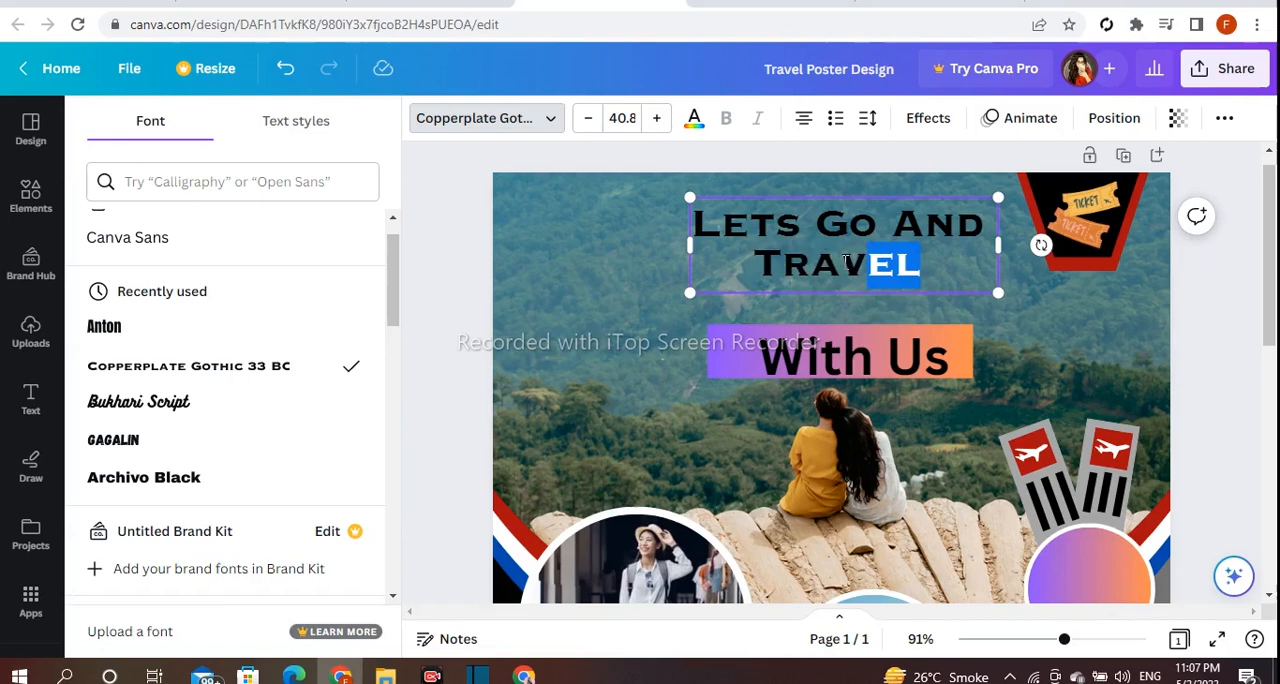
Enlarge the word "Travel" in the heading and reduce the font size of "Lets Go And".
{"action": "left_click", "coordinate": [657, 123]}
{"action": "left_click_drag", "start_coordinate": [985, 226], "coordinate": [660, 162]}
{"action": "left_click", "coordinate": [588, 118]}
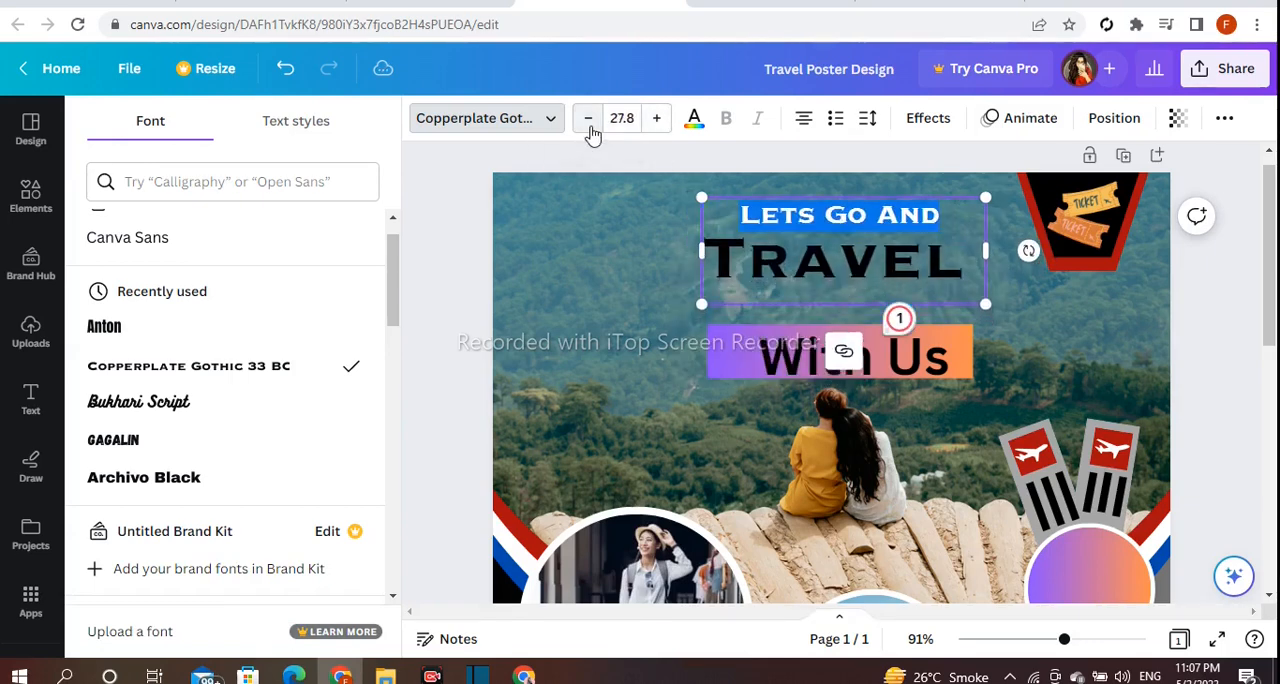
{"action": "left_click", "coordinate": [588, 118]}
{"action": "left_click", "coordinate": [588, 118]}
Insert the missing apostrophe so the heading's first line reads "Let's Go And".
{"action": "left_click", "coordinate": [642, 312]}
{"action": "left_click", "coordinate": [772, 216]}
{"action": "left_click", "coordinate": [798, 214]}
{"action": "type", "text": "'"}
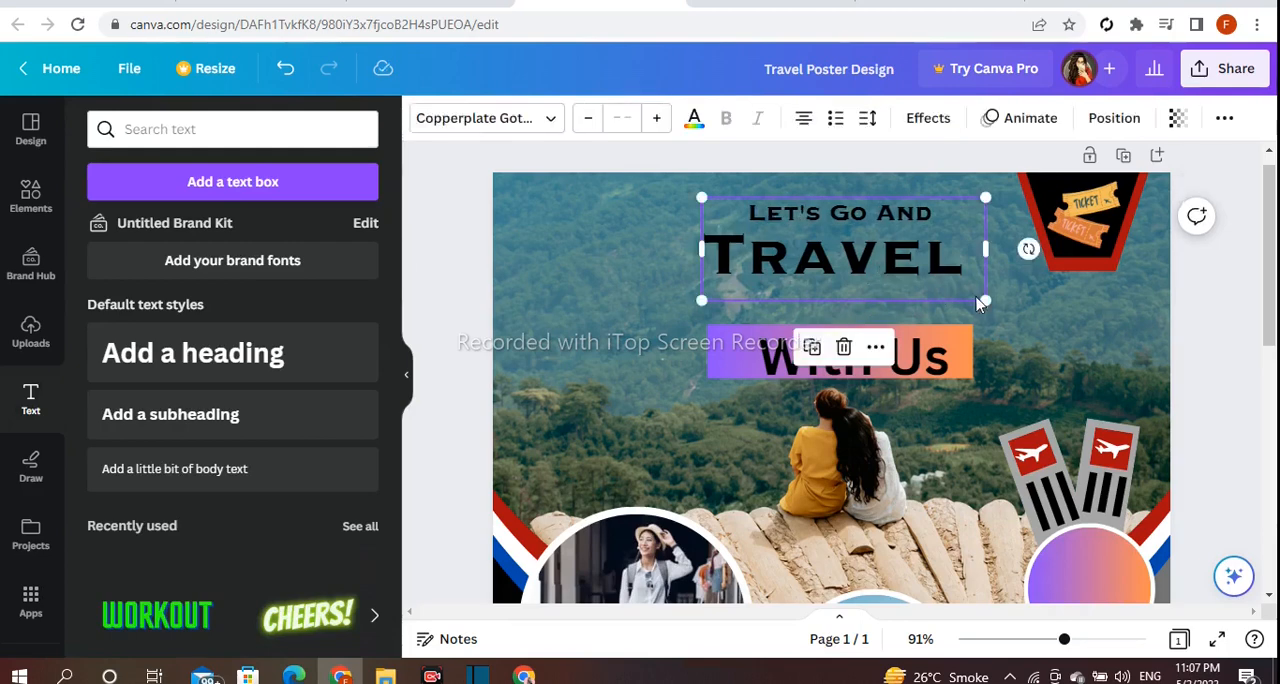
Enlarge the "Let's Go And Travel" heading, recentre it above the gradient rectangle, and tighten its line spacing.
{"action": "left_click_drag", "start_coordinate": [986, 300], "coordinate": [1037, 318]}
{"action": "left_click_drag", "start_coordinate": [841, 308], "coordinate": [820, 315]}
{"action": "left_click_drag", "start_coordinate": [684, 324], "coordinate": [655, 335]}
{"action": "left_click_drag", "start_coordinate": [749, 266], "coordinate": [753, 278]}
{"action": "left_click_drag", "start_coordinate": [753, 278], "coordinate": [759, 270]}
{"action": "left_click", "coordinate": [866, 122]}
{"action": "left_click_drag", "start_coordinate": [923, 251], "coordinate": [900, 251]}
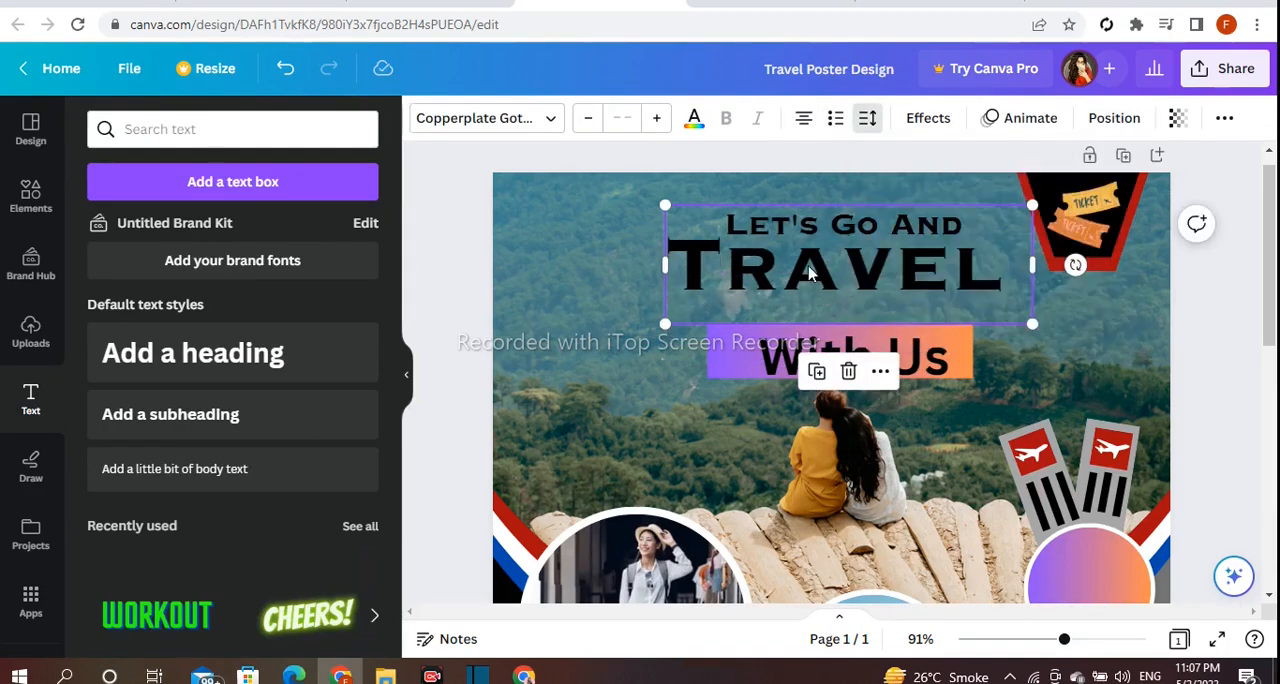
Change the font of the "With Us" text on the gradient rectangle to Anton.
{"action": "left_click", "coordinate": [850, 356]}
{"action": "left_click", "coordinate": [505, 122]}
{"action": "left_click", "coordinate": [296, 280]}
{"action": "scroll", "coordinate": [294, 333], "scroll_direction": "down", "scroll_amount": 3}
{"action": "left_click", "coordinate": [160, 328]}
{"action": "left_click", "coordinate": [430, 350]}
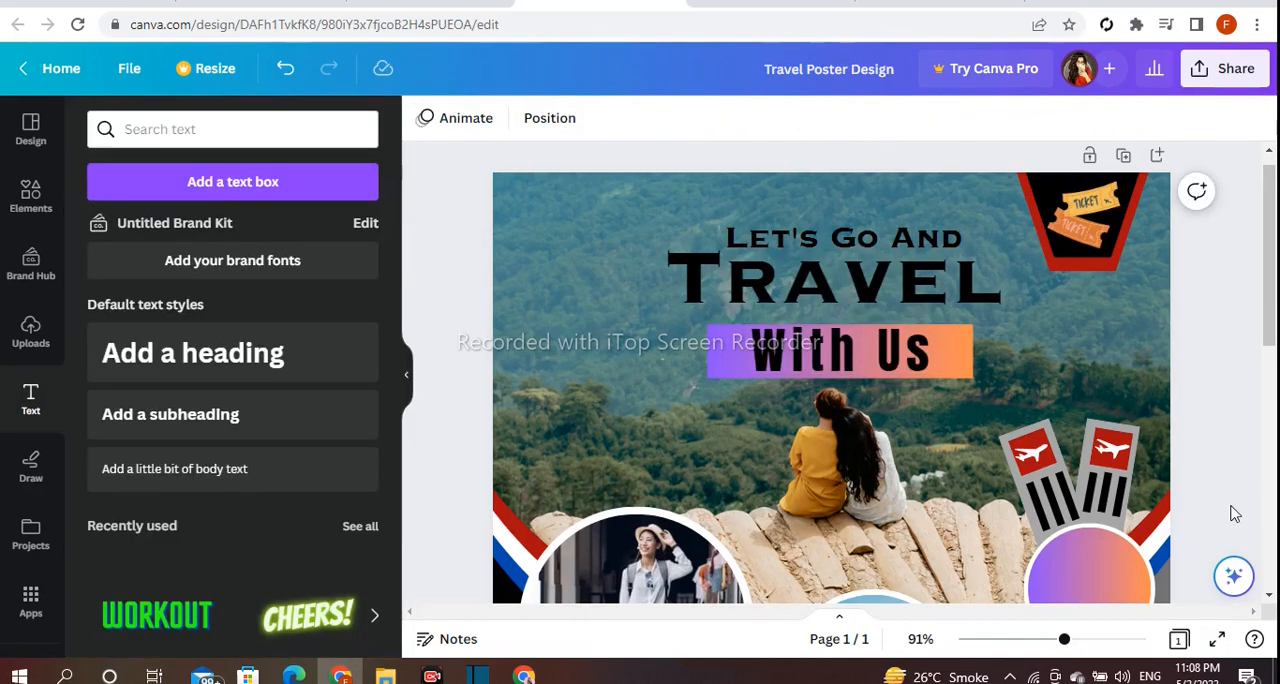
Recolour the word "Travel" in the poster's heading.
{"action": "left_click", "coordinate": [1010, 277]}
{"action": "left_click_drag", "start_coordinate": [1010, 277], "coordinate": [649, 249]}
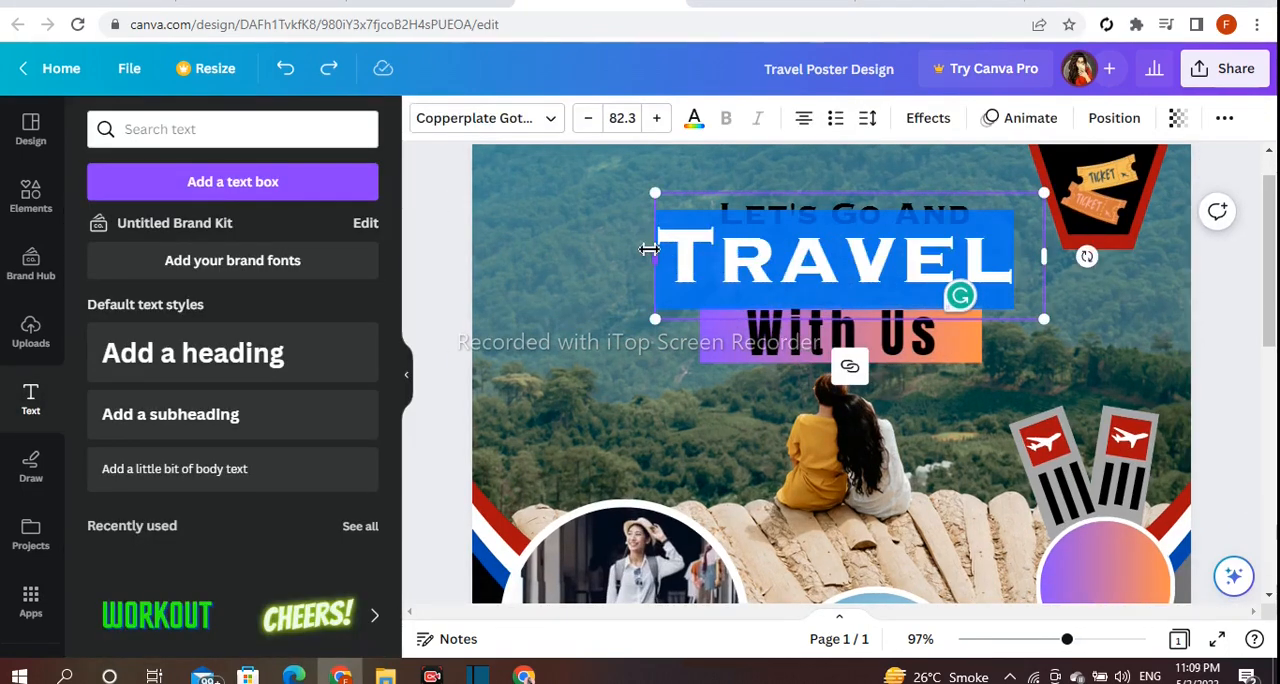
{"action": "scroll", "coordinate": [300, 371], "scroll_direction": "down", "scroll_amount": 3}
{"action": "left_click", "coordinate": [357, 434]}
{"action": "left_click", "coordinate": [462, 384]}
{"action": "left_click", "coordinate": [750, 335]}
{"action": "left_click", "coordinate": [1257, 350]}
Add a two-line "$ 150 TRIP" heading, shrink it into the gradient circle, and tighten its line spacing.
{"action": "scroll", "coordinate": [1257, 350], "scroll_direction": "down", "scroll_amount": 2}
{"action": "left_click", "coordinate": [234, 360]}
{"action": "key", "text": "BackSpace"}
{"action": "type", "text": "$ 150"}
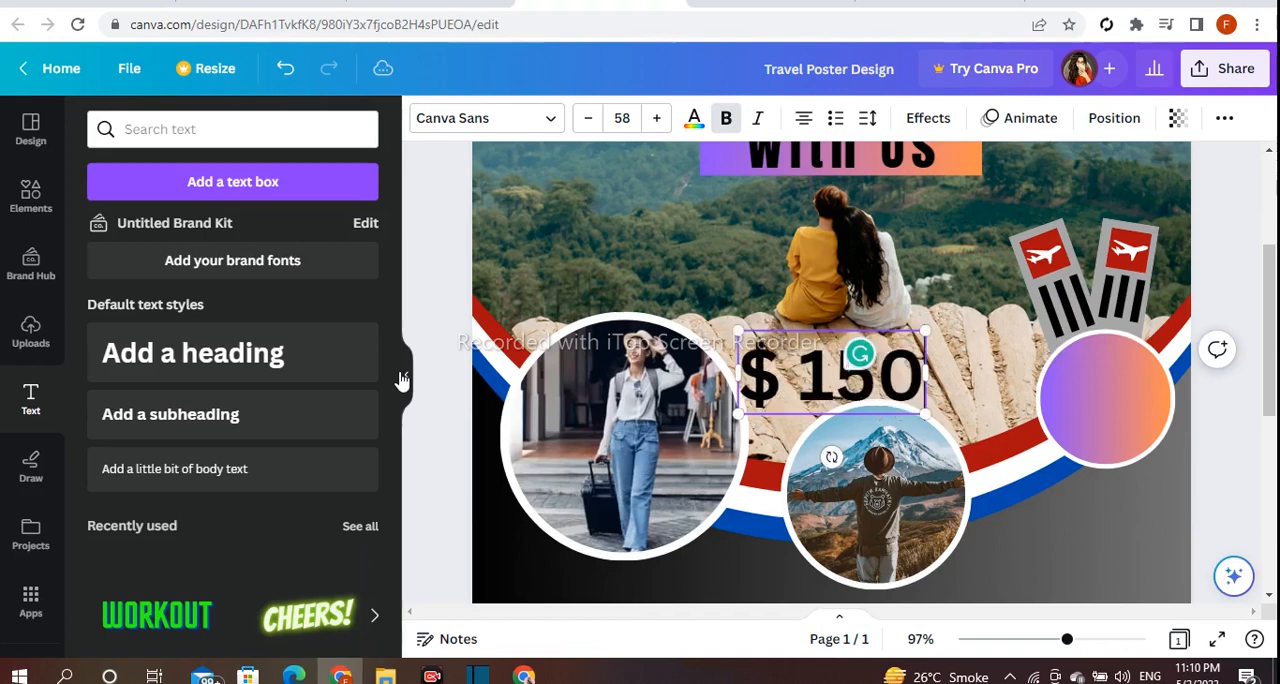
{"action": "left_click_drag", "start_coordinate": [925, 512], "coordinate": [1121, 437]}
{"action": "mouse_move", "coordinate": [1031, 340]}
{"action": "left_mouse_down"}
{"action": "mouse_move", "coordinate": [1068, 358]}
{"action": "mouse_move", "coordinate": [1052, 346]}
{"action": "left_mouse_up"}
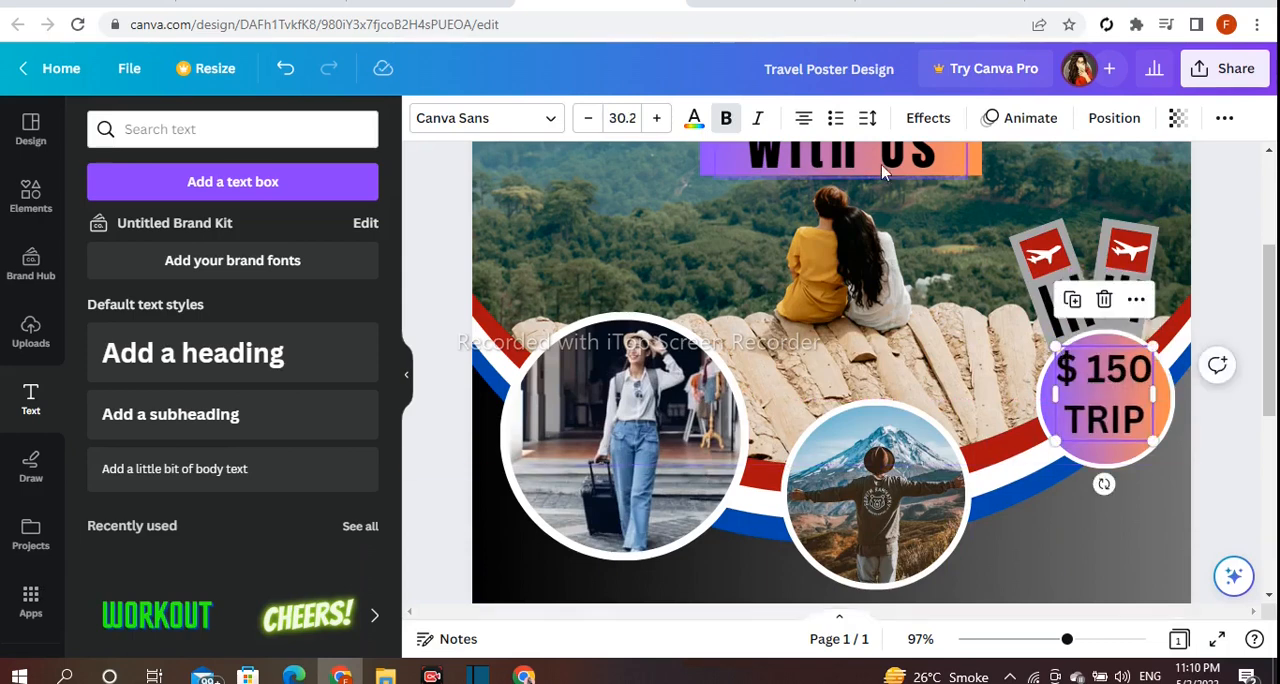
{"action": "left_click", "coordinate": [867, 118]}
{"action": "left_click", "coordinate": [1243, 341]}
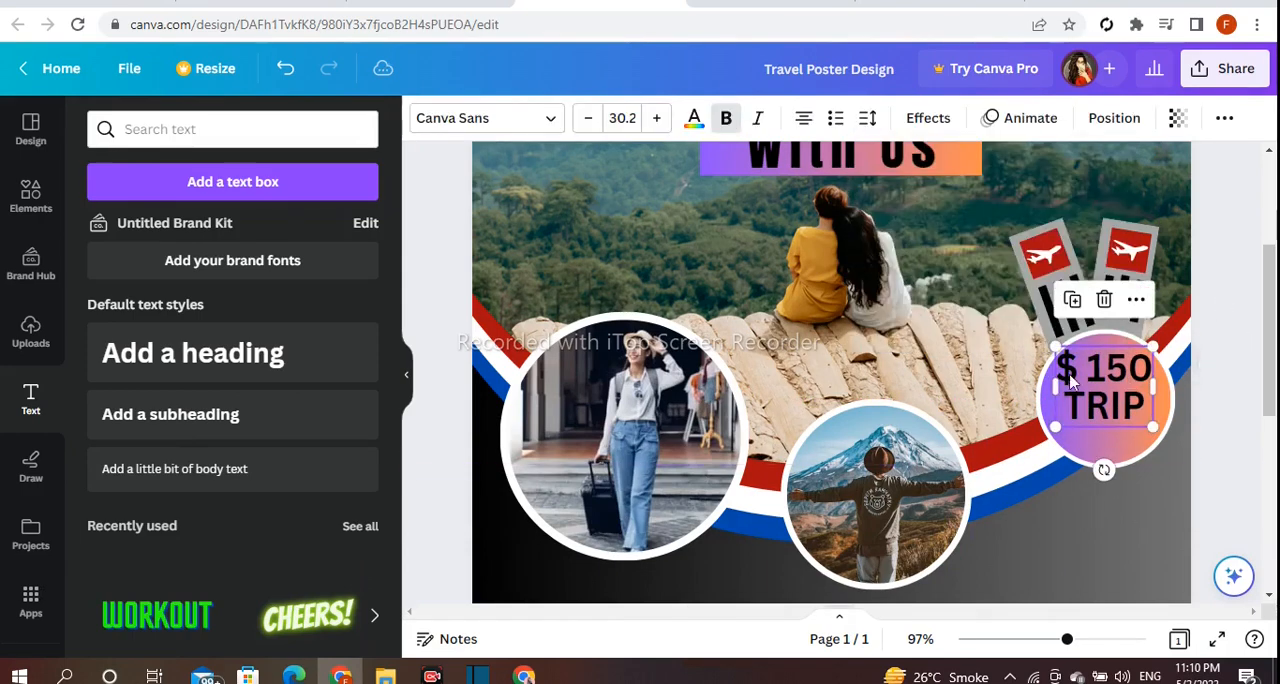
Set "TRIP" in Copperplate Gothic and "$ 150" in Eczar SemiBold within the gradient circle.
{"action": "left_click", "coordinate": [487, 118]}
{"action": "double_click", "coordinate": [1130, 405]}
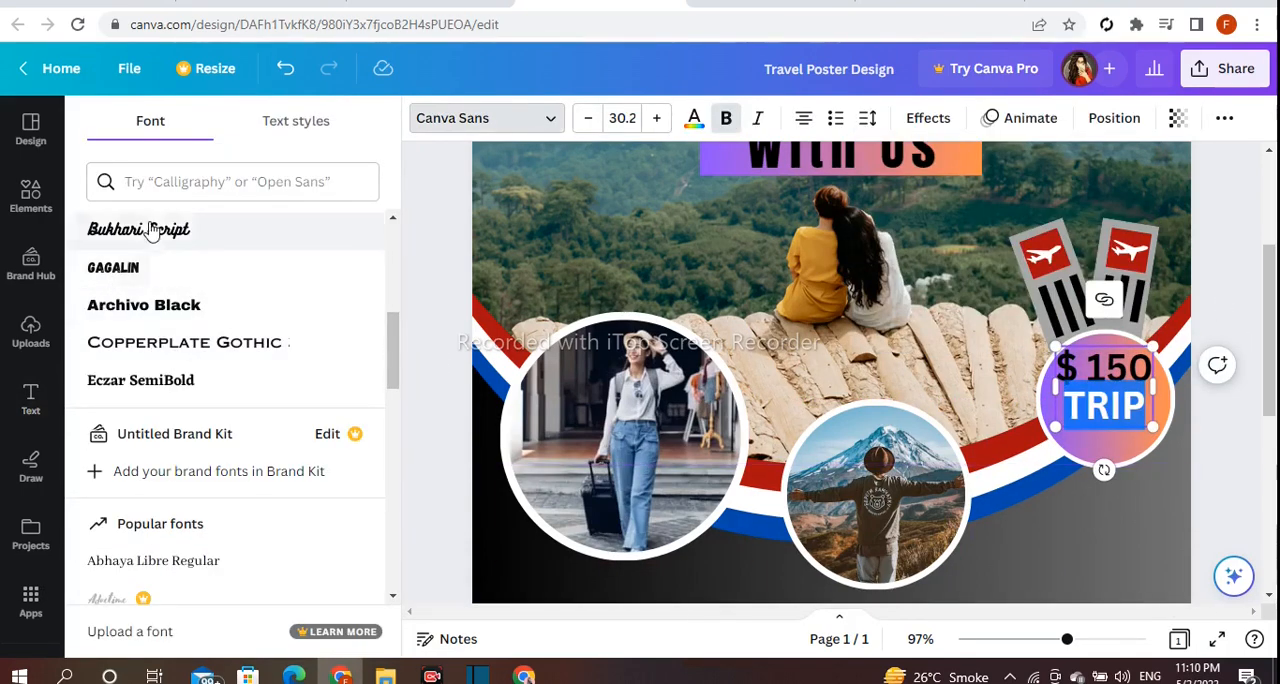
{"action": "left_click", "coordinate": [237, 343]}
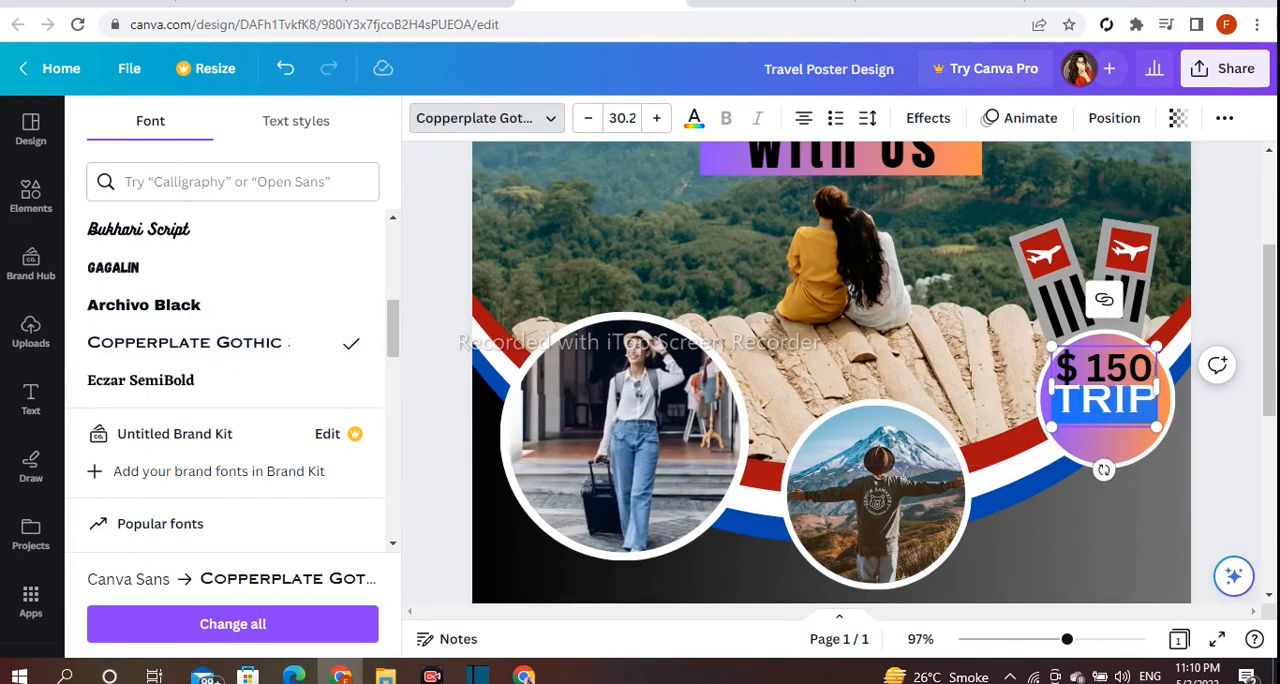
{"action": "left_click_drag", "start_coordinate": [1154, 370], "coordinate": [1056, 368]}
{"action": "left_click", "coordinate": [318, 395]}
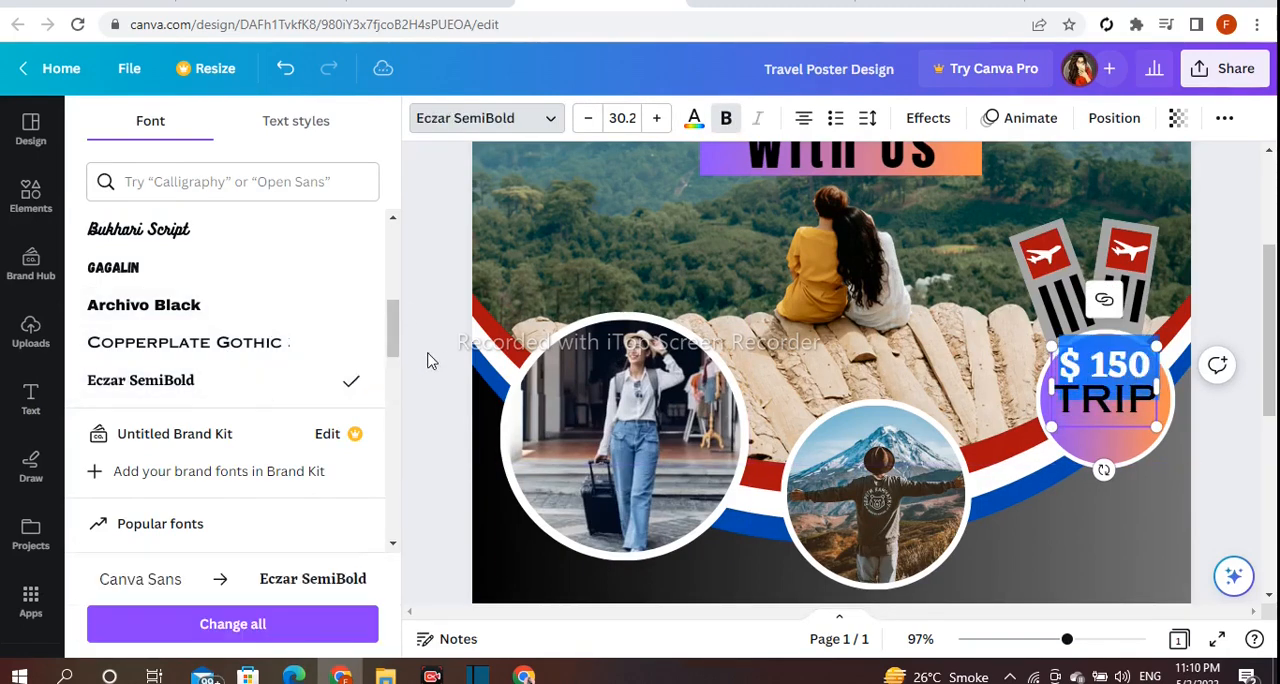
{"action": "left_click", "coordinate": [432, 362]}
Enlarge "TRIP", reduce "$ 150", and centre the price text inside the gradient circle.
{"action": "left_click", "coordinate": [1062, 383]}
{"action": "left_click_drag", "start_coordinate": [1051, 361], "coordinate": [1054, 363]}
{"action": "left_click_drag", "start_coordinate": [1130, 407], "coordinate": [1137, 405]}
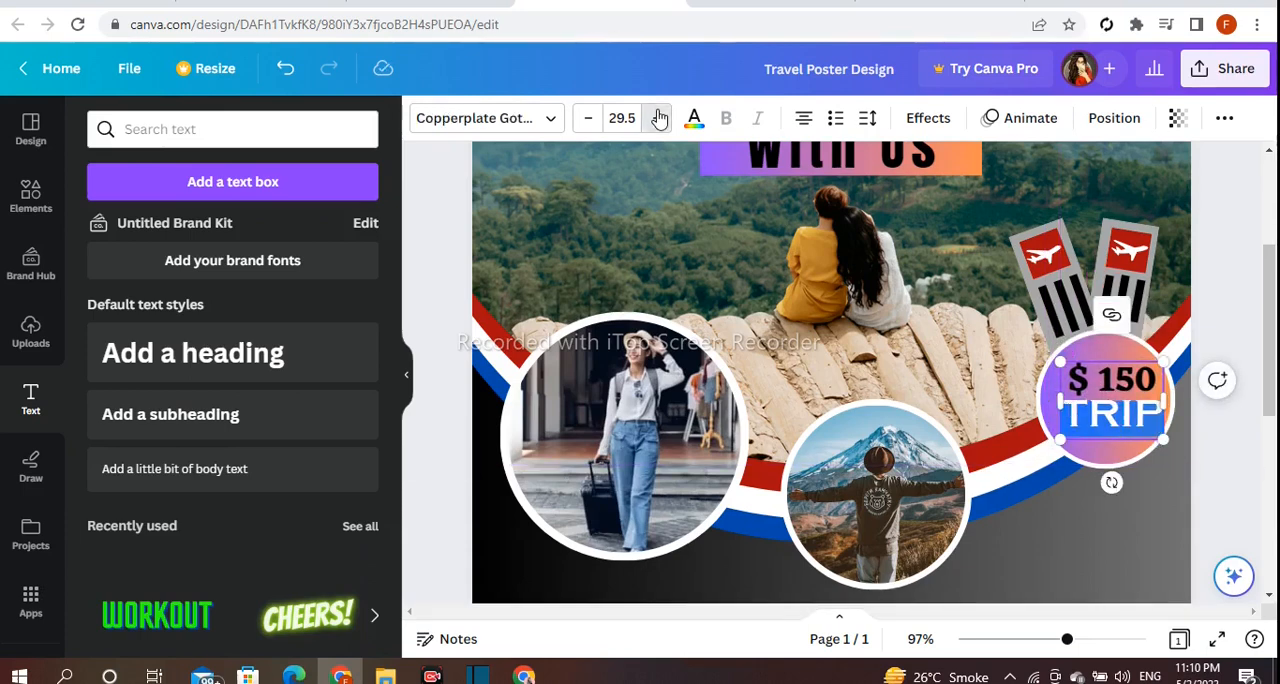
{"action": "left_click_drag", "start_coordinate": [1157, 382], "coordinate": [1113, 401]}
{"action": "left_click", "coordinate": [1207, 286]}
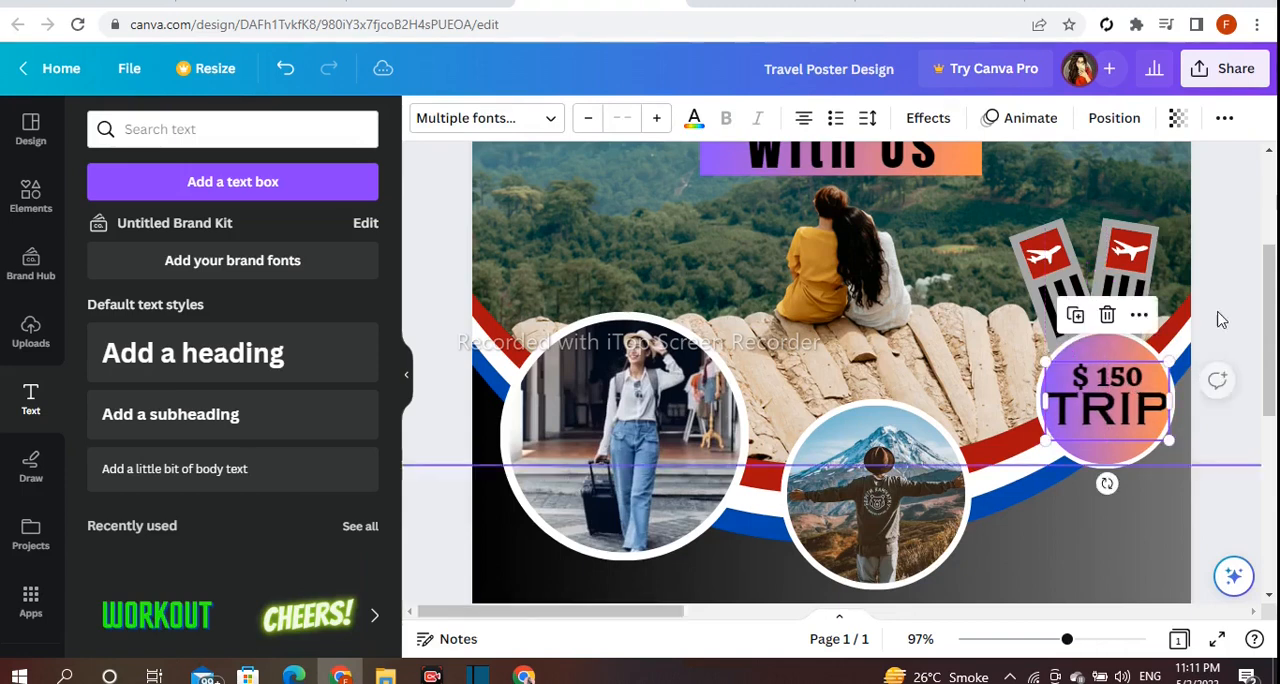
{"action": "left_click", "coordinate": [1217, 300]}
Add a two-line "BOOK NOW!" heading, shrink it to size 41.4, and place it below the suitcase photo above the car icon.
{"action": "scroll", "coordinate": [1219, 297], "scroll_direction": "down", "scroll_amount": 4}
{"action": "left_click", "coordinate": [329, 366]}
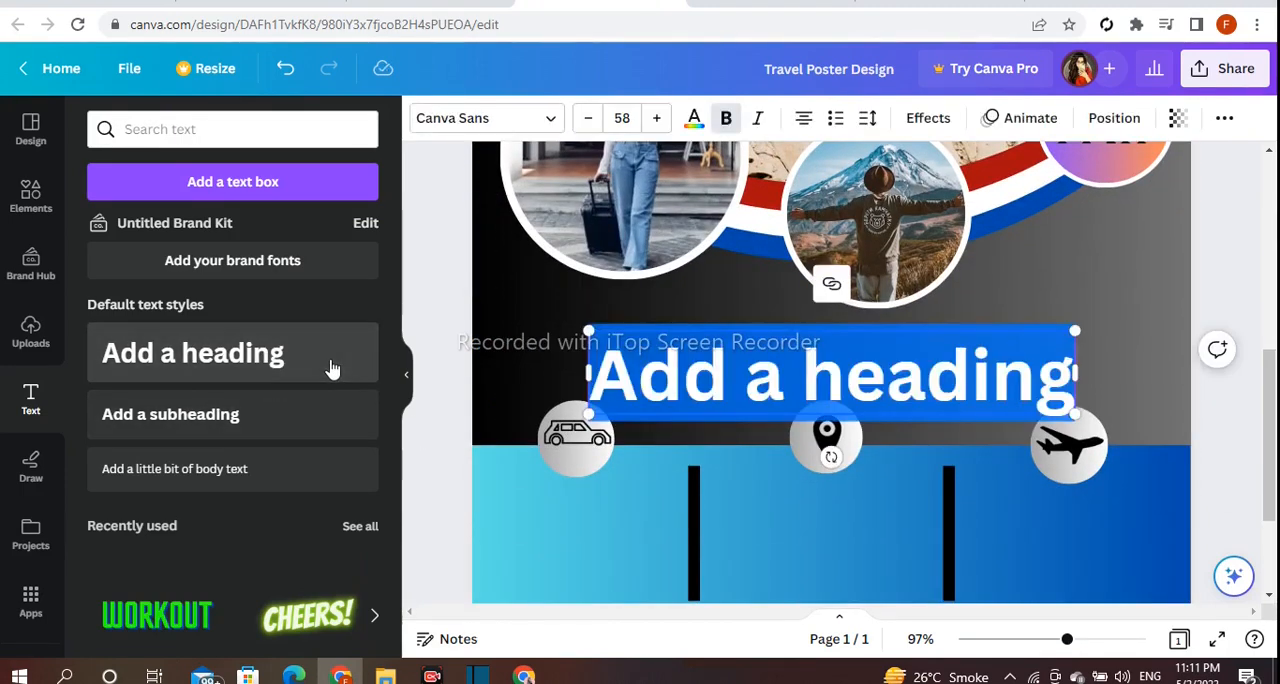
{"action": "type", "text": "BOOK"}
{"action": "key", "text": "Return"}
{"action": "type", "text": "NOW!"}
{"action": "left_click_drag", "start_coordinate": [747, 401], "coordinate": [526, 337]}
{"action": "left_click_drag", "start_coordinate": [714, 266], "coordinate": [655, 316]}
{"action": "left_click_drag", "start_coordinate": [626, 363], "coordinate": [596, 328]}
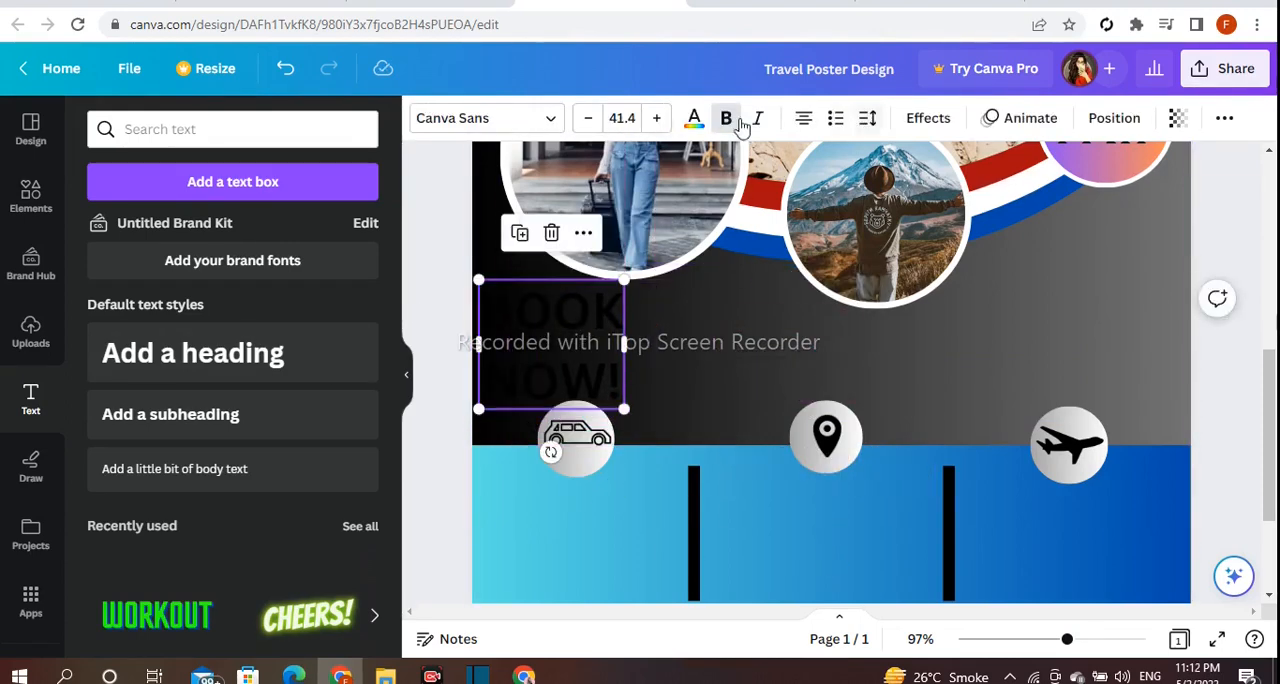
Set the "BOOK NOW!" text in Gagalin and tighten its line spacing.
{"action": "left_click", "coordinate": [486, 118]}
{"action": "left_click", "coordinate": [277, 268]}
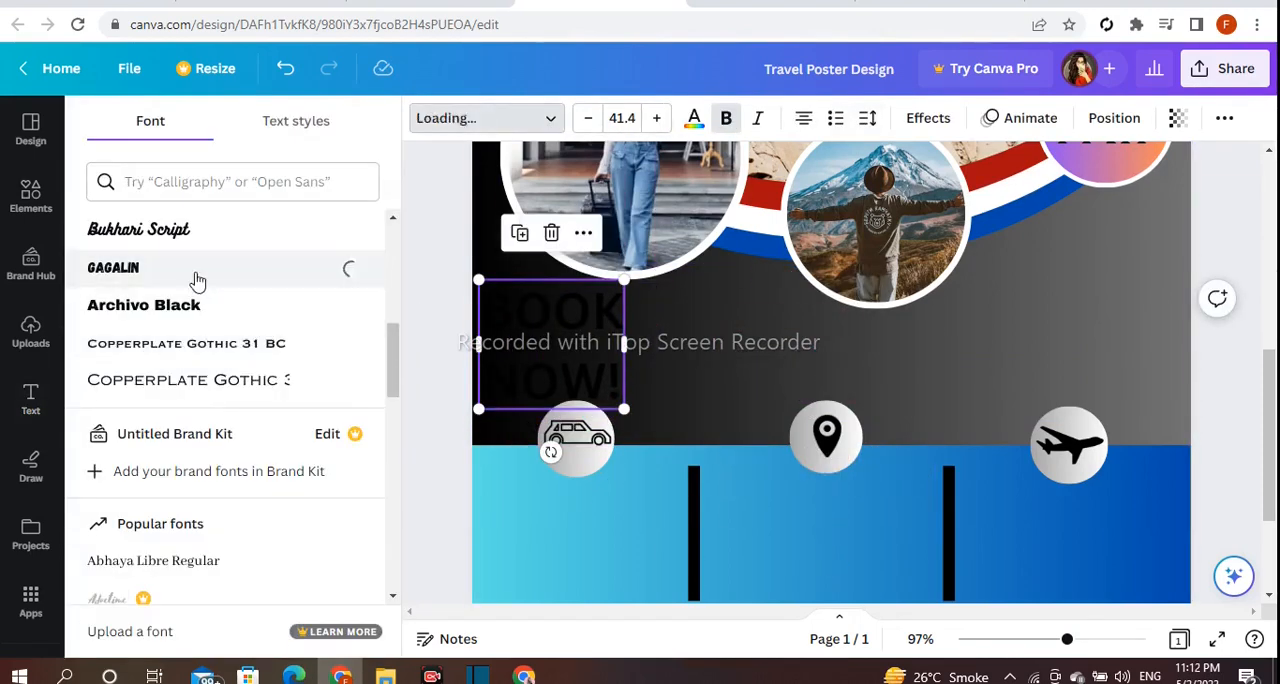
{"action": "left_click", "coordinate": [868, 118]}
{"action": "left_click_drag", "start_coordinate": [980, 253], "coordinate": [948, 258]}
Colour "BOOK" white and "NOW!" yellow.
{"action": "left_click", "coordinate": [694, 118]}
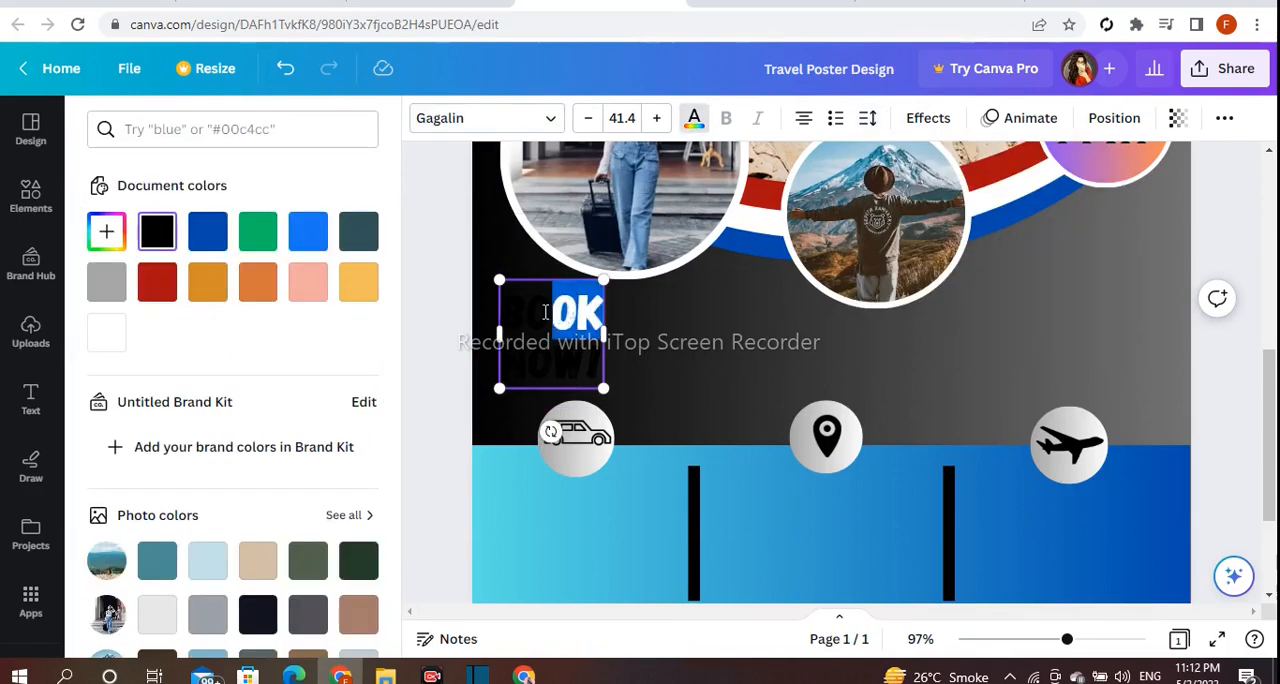
{"action": "scroll", "coordinate": [338, 390], "scroll_direction": "down", "scroll_amount": 3}
{"action": "left_click", "coordinate": [354, 529]}
{"action": "key", "text": "Escape"}
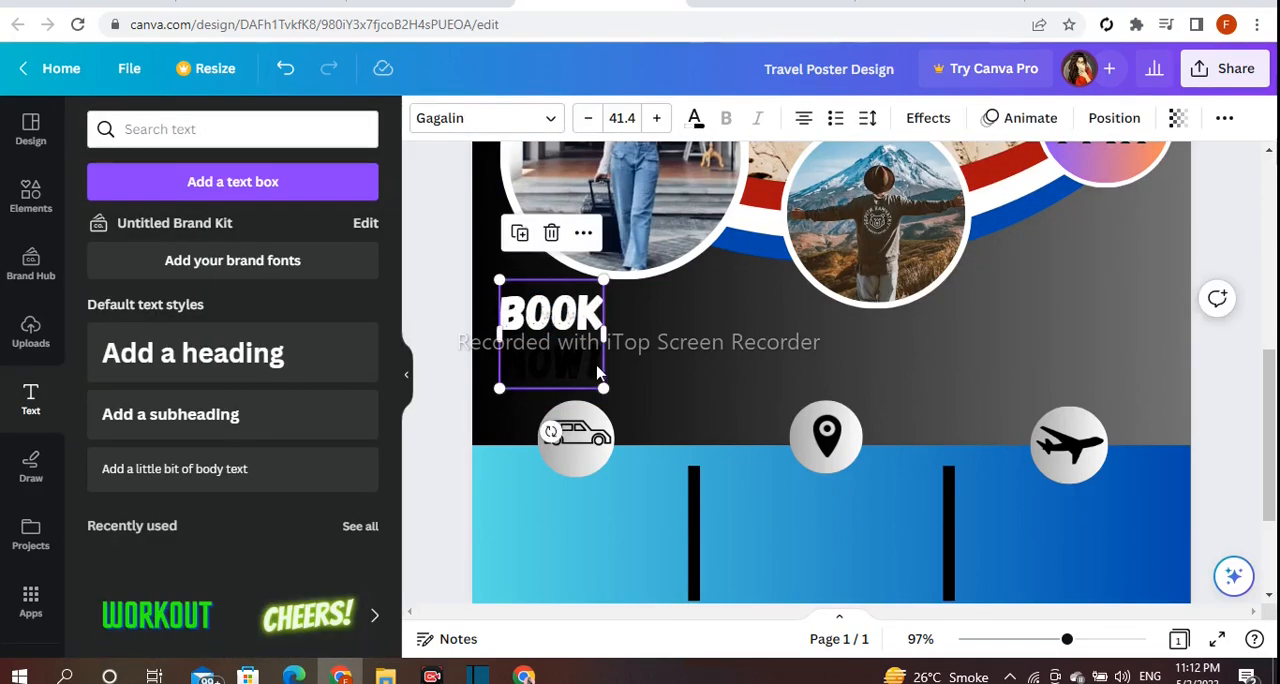
{"action": "left_click", "coordinate": [692, 118]}
{"action": "scroll", "coordinate": [258, 450], "scroll_direction": "down", "scroll_amount": 3}
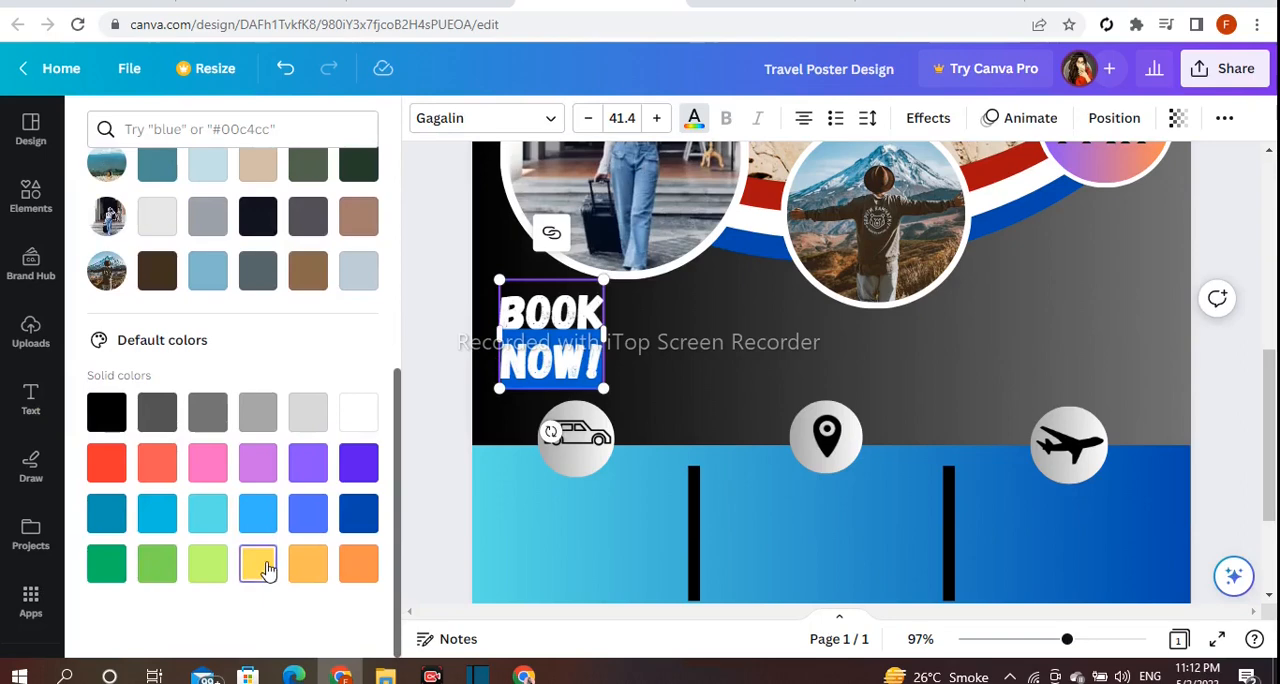
{"action": "left_click", "coordinate": [258, 565]}
{"action": "key", "text": "Escape"}
Reduce the font size of "BOOK", then enlarge the whole "BOOK NOW!" text and adjust its position above the car icon.
{"action": "left_click", "coordinate": [572, 335]}
{"action": "double_click", "coordinate": [535, 320]}
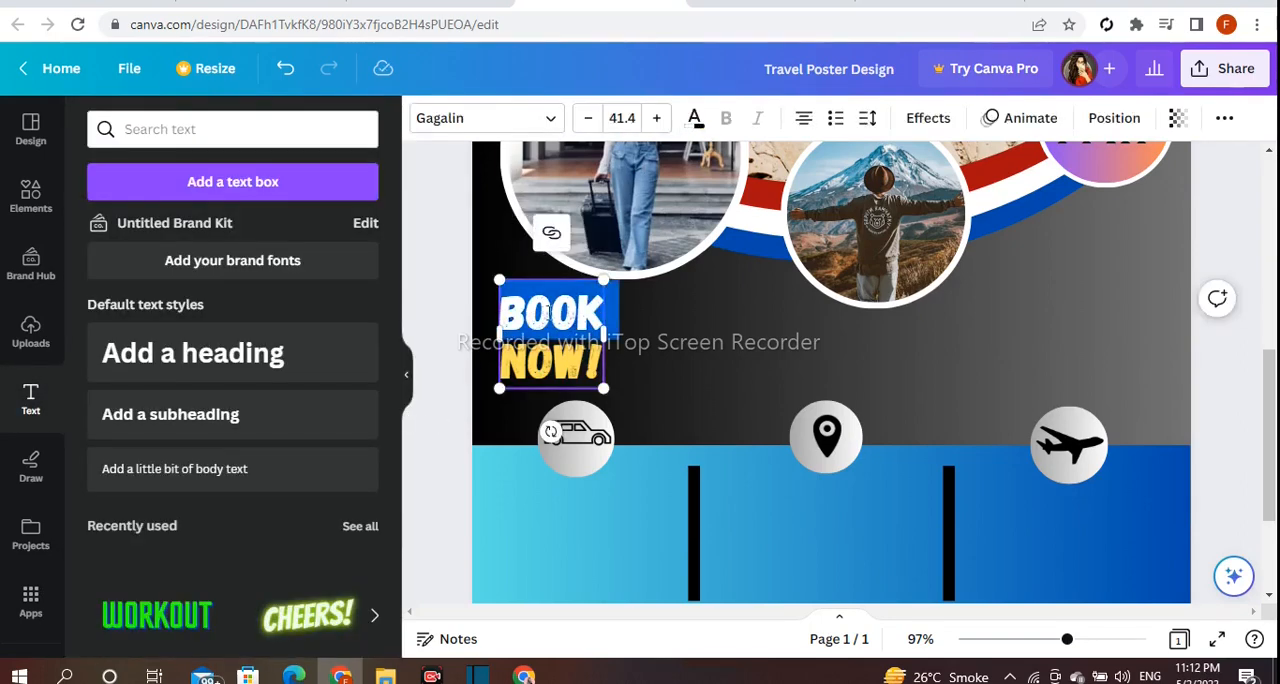
{"action": "left_click", "coordinate": [584, 124]}
{"action": "left_click", "coordinate": [457, 234]}
{"action": "left_click", "coordinate": [561, 347]}
{"action": "left_click_drag", "start_coordinate": [561, 347], "coordinate": [636, 415]}
{"action": "left_click_drag", "start_coordinate": [585, 370], "coordinate": [565, 355]}
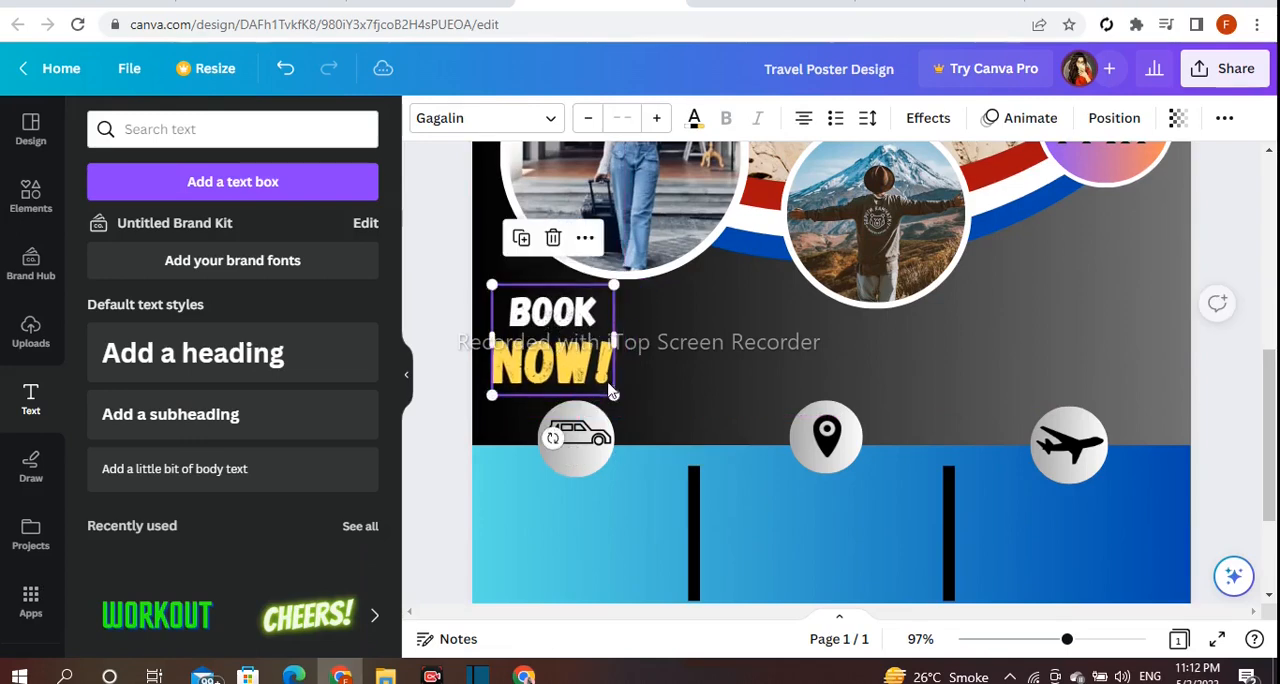
Add a heading reading "DREAM HOLIDAY WITH US" with each of "DREAM", "HOLIDAY" and "WITH US" on its own line.
{"action": "left_click", "coordinate": [449, 334]}
{"action": "left_click", "coordinate": [192, 352]}
{"action": "type", "text": "DREAM HOLIDAY"}
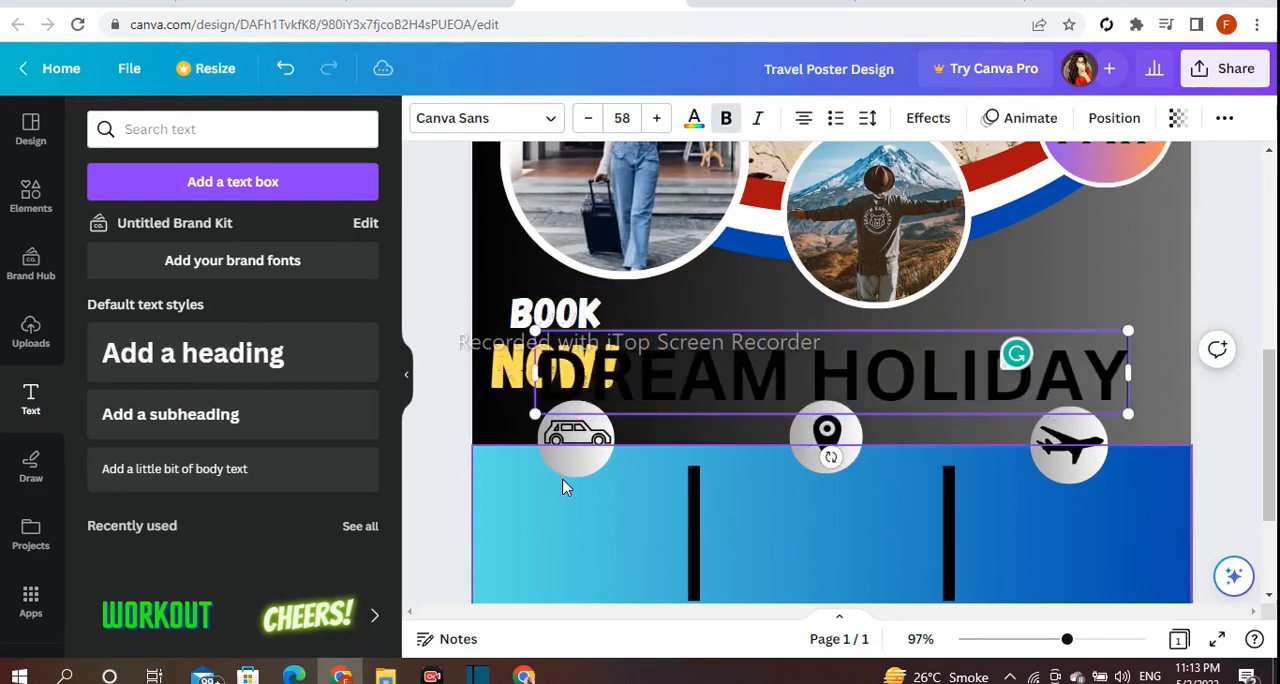
{"action": "key", "text": "Return"}
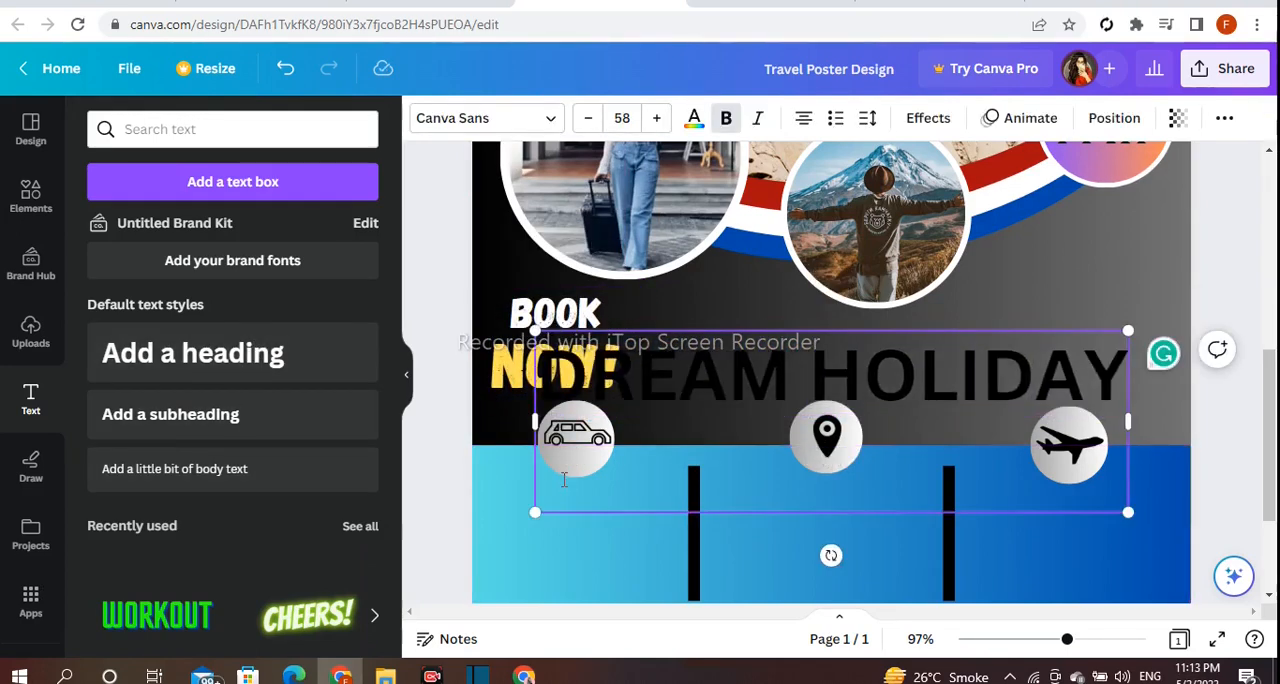
{"action": "type", "text": "WITH US"}
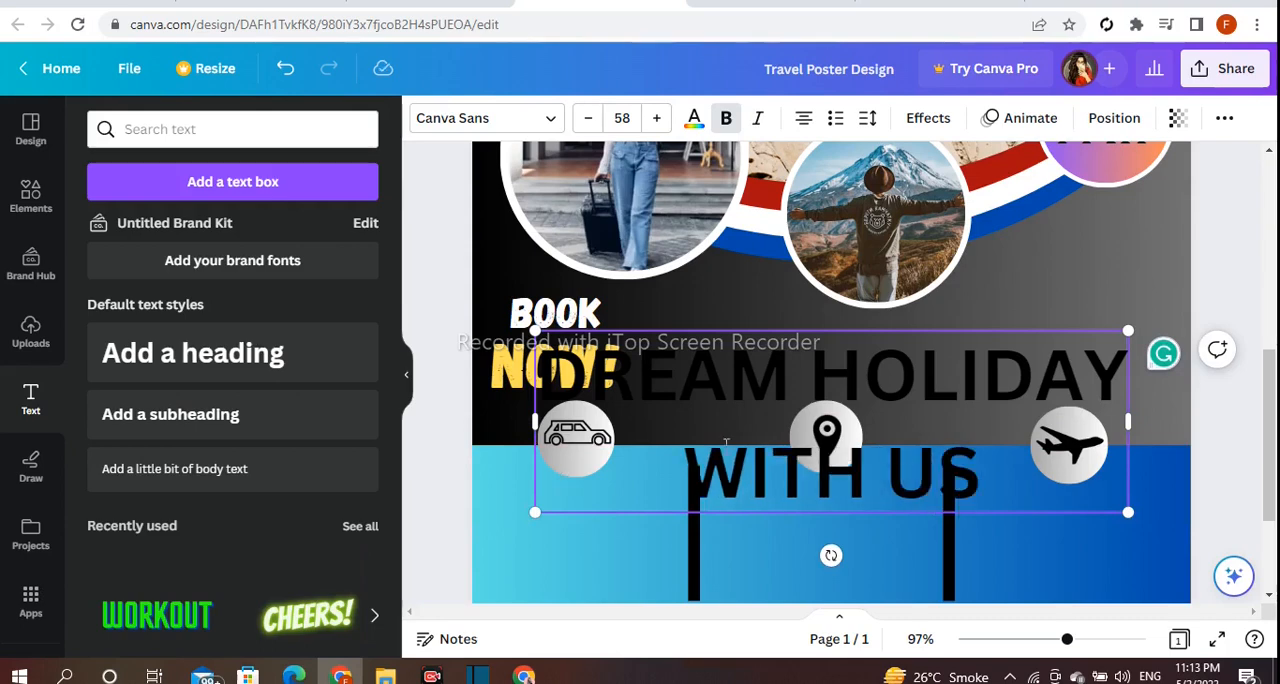
{"action": "left_click", "coordinate": [810, 391]}
{"action": "key", "text": "Return"}
Shrink the "DREAM HOLIDAY WITH US" text to size 33.1 and place it above the airplane icon.
{"action": "left_click", "coordinate": [463, 441]}
{"action": "left_click_drag", "start_coordinate": [846, 516], "coordinate": [843, 446]}
{"action": "left_click_drag", "start_coordinate": [991, 543], "coordinate": [888, 449]}
{"action": "left_click_drag", "start_coordinate": [796, 382], "coordinate": [1063, 349]}
{"action": "left_click_drag", "start_coordinate": [1153, 416], "coordinate": [1117, 386]}
{"action": "left_click_drag", "start_coordinate": [1057, 354], "coordinate": [1101, 358]}
Left-align the three lines of the "DREAM HOLIDAY WITH US" text.
{"action": "left_click", "coordinate": [843, 128]}
{"action": "left_click", "coordinate": [843, 128]}
{"action": "left_click", "coordinate": [843, 131]}
{"action": "left_click", "coordinate": [868, 121]}
{"action": "left_click", "coordinate": [472, 279]}
{"action": "left_click", "coordinate": [803, 118]}
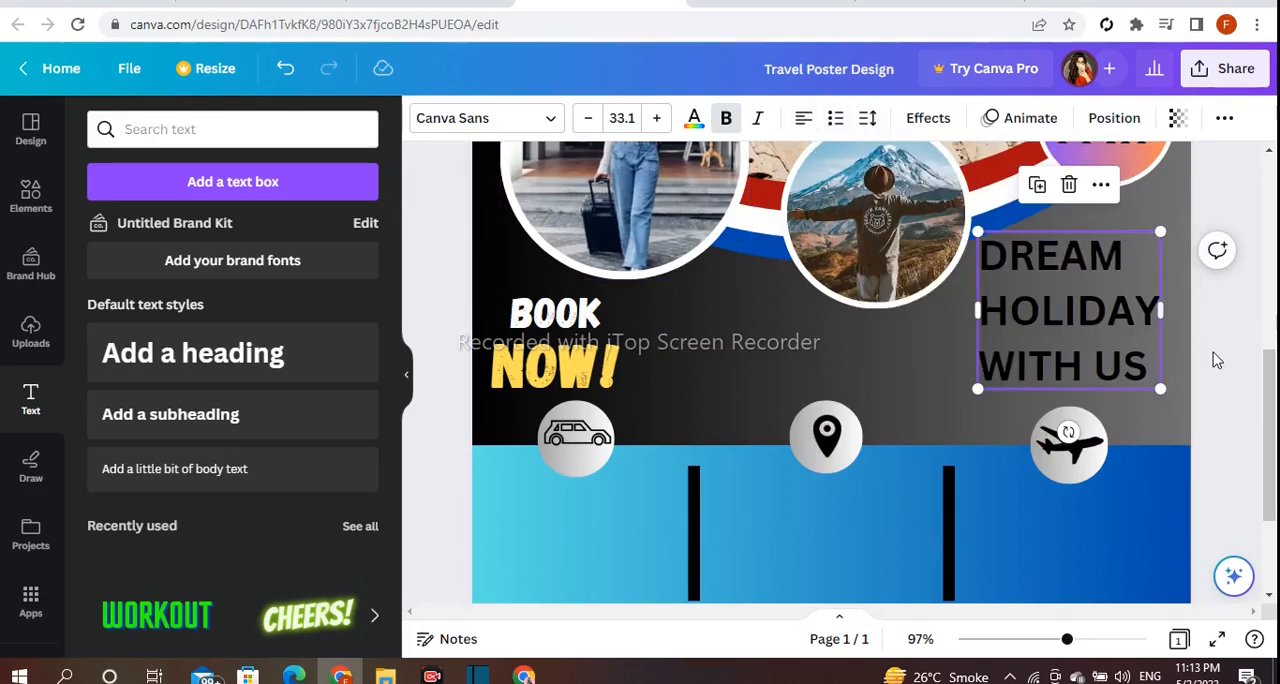
Set the "DREAM HOLIDAY WITH US" text in the Anton font.
{"action": "left_click", "coordinate": [486, 118]}
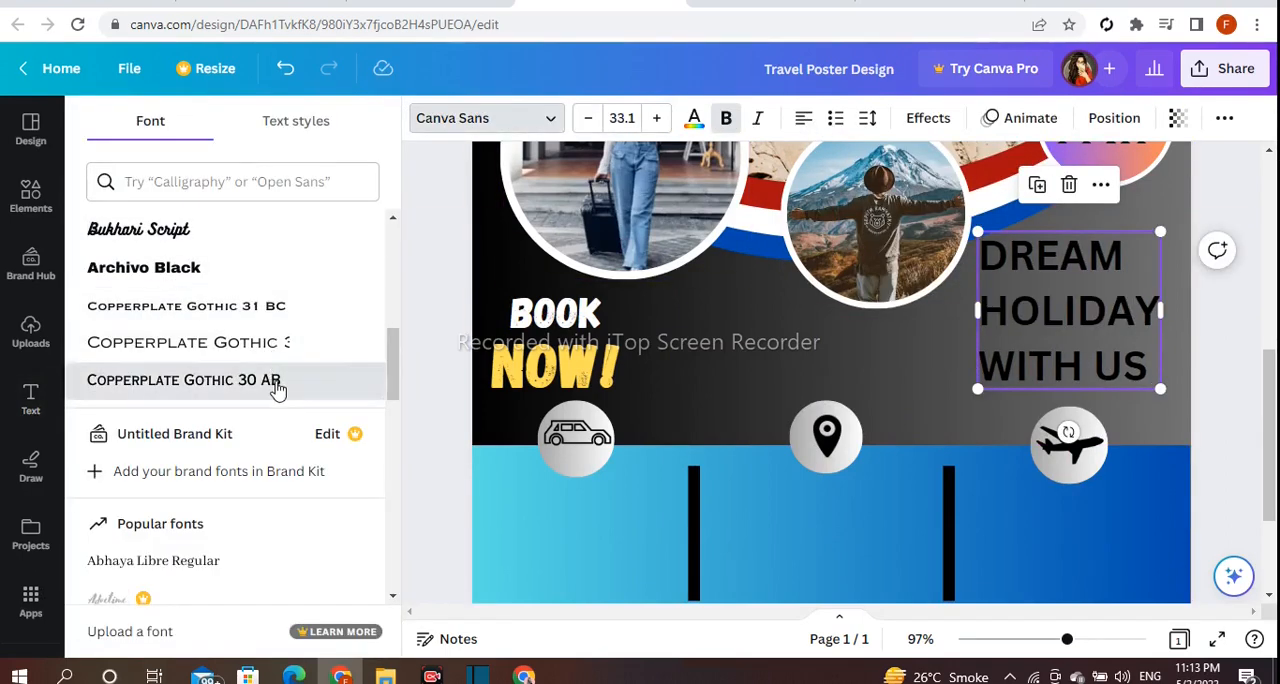
{"action": "left_click", "coordinate": [277, 384]}
{"action": "scroll", "coordinate": [279, 386], "scroll_direction": "down", "scroll_amount": 3}
{"action": "scroll", "coordinate": [279, 386], "scroll_direction": "down", "scroll_amount": 2}
{"action": "left_click", "coordinate": [185, 358]}
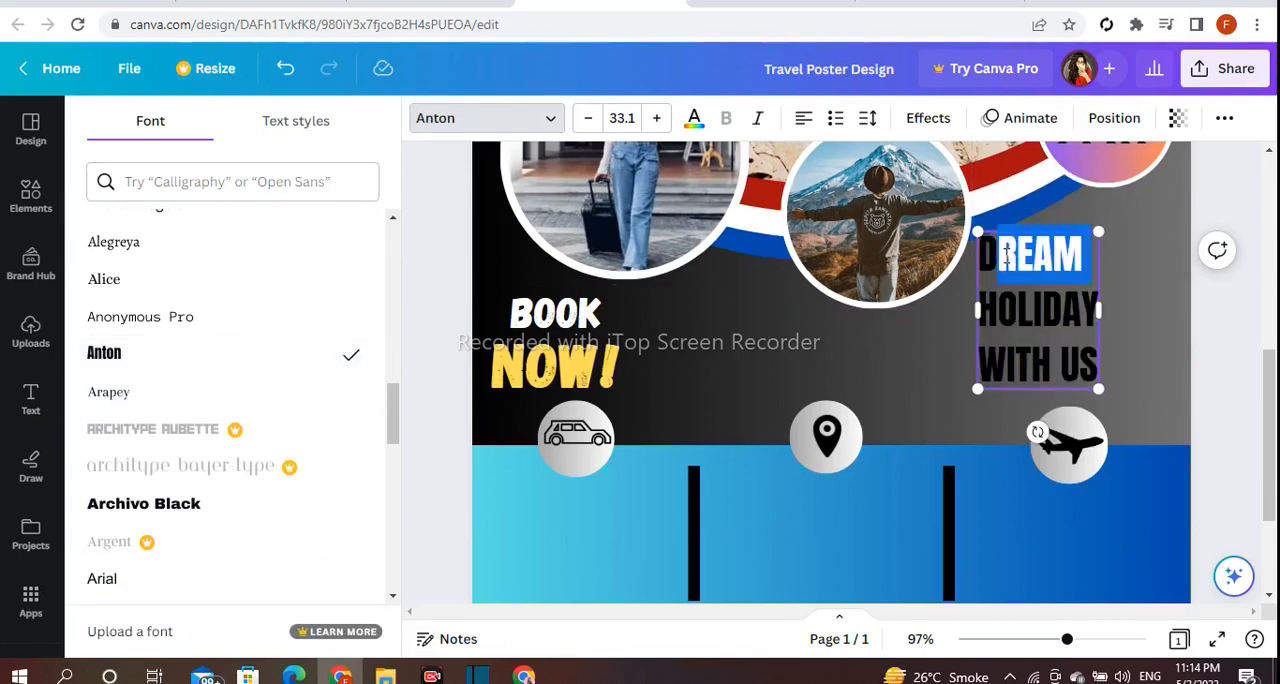
Colour the word "DREAM" white.
{"action": "left_click", "coordinate": [694, 118]}
{"action": "scroll", "coordinate": [329, 443], "scroll_direction": "down", "scroll_amount": 3}
{"action": "left_click", "coordinate": [450, 466]}
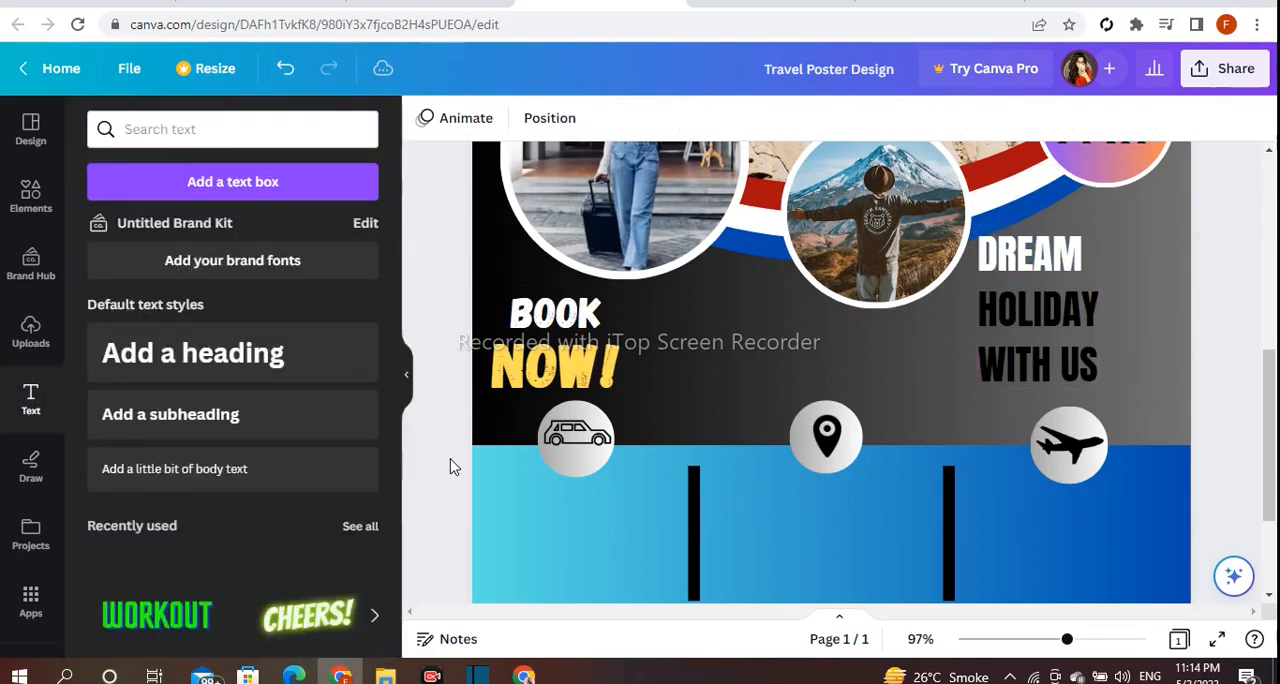
Colour the word "HOLIDAY" in the "DREAM HOLIDAY WITH US" text light orange.
{"action": "left_click", "coordinate": [1090, 370]}
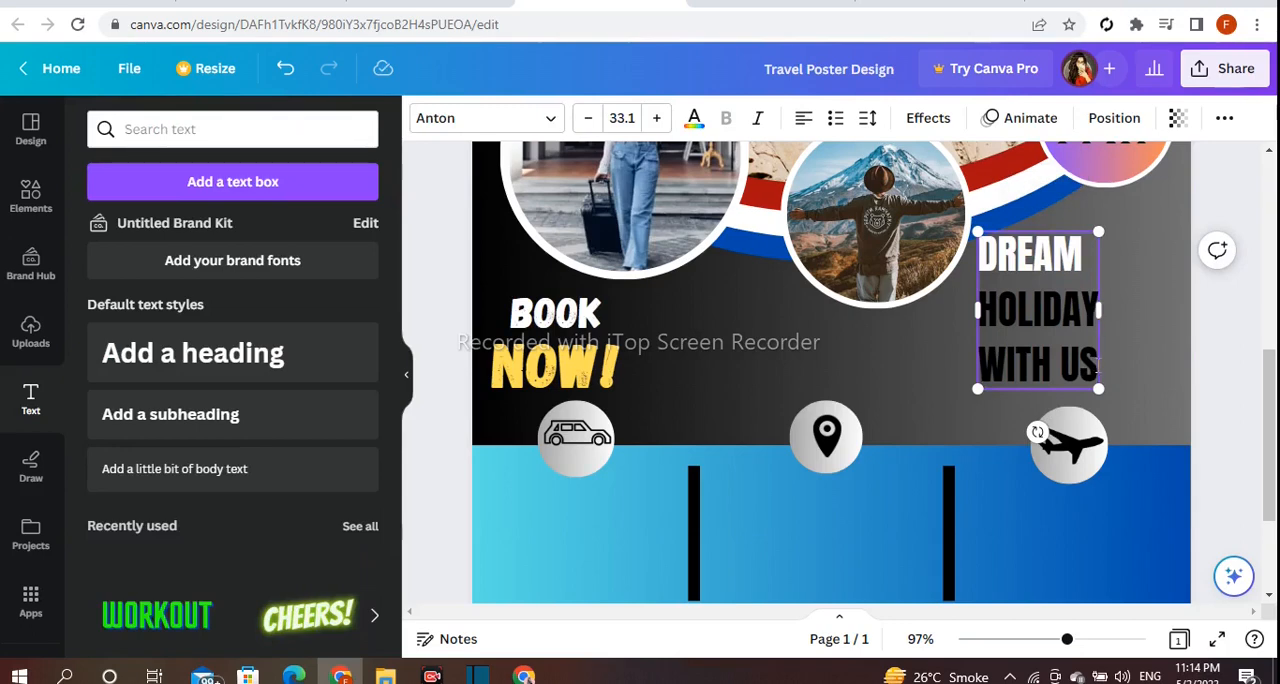
{"action": "left_click", "coordinate": [1071, 311]}
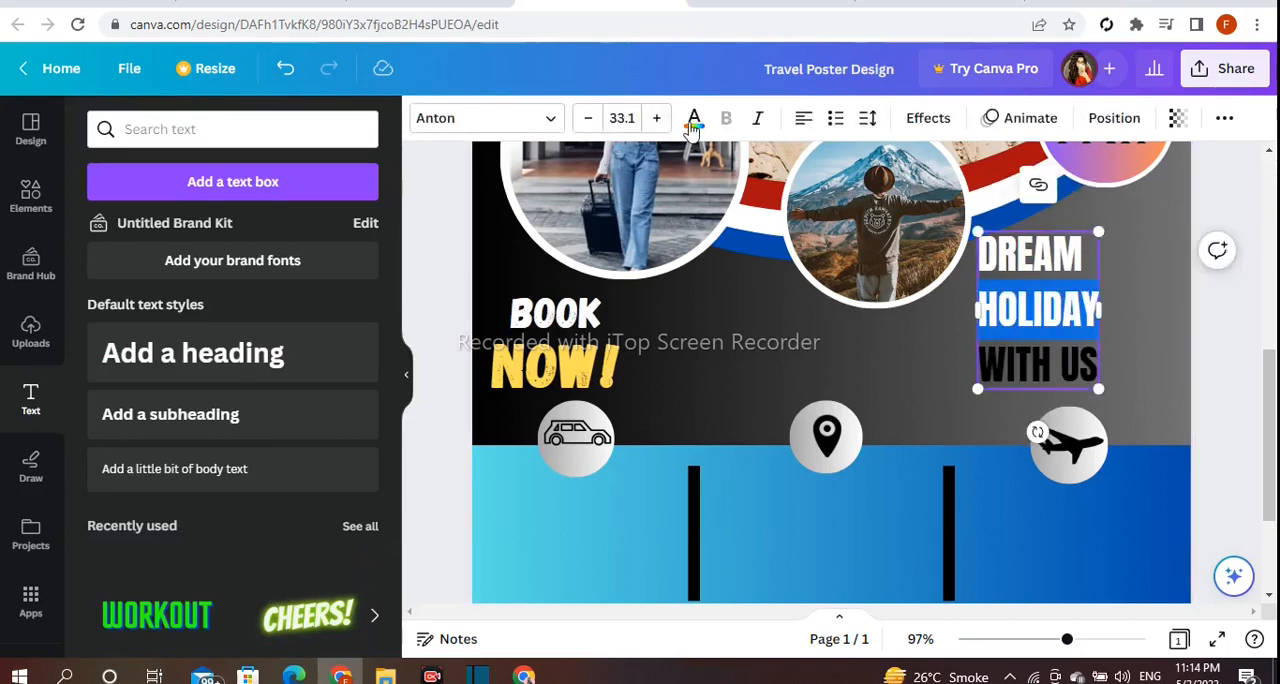
{"action": "left_click", "coordinate": [694, 118]}
{"action": "scroll", "coordinate": [234, 414], "scroll_direction": "down", "scroll_amount": 3}
{"action": "left_click", "coordinate": [355, 563]}
{"action": "left_click", "coordinate": [434, 503]}
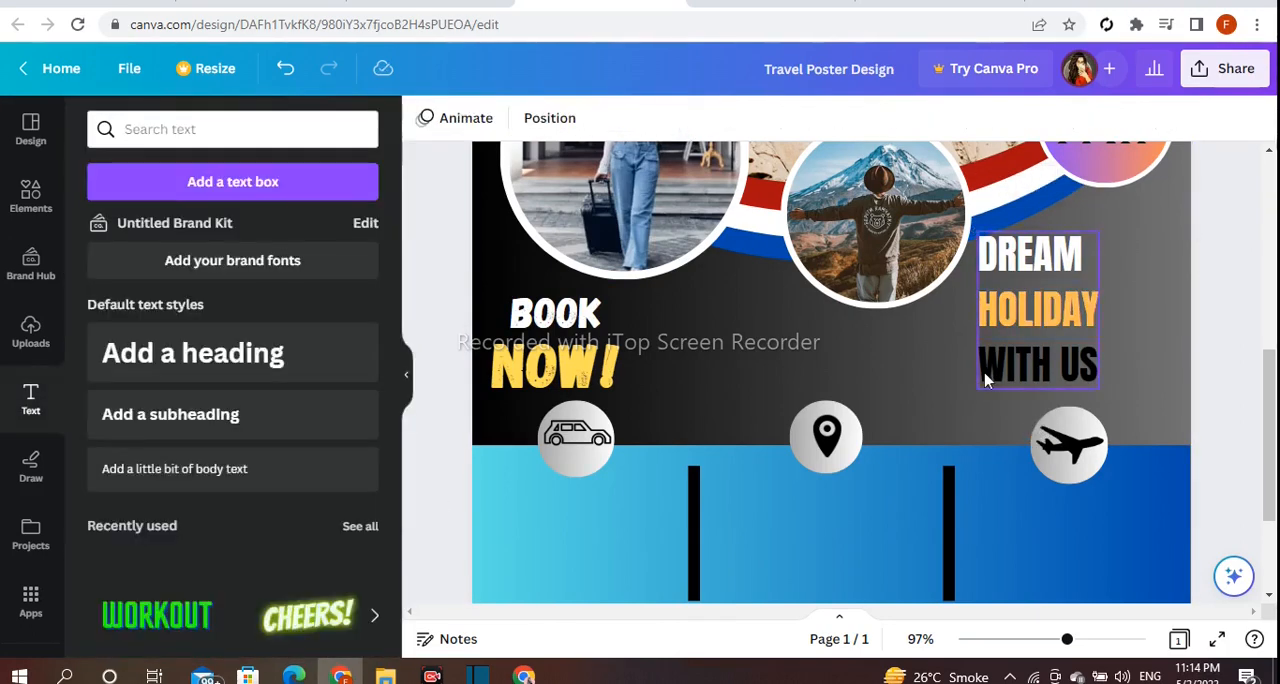
Shift the "DREAM HOLIDAY WITH US" text slightly toward the poster's outer edge and enlarge the word "HOLIDAY".
{"action": "left_click_drag", "start_coordinate": [985, 380], "coordinate": [1015, 380]}
{"action": "left_click", "coordinate": [657, 118]}
{"action": "left_click", "coordinate": [657, 118]}
{"action": "left_click", "coordinate": [1220, 355]}
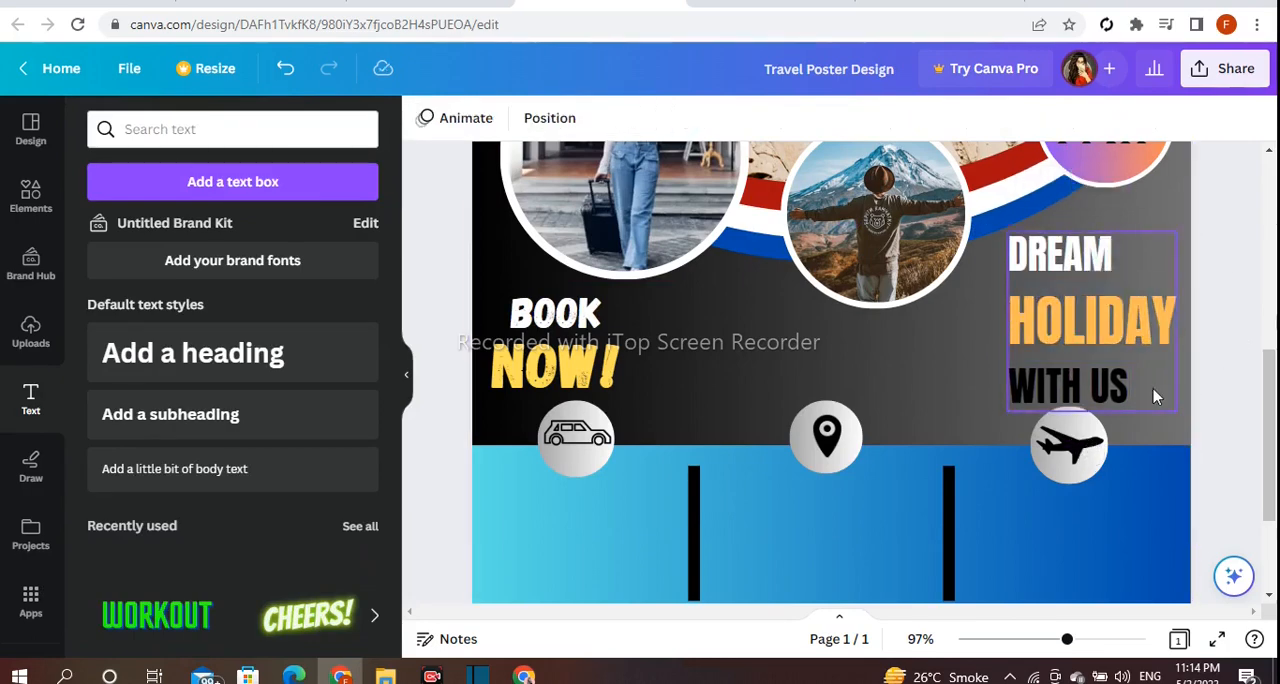
Tighten the line spacing of the "DREAM HOLIDAY WITH US" text.
{"action": "left_click", "coordinate": [1157, 392]}
{"action": "left_click", "coordinate": [868, 119]}
{"action": "left_click_drag", "start_coordinate": [983, 254], "coordinate": [951, 258]}
{"action": "left_click", "coordinate": [1205, 302]}
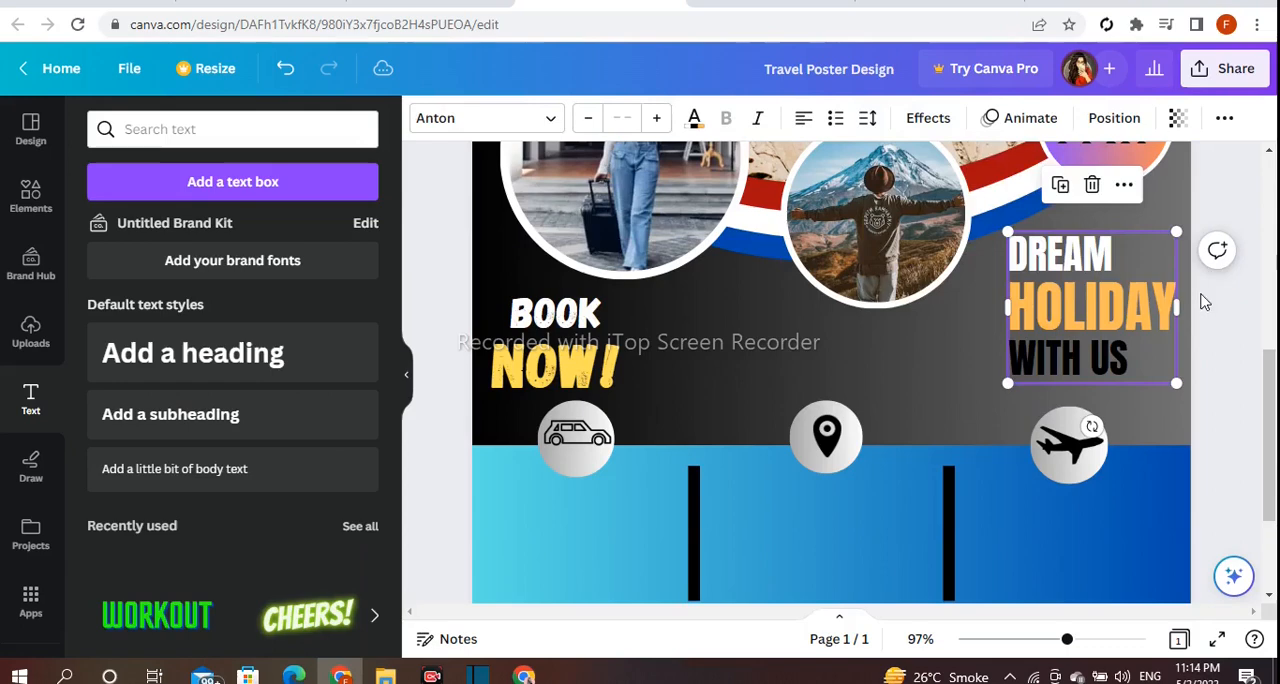
Set the words "WITH US" in Copperplate Gothic 33 BC and reduce their font size.
{"action": "left_click", "coordinate": [487, 118]}
{"action": "scroll", "coordinate": [160, 278], "scroll_direction": "down", "scroll_amount": 8}
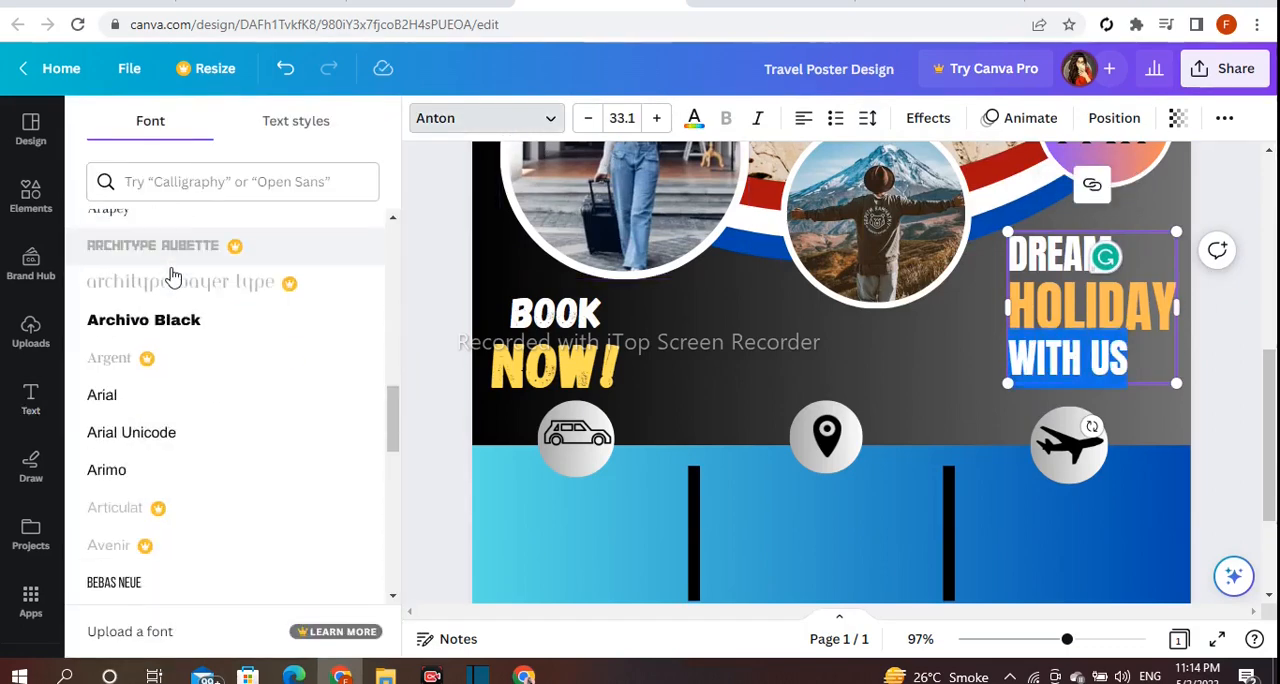
{"action": "scroll", "coordinate": [173, 277], "scroll_direction": "down", "scroll_amount": 6}
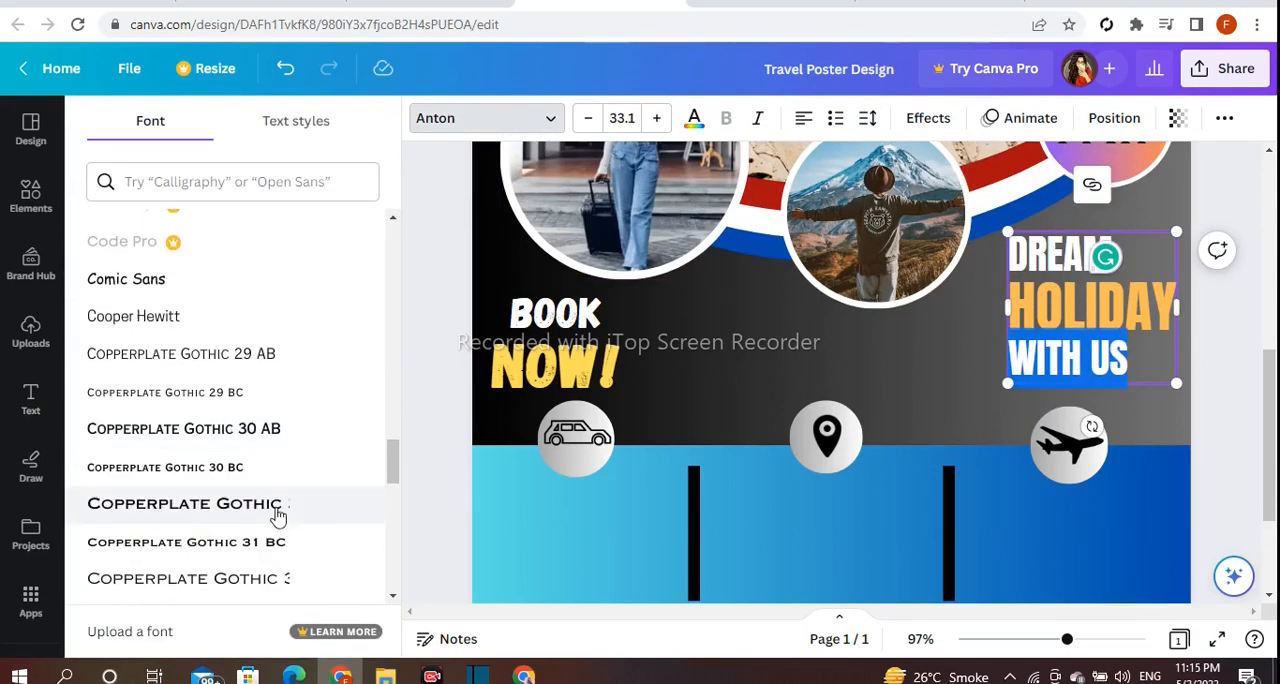
{"action": "left_click", "coordinate": [258, 432]}
{"action": "scroll", "coordinate": [258, 444], "scroll_direction": "down", "scroll_amount": 2}
{"action": "left_click", "coordinate": [253, 467]}
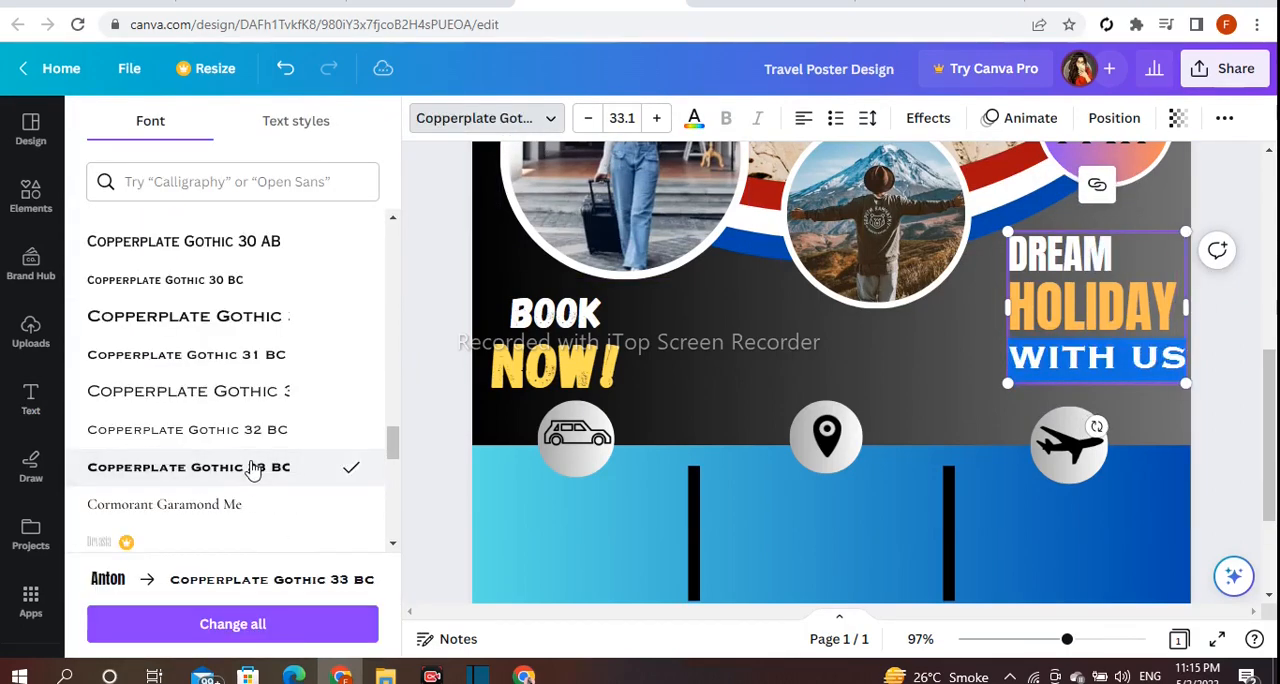
{"action": "left_click", "coordinate": [593, 124]}
Enlarge the whole "DREAM HOLIDAY WITH US" text slightly and reposition it above the airplane icon.
{"action": "left_click", "coordinate": [463, 323]}
{"action": "left_click", "coordinate": [1040, 356]}
{"action": "left_click_drag", "start_coordinate": [1008, 373], "coordinate": [1000, 412]}
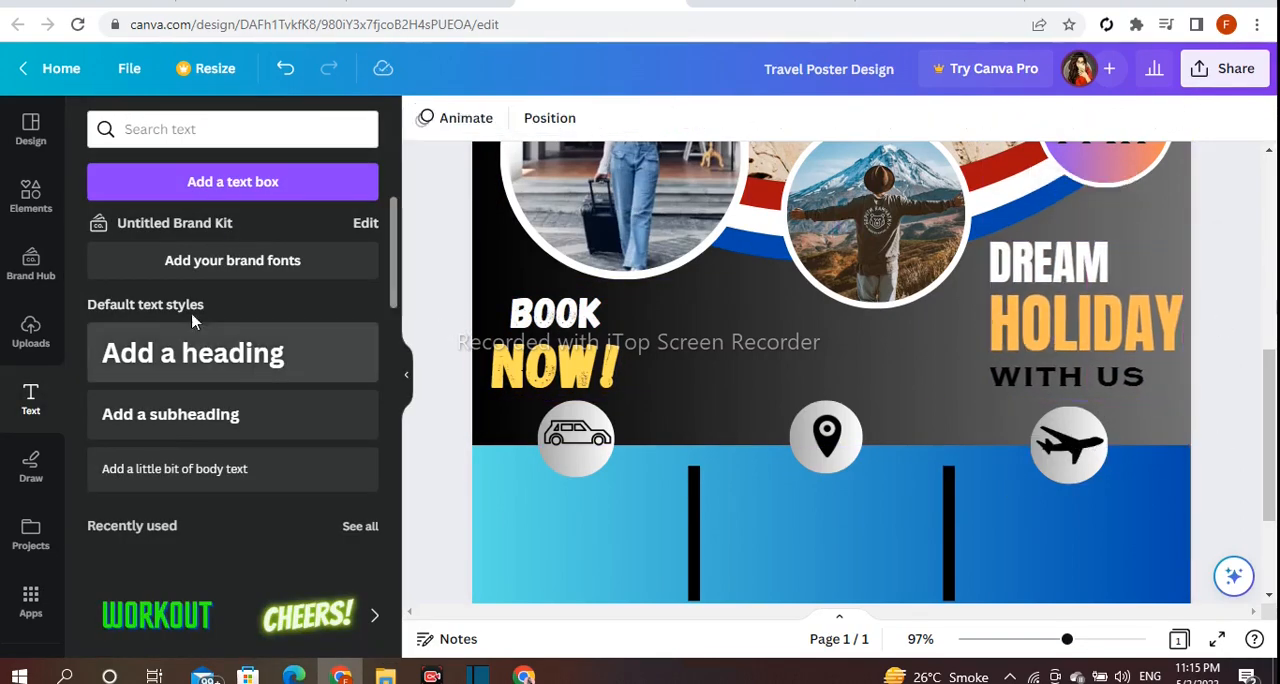
Add a heading reading "SUMMER REST FOR YOU".
{"action": "left_click", "coordinate": [197, 350]}
{"action": "key", "text": "BackSpace"}
{"action": "type", "text": "SUMMER RES"}
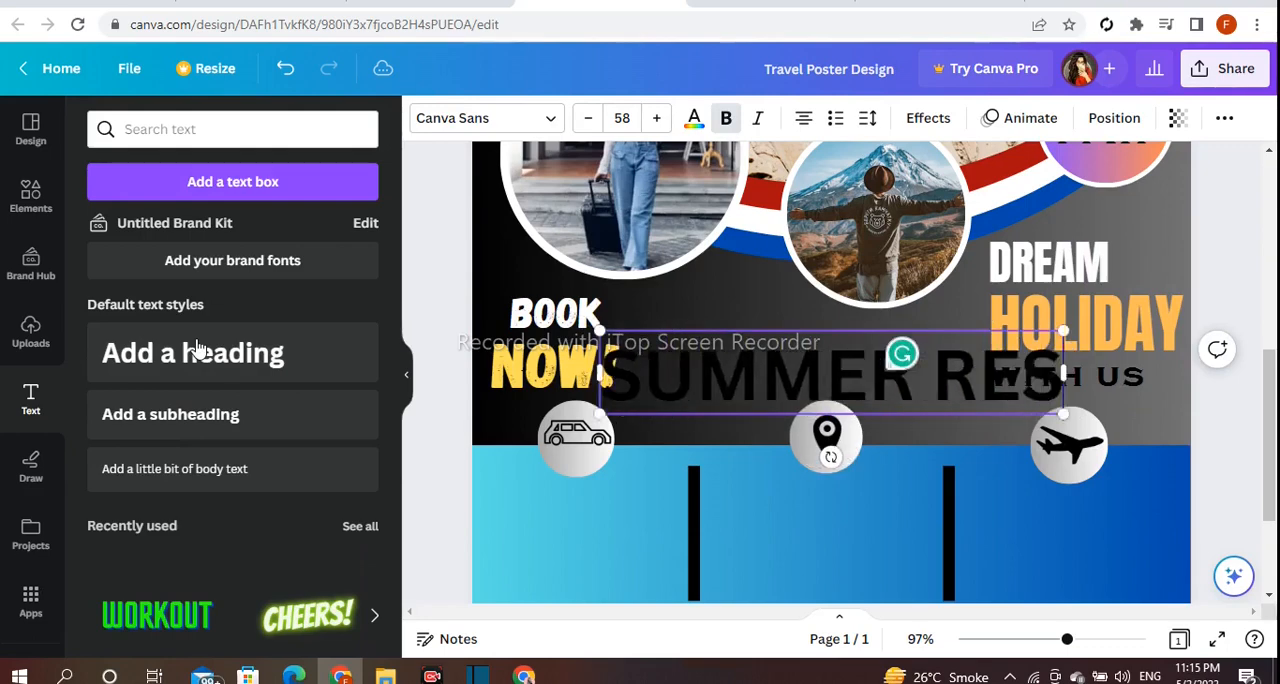
{"action": "type", "text": "T FOR YOU"}
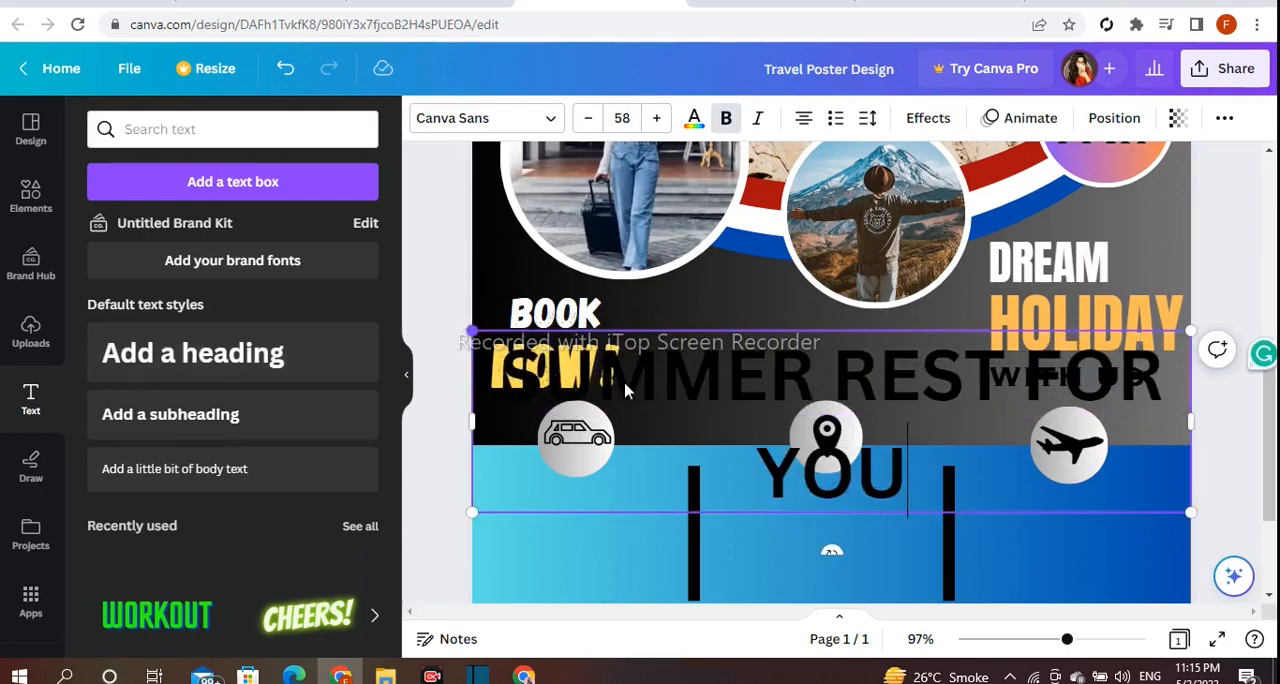
Shrink the "SUMMER REST FOR YOU" heading to size 14.3 and place it above the location pin icon.
{"action": "left_click_drag", "start_coordinate": [472, 331], "coordinate": [940, 450]}
{"action": "left_click_drag", "start_coordinate": [1146, 468], "coordinate": [868, 349]}
{"action": "left_click_drag", "start_coordinate": [915, 392], "coordinate": [841, 375]}
{"action": "left_click_drag", "start_coordinate": [787, 345], "coordinate": [832, 341]}
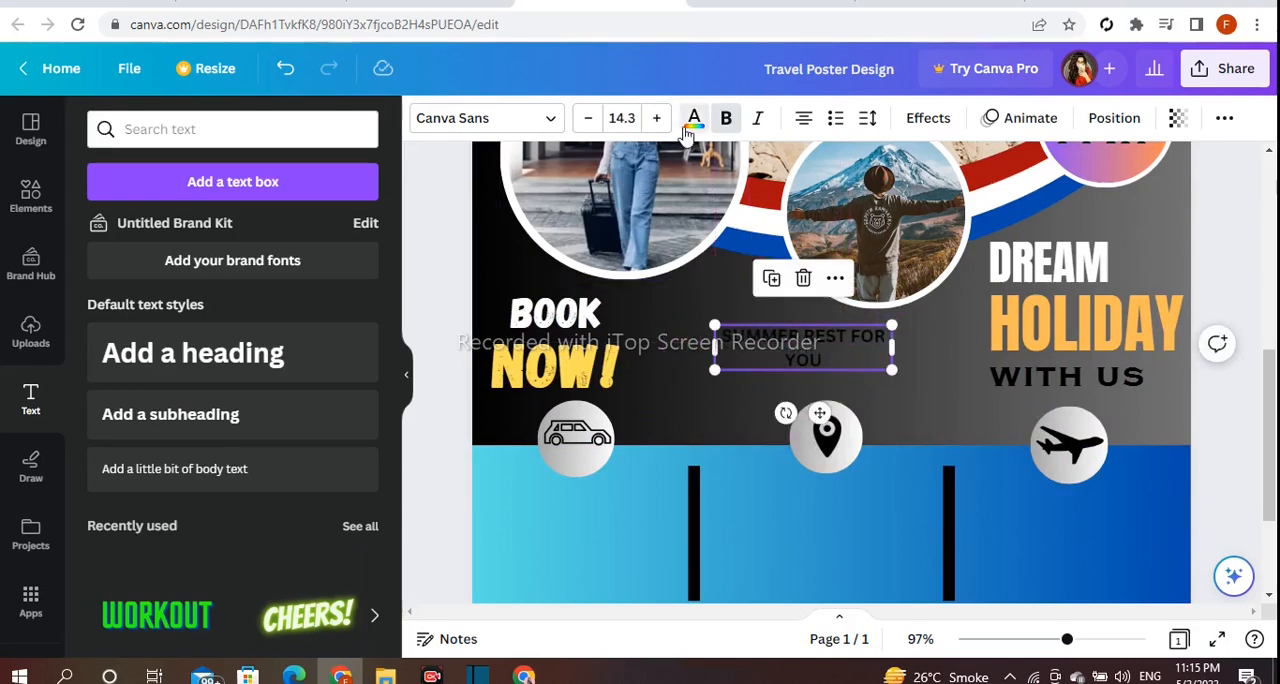
Colour the "SUMMER REST FOR YOU" text white.
{"action": "left_click", "coordinate": [694, 118]}
{"action": "scroll", "coordinate": [414, 341], "scroll_direction": "down", "scroll_amount": 2}
{"action": "scroll", "coordinate": [355, 510], "scroll_direction": "down", "scroll_amount": 3}
{"action": "left_click", "coordinate": [356, 527]}
{"action": "scroll", "coordinate": [423, 459], "scroll_direction": "up", "scroll_amount": 2}
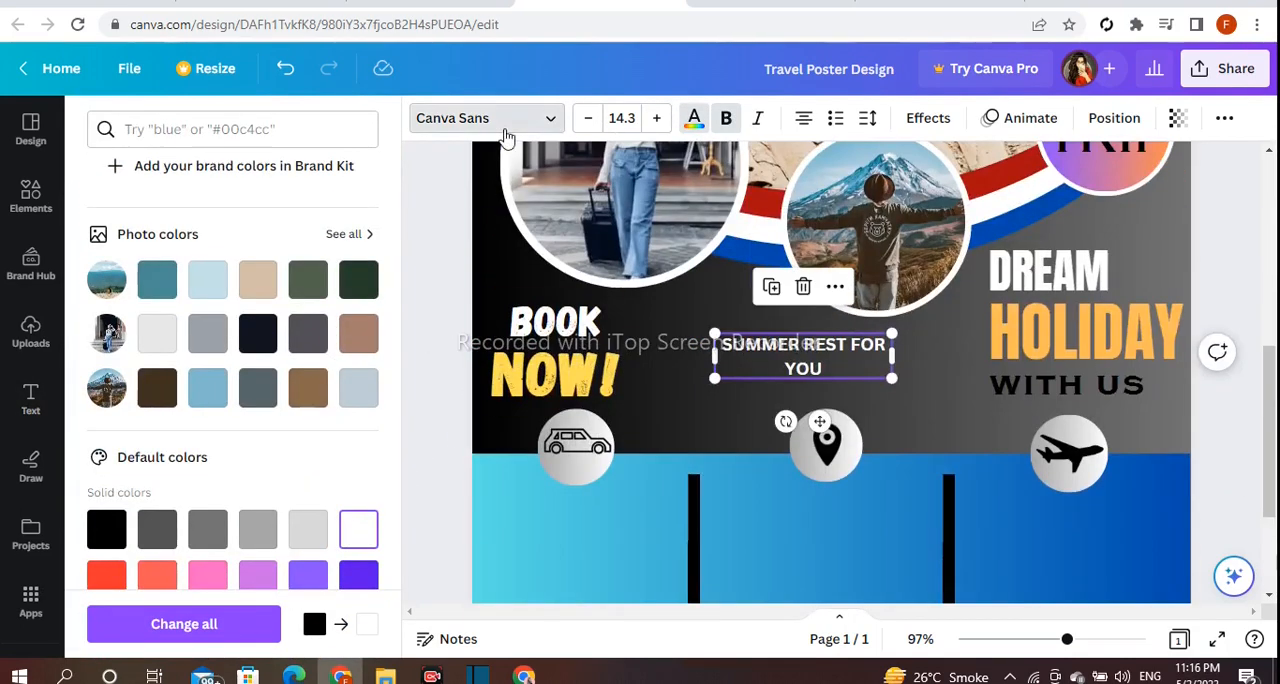
Set the "SUMMER REST FOR YOU" text in the Eczar SemiBold font.
{"action": "left_click", "coordinate": [505, 120]}
{"action": "scroll", "coordinate": [263, 343], "scroll_direction": "down", "scroll_amount": 5}
{"action": "left_click", "coordinate": [229, 365]}
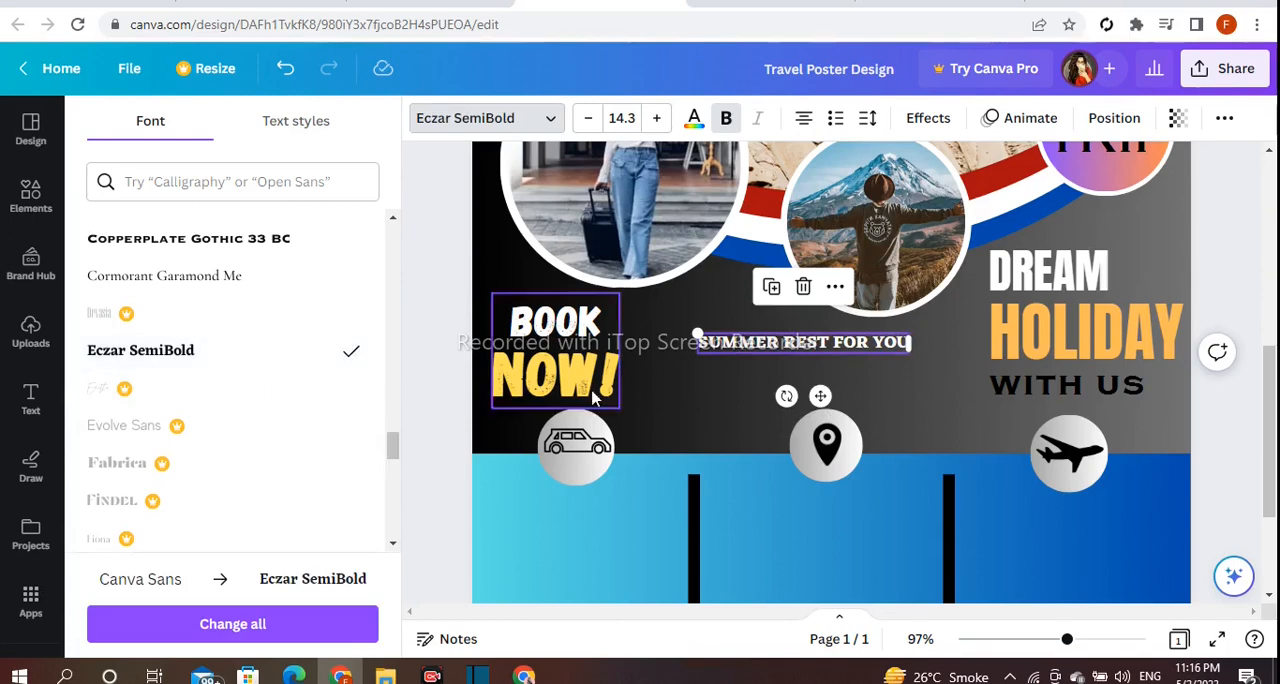
Left-align the "SUMMER REST FOR YOU" text on two lines and set "FOR YOU" in Gagalin at size 25.3.
{"action": "left_click", "coordinate": [837, 343]}
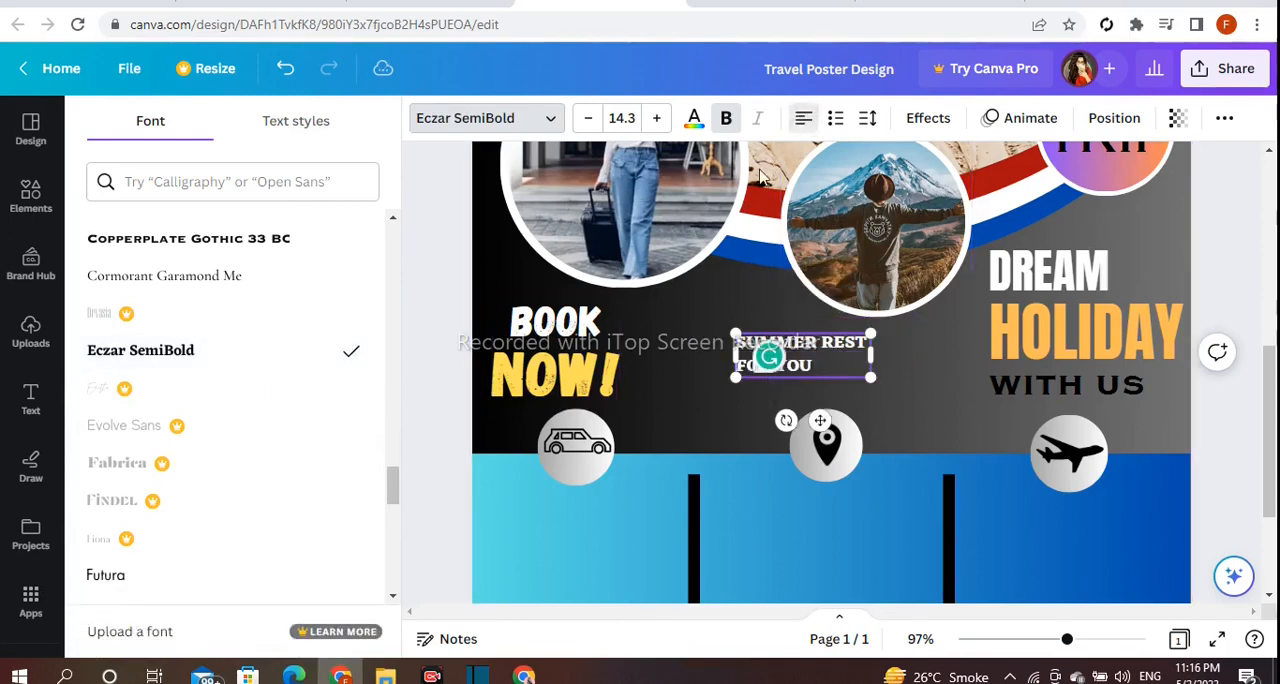
{"action": "left_click_drag", "start_coordinate": [786, 367], "coordinate": [737, 367]}
{"action": "scroll", "coordinate": [234, 381], "scroll_direction": "down", "scroll_amount": 4}
{"action": "left_click", "coordinate": [234, 372]}
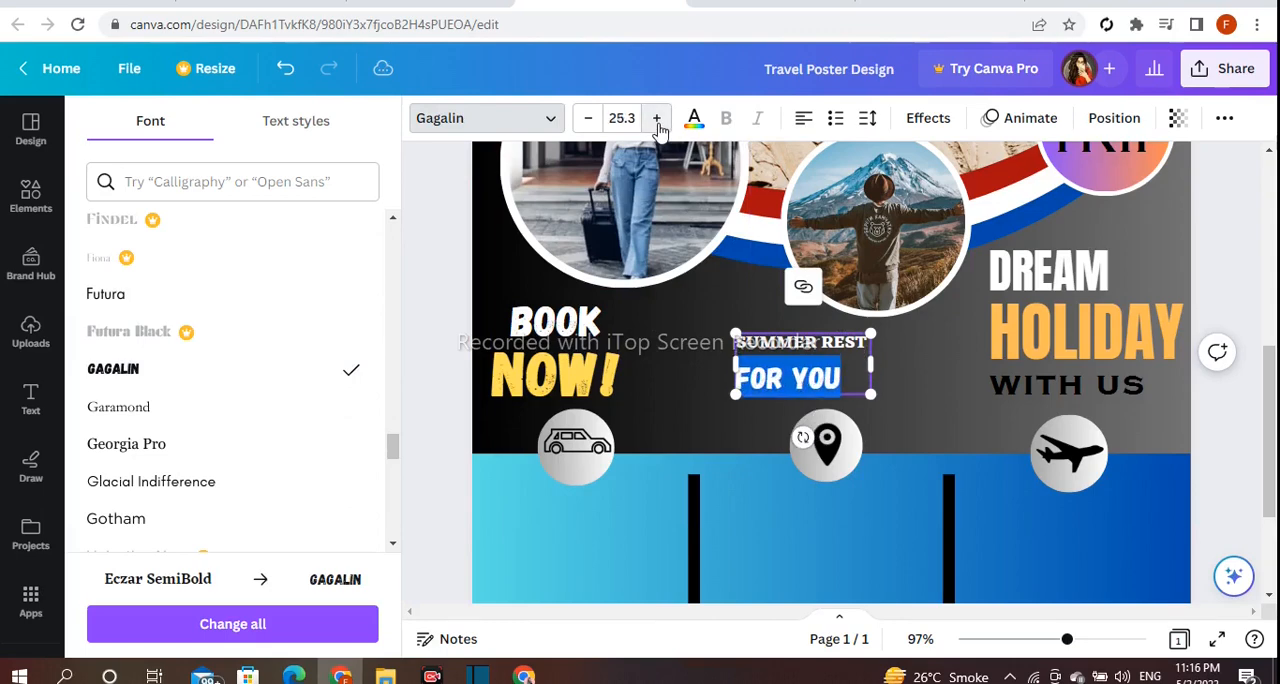
Tighten the line spacing of the two-line "SUMMER REST FOR YOU" text.
{"action": "key", "text": "Escape"}
{"action": "left_click", "coordinate": [867, 118]}
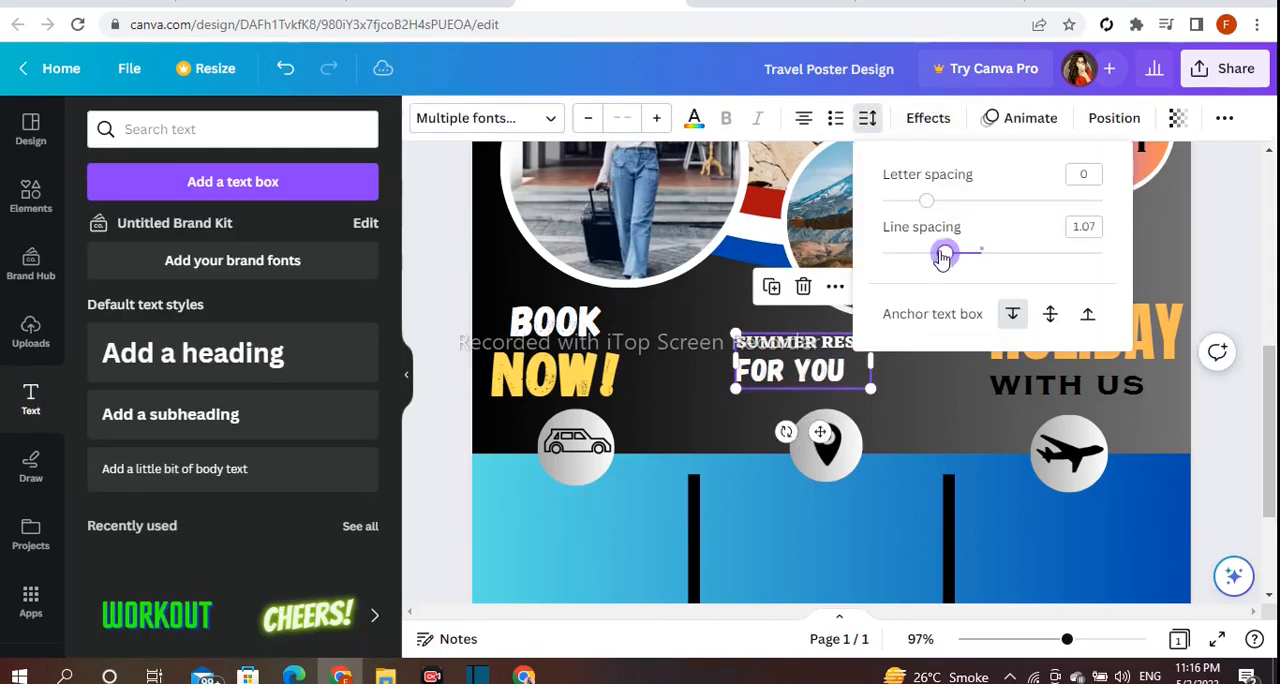
{"action": "left_click_drag", "start_coordinate": [943, 258], "coordinate": [938, 258]}
{"action": "left_click", "coordinate": [471, 262]}
Enlarge the two-line "SUMMER REST FOR YOU" text and reposition it above the location pin icon.
{"action": "left_click_drag", "start_coordinate": [871, 334], "coordinate": [916, 330]}
{"action": "left_click_drag", "start_coordinate": [847, 339], "coordinate": [812, 342]}
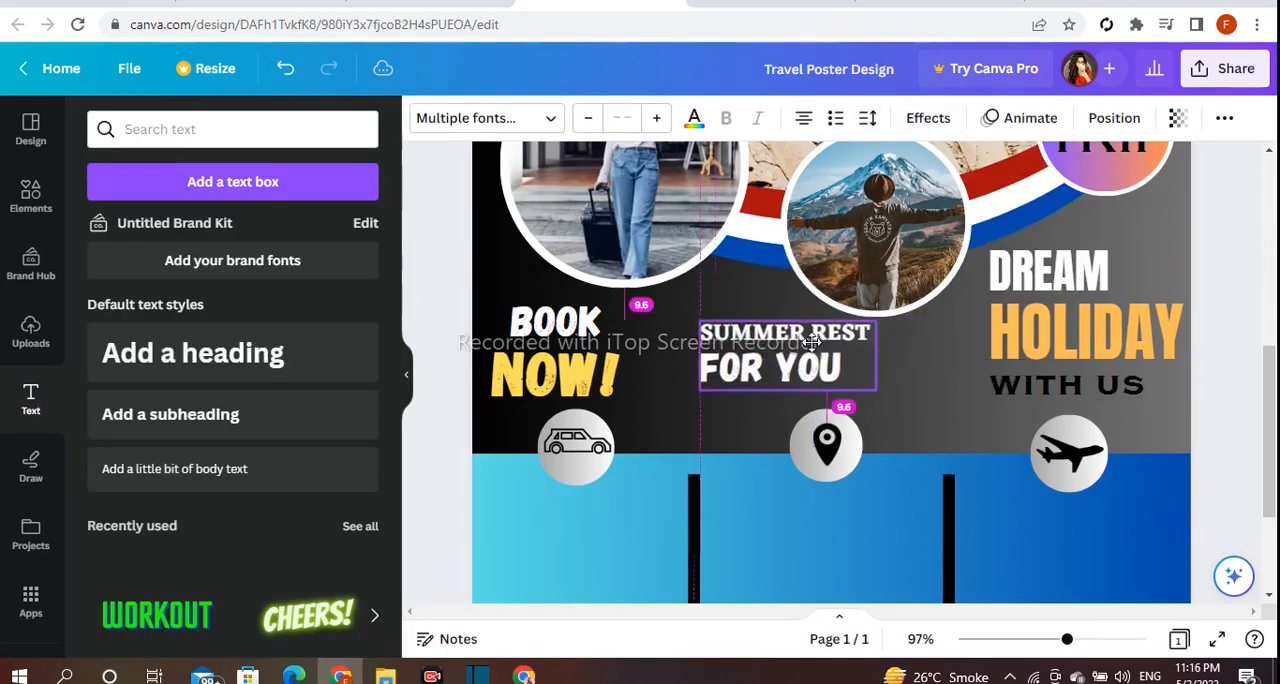
{"action": "left_click_drag", "start_coordinate": [897, 357], "coordinate": [886, 358]}
{"action": "left_click", "coordinate": [718, 368]}
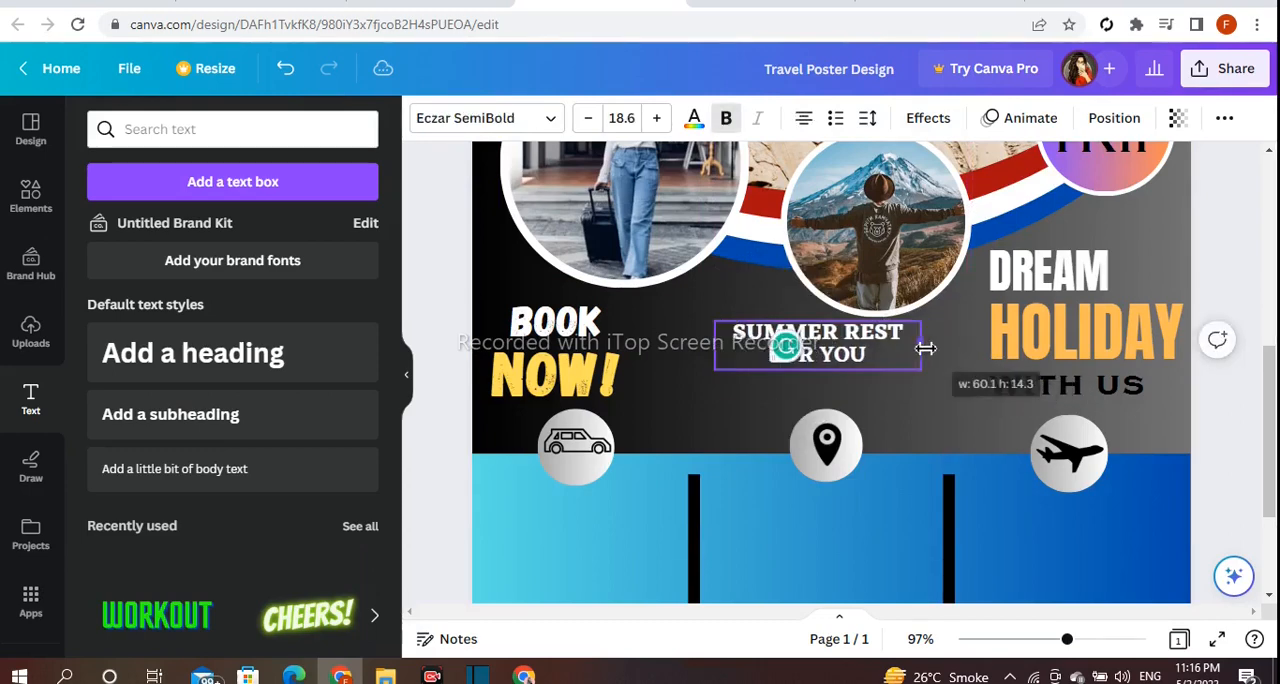
Fit the "SUMMER REST FOR YOU" text on one line at size 12.8 and move it above the location pin icon.
{"action": "left_click_drag", "start_coordinate": [924, 348], "coordinate": [1031, 345]}
{"action": "left_click_drag", "start_coordinate": [716, 326], "coordinate": [813, 330]}
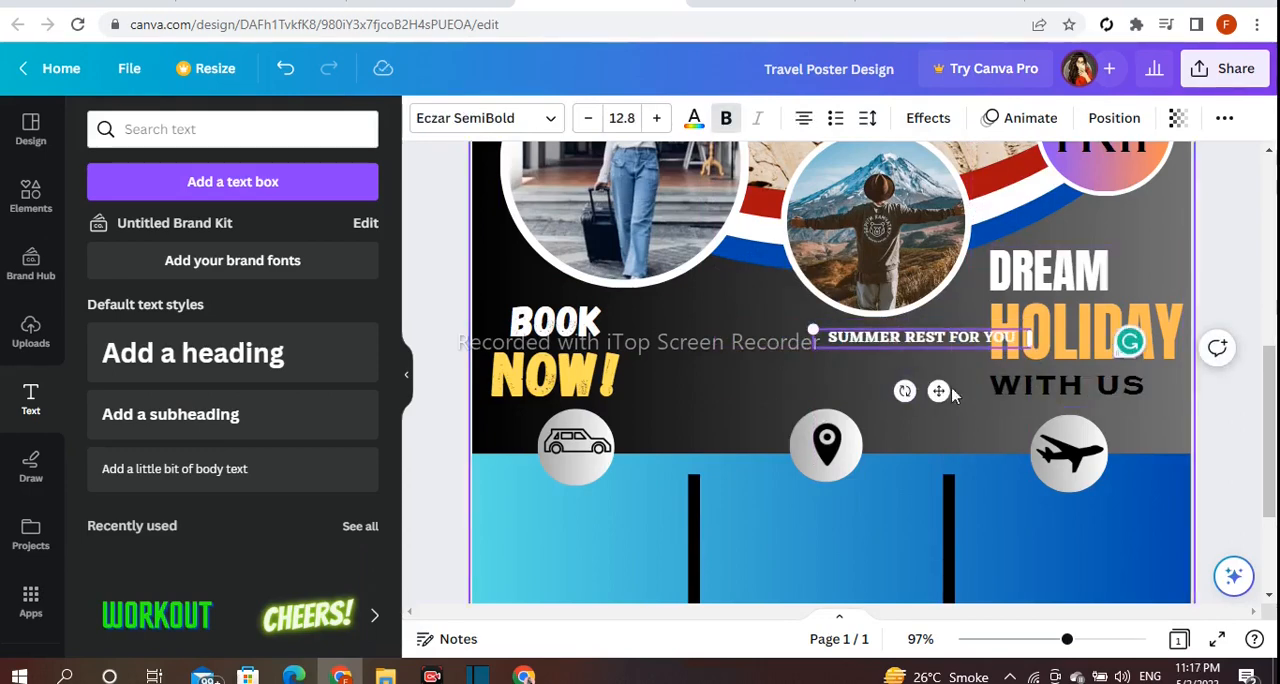
{"action": "left_click_drag", "start_coordinate": [938, 391], "coordinate": [844, 392]}
Remove the bold style from "SUMMER REST FOR YOU", then enlarge it slightly and centre it above the location pin icon.
{"action": "left_click", "coordinate": [429, 317]}
{"action": "left_click", "coordinate": [918, 342]}
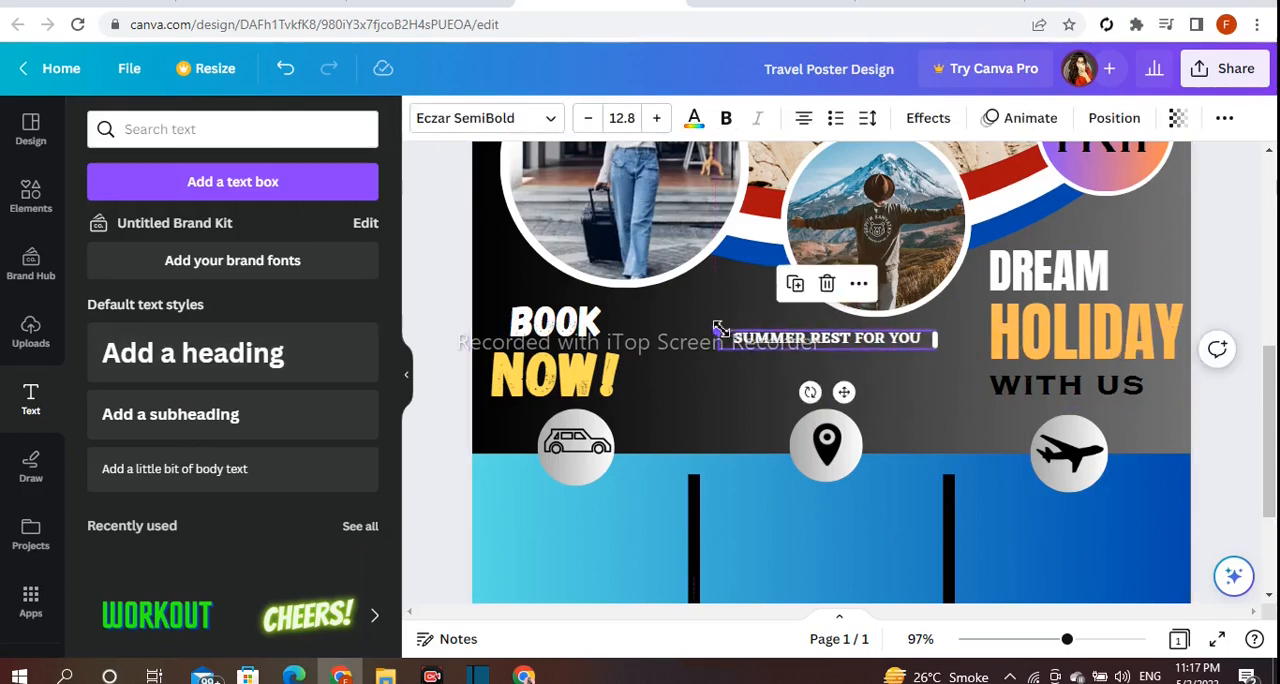
{"action": "left_click_drag", "start_coordinate": [720, 329], "coordinate": [680, 325]}
{"action": "left_click_drag", "start_coordinate": [824, 391], "coordinate": [831, 408]}
{"action": "left_click", "coordinate": [1224, 282]}
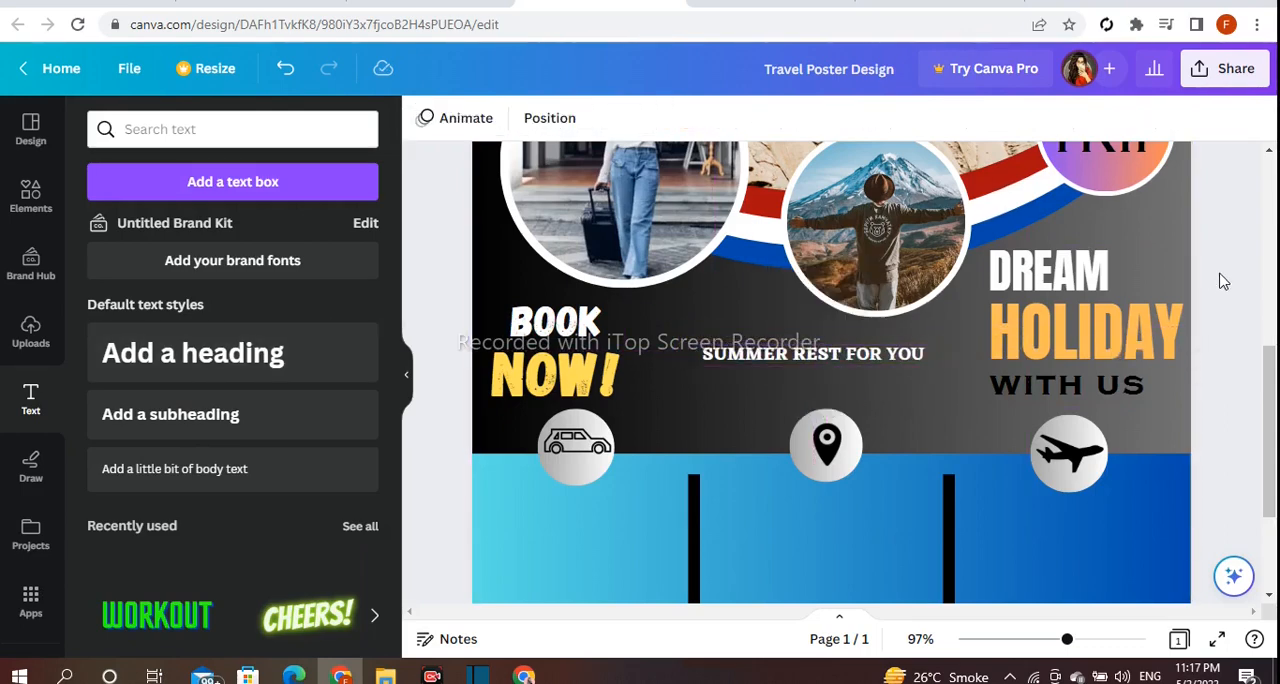
Add a heading reading "Your tittle goes here" on the blue band.
{"action": "scroll", "coordinate": [831, 403], "scroll_direction": "down", "scroll_amount": 2}
{"action": "left_click", "coordinate": [232, 353]}
{"action": "key", "text": "BackSpace"}
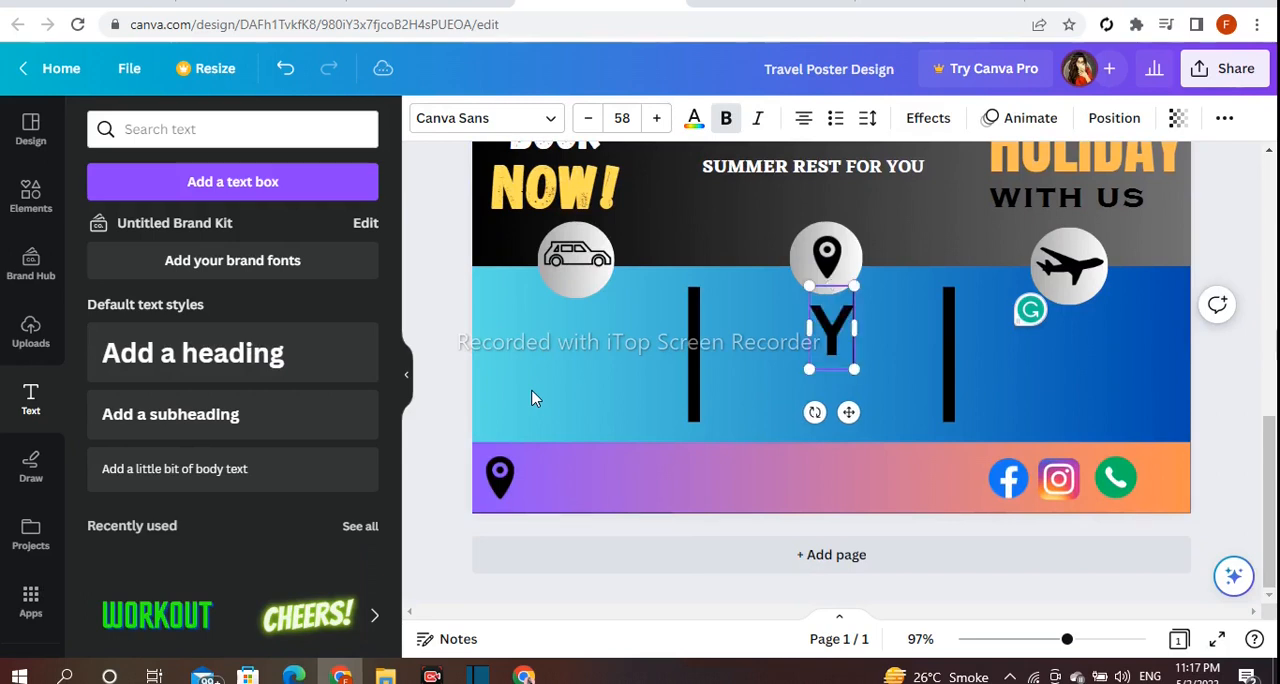
{"action": "type", "text": "Your tittle"}
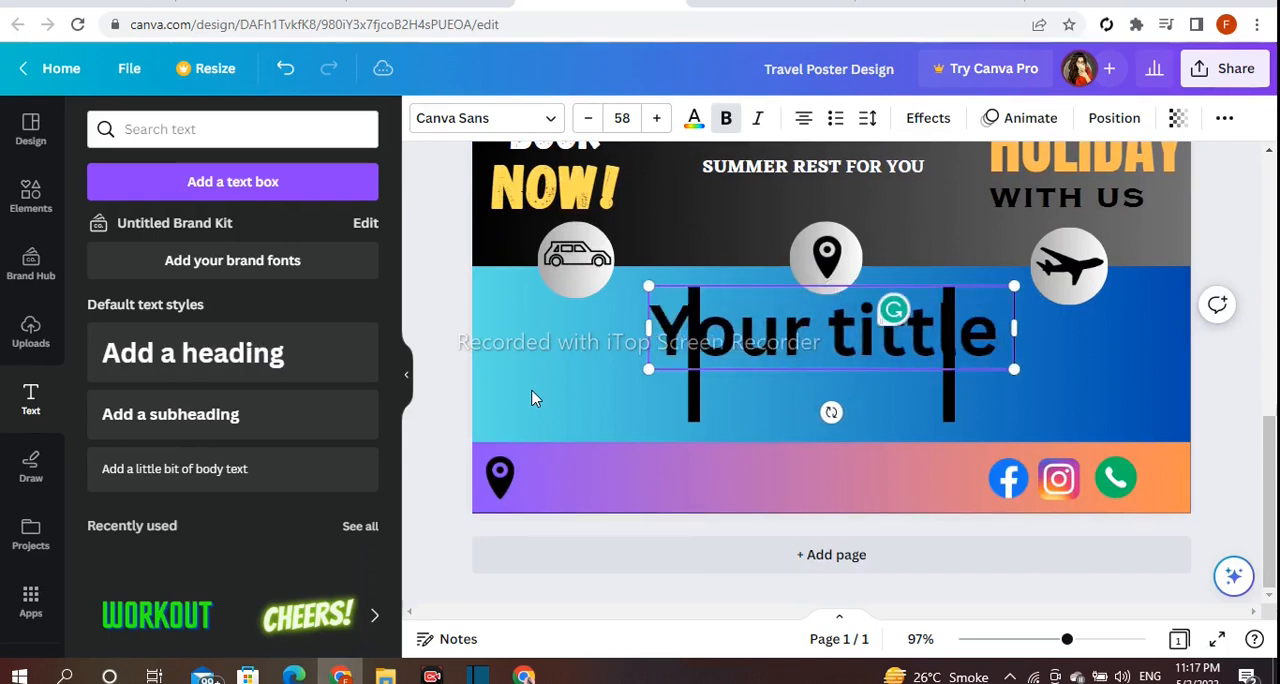
{"action": "type", "text": " goes here"}
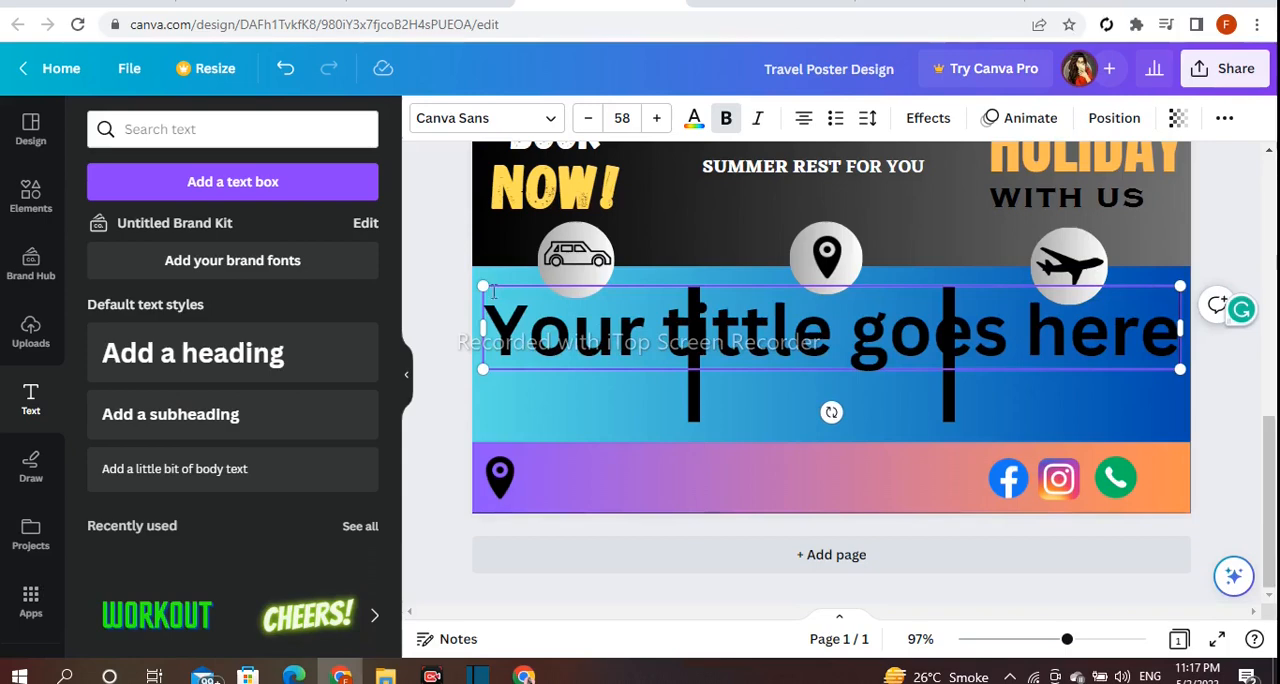
Shrink the "Your tittle goes here" heading to size 14.1 and centre it below the car icon.
{"action": "left_click_drag", "start_coordinate": [485, 288], "coordinate": [966, 346]}
{"action": "left_click_drag", "start_coordinate": [1090, 412], "coordinate": [598, 369]}
{"action": "left_click_drag", "start_coordinate": [481, 298], "coordinate": [525, 304]}
{"action": "left_click_drag", "start_coordinate": [617, 370], "coordinate": [583, 367]}
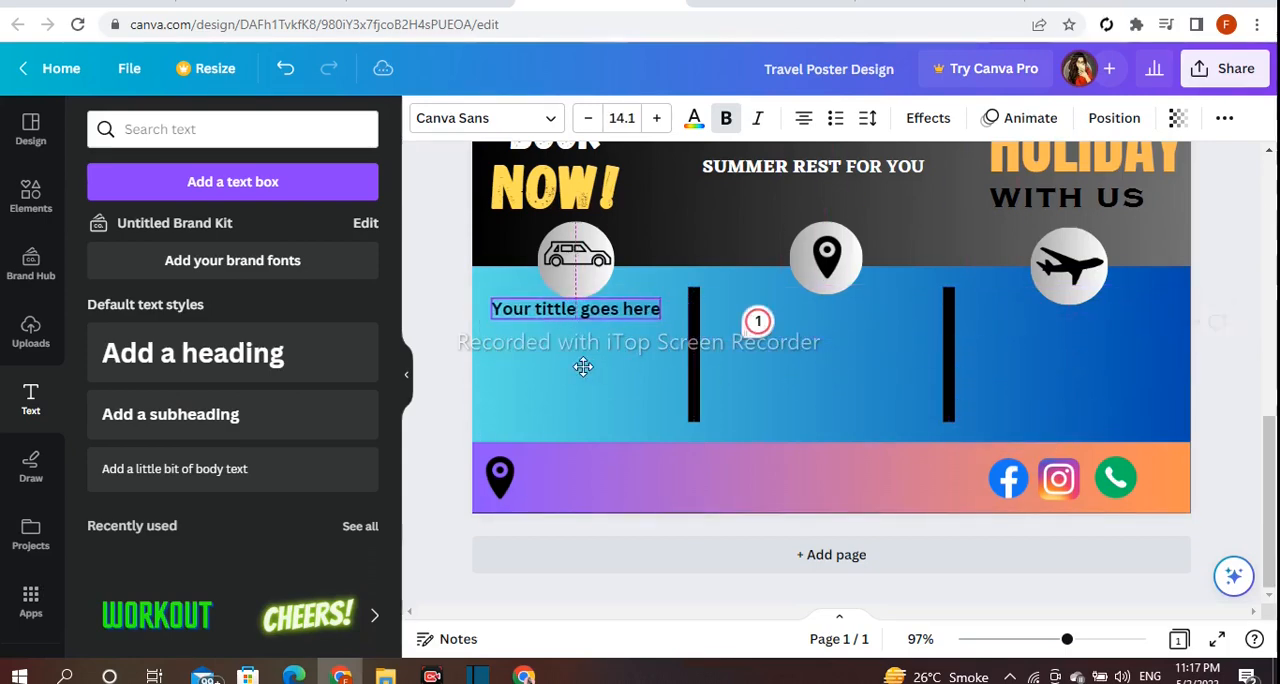
Set the "Your tittle goes here" text in the Horizon font.
{"action": "left_click", "coordinate": [532, 124]}
{"action": "scroll", "coordinate": [226, 380], "scroll_direction": "down", "scroll_amount": 4}
{"action": "left_click", "coordinate": [228, 371]}
{"action": "left_click", "coordinate": [235, 295]}
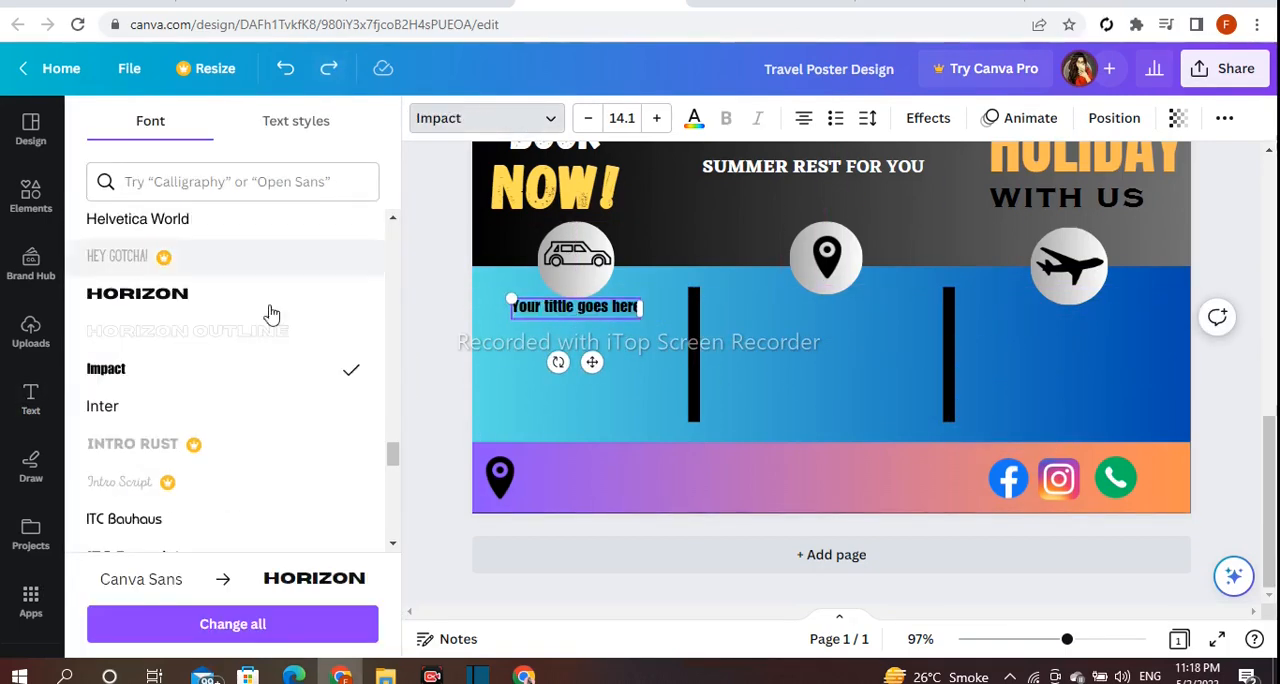
Wrap the "Your tittle goes here" text onto two lines and centre it below the car icon.
{"action": "left_click_drag", "start_coordinate": [679, 343], "coordinate": [640, 335]}
{"action": "left_click_drag", "start_coordinate": [572, 380], "coordinate": [585, 386]}
{"action": "left_click", "coordinate": [454, 359]}
{"action": "left_click_drag", "start_coordinate": [568, 332], "coordinate": [574, 332]}
Duplicate the "Your tittle goes here" text and place copies below the airplane and location pin icons.
{"action": "left_click", "coordinate": [544, 255]}
{"action": "left_click_drag", "start_coordinate": [604, 394], "coordinate": [1084, 389]}
{"action": "left_click", "coordinate": [780, 258]}
{"action": "left_click", "coordinate": [1120, 400]}
{"action": "left_click", "coordinate": [1070, 333]}
{"action": "left_click", "coordinate": [1100, 407]}
Add a heading reading "Details of your 1st travel trip".
{"action": "left_click", "coordinate": [237, 366]}
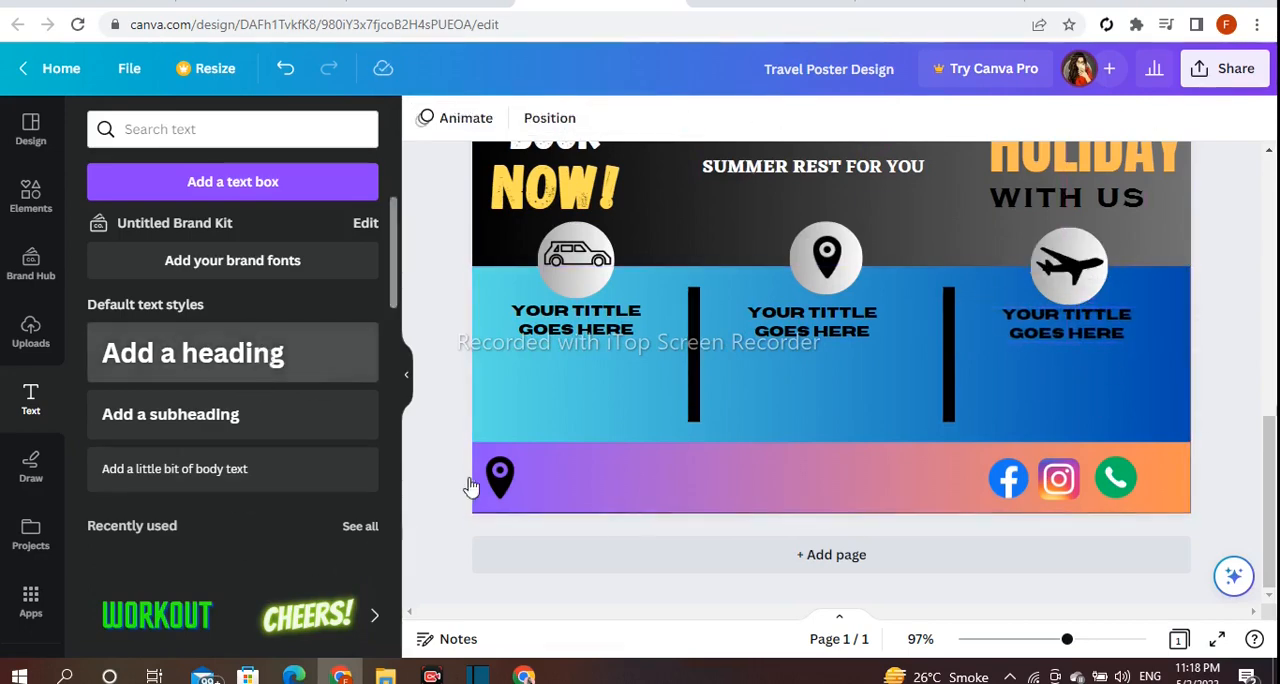
{"action": "key", "text": "BackSpace"}
{"action": "type", "text": "Details of yo"}
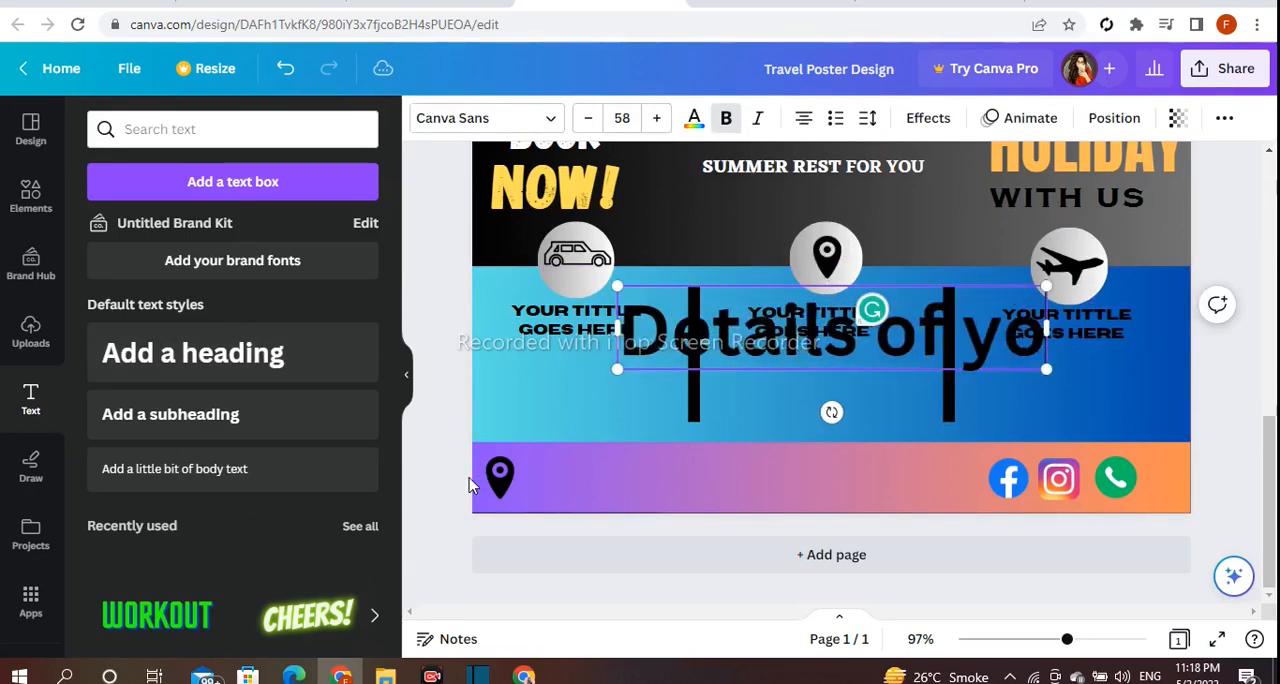
{"action": "type", "text": "ur 1st travel trip"}
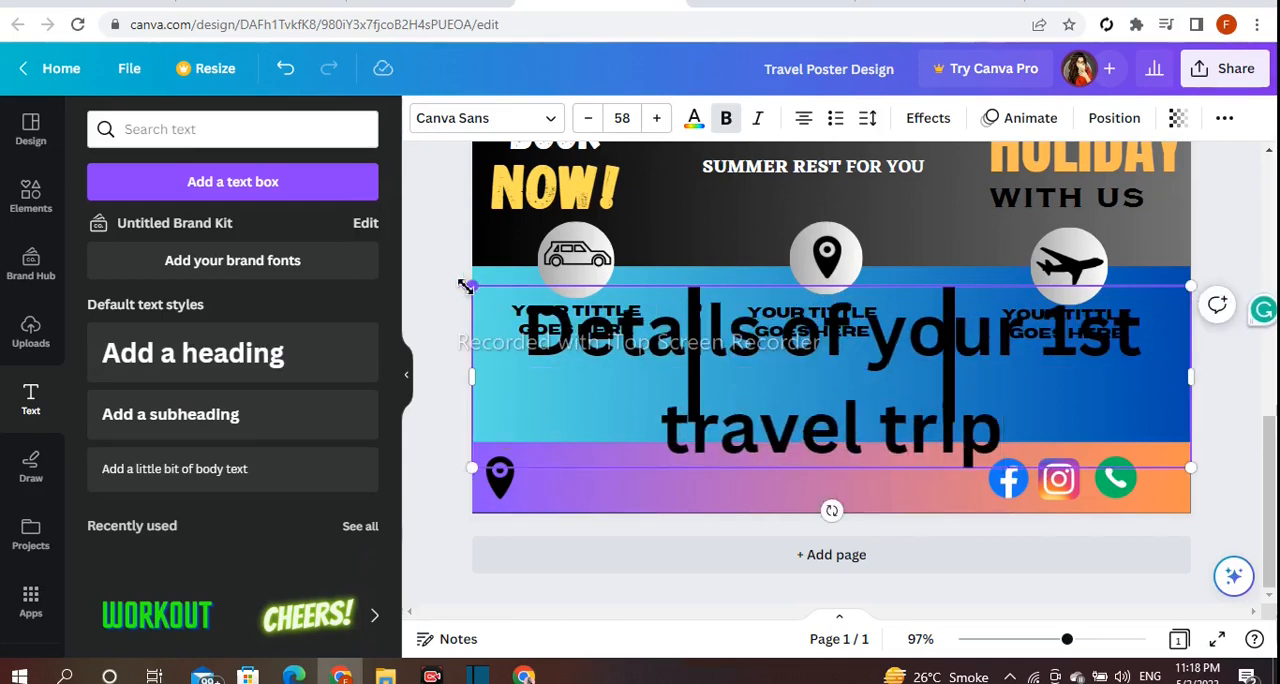
Colour the "Details of your 1st travel trip" text white.
{"action": "left_click", "coordinate": [452, 298]}
{"action": "left_click", "coordinate": [590, 335]}
{"action": "left_click", "coordinate": [694, 118]}
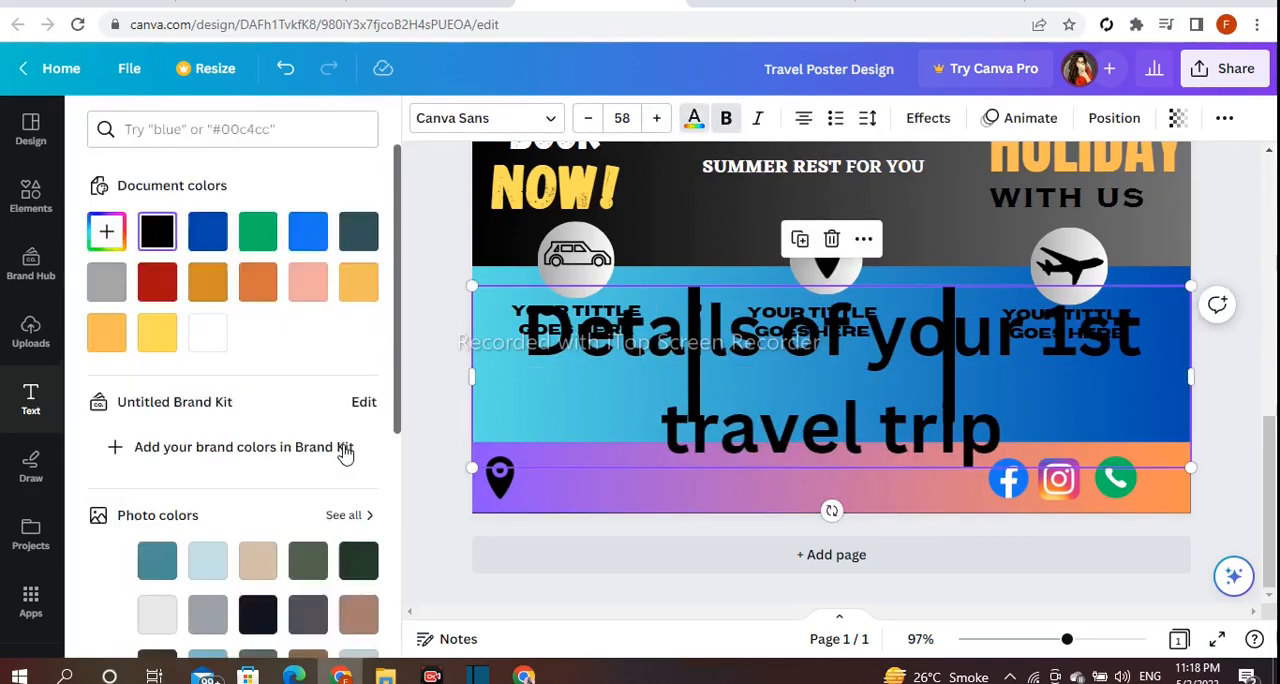
{"action": "scroll", "coordinate": [346, 451], "scroll_direction": "down", "scroll_amount": 3}
{"action": "left_click", "coordinate": [358, 529]}
Shrink the "Details of your 1st travel trip" text to size 17.4 and wrap it on three lines below the car column's title.
{"action": "left_click_drag", "start_coordinate": [474, 291], "coordinate": [943, 396]}
{"action": "left_click_drag", "start_coordinate": [1190, 433], "coordinate": [1090, 498]}
{"action": "left_click_drag", "start_coordinate": [1028, 470], "coordinate": [590, 396]}
{"action": "left_click_drag", "start_coordinate": [648, 429], "coordinate": [603, 408]}
Try dark blue on the "Details of your 1st travel trip" text and settle on dark red.
{"action": "scroll", "coordinate": [318, 479], "scroll_direction": "down", "scroll_amount": 2}
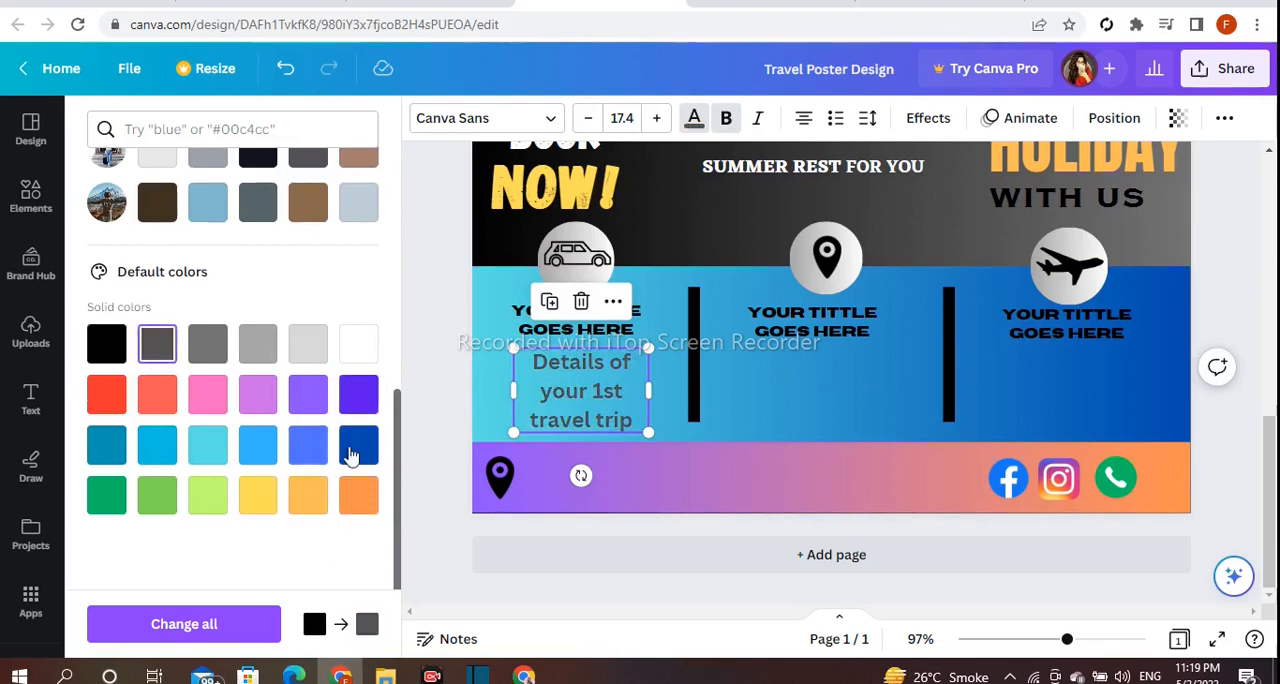
{"action": "left_click", "coordinate": [515, 399]}
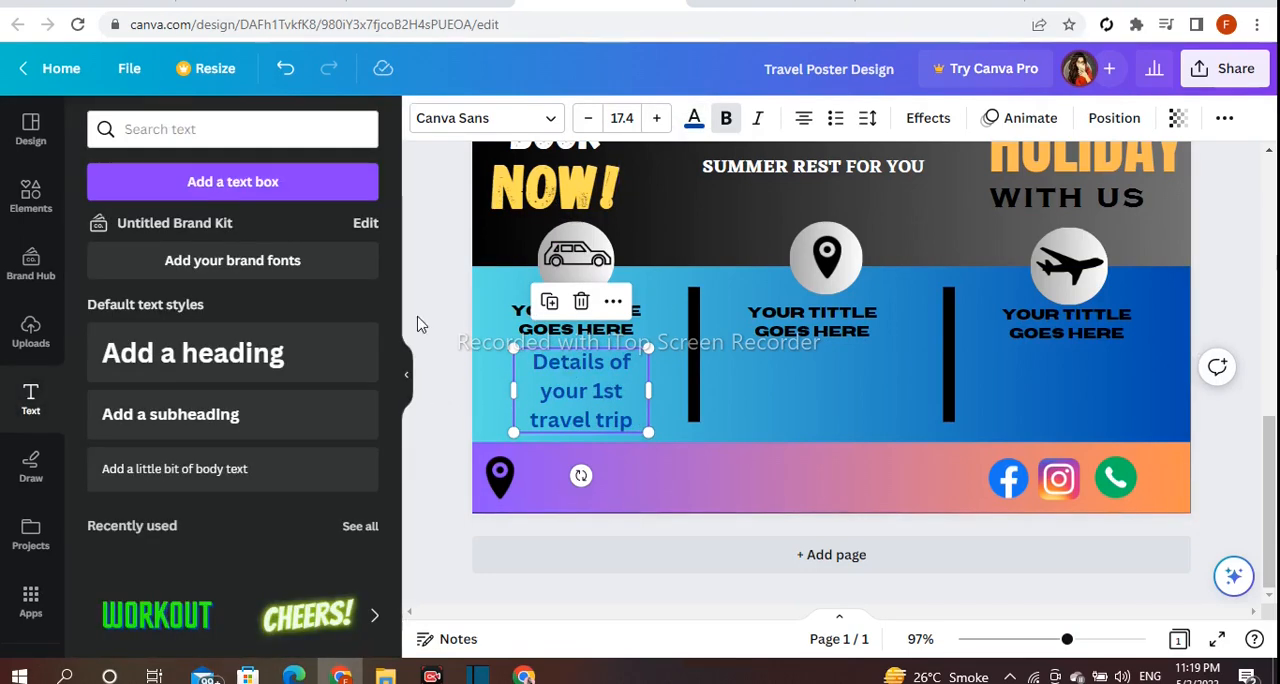
{"action": "left_click", "coordinate": [694, 120]}
{"action": "left_click", "coordinate": [440, 372]}
Left-align and italicise the "Details of your 1st travel trip" text under its title, and set the line spacing to 1.16.
{"action": "left_click_drag", "start_coordinate": [580, 402], "coordinate": [583, 380]}
{"action": "left_click", "coordinate": [803, 118]}
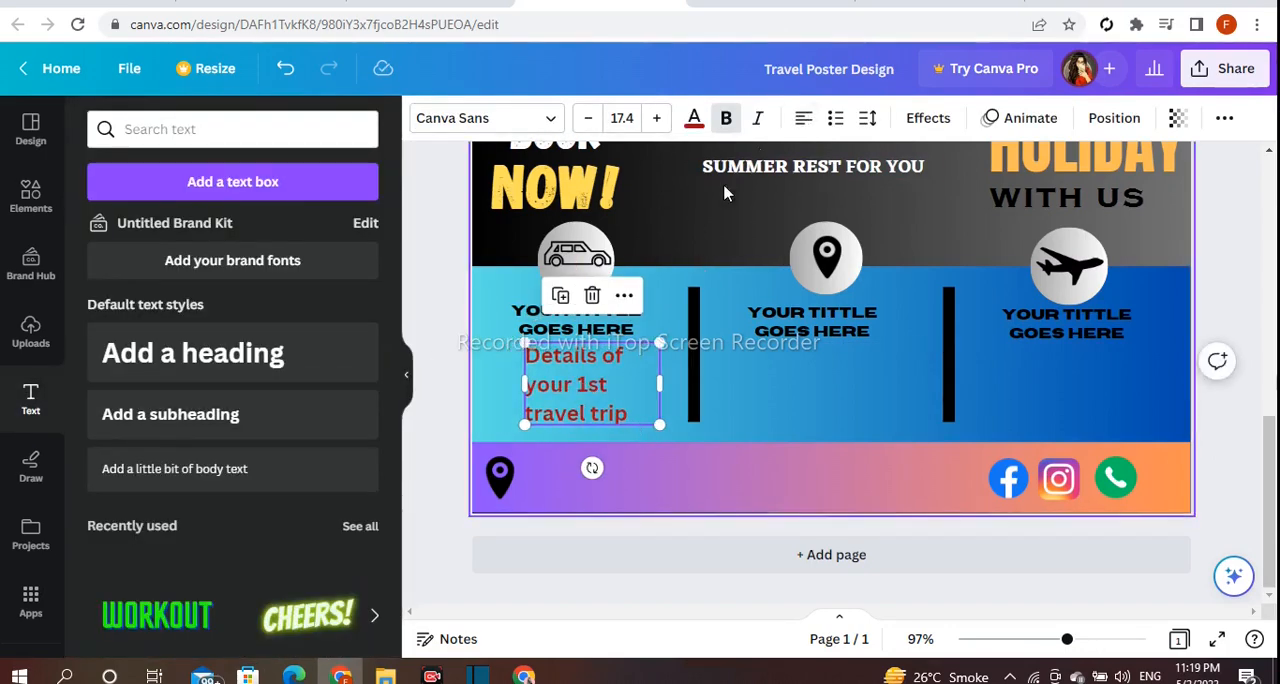
{"action": "left_click", "coordinate": [868, 120]}
{"action": "left_click_drag", "start_coordinate": [981, 254], "coordinate": [962, 255]}
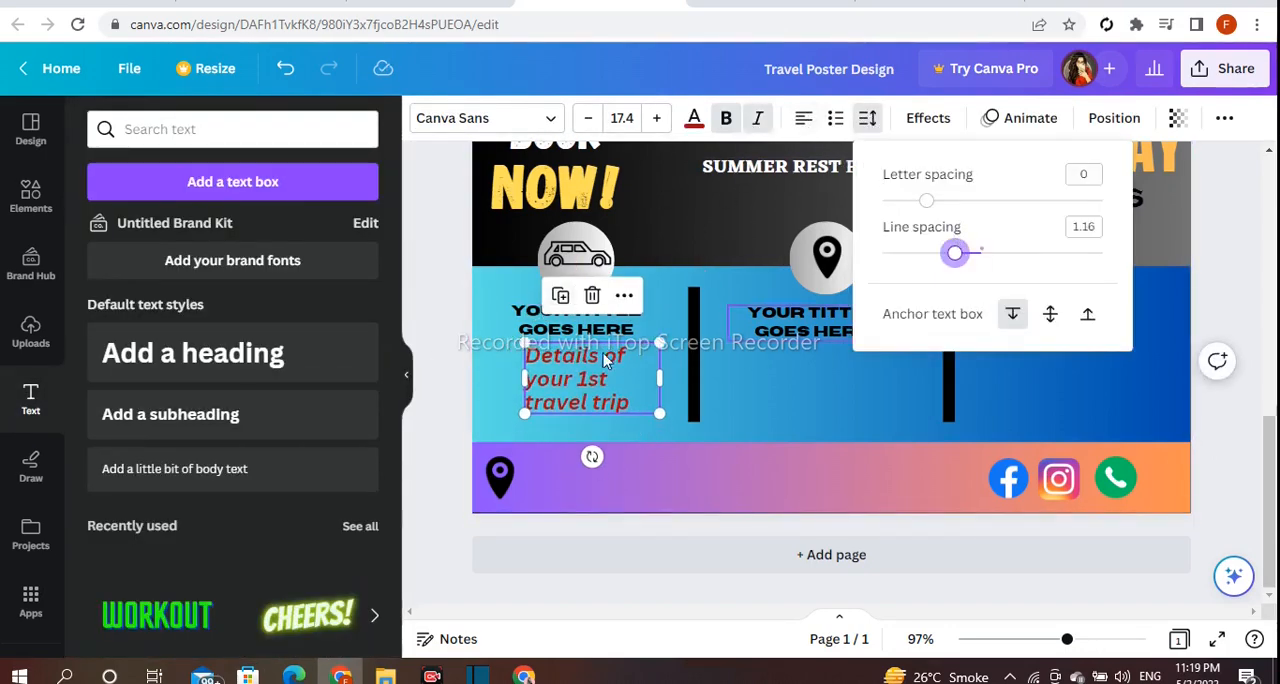
Duplicate the "Details of your 1st travel trip" text below the location pin column's title and reword it to "2nd".
{"action": "left_click", "coordinate": [748, 358]}
{"action": "left_click", "coordinate": [577, 382]}
{"action": "left_click", "coordinate": [561, 296]}
{"action": "left_click_drag", "start_coordinate": [626, 388], "coordinate": [846, 387]}
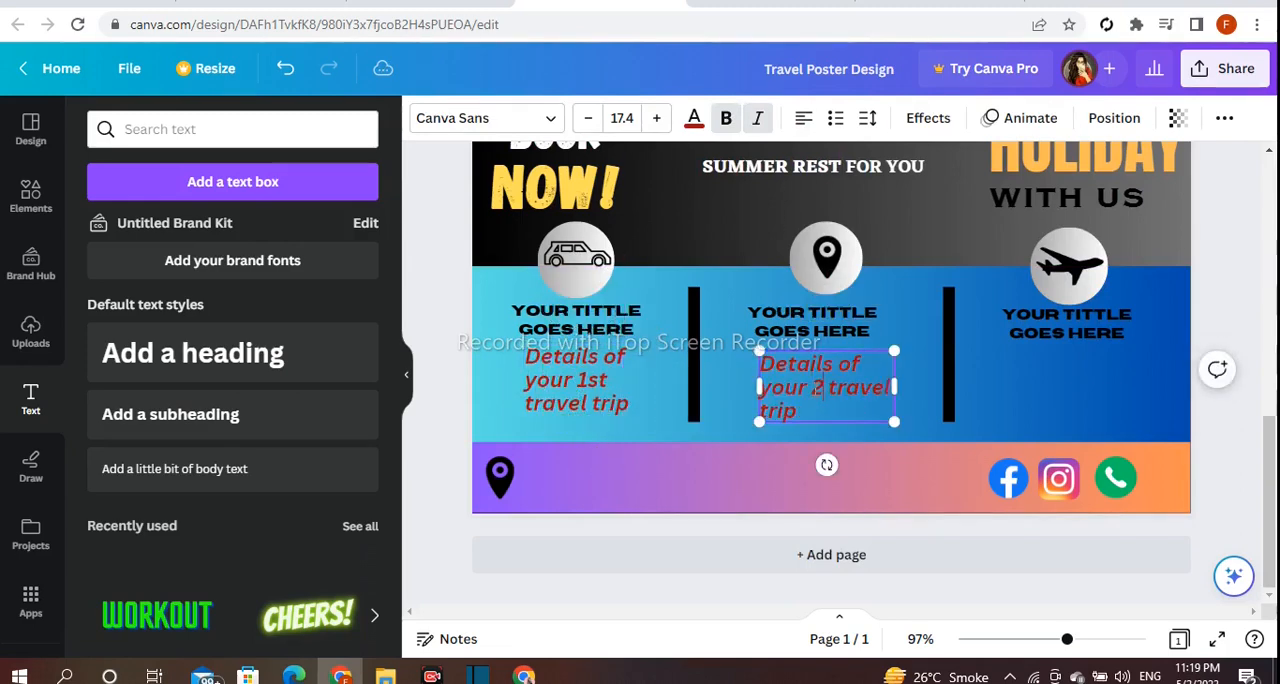
Duplicate the "Details of your 2nd travel trip" text below the airplane column's title and reword it to "3rd".
{"action": "left_click", "coordinate": [997, 383]}
{"action": "left_click", "coordinate": [811, 400]}
{"action": "left_click", "coordinate": [799, 306]}
{"action": "left_click_drag", "start_coordinate": [868, 402], "coordinate": [1063, 399]}
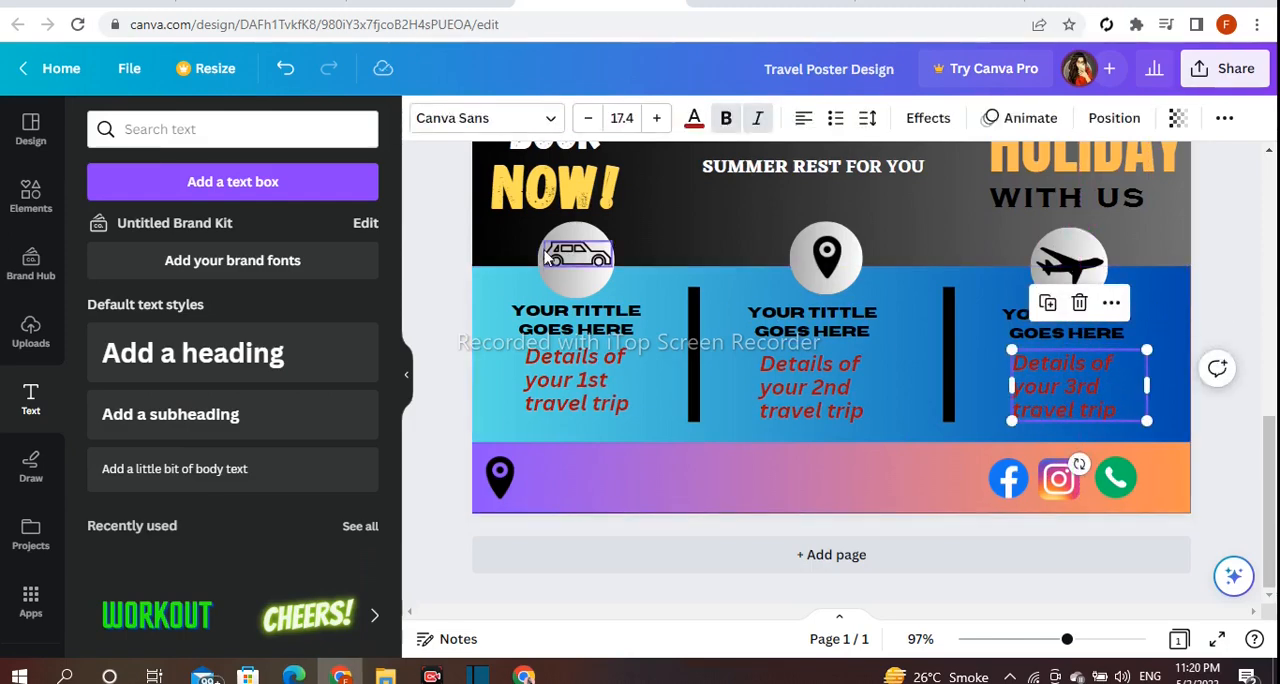
Colour the "Details of your 3rd travel trip" text white.
{"action": "left_click", "coordinate": [690, 122]}
{"action": "left_click", "coordinate": [352, 460]}
{"action": "left_click", "coordinate": [694, 118]}
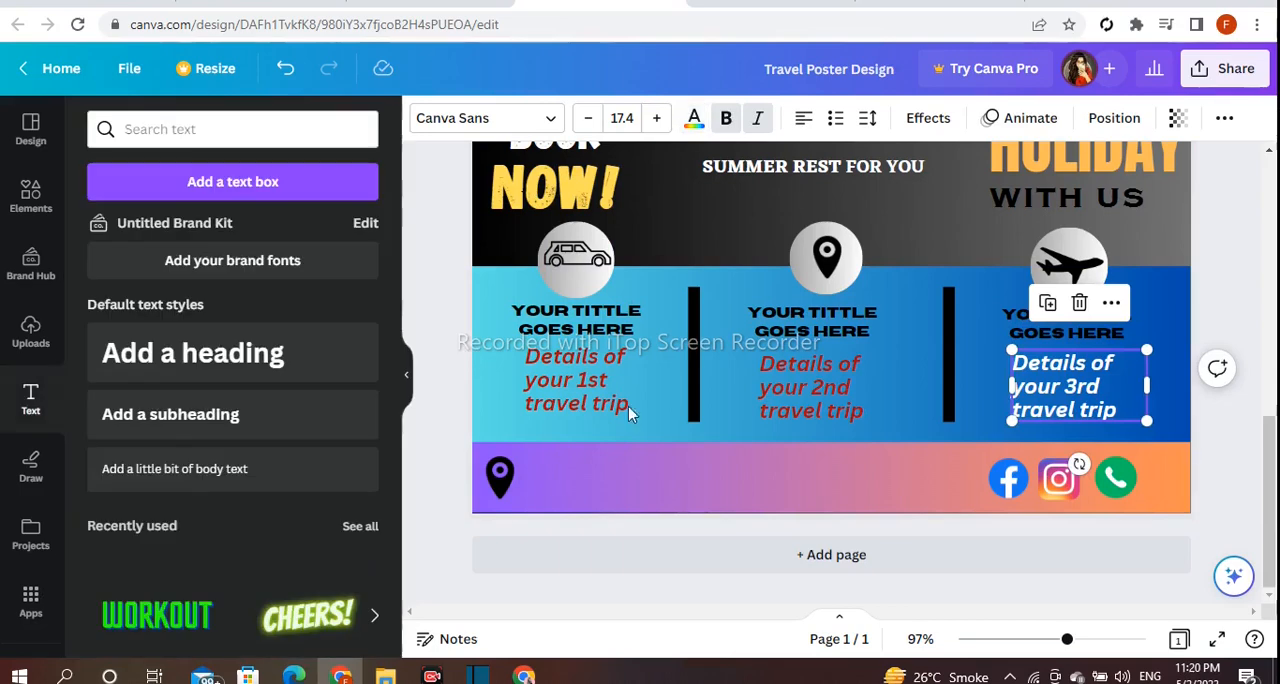
Colour the "Details of your 2nd travel trip" text yellow-orange and nudge it slightly under its title.
{"action": "left_click", "coordinate": [811, 390]}
{"action": "left_click", "coordinate": [694, 118]}
{"action": "scroll", "coordinate": [343, 605], "scroll_direction": "down", "scroll_amount": 6}
{"action": "left_click", "coordinate": [308, 563]}
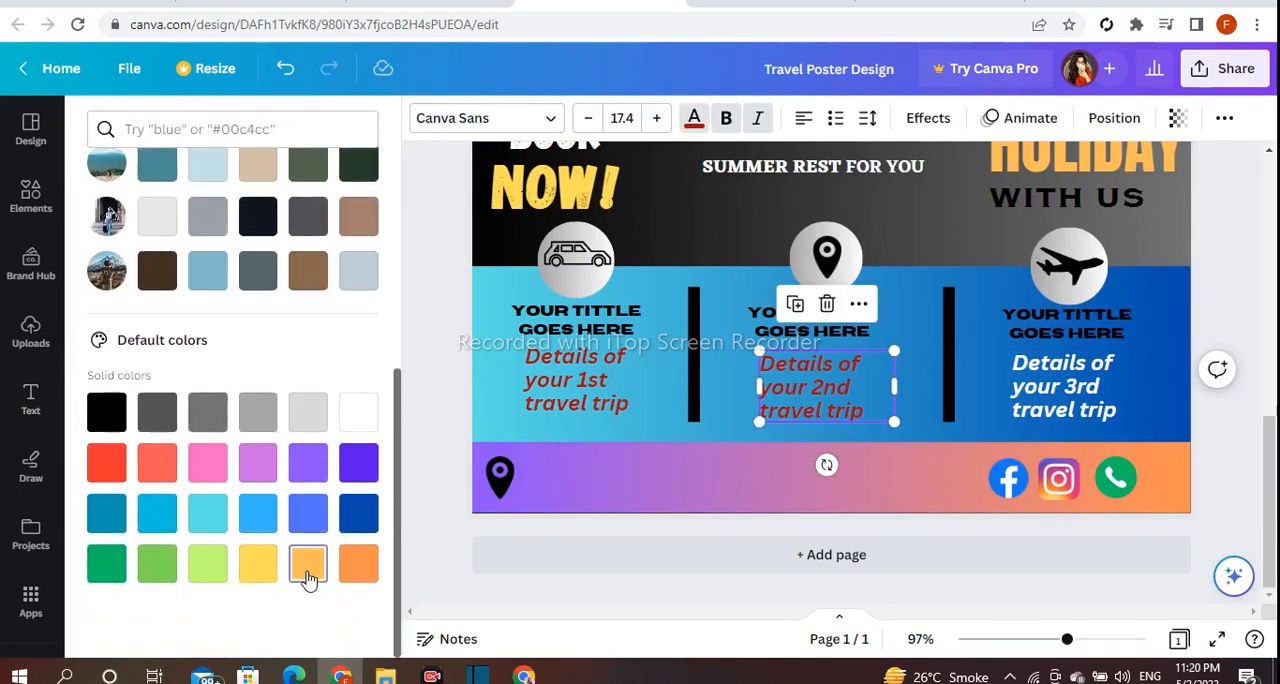
{"action": "left_click", "coordinate": [931, 386]}
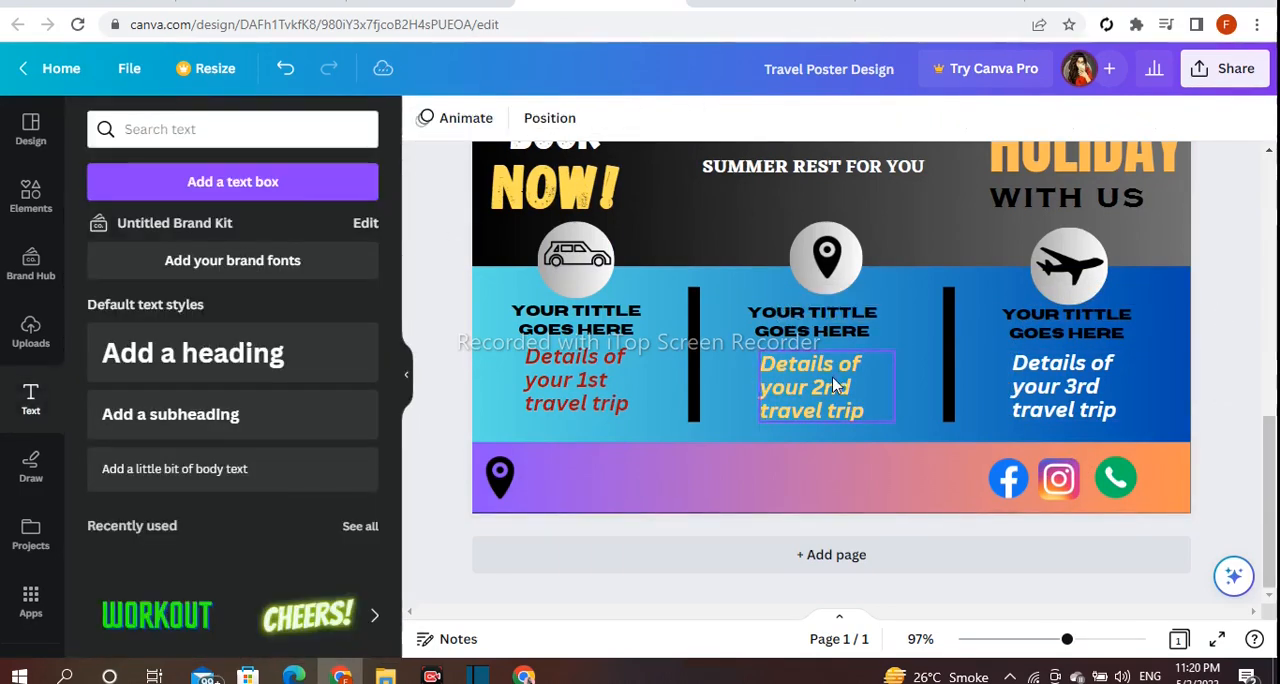
{"action": "left_click_drag", "start_coordinate": [831, 386], "coordinate": [836, 385]}
{"action": "left_click", "coordinate": [372, 390]}
{"action": "type", "text": "www.webs"}
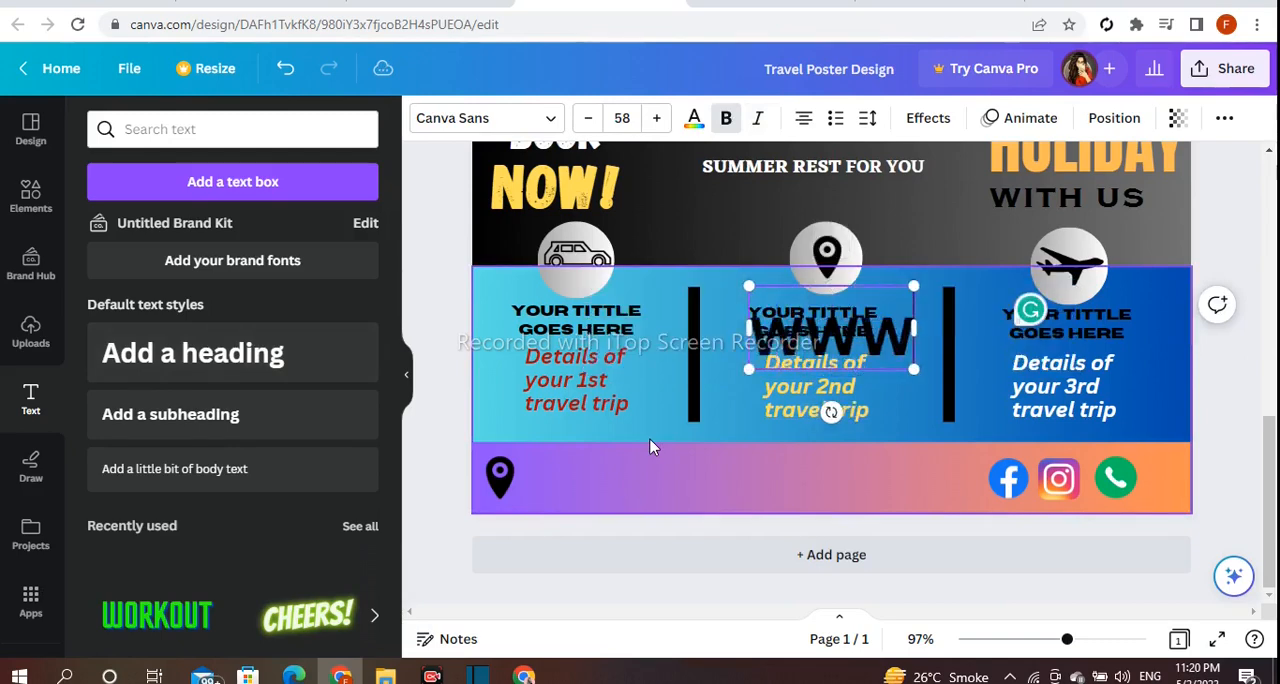
{"action": "type", "text": "ite.comhere"}
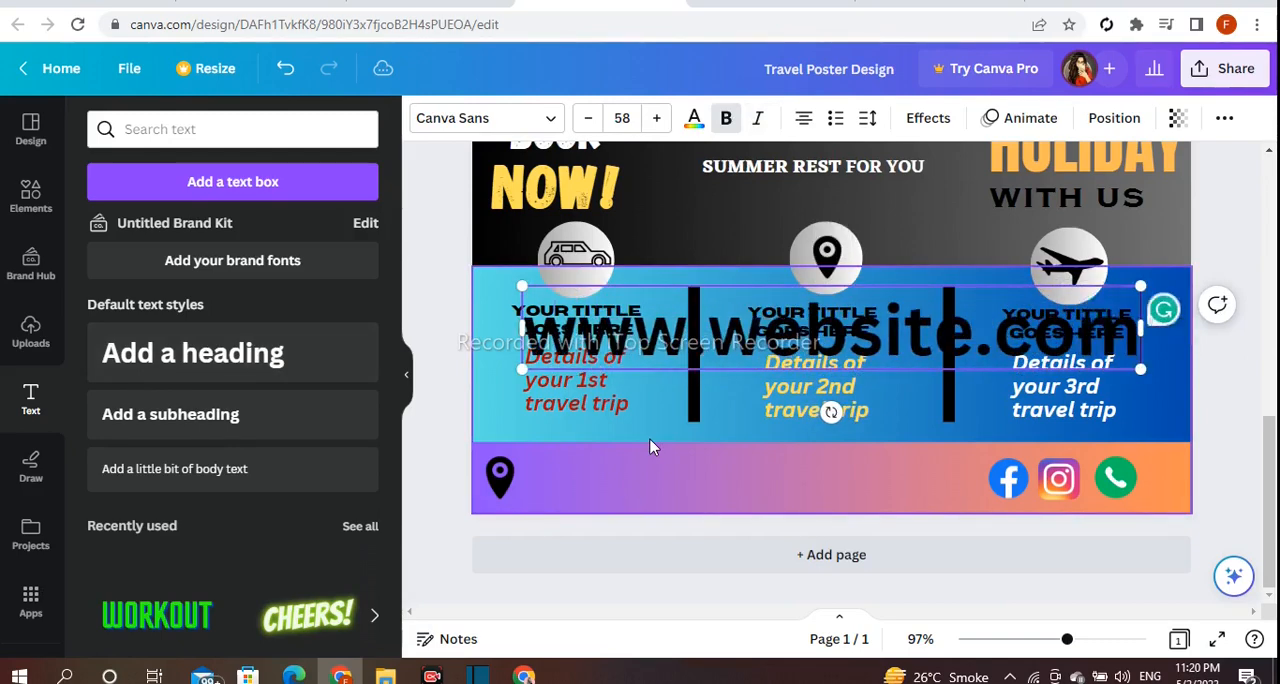
{"action": "left_click_drag", "start_coordinate": [1191, 377], "coordinate": [846, 340]}
{"action": "left_click_drag", "start_coordinate": [674, 370], "coordinate": [797, 544]}
{"action": "left_click", "coordinate": [616, 453]}
{"action": "left_click", "coordinate": [638, 472]}
{"action": "left_click_drag", "start_coordinate": [593, 458], "coordinate": [718, 487]}
{"action": "left_click_drag", "start_coordinate": [859, 540], "coordinate": [832, 540]}
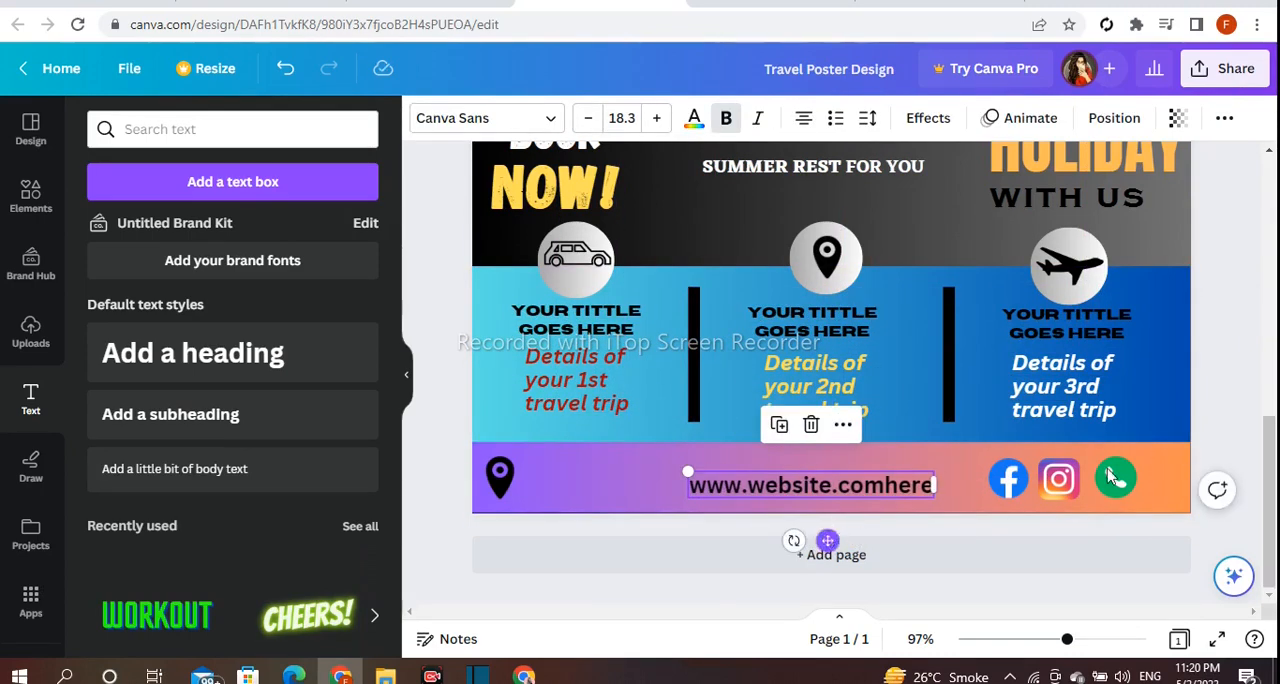
{"action": "left_click", "coordinate": [1246, 389]}
{"action": "left_click_drag", "start_coordinate": [838, 491], "coordinate": [817, 486]}
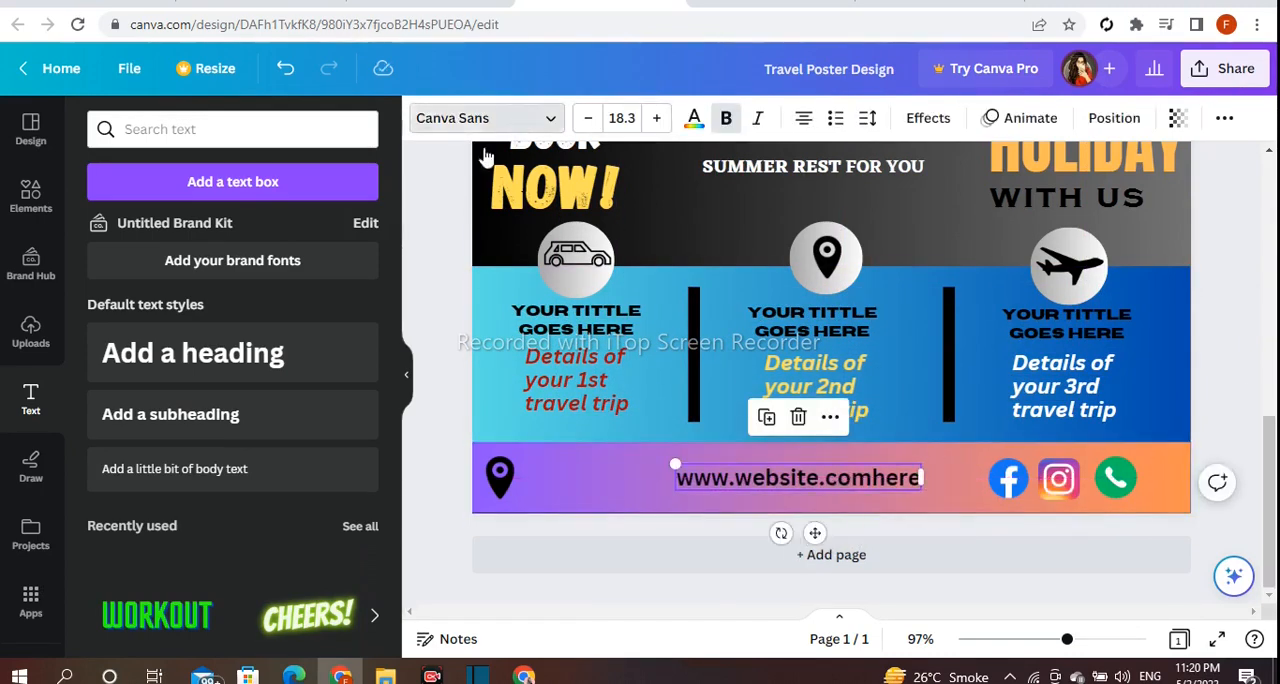
Set the website text's font to Impact and realign the text in the footer.
{"action": "left_click", "coordinate": [482, 118]}
{"action": "left_click", "coordinate": [229, 366]}
{"action": "left_click", "coordinate": [802, 472]}
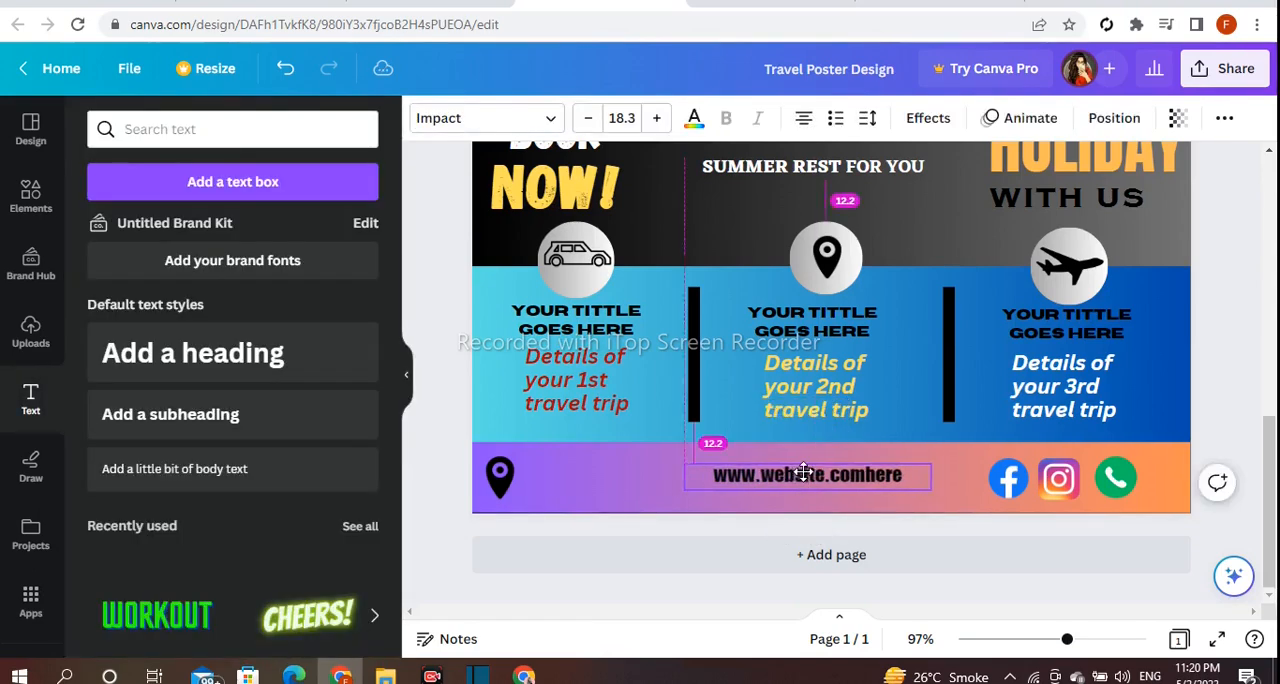
Add a heading text reading "Contact goes here" on two lines, breaking after "Contact".
{"action": "left_click", "coordinate": [192, 352]}
{"action": "type", "text": "Contact"}
{"action": "key", "text": "Return"}
{"action": "type", "text": "goes"}
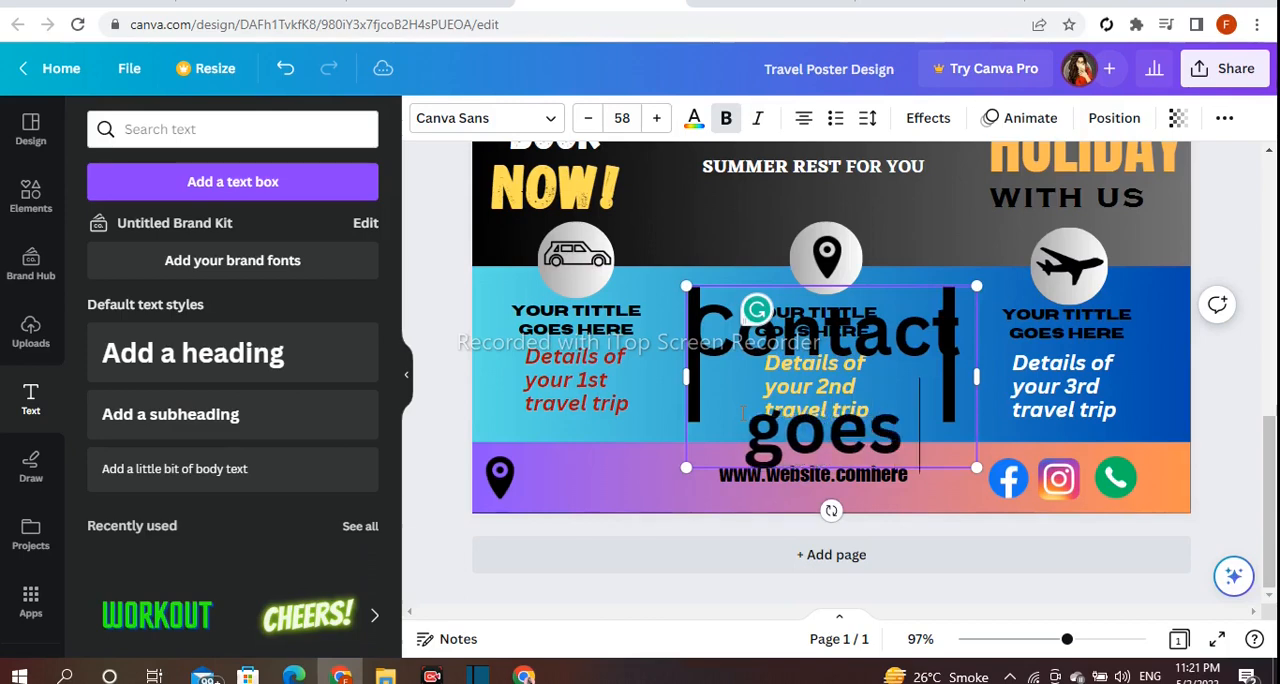
{"action": "type", "text": " here"}
Left-align the "Contact goes here" text and set its line spacing to 0.8.
{"action": "left_click", "coordinate": [415, 294]}
{"action": "left_click", "coordinate": [740, 335]}
{"action": "left_click", "coordinate": [804, 118]}
{"action": "left_click_drag", "start_coordinate": [830, 345], "coordinate": [742, 380]}
{"action": "left_click", "coordinate": [867, 120]}
{"action": "left_click_drag", "start_coordinate": [981, 253], "coordinate": [914, 255]}
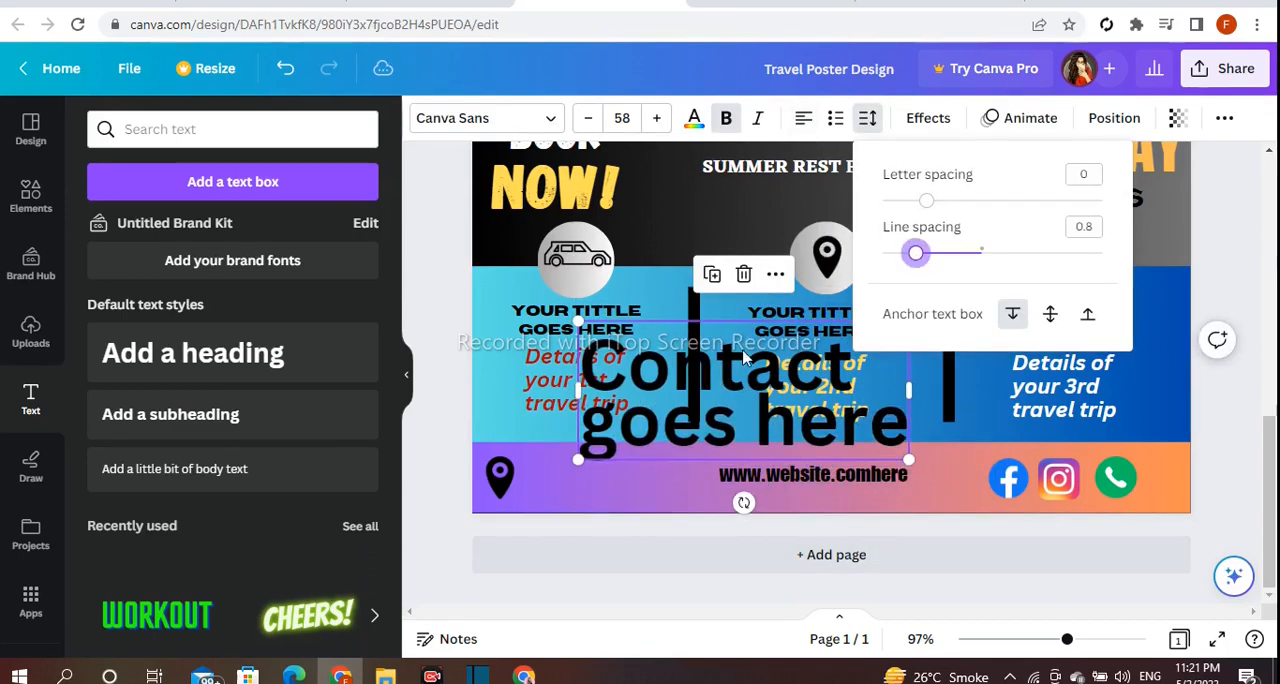
Colour the "Contact goes here" text white.
{"action": "left_click", "coordinate": [693, 118]}
{"action": "scroll", "coordinate": [360, 350], "scroll_direction": "down", "scroll_amount": 4}
{"action": "left_click", "coordinate": [358, 435]}
Shrink the "Contact goes here" text to fit beside the footer's location pin, and fine-tune the website text's position.
{"action": "left_click_drag", "start_coordinate": [908, 461], "coordinate": [763, 400]}
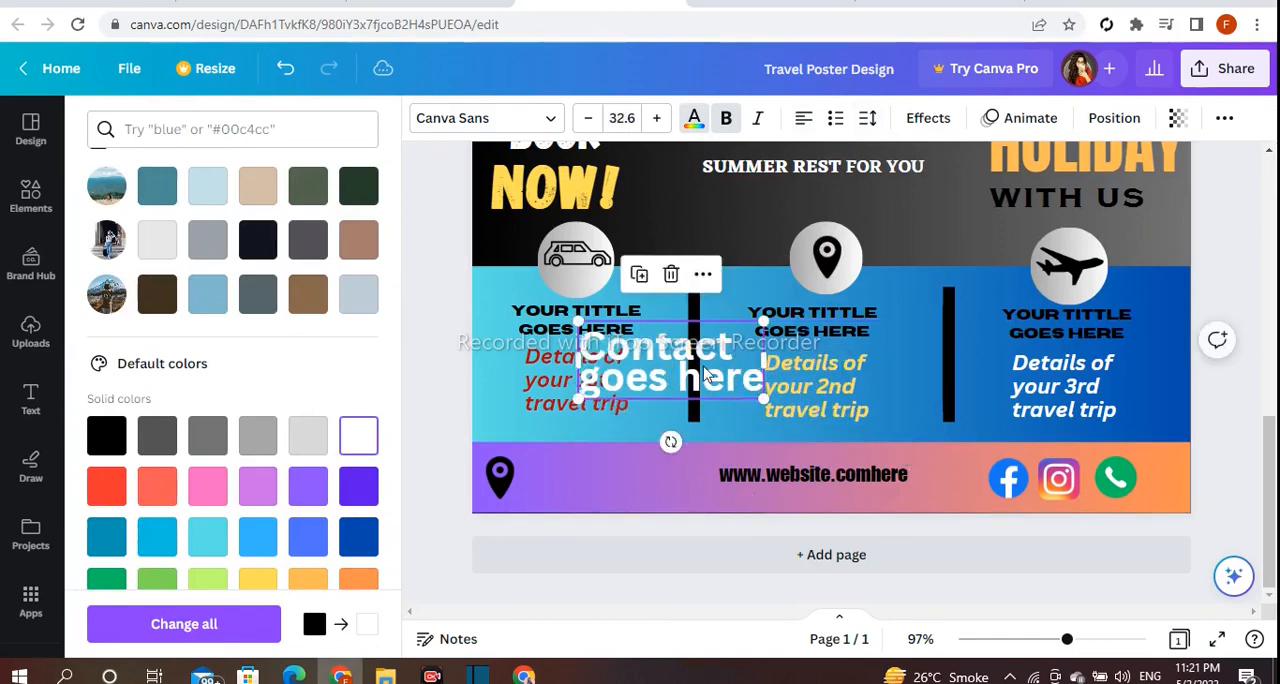
{"action": "left_click_drag", "start_coordinate": [670, 361], "coordinate": [616, 464]}
{"action": "left_click_drag", "start_coordinate": [709, 425], "coordinate": [635, 495]}
{"action": "left_click", "coordinate": [443, 451]}
{"action": "left_click", "coordinate": [613, 479]}
{"action": "left_click", "coordinate": [748, 475]}
{"action": "mouse_move", "coordinate": [739, 479]}
{"action": "left_mouse_down"}
{"action": "mouse_move", "coordinate": [766, 480]}
{"action": "mouse_move", "coordinate": [752, 485]}
{"action": "left_mouse_up"}
Zoom out to review the whole finished travel poster.
{"action": "left_click_drag", "start_coordinate": [1067, 639], "coordinate": [1027, 641]}
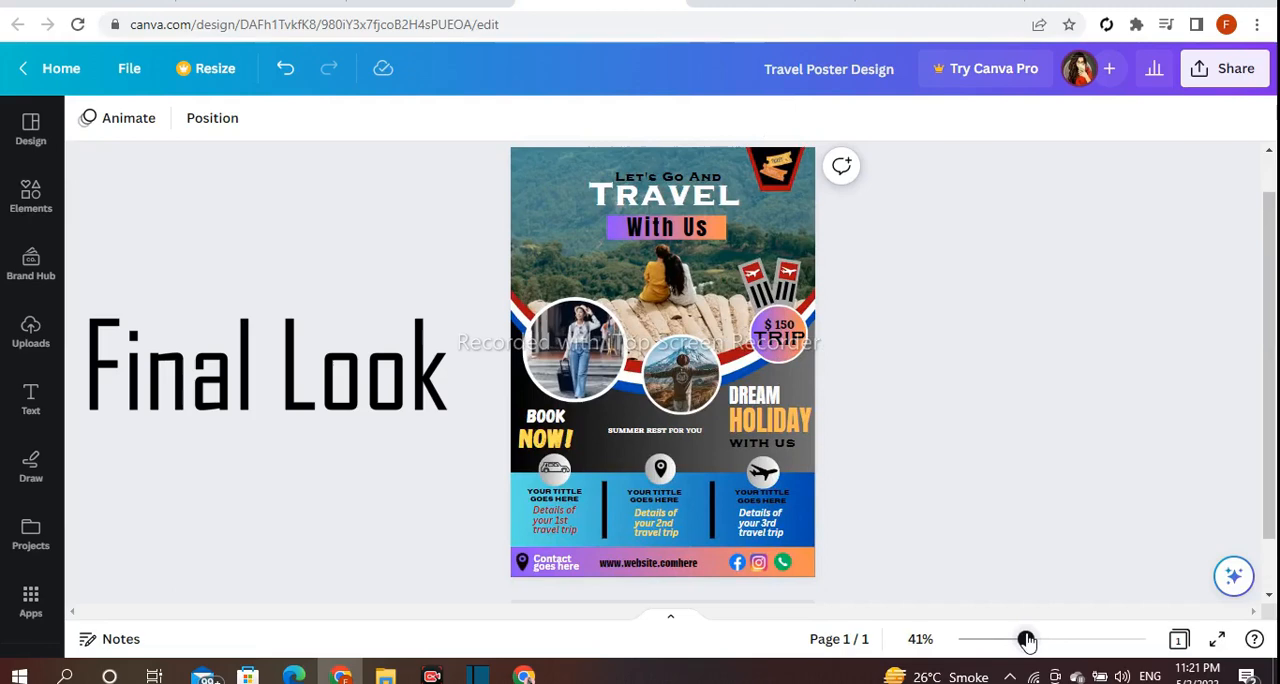
{"action": "left_click_drag", "start_coordinate": [1272, 505], "coordinate": [1272, 501]}
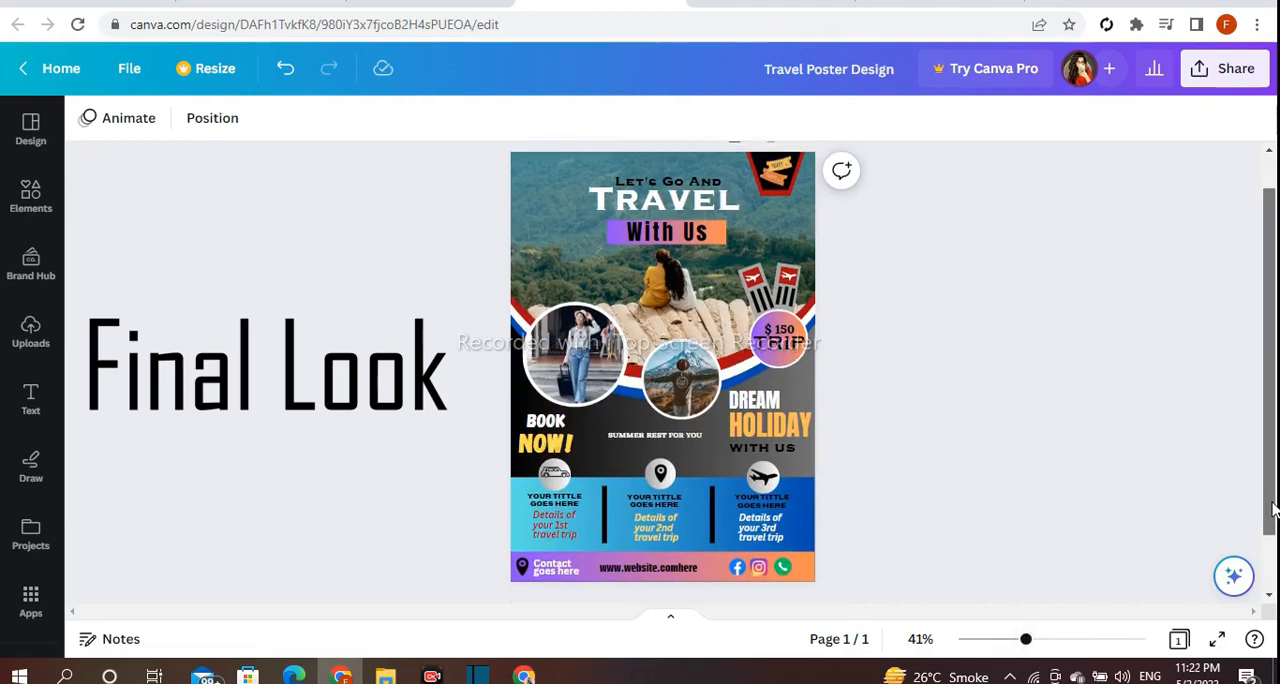
{"action": "left_click_drag", "start_coordinate": [1021, 645], "coordinate": [1030, 645]}
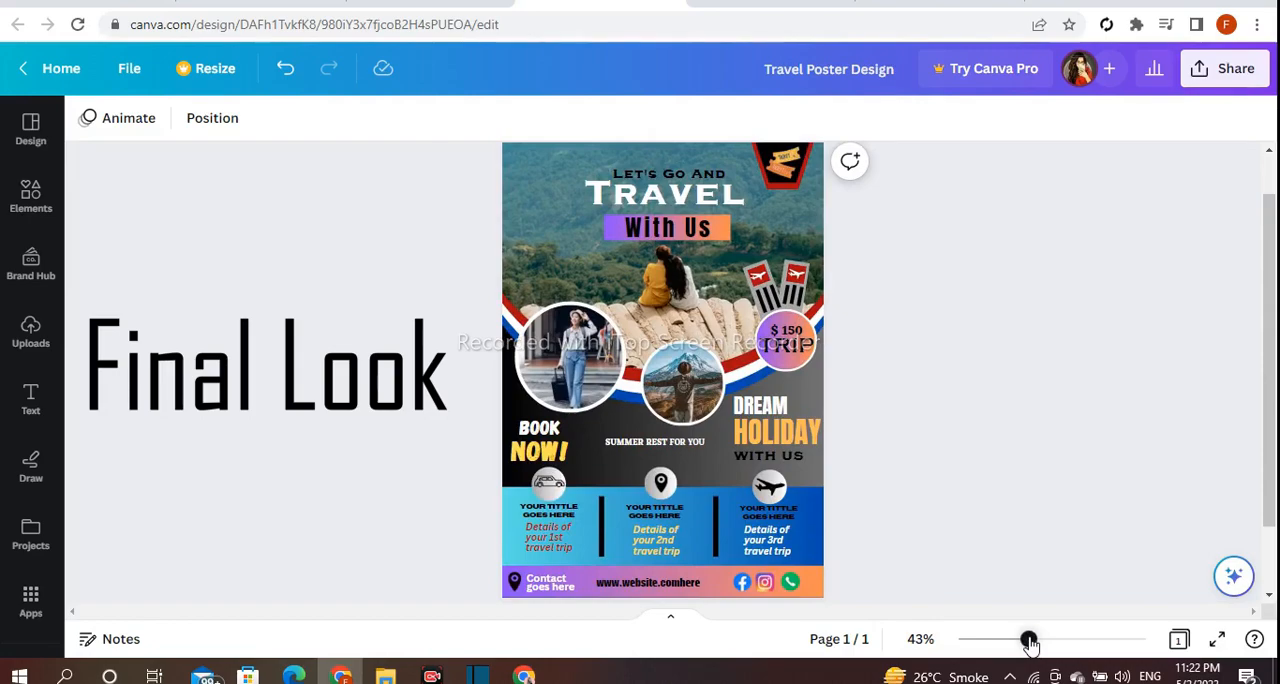